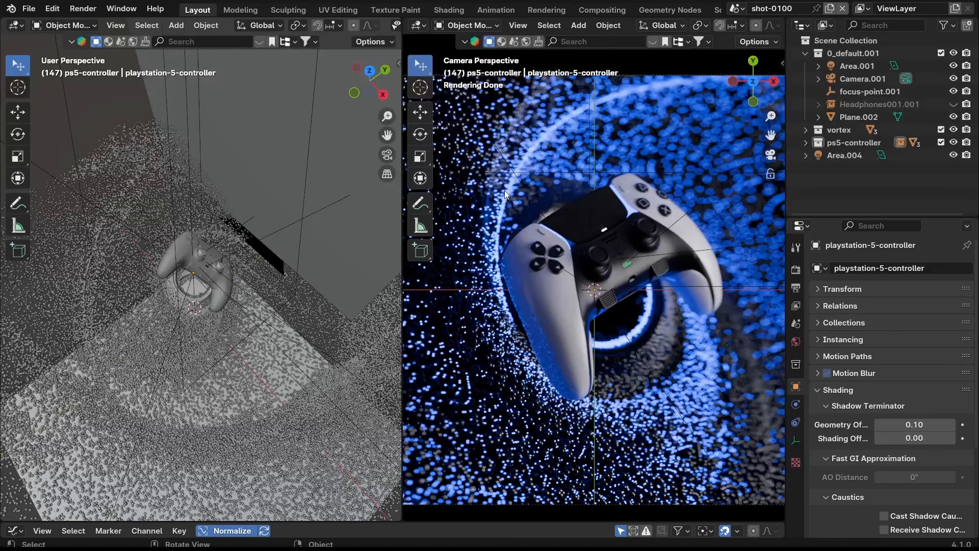
- Save the current file and open an earlier vortex scene from the recent files
key(ctrl+s)
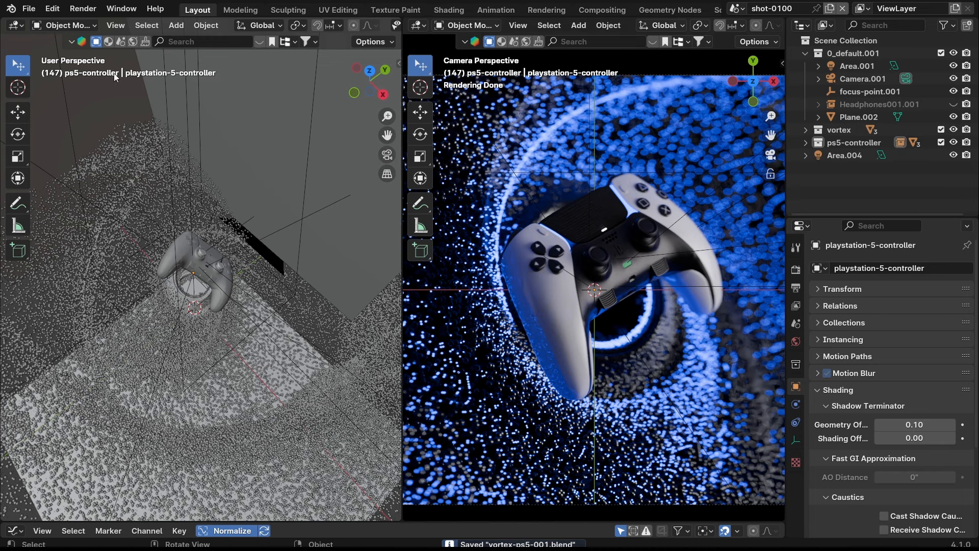
click(28, 8)
mouse_move(47, 76)
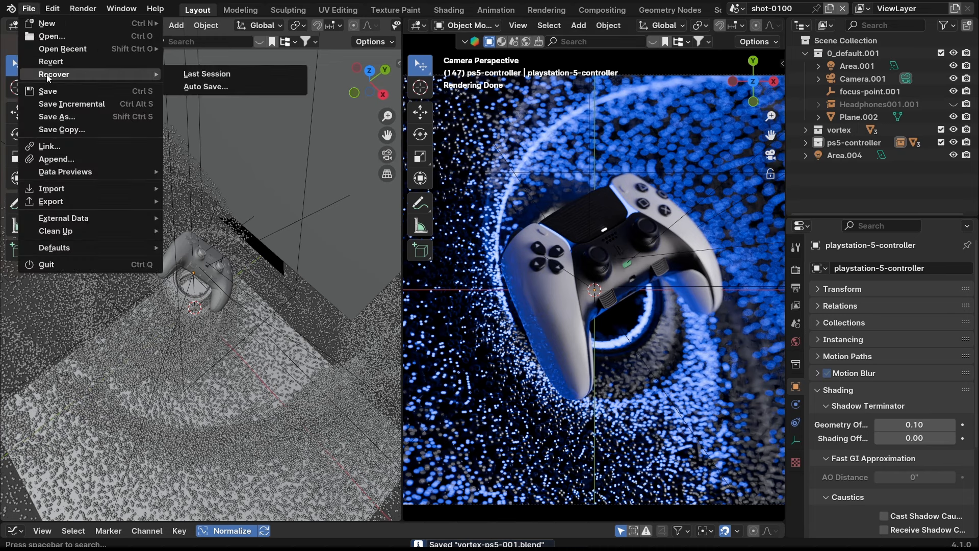
mouse_move(56, 49)
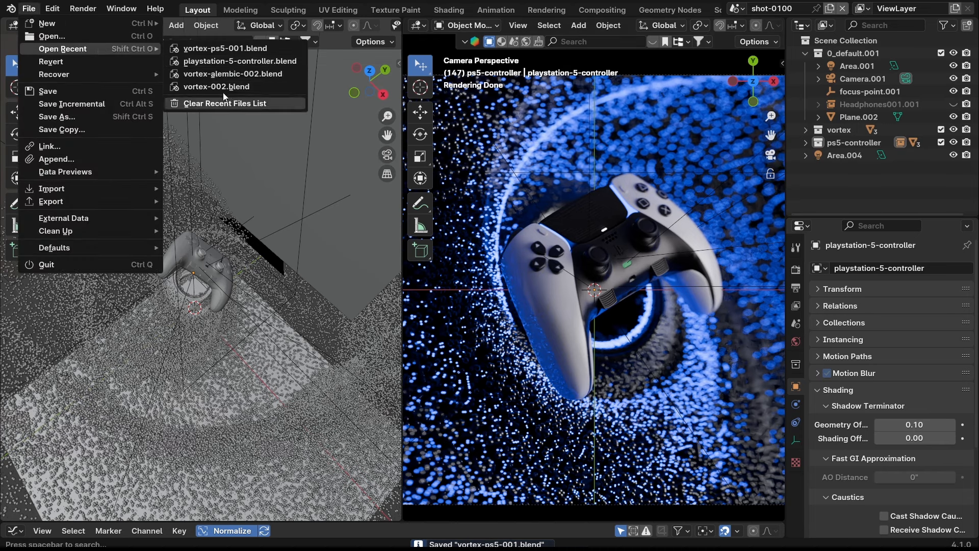
mouse_move(229, 81)
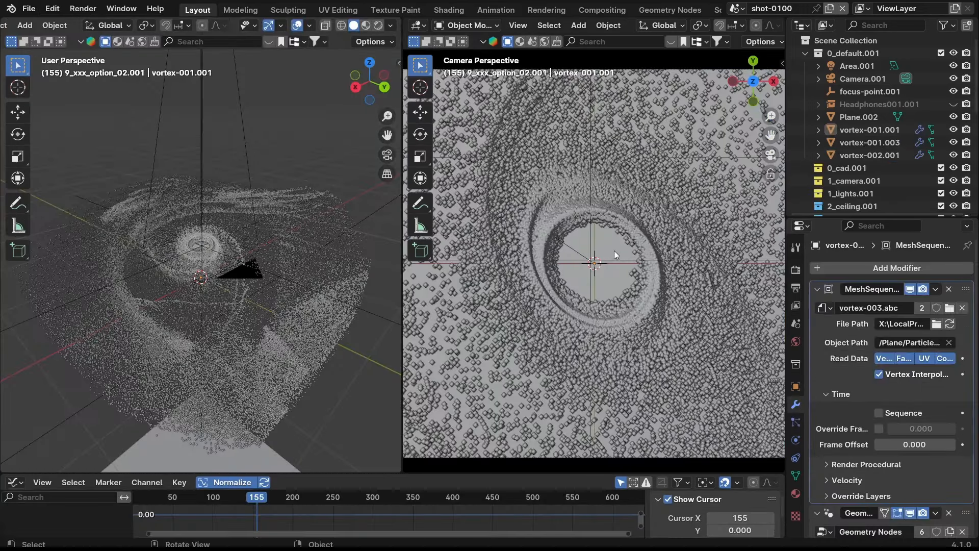
- Display the camera view in rendered shading and look through the shot-0200 and shot-0300 scenes, returning to shot-0100
key(z)
click(546, 208)
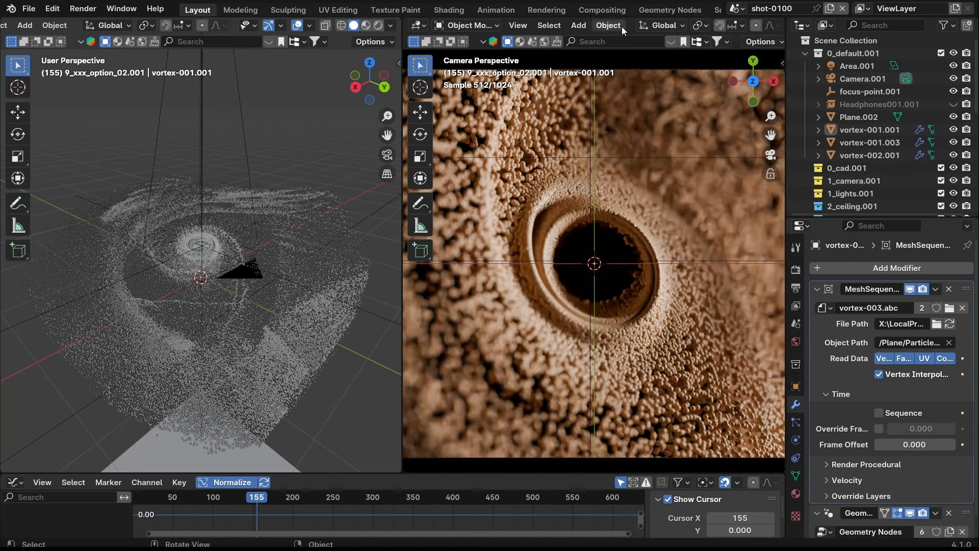
click(736, 9)
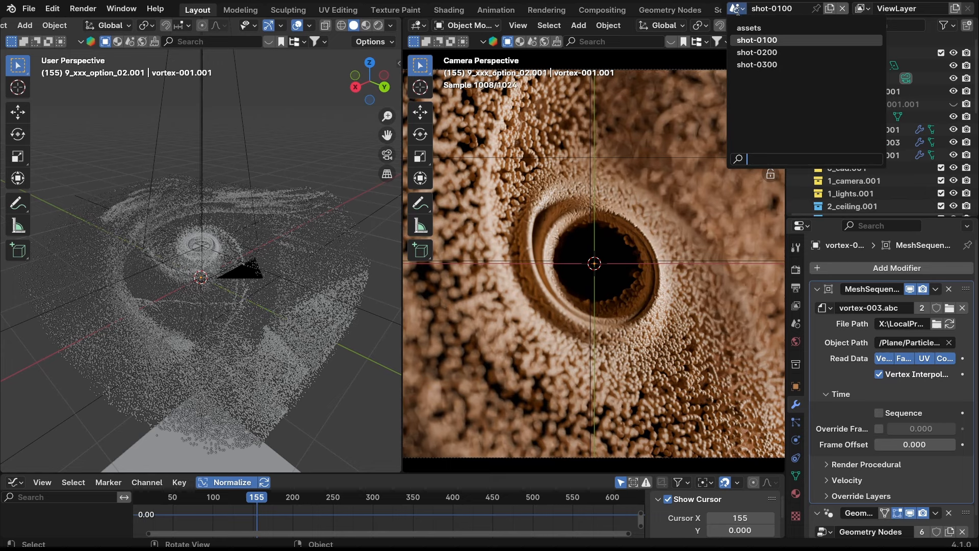
click(757, 52)
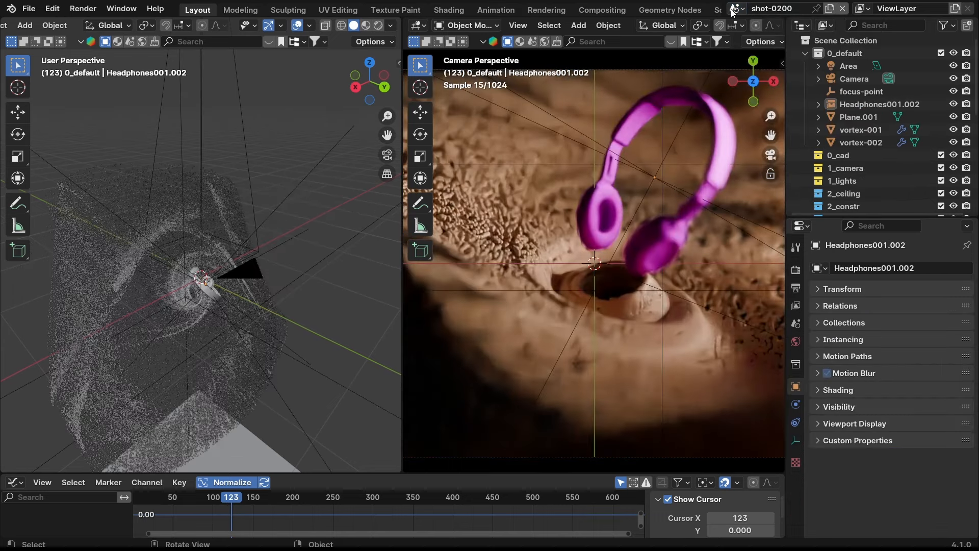
click(736, 8)
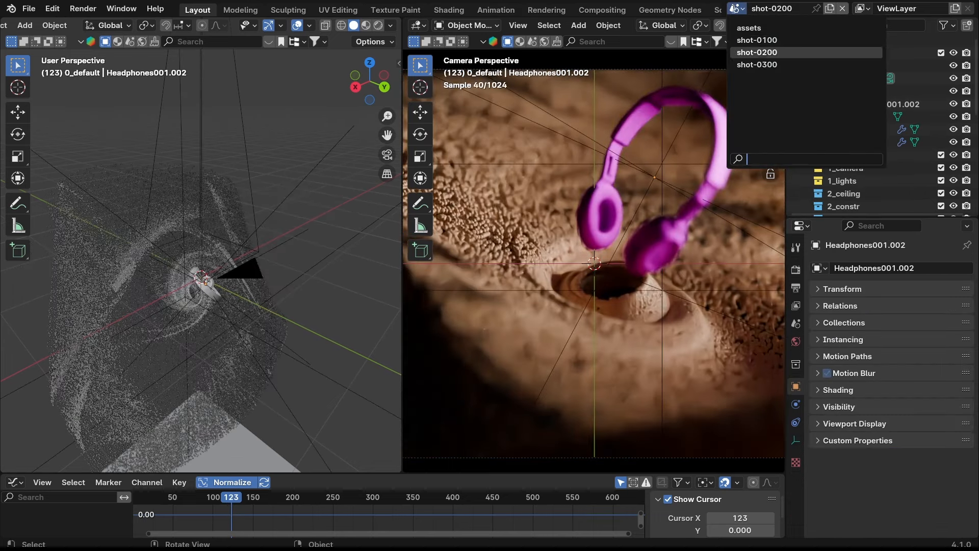
click(751, 65)
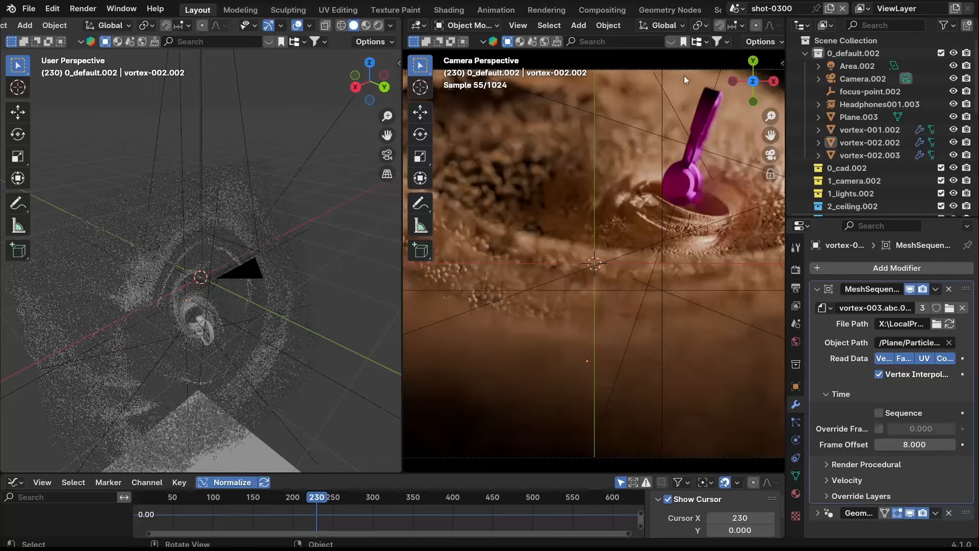
click(737, 9)
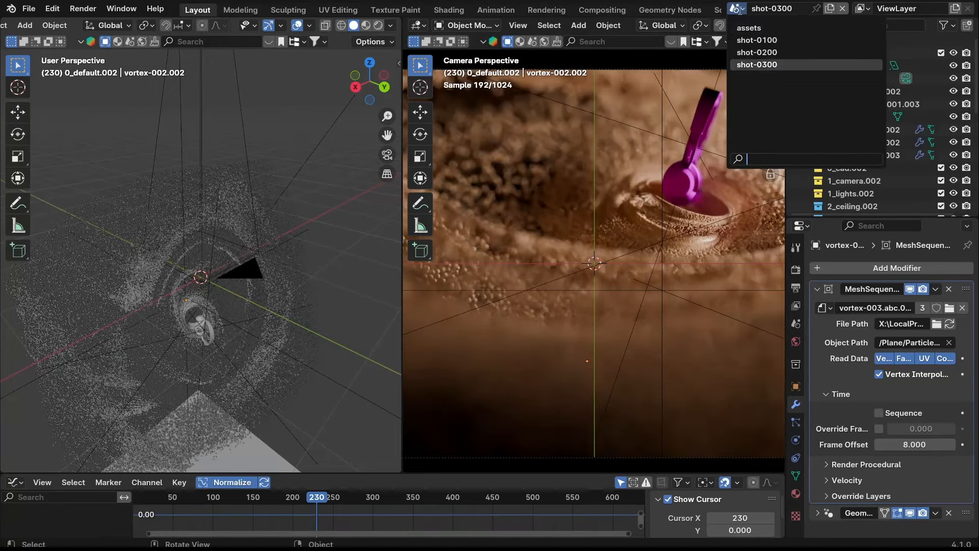
click(746, 40)
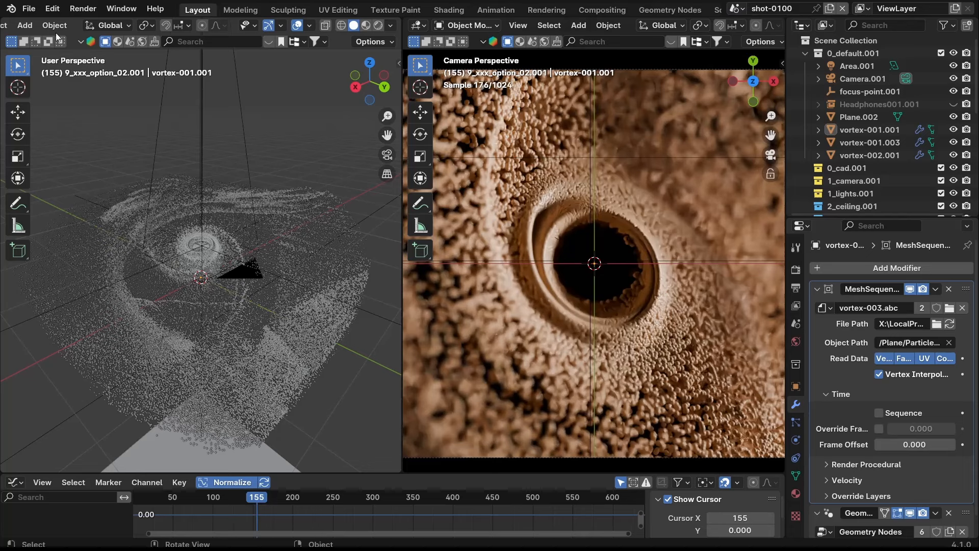
- Save the scene as a new file named vortex-ps5-002.blend
click(32, 14)
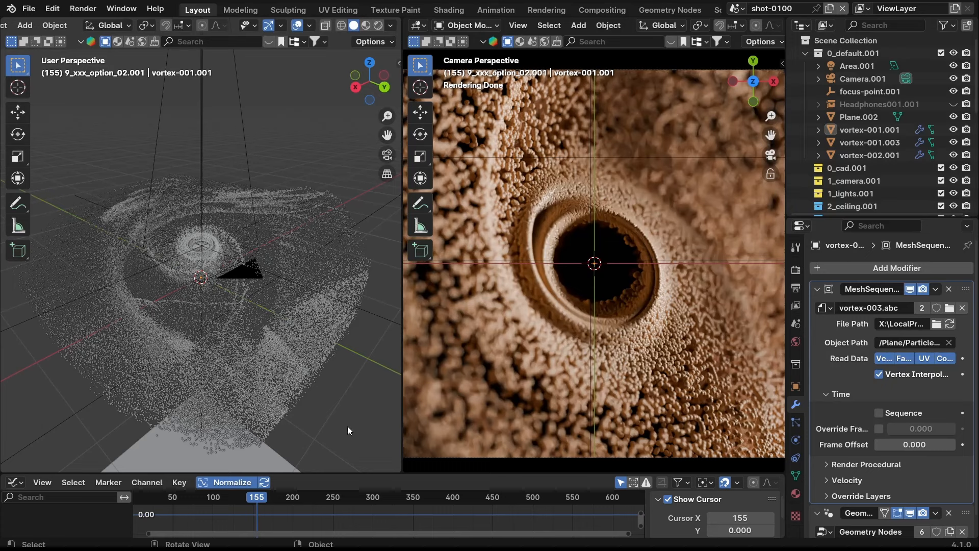
key(ctrl+s)
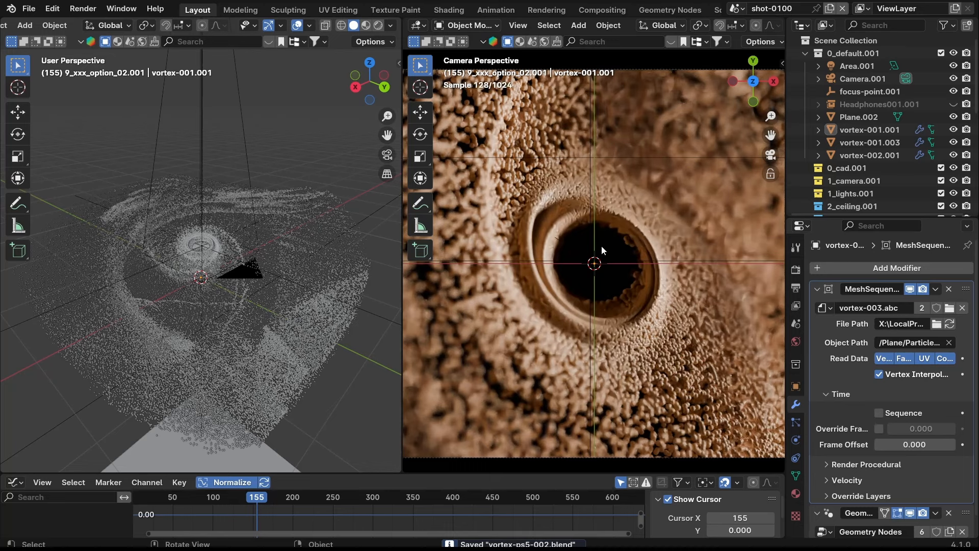
- Set the saturation of the particle-001 material's base color to 0, using HSV values
click(564, 214)
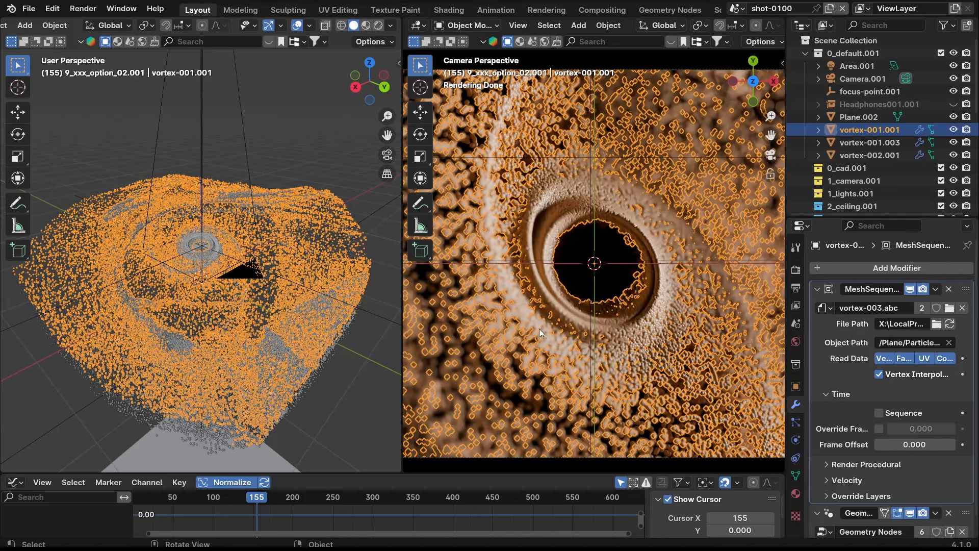
key(alt+a)
click(796, 493)
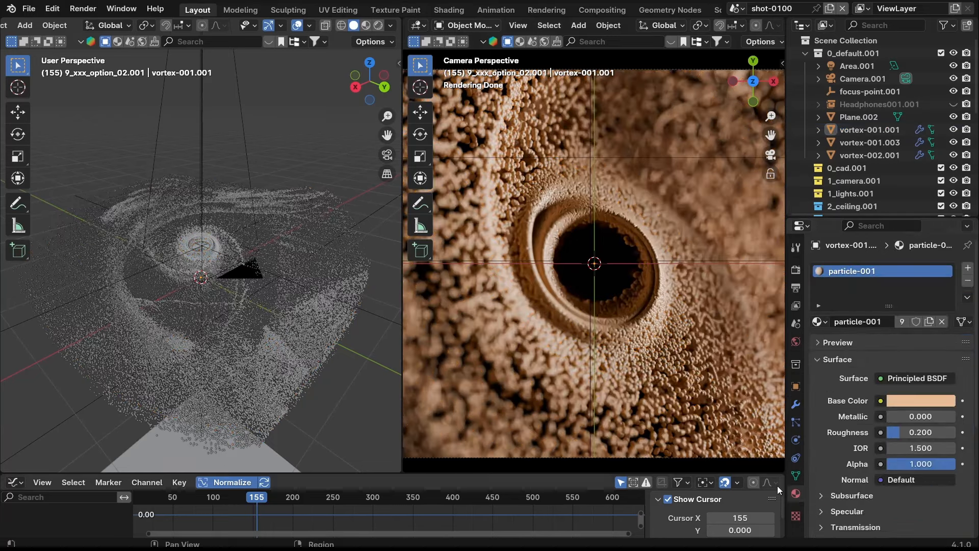
click(892, 400)
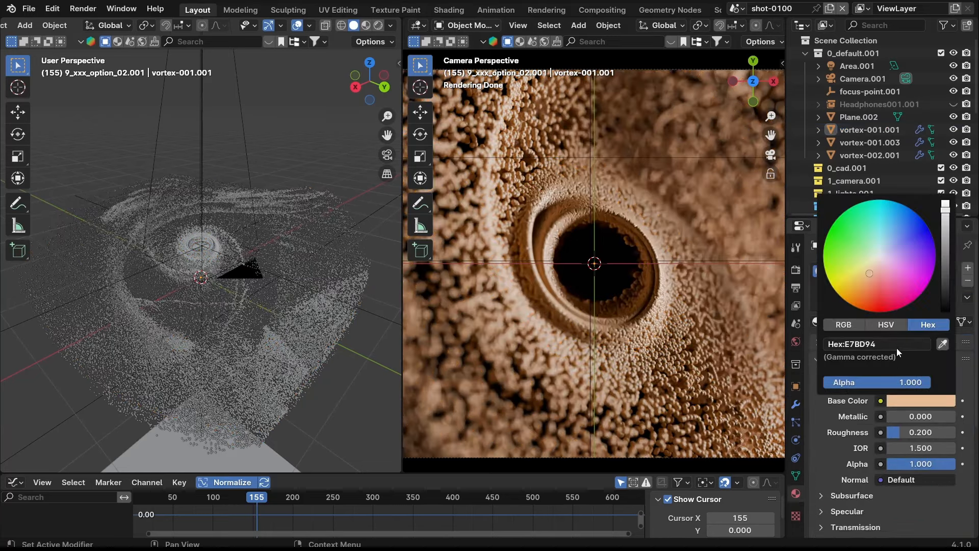
click(910, 401)
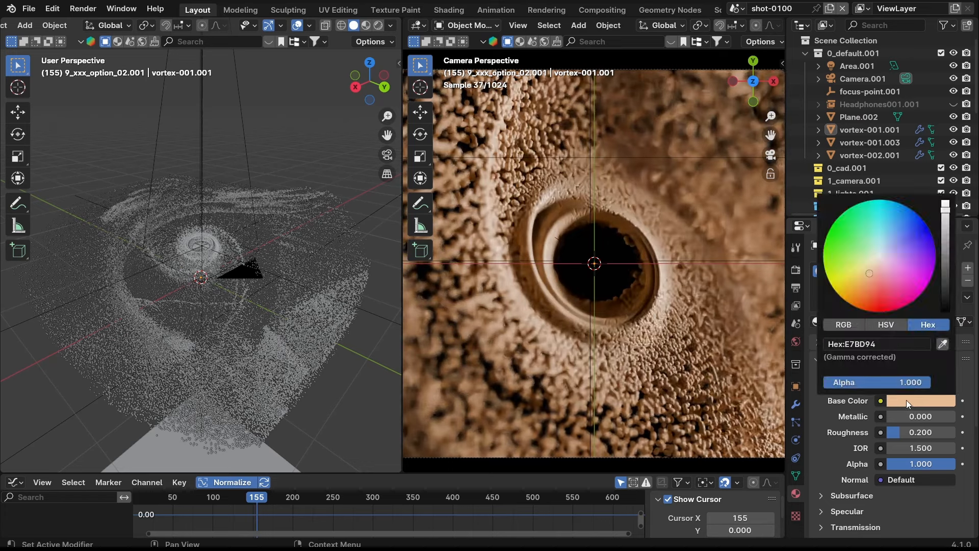
click(844, 325)
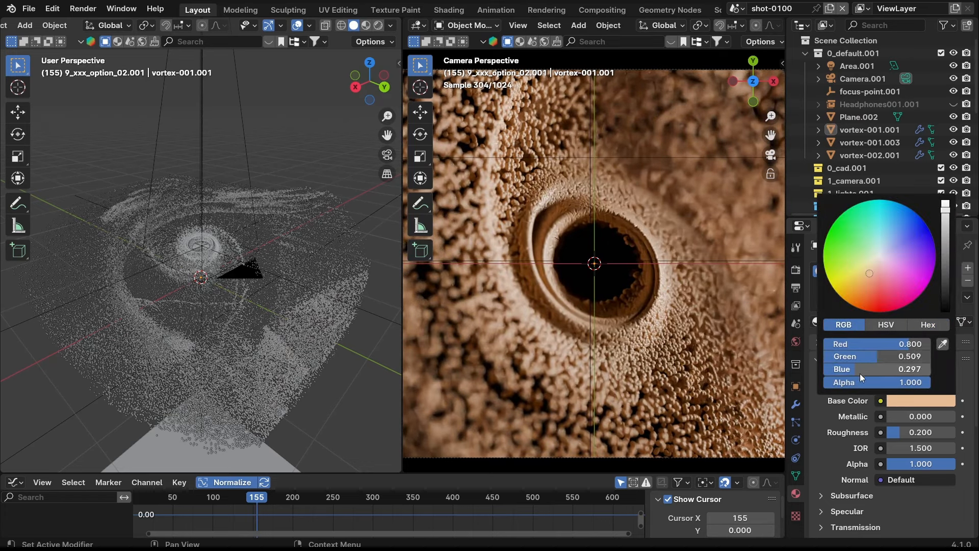
click(885, 329)
drag(875, 360, 824, 357)
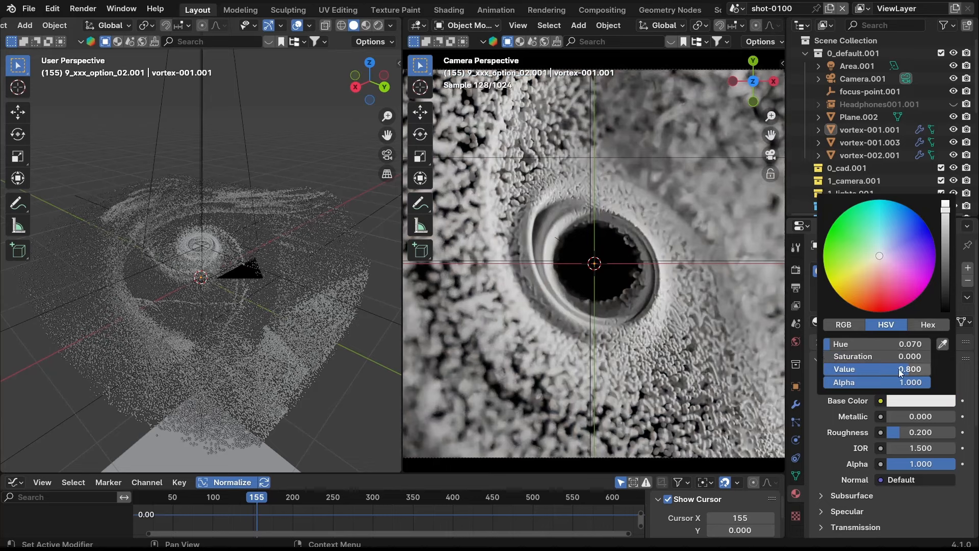
- Darken the particle-001 base color by setting its HSV value to 0.01
drag(900, 371, 839, 371)
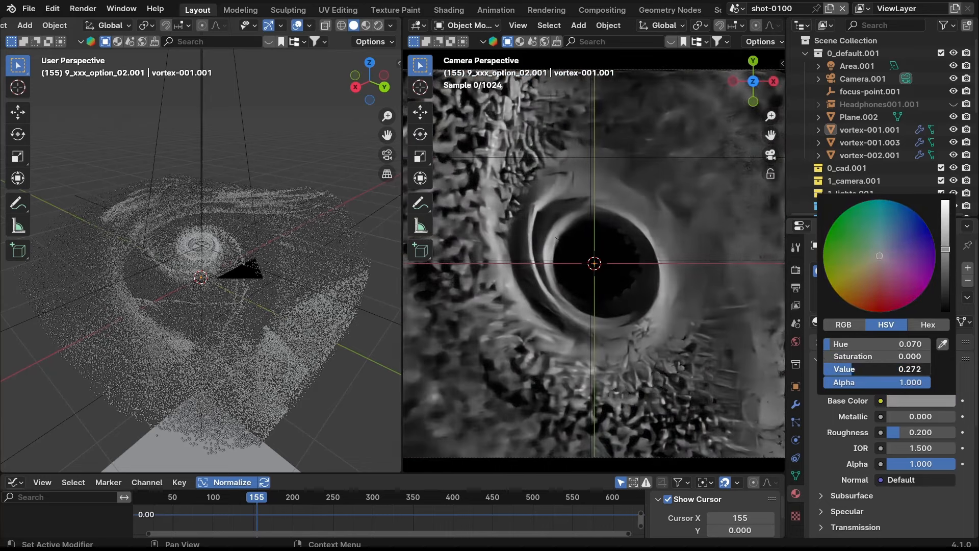
click(876, 367)
text(0.01)
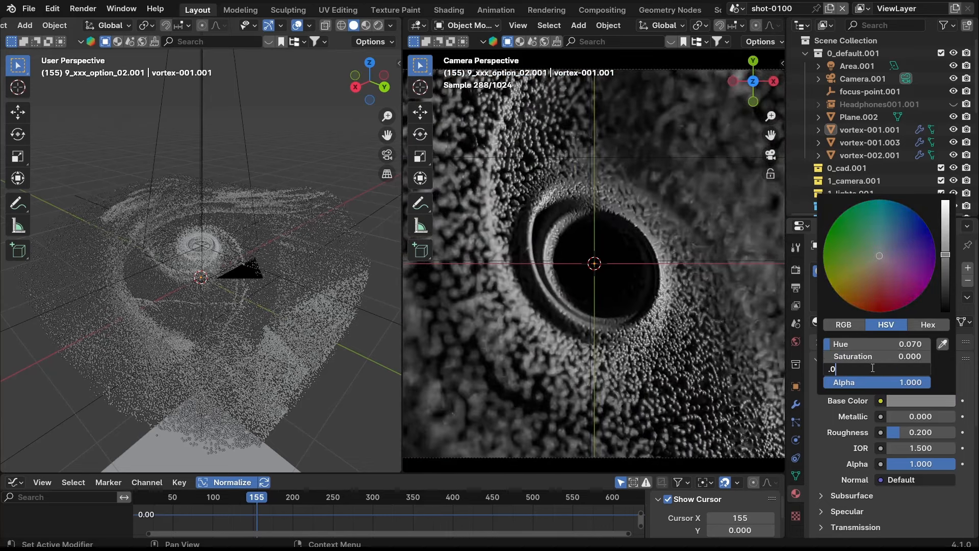
key(Return)
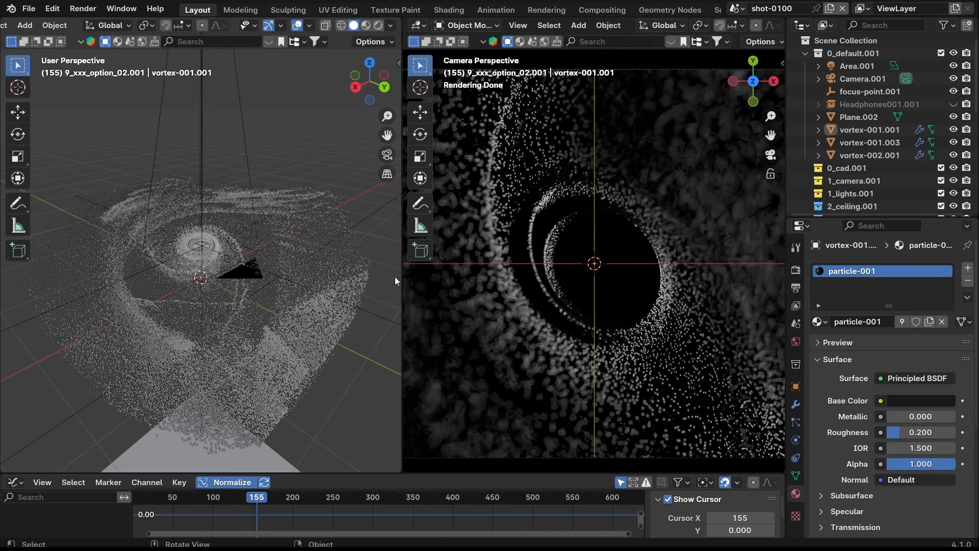
- Isolate the vortex-001.003 particles by hiding vortex-001.001 and vortex-002.001
mouse_move(400, 279)
mouse_down()
mouse_move(370, 279)
mouse_move(394, 279)
mouse_move(383, 280)
mouse_up()
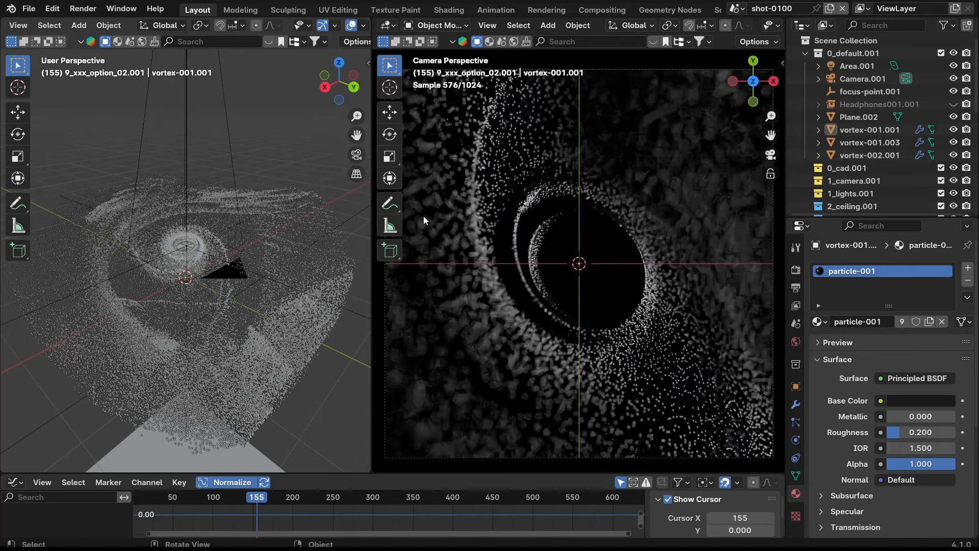
drag(373, 294, 387, 293)
click(672, 371)
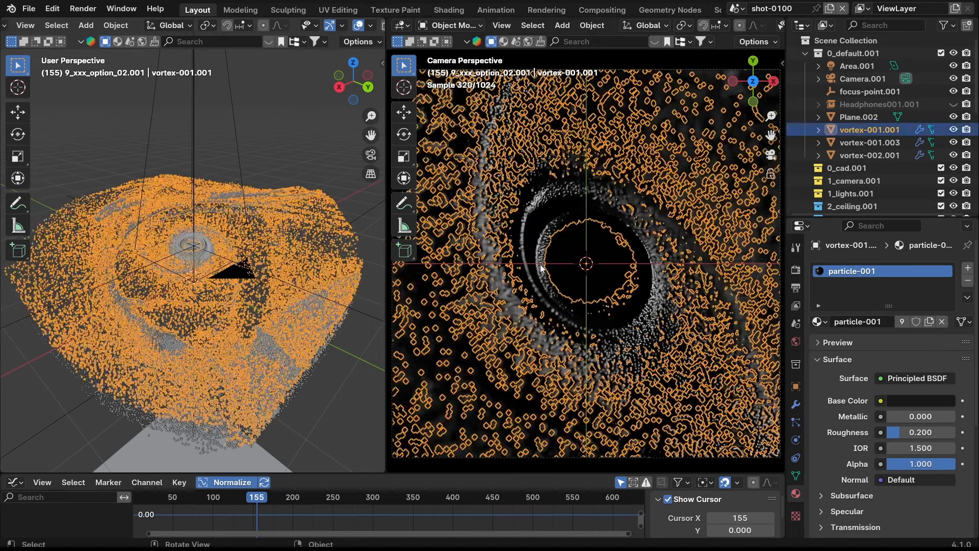
click(862, 152)
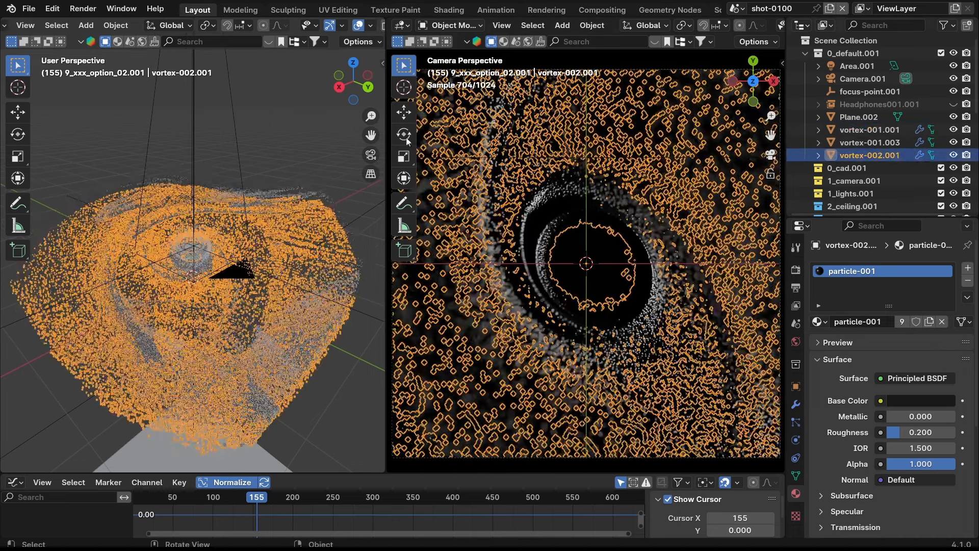
click(871, 143)
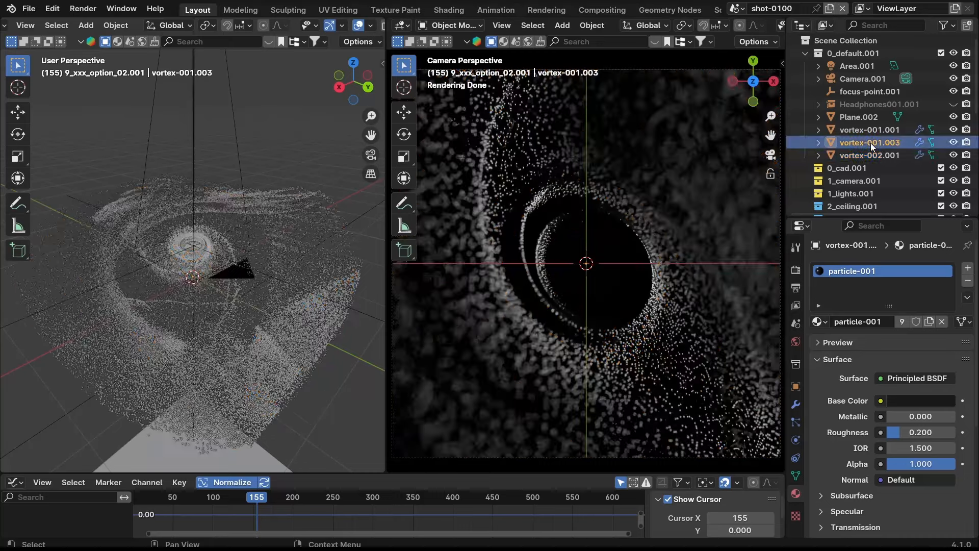
click(871, 129)
key(h)
click(874, 141)
click(953, 156)
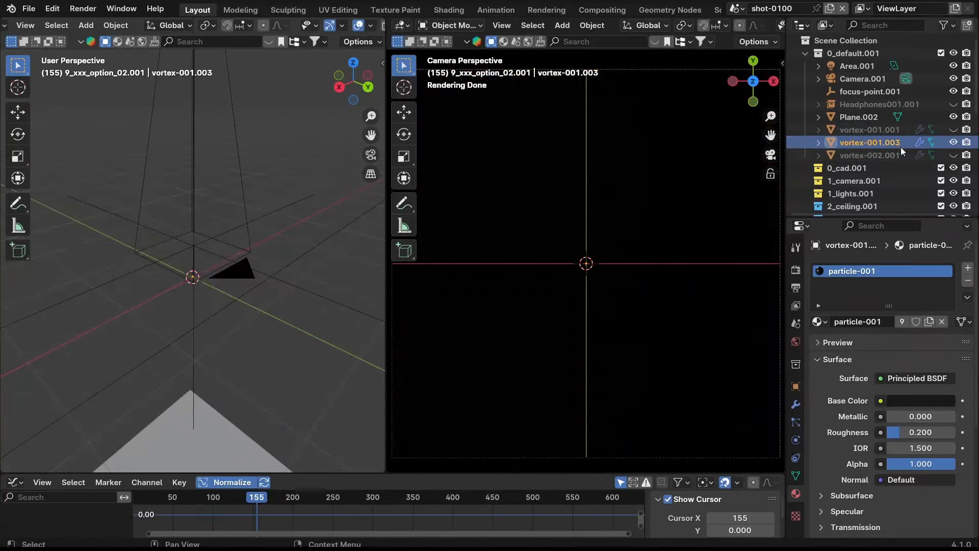
click(952, 142)
click(953, 142)
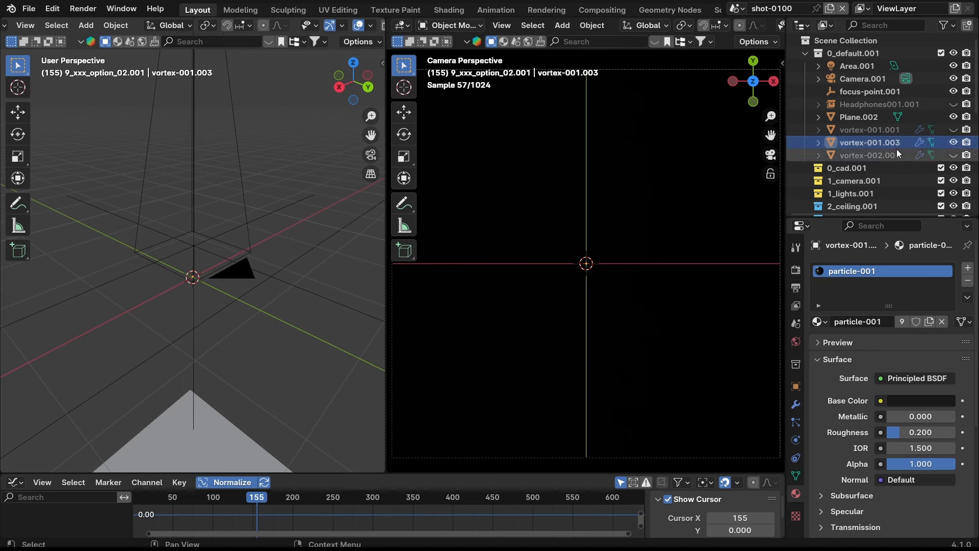
- Inspect the mesh sequence cache modifier settings of vortex-001.003 and its particles in the camera view
scroll(855, 381, down, 5)
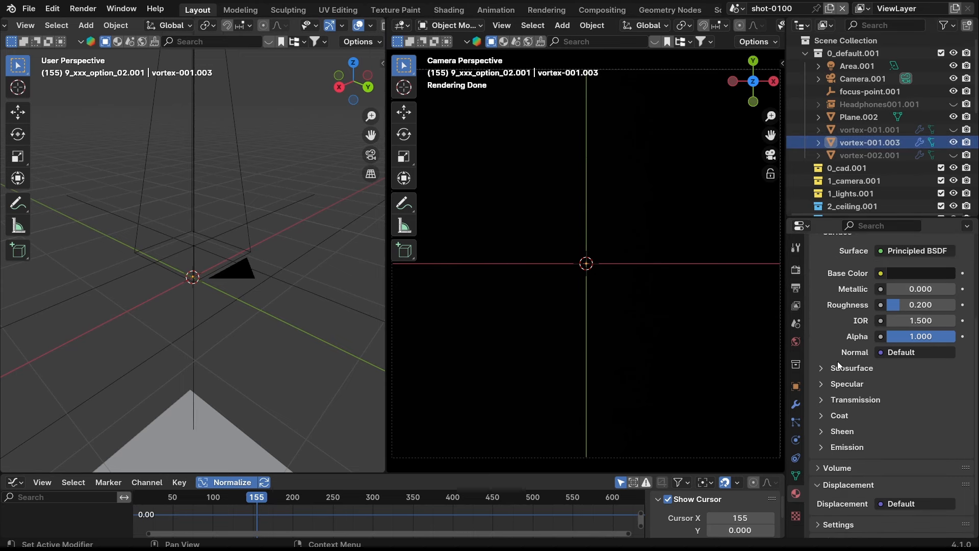
click(796, 404)
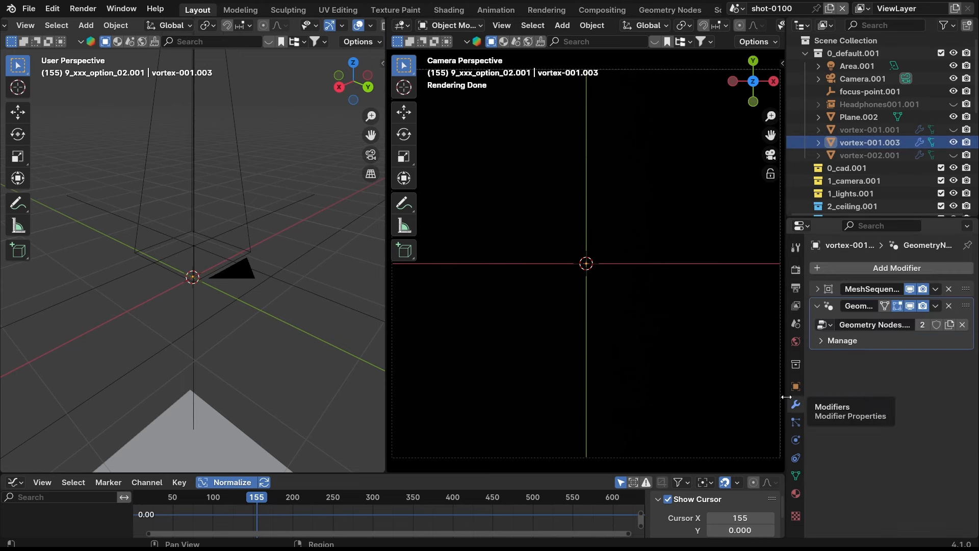
click(818, 290)
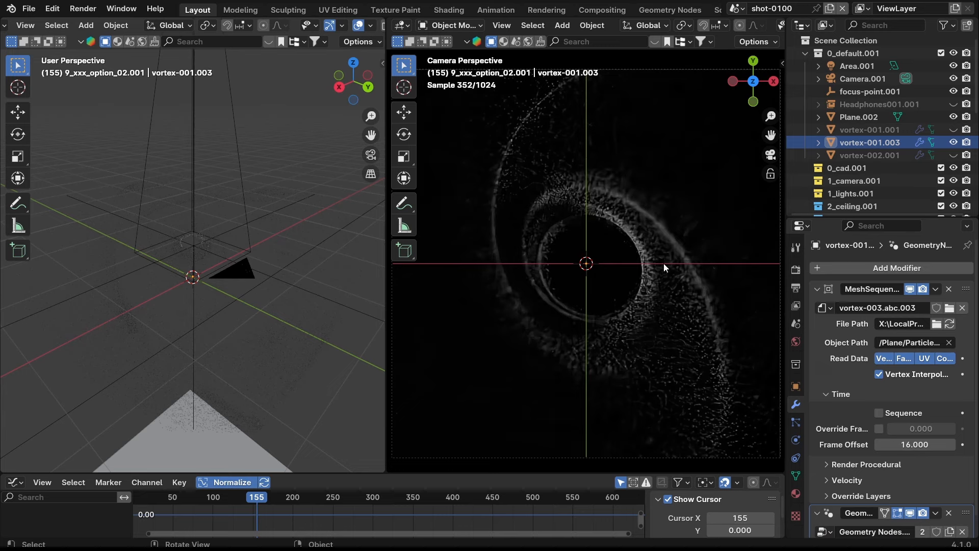
click(657, 330)
click(599, 295)
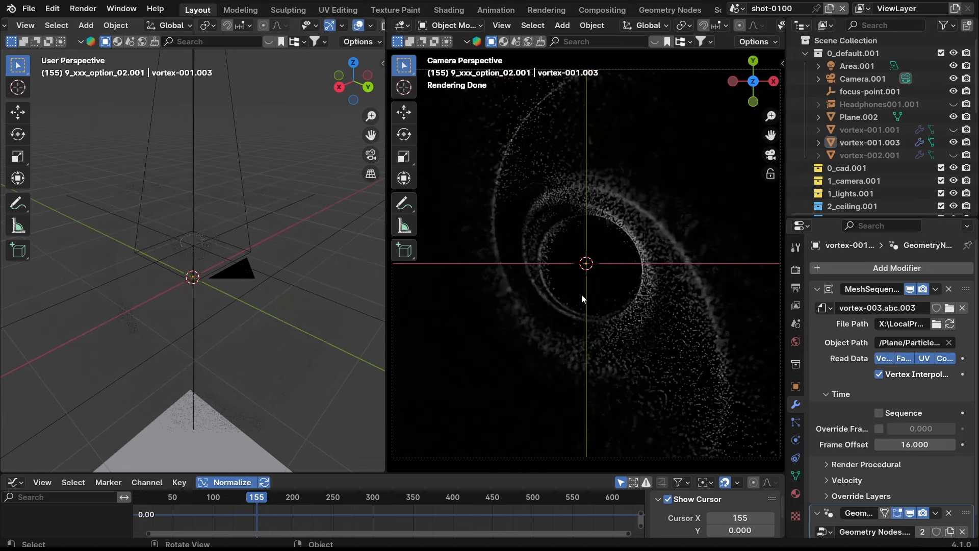
- Select the vortex-001.003 particles and give them their own copy of the particle-001 material
click(656, 345)
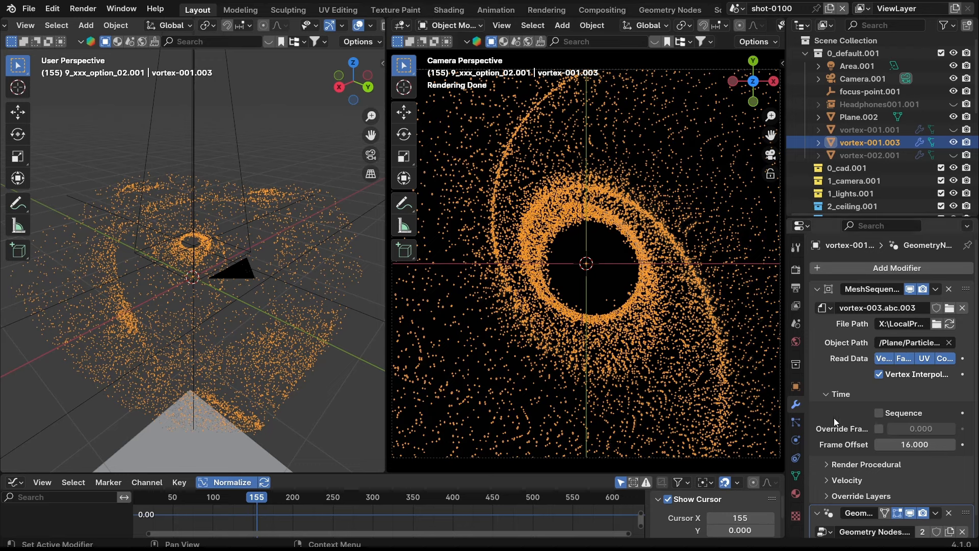
click(796, 499)
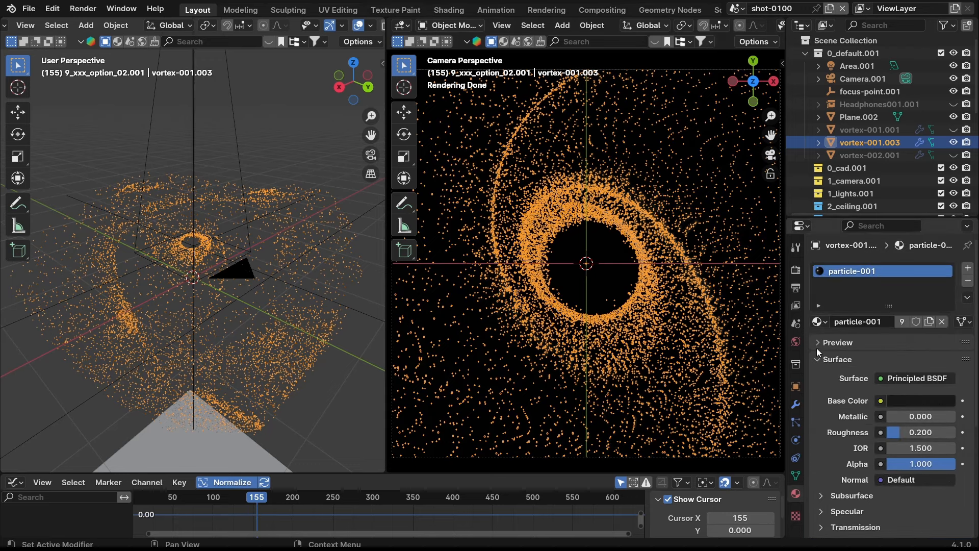
click(928, 322)
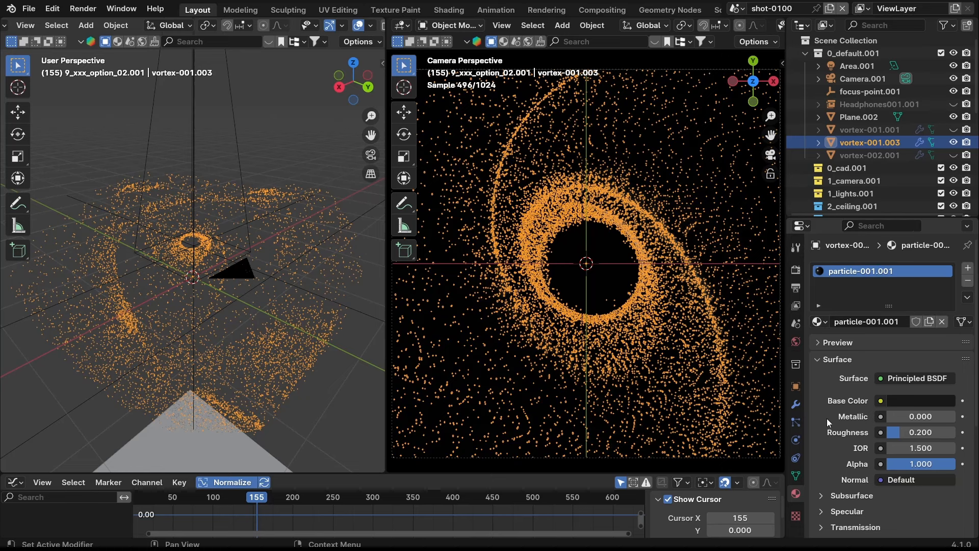
- Change the particle-001.001 base color to a saturated blue with hue 0.663, saturation 1 and value 1
click(897, 399)
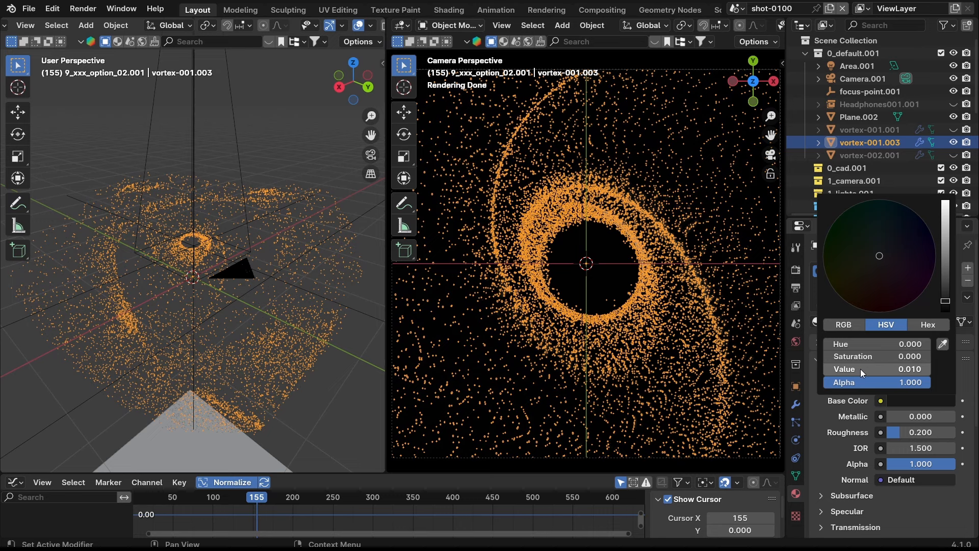
drag(861, 371, 969, 370)
drag(902, 242, 923, 219)
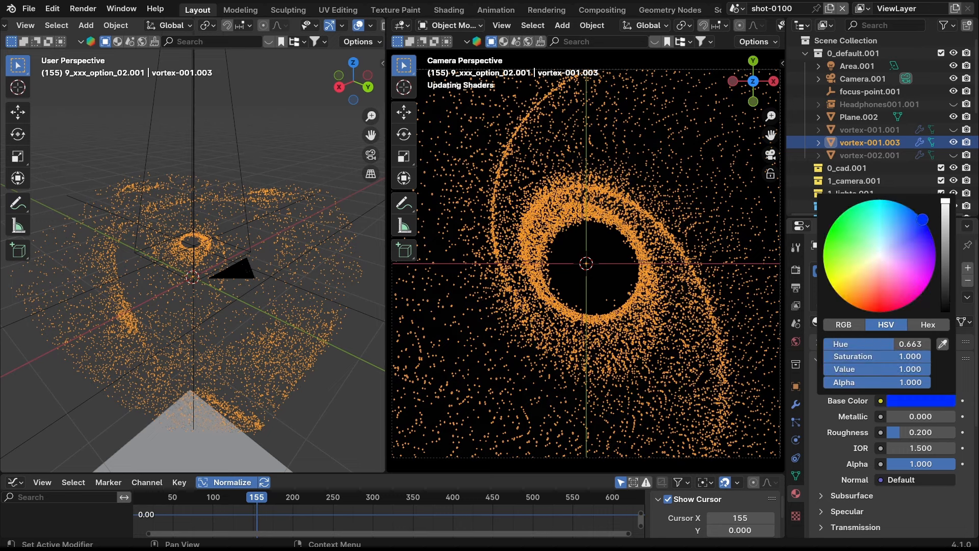
click(582, 297)
click(665, 323)
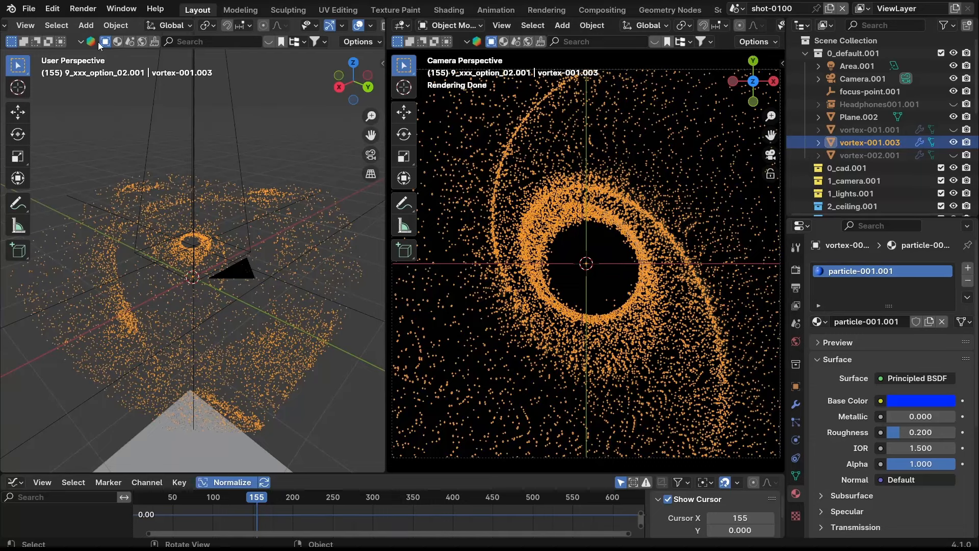
- Show the geometry nodes of vortex-001.003 and make its node group a single-user copy
scroll(63, 51, up, 5)
scroll(56, 26, up, 4)
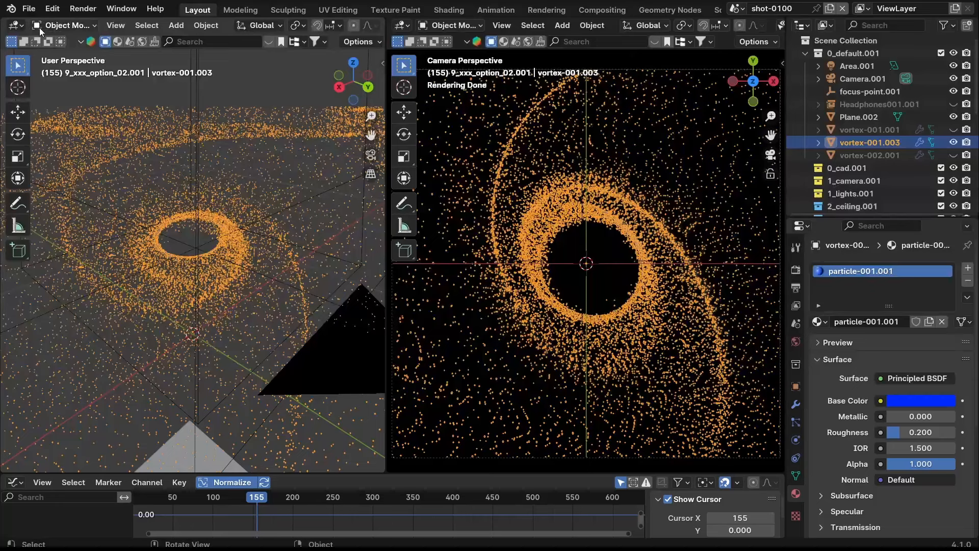
click(23, 32)
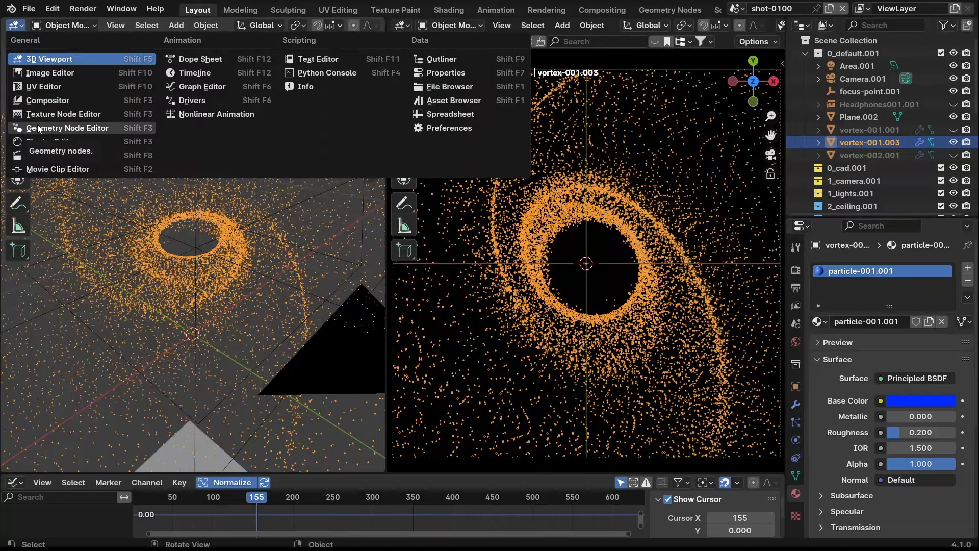
click(80, 130)
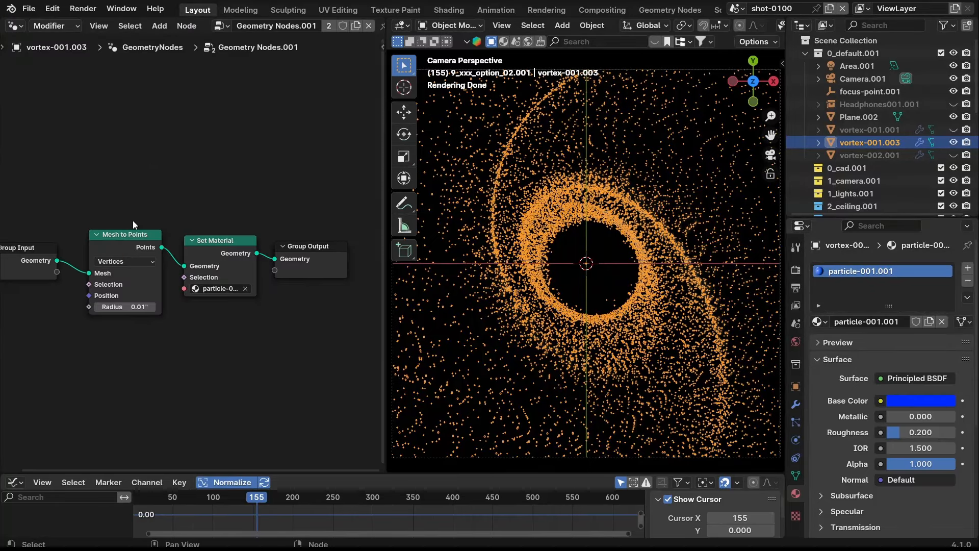
middle_drag(132, 221, 138, 188)
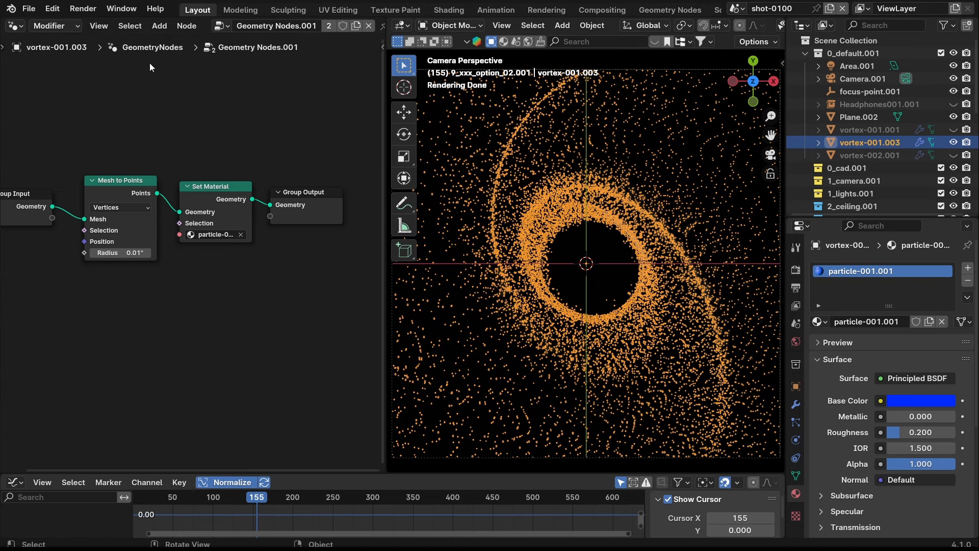
click(329, 26)
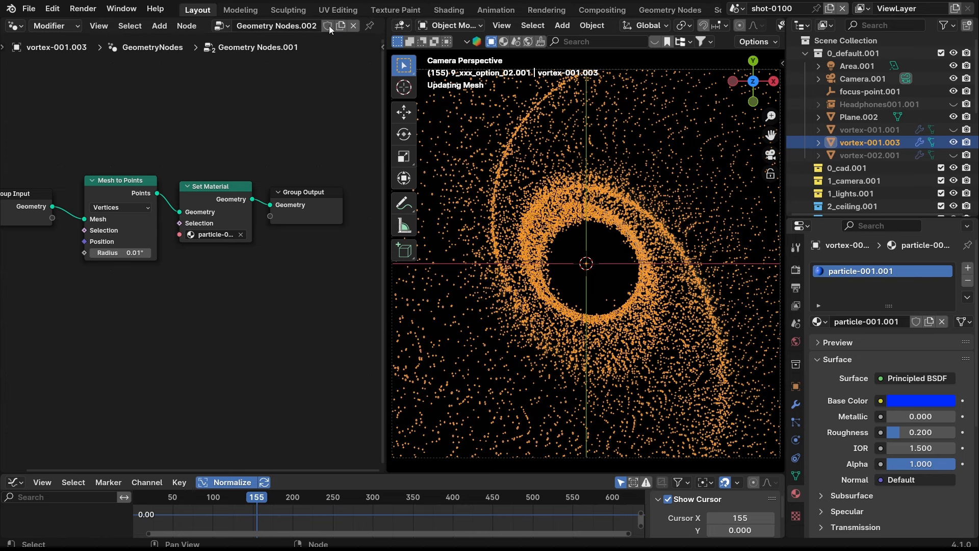
- Assign the particle-001.001 material in the Set Material node of the vortex-001.003 node group
middle_drag(182, 70, 187, 52)
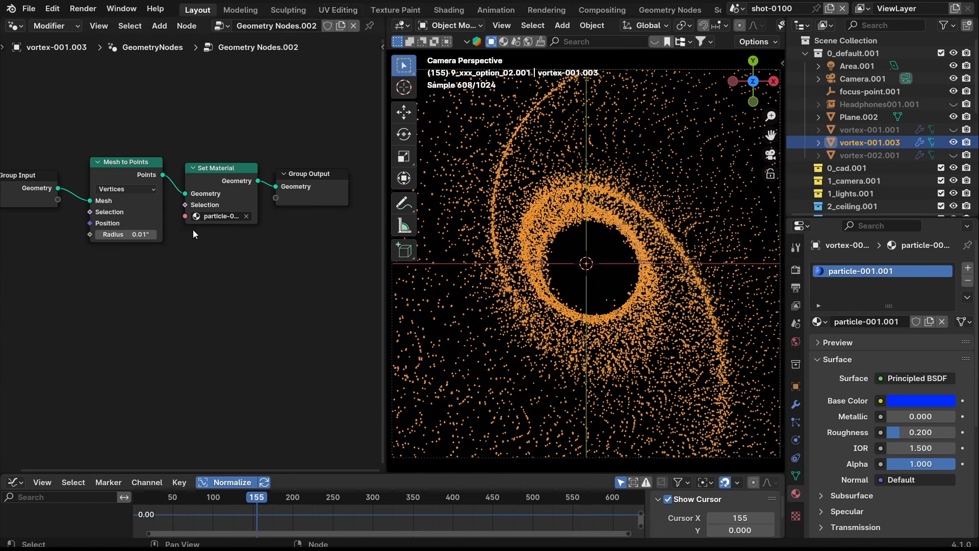
click(217, 216)
click(212, 261)
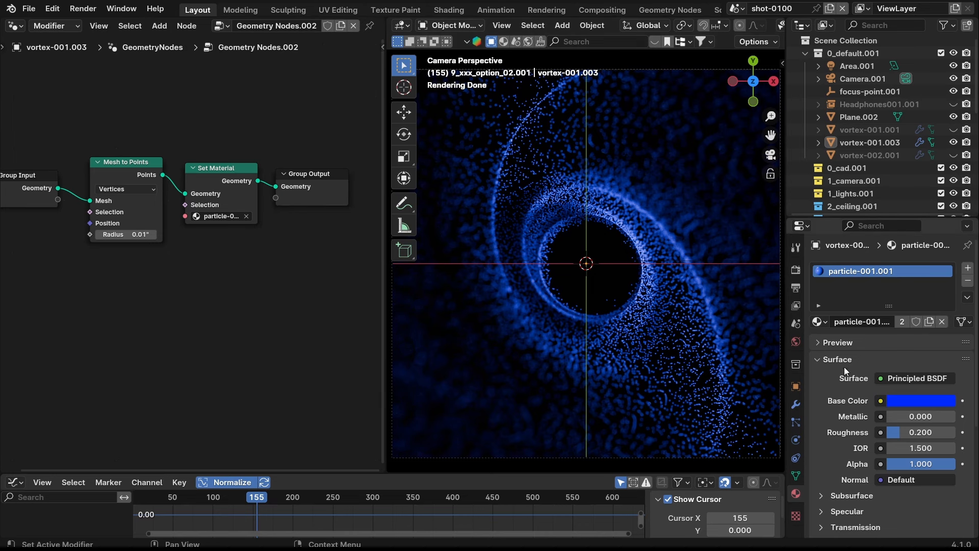
- Copy the hex code of the particle-001.001 material's blue base color
click(816, 359)
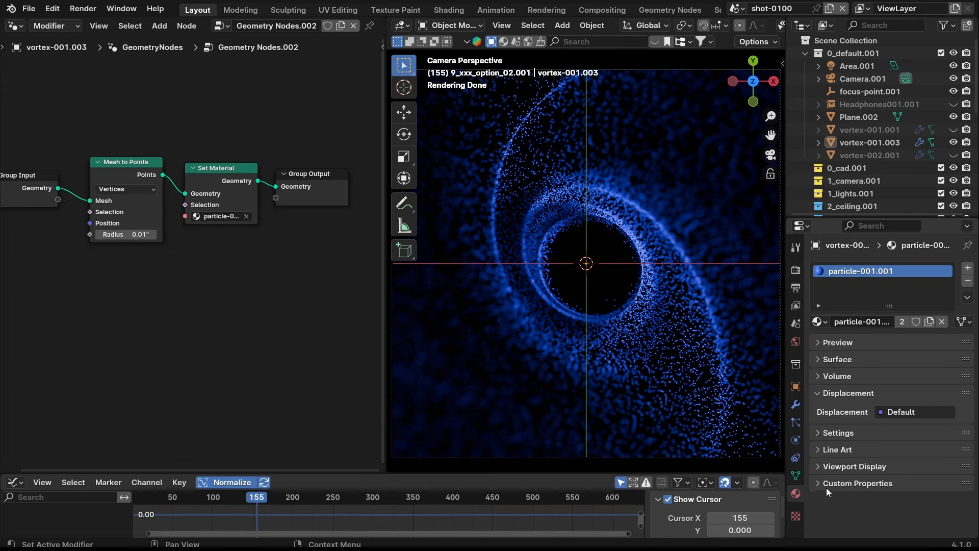
click(828, 358)
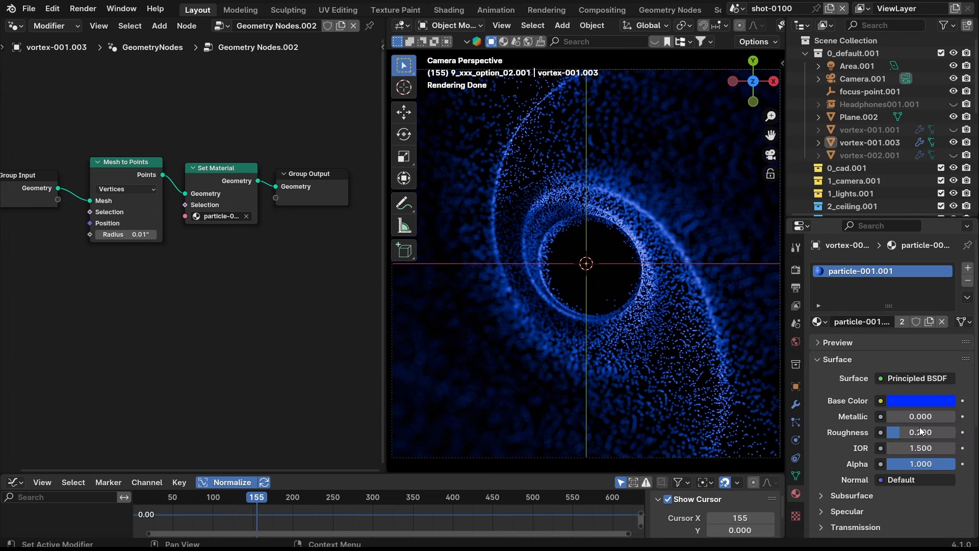
click(908, 403)
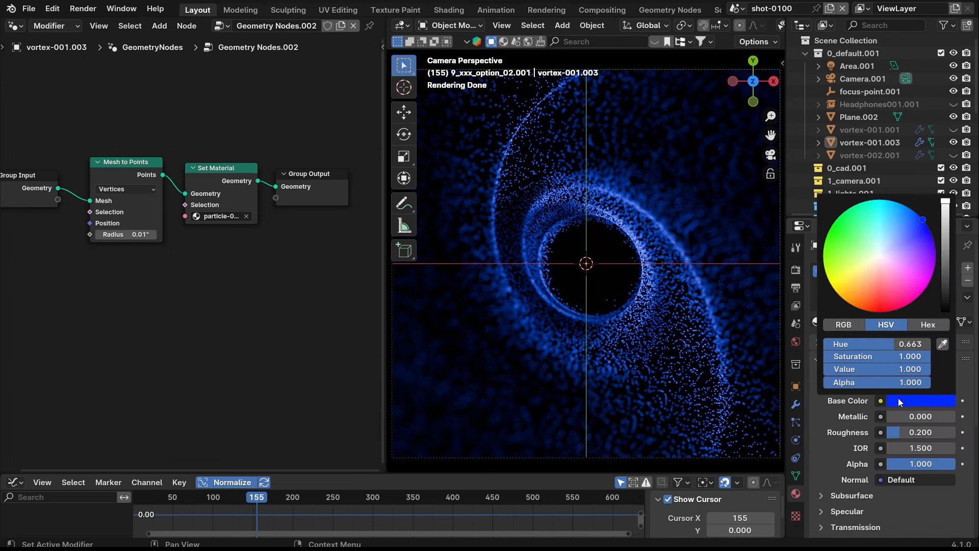
click(926, 325)
click(873, 344)
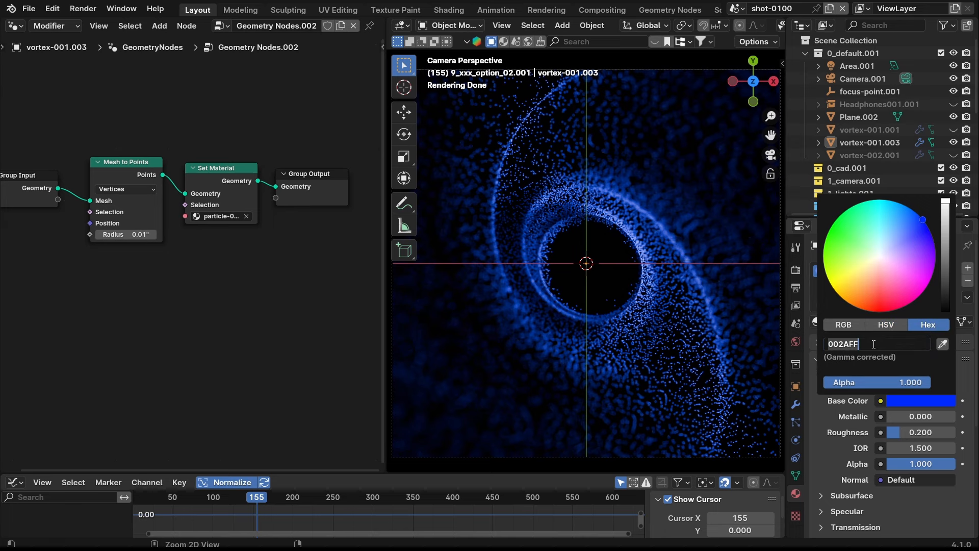
key(Return)
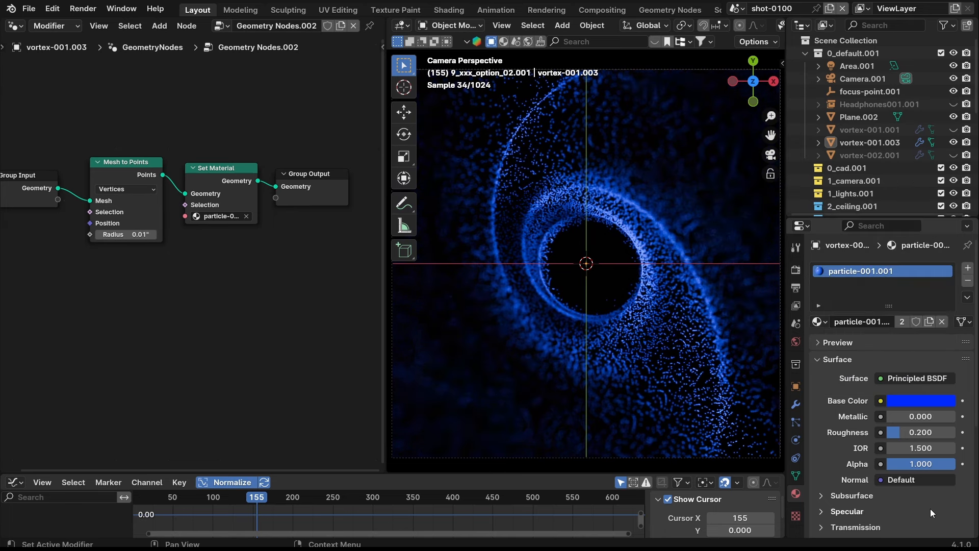
- Darken the particle-001.001 base color to full black by lowering its HSV value
click(898, 398)
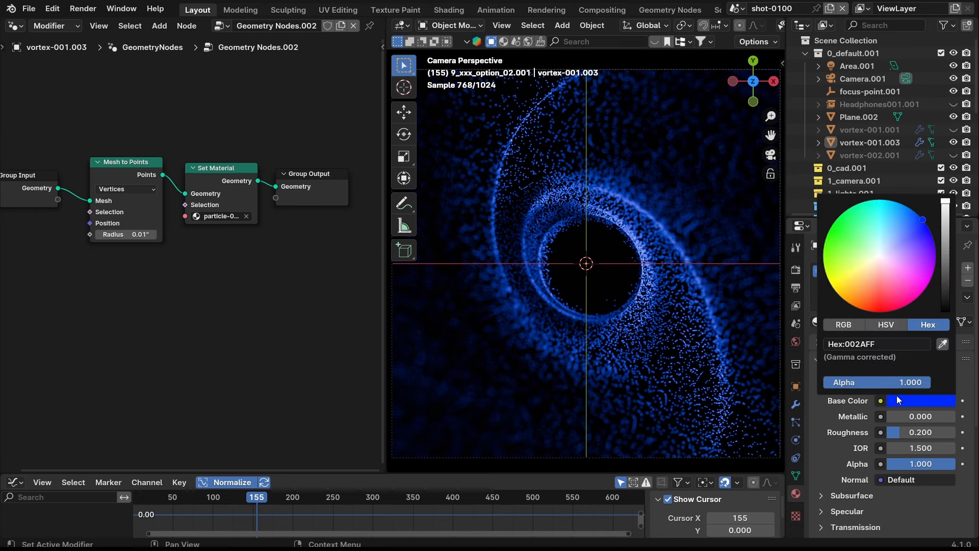
click(873, 326)
drag(864, 372, 757, 371)
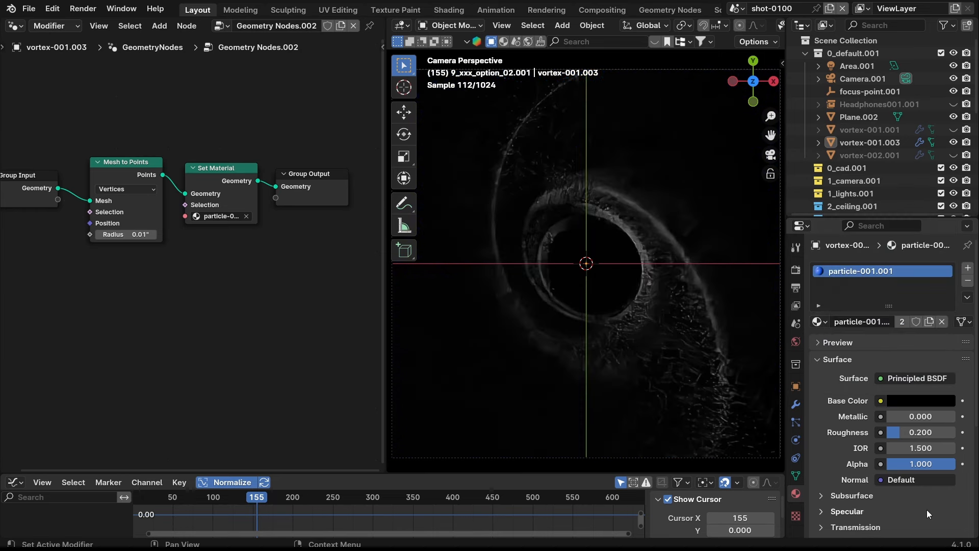
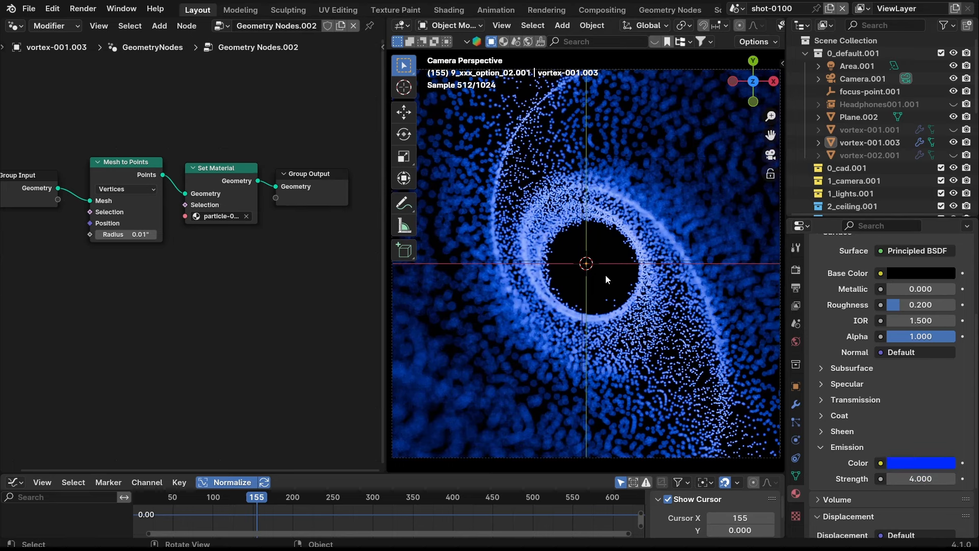
- Unhide the vortex-001.001 and vortex-002.001 particles so all three vortex sets render together
click(596, 275)
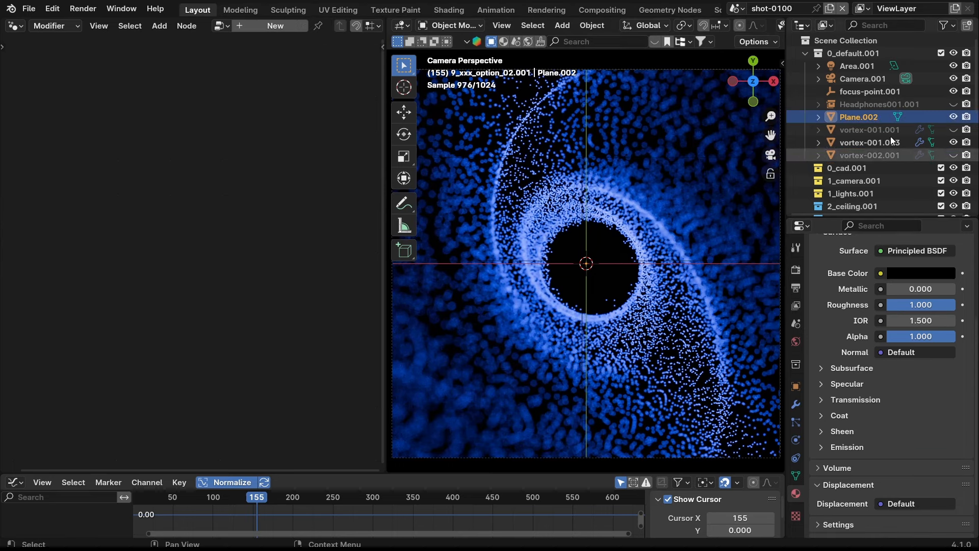
click(954, 130)
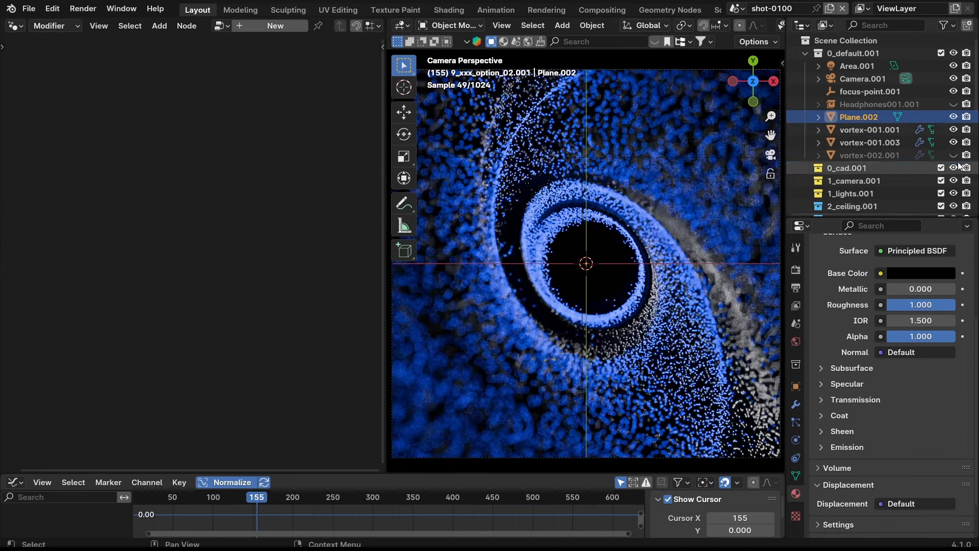
click(953, 155)
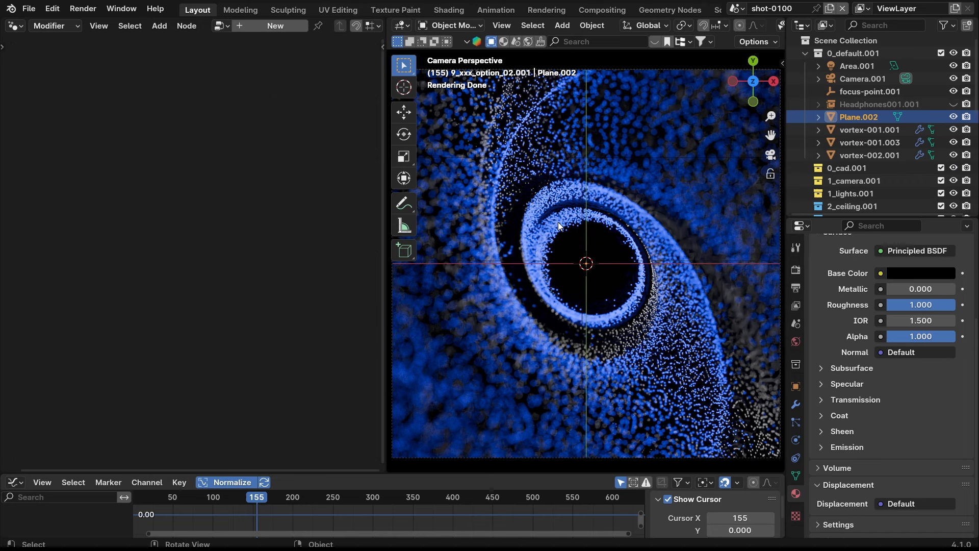
- Link the playstation-5-controller asset from an external file into the scene
click(26, 10)
click(27, 10)
click(26, 10)
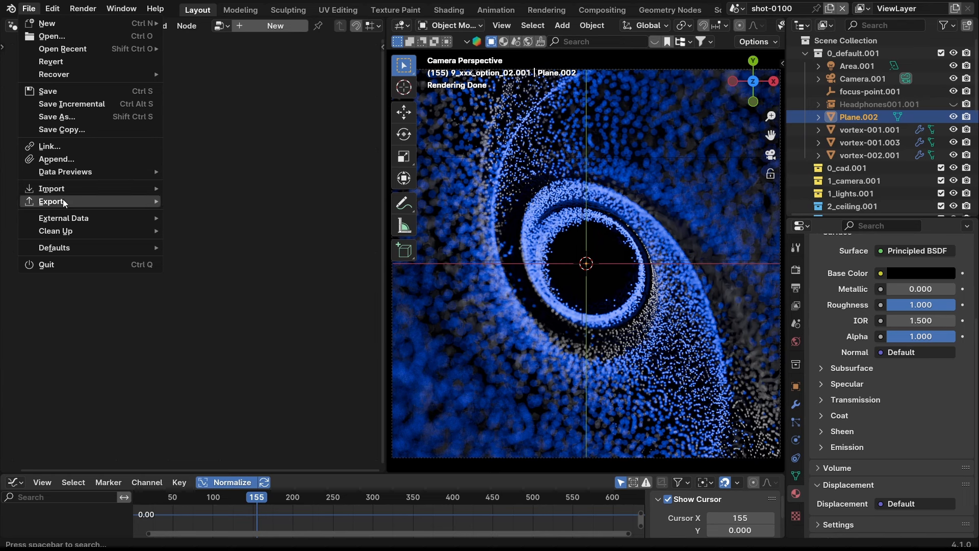
mouse_move(63, 198)
click(62, 144)
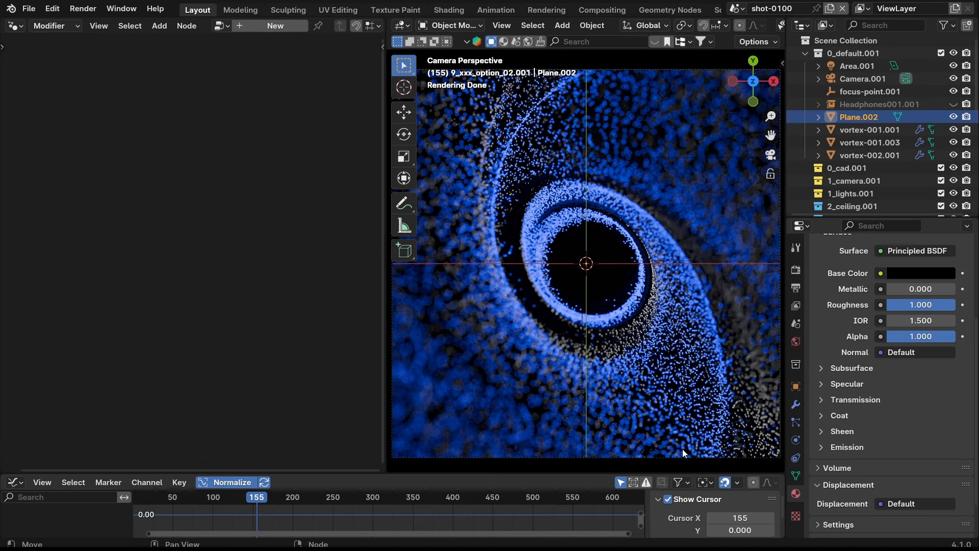
click(662, 449)
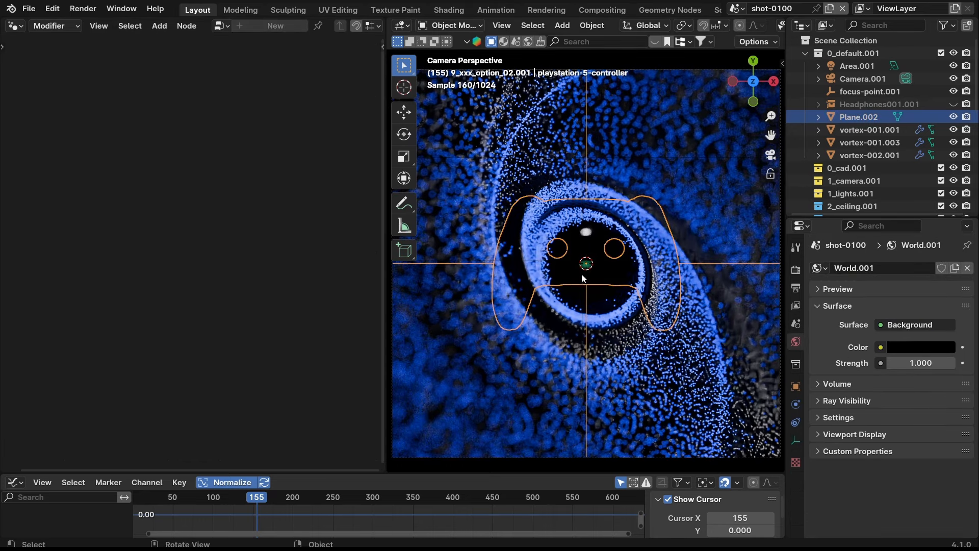
- Bring back the 3D viewport beside the camera view and raise the controller about 7.6" along the Z axis
click(13, 25)
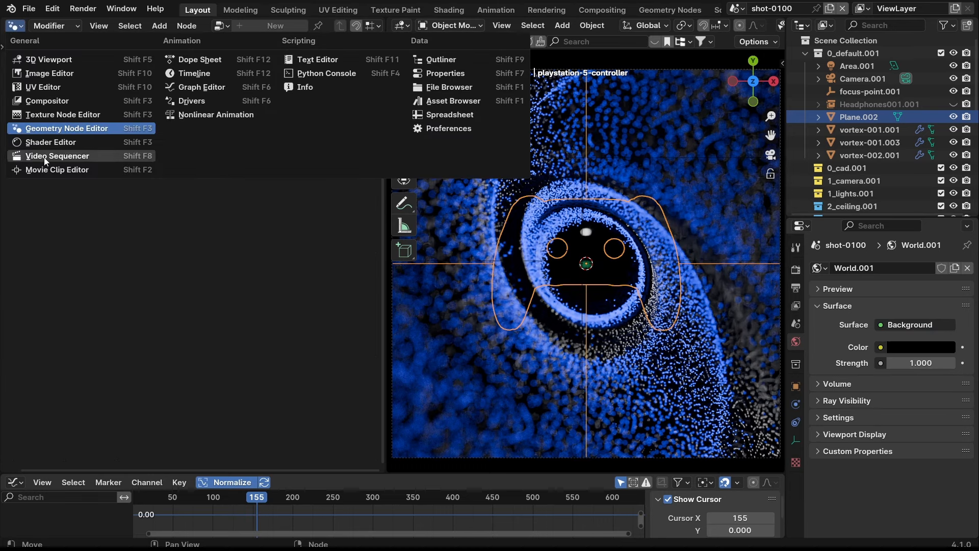
click(13, 26)
click(44, 63)
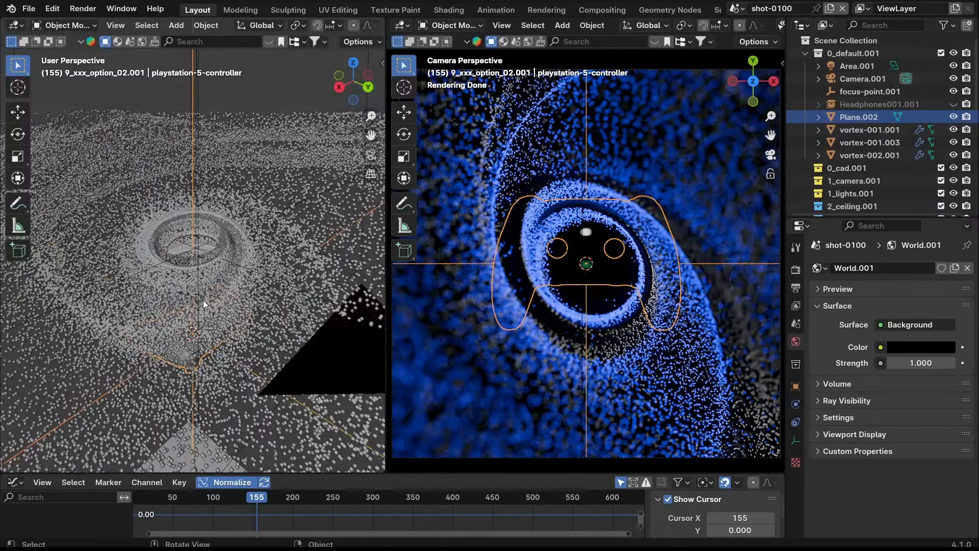
key(g)
key(z)
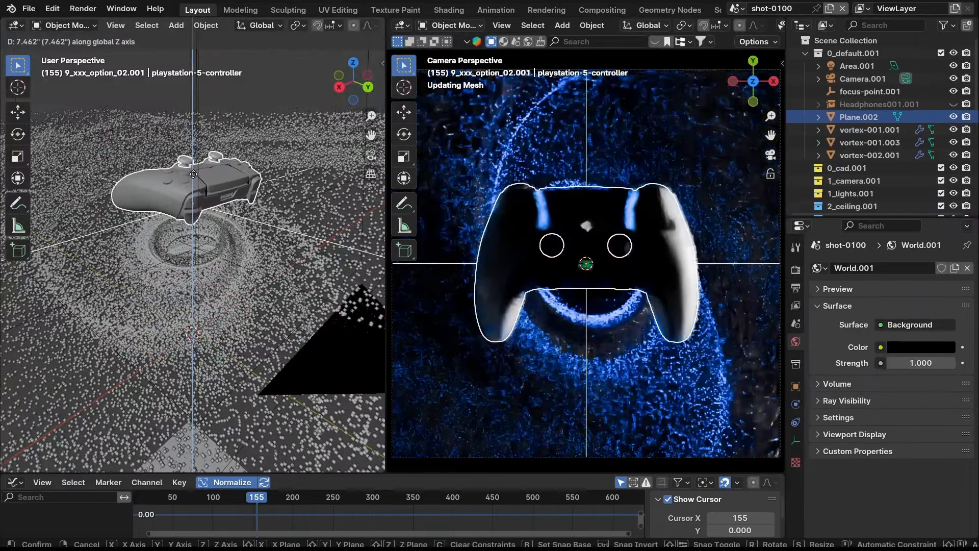
click(193, 176)
- Tilt the controller in the camera view with a free trackball rotation of about -2.86° and 33.2°
middle_drag(193, 176, 260, 265)
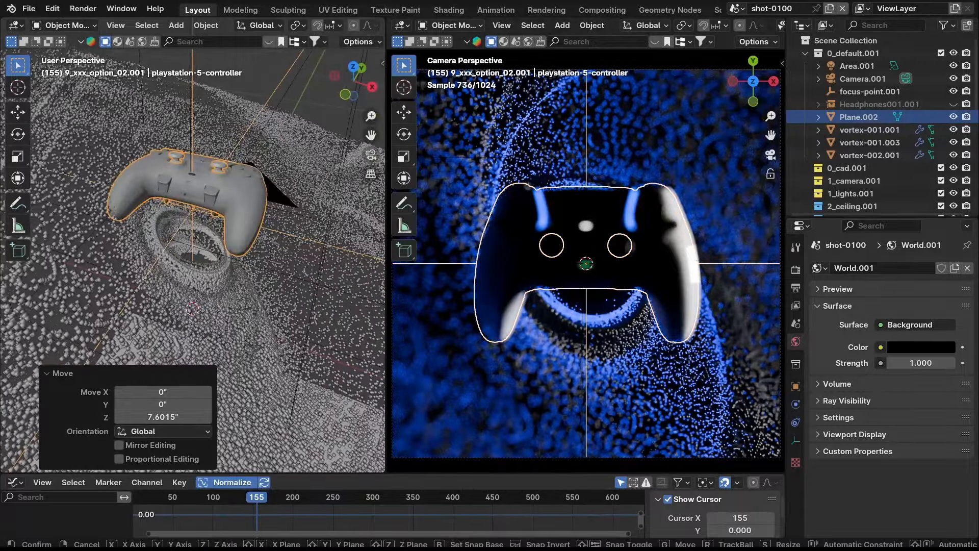
key(r)
key(r)
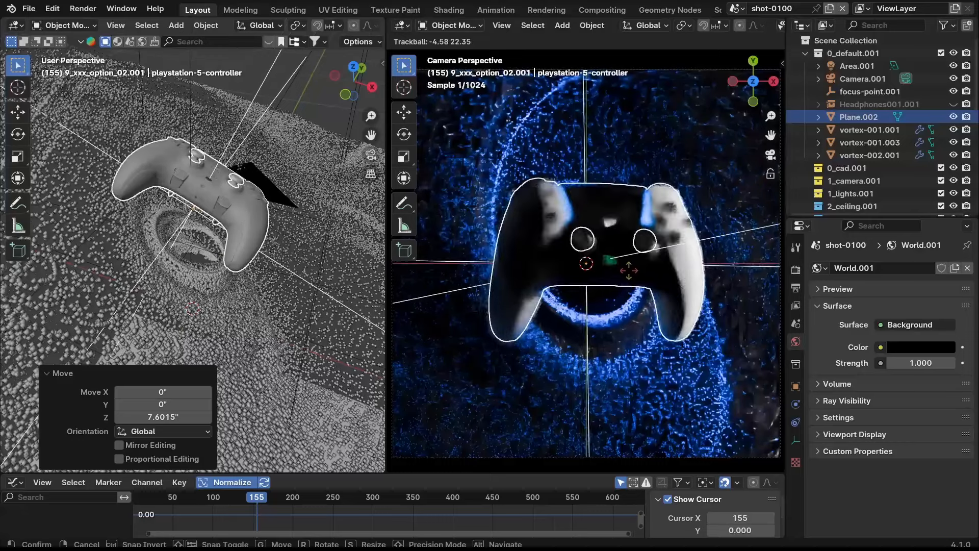
click(639, 273)
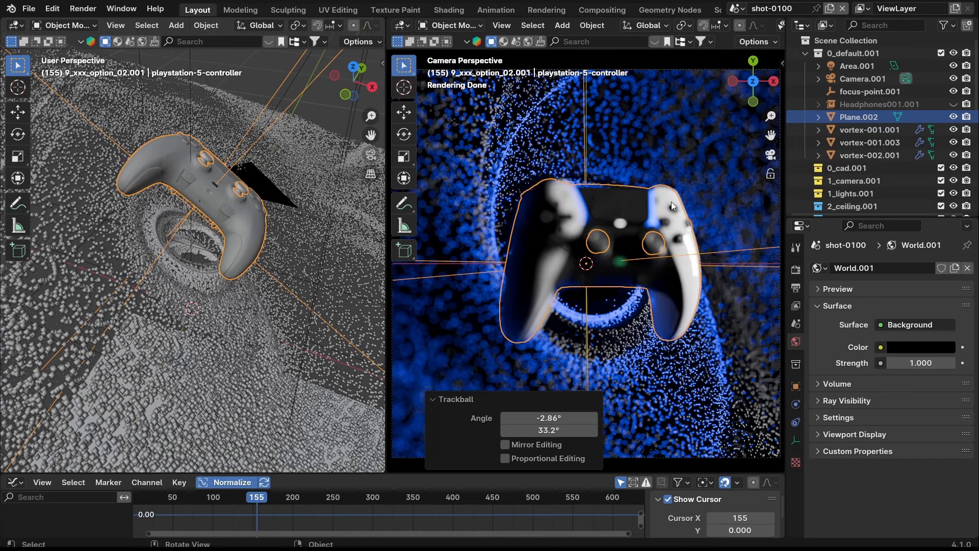
- Select the vortex-001.003 particles, the vortex-001.001 particles and the controller in turn to tell them apart in the camera view
click(489, 196)
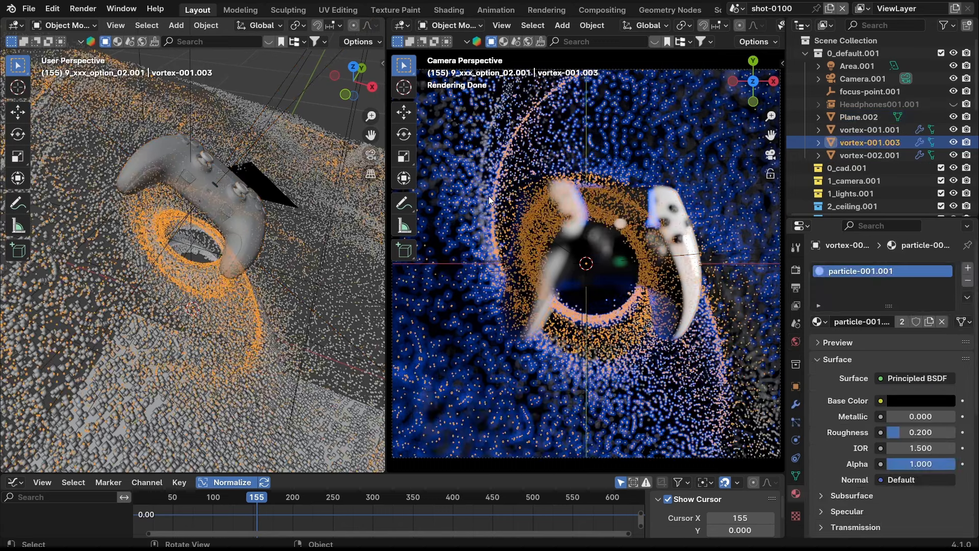
click(612, 298)
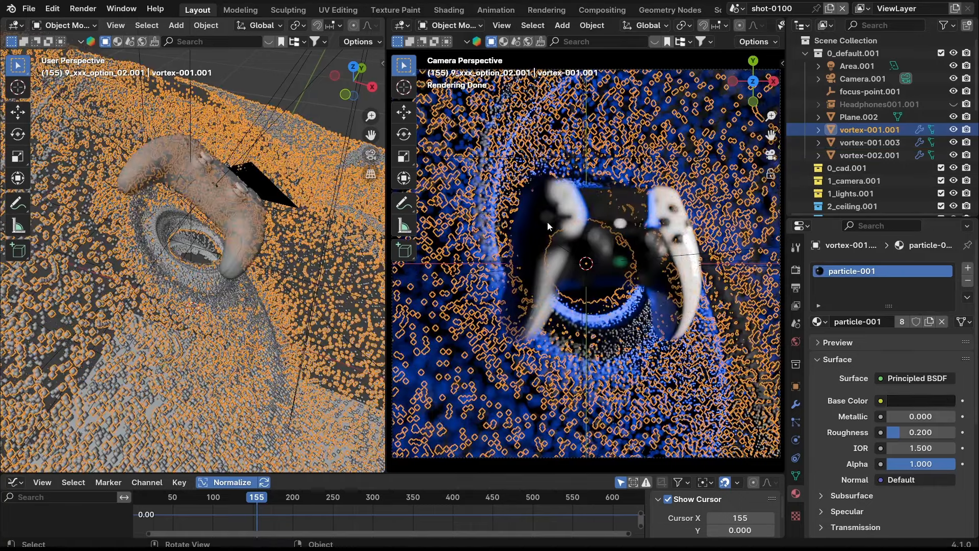
click(632, 212)
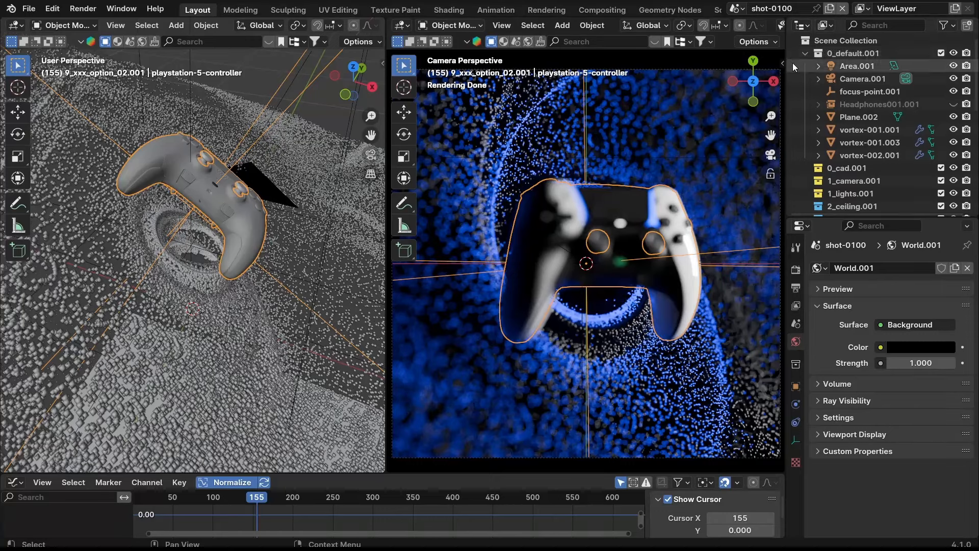
click(859, 130)
shift+click(860, 155)
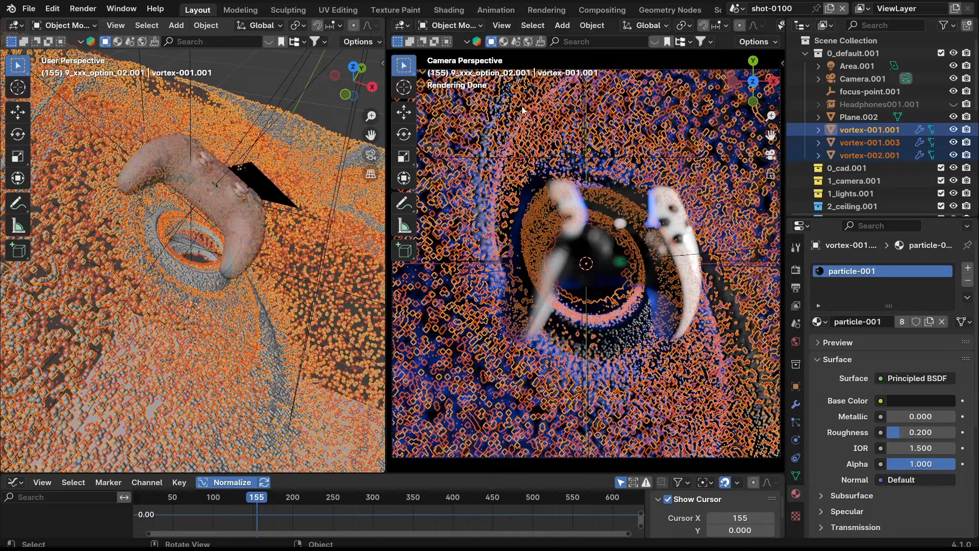
key(m)
- Delete the unused collections from 0_cad.001 through 7_site.001, along with 9_xxx_option_01.001
scroll(837, 112, down, 5)
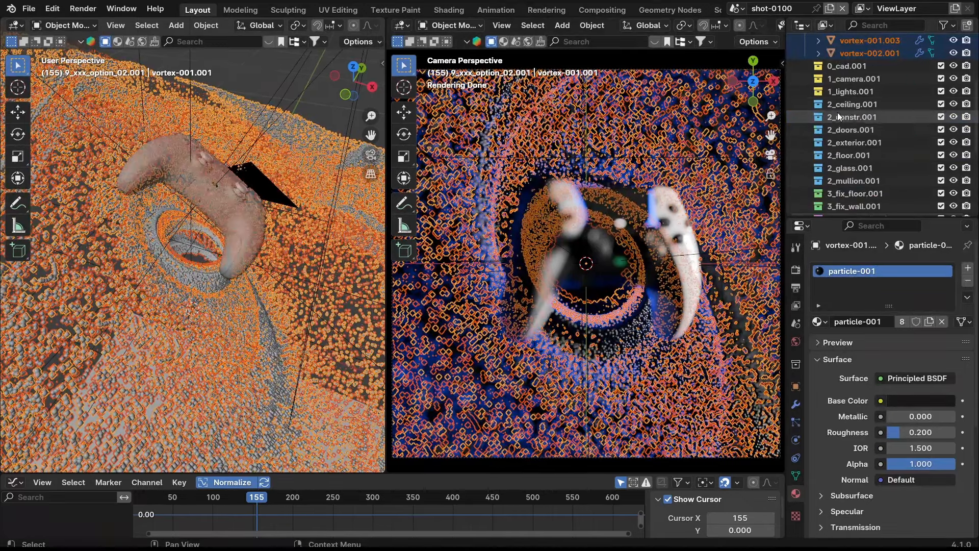
click(851, 67)
scroll(874, 135, down, 7)
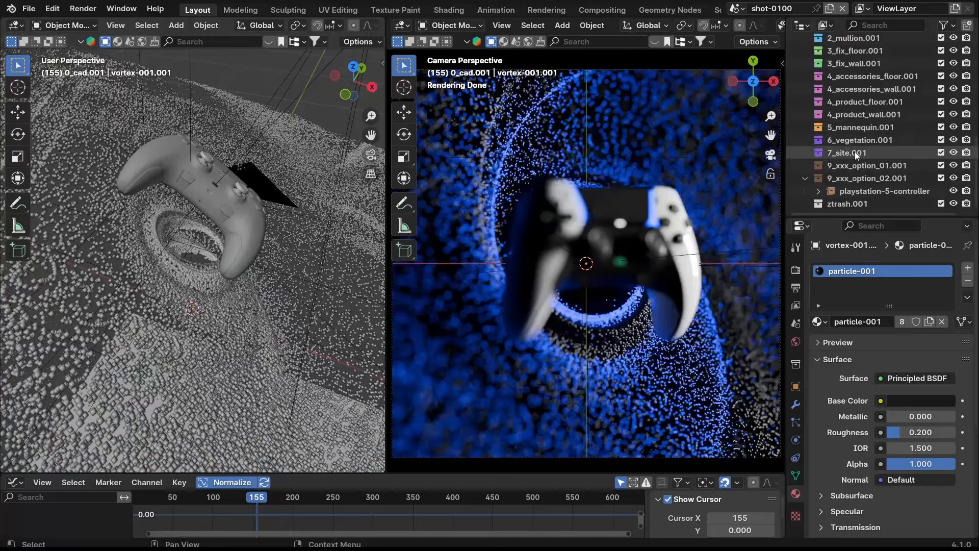
shift+click(853, 139)
scroll(855, 132, up, 8)
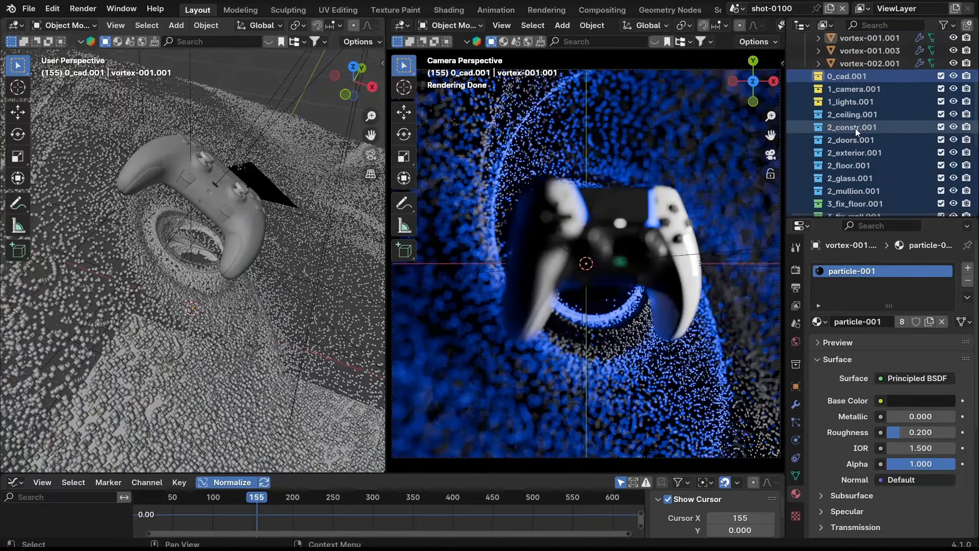
key(x)
scroll(847, 140, up, 5)
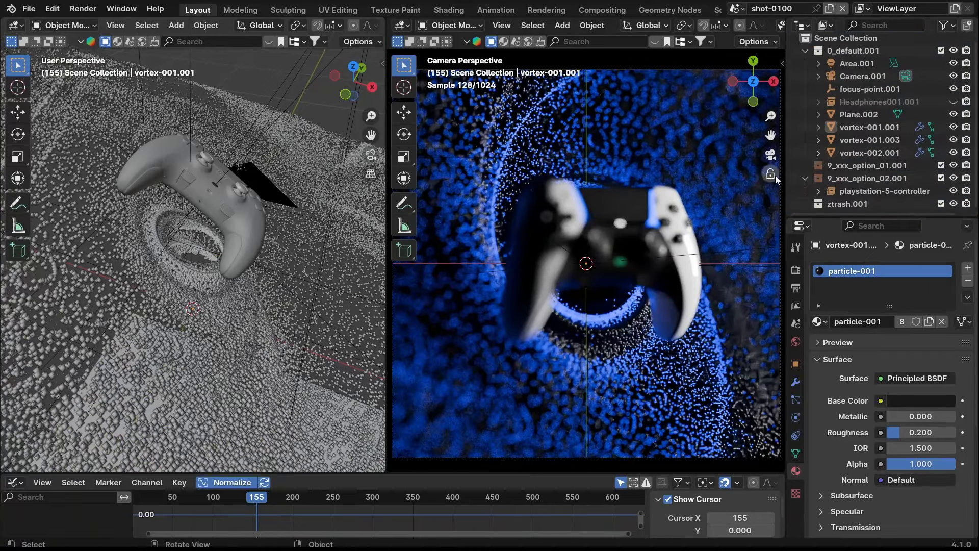
click(862, 166)
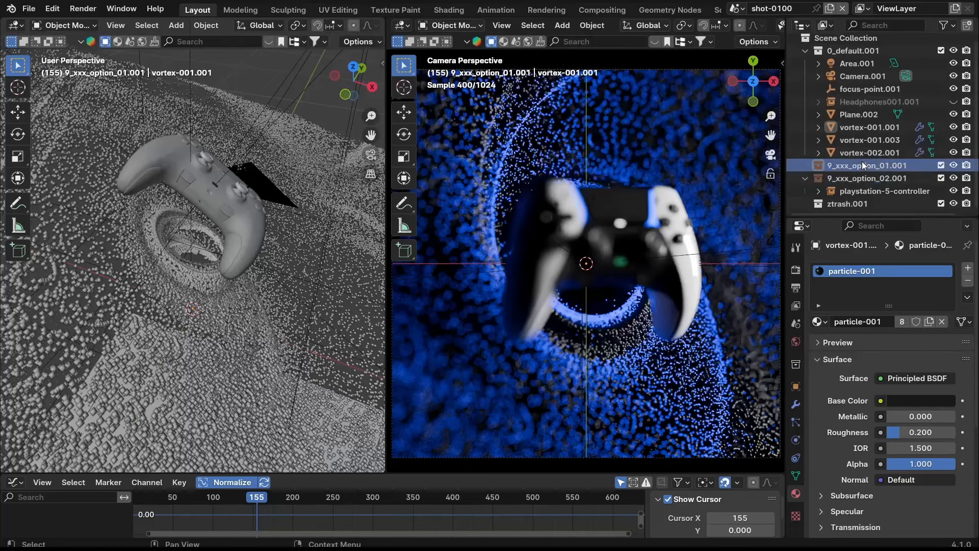
key(x)
- Rename the 9_xxx_option_02.001 collection as ps5-contrller
click(847, 182)
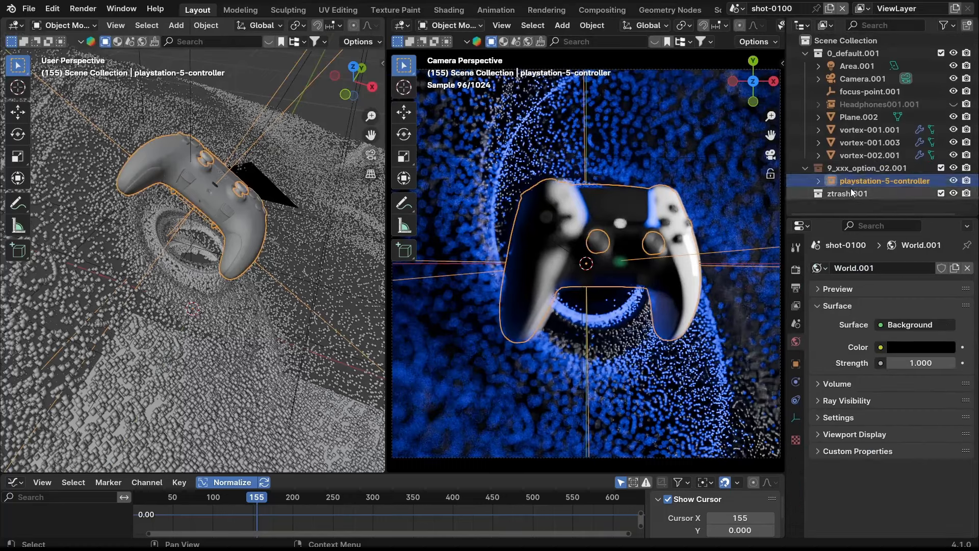
mouse_move(854, 188)
mouse_down()
mouse_move(855, 207)
mouse_move(855, 184)
mouse_up()
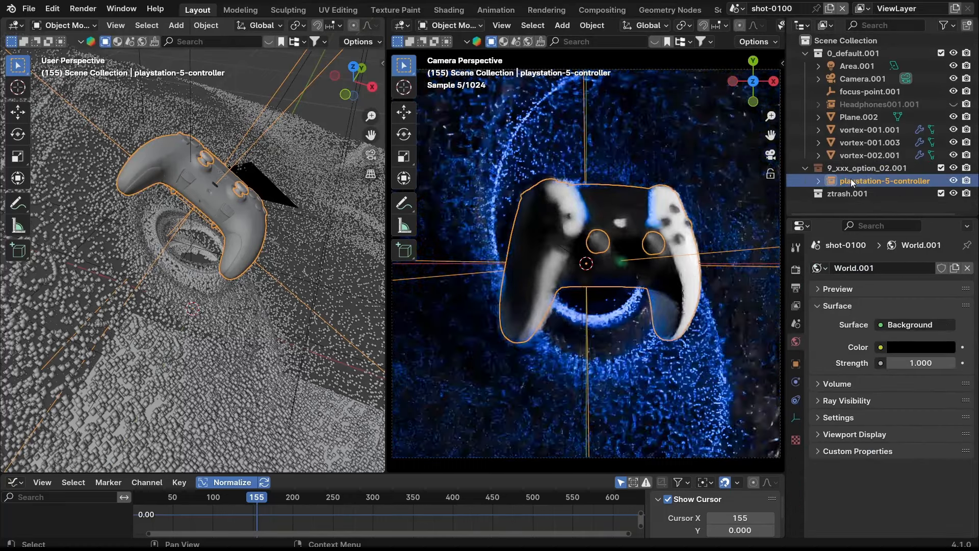
click(855, 174)
double_click(855, 172)
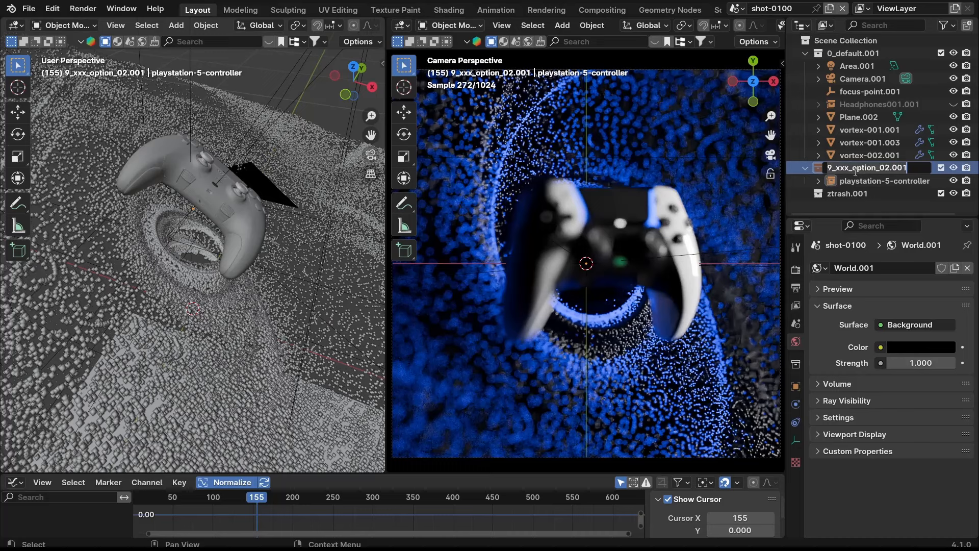
text(ps5-contrller)
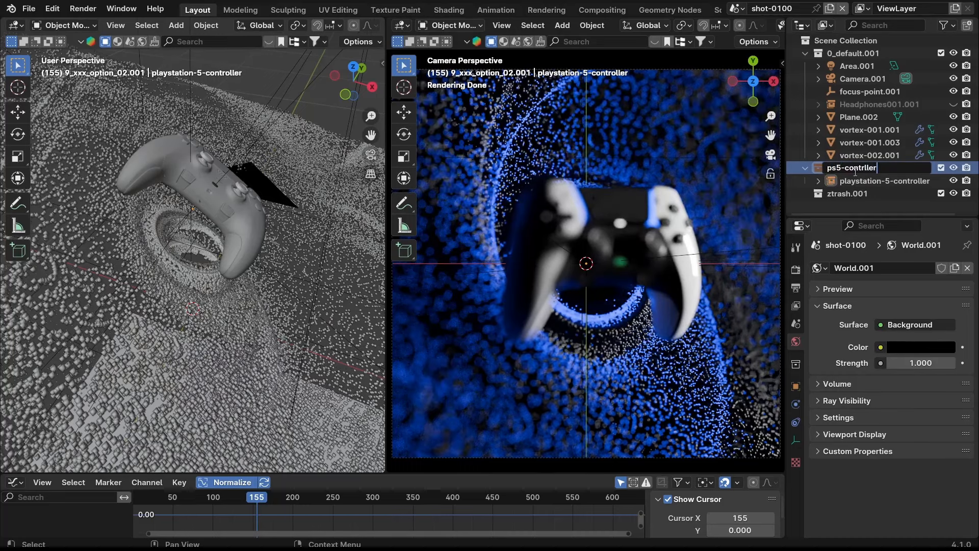
key(Return)
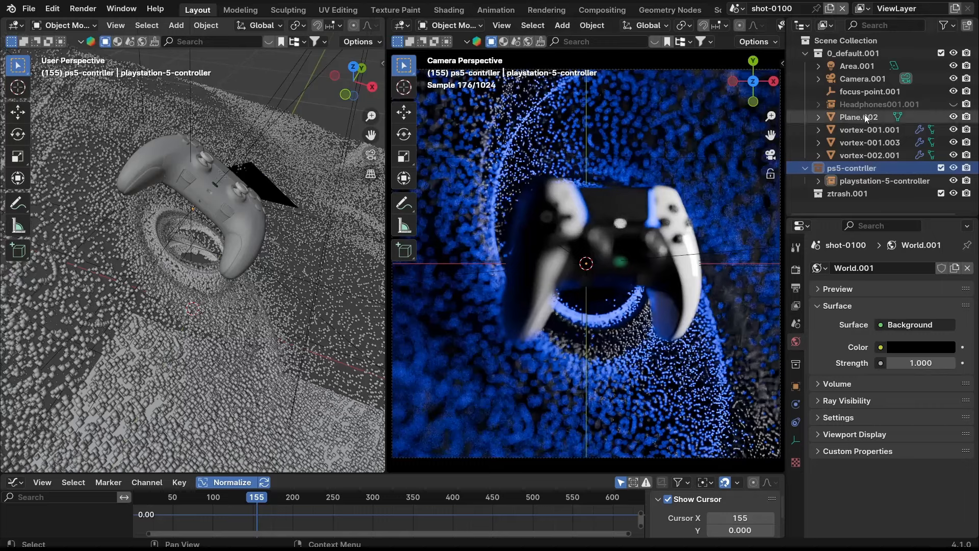
- Move vortex-001.001, vortex-001.003 and vortex-002.001 into a new collection named vortex and collapse it
click(864, 129)
shift+click(862, 154)
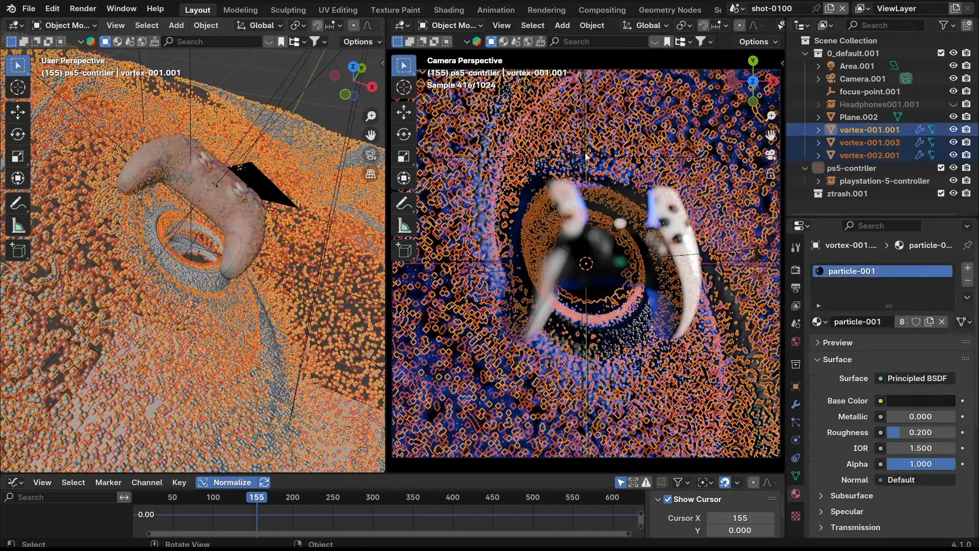
key(m)
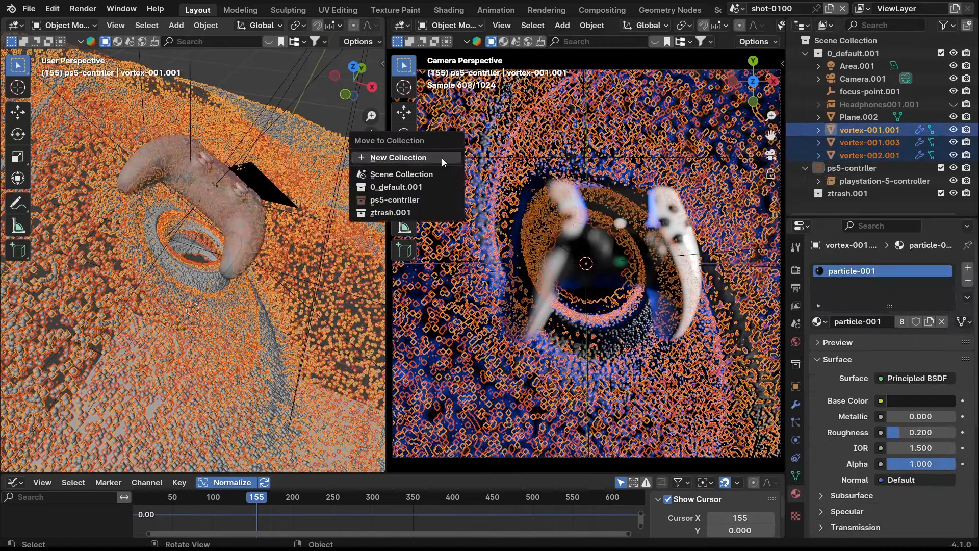
click(384, 158)
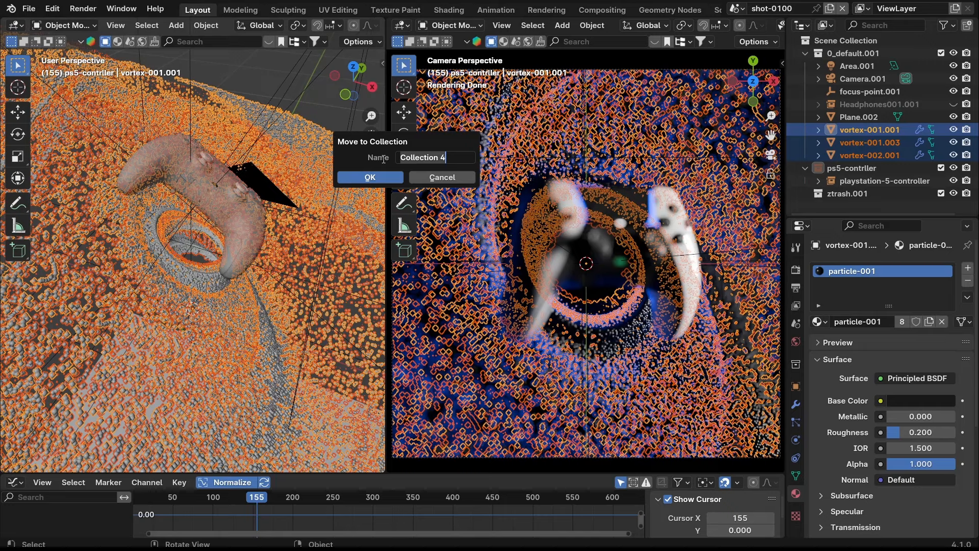
text(vortex)
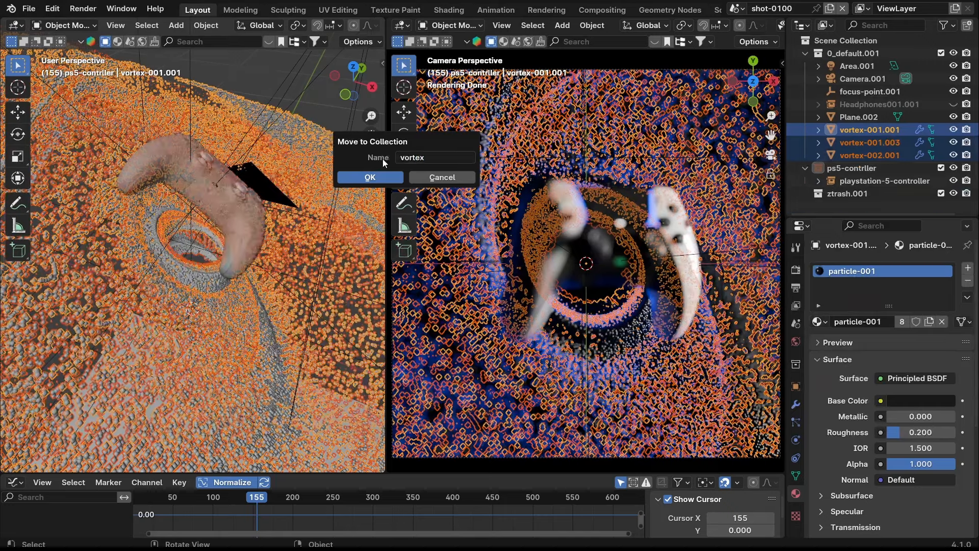
key(Return)
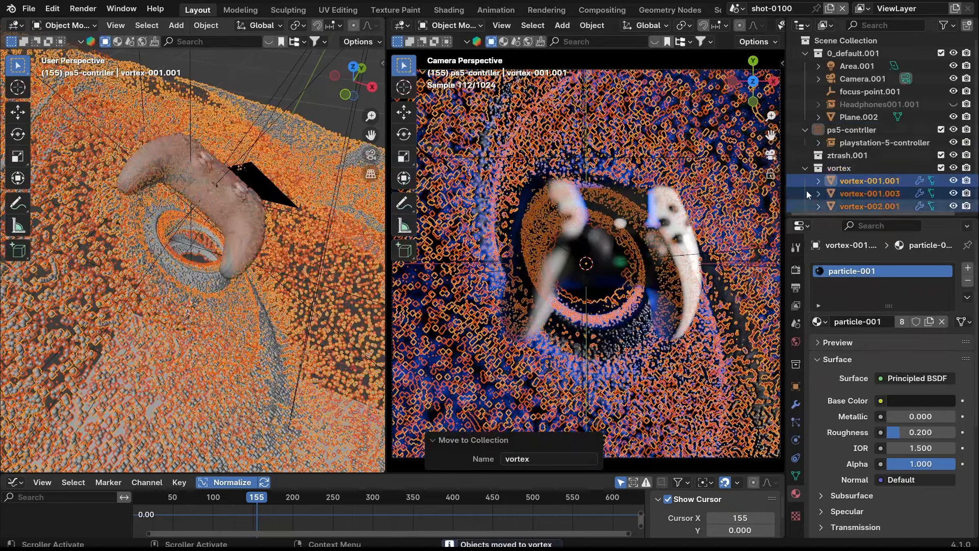
click(806, 167)
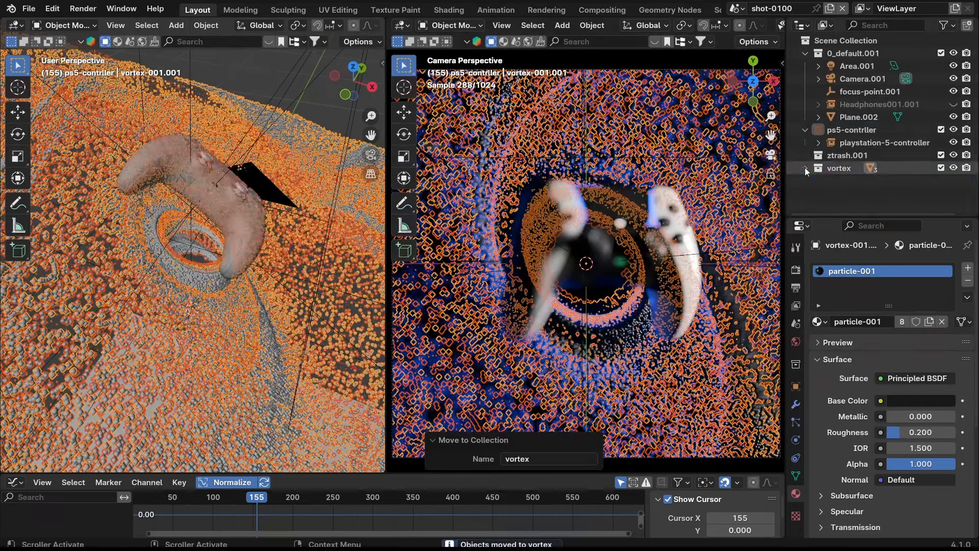
- Delete the ztrash.001 collection and the hidden Headphones001.001 object, collapsing the ps5-contrller collection as well
click(837, 183)
click(839, 154)
key(x)
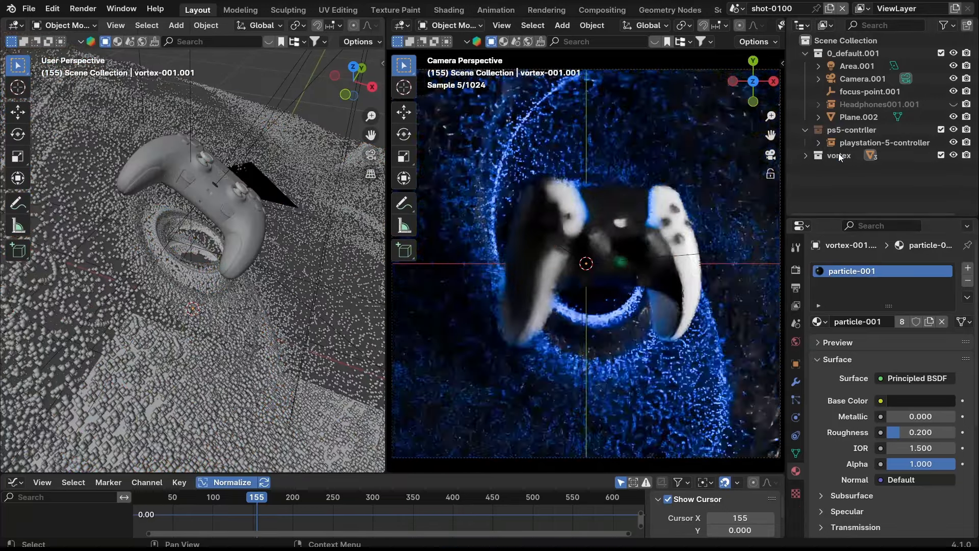
click(805, 129)
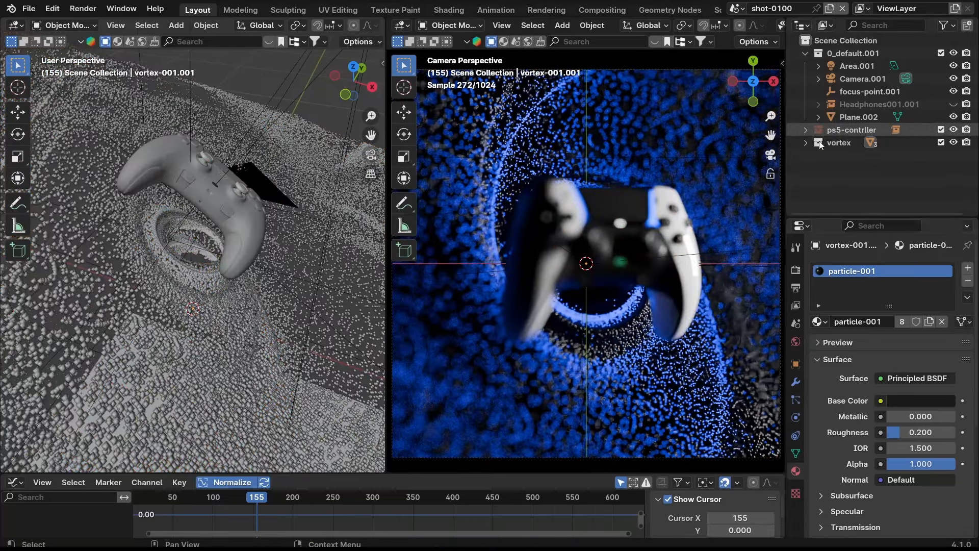
click(881, 104)
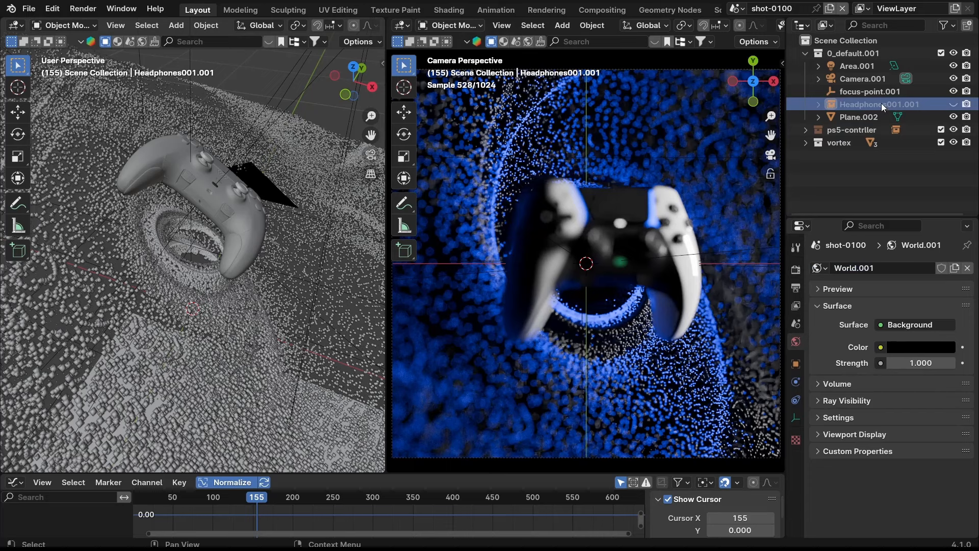
key(x)
- Check the objects left in 0_default.001 and move Plane.002 into the vortex collection
click(851, 91)
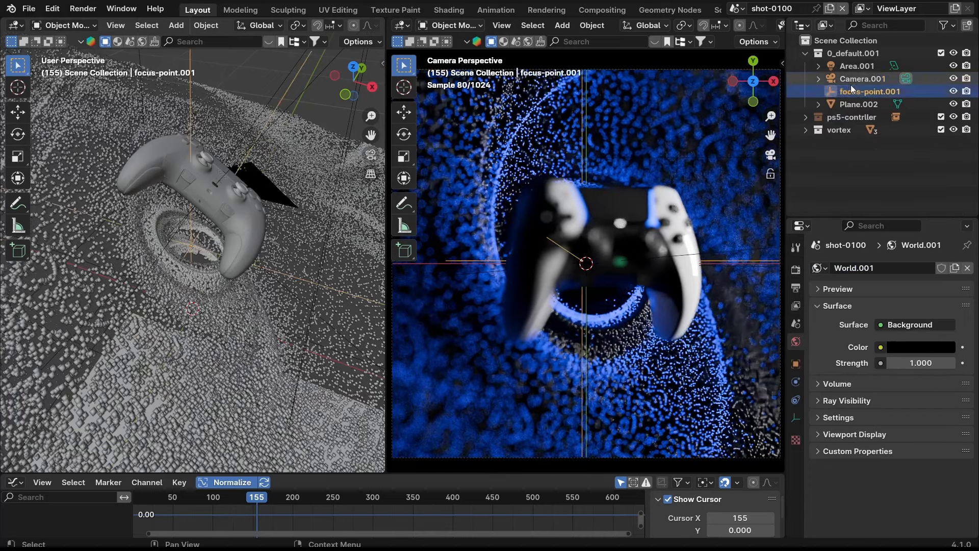
click(852, 76)
click(852, 68)
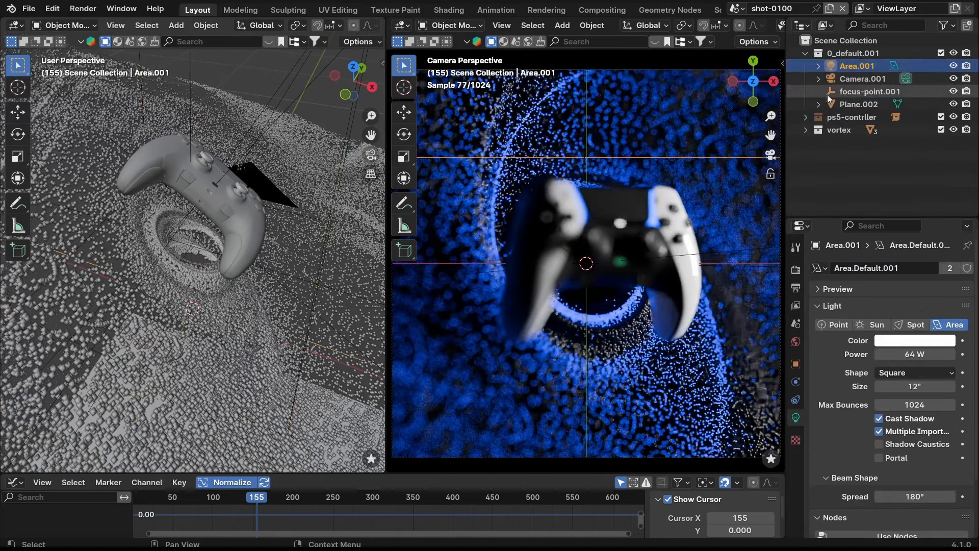
click(850, 165)
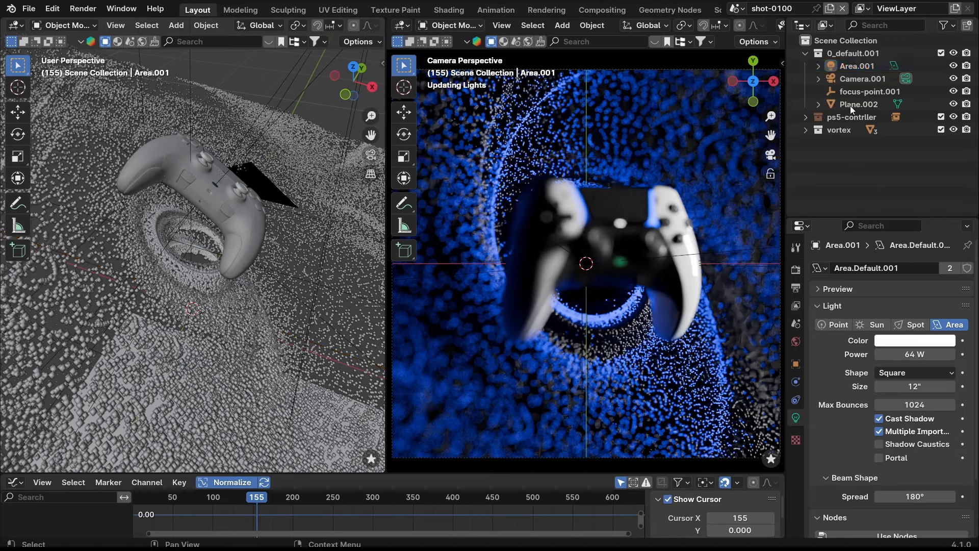
click(859, 66)
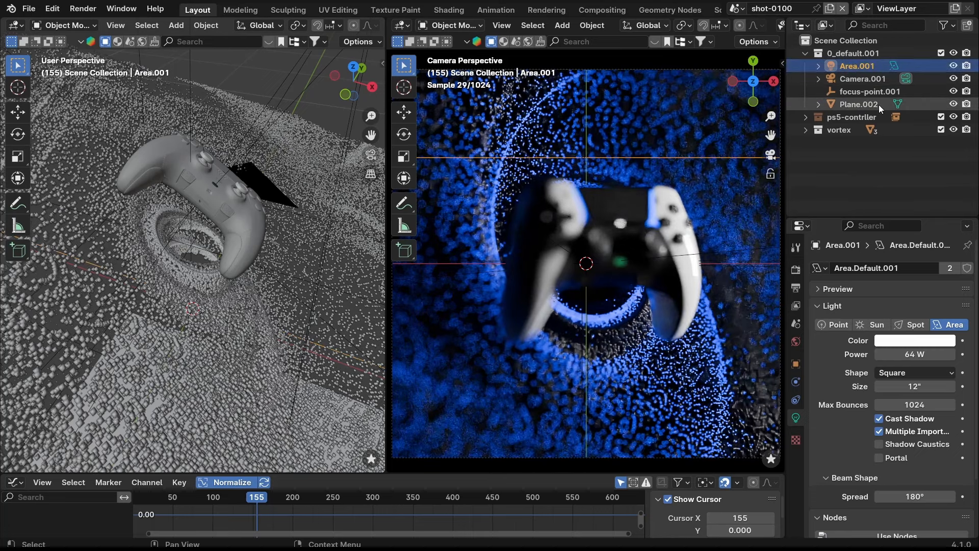
click(880, 105)
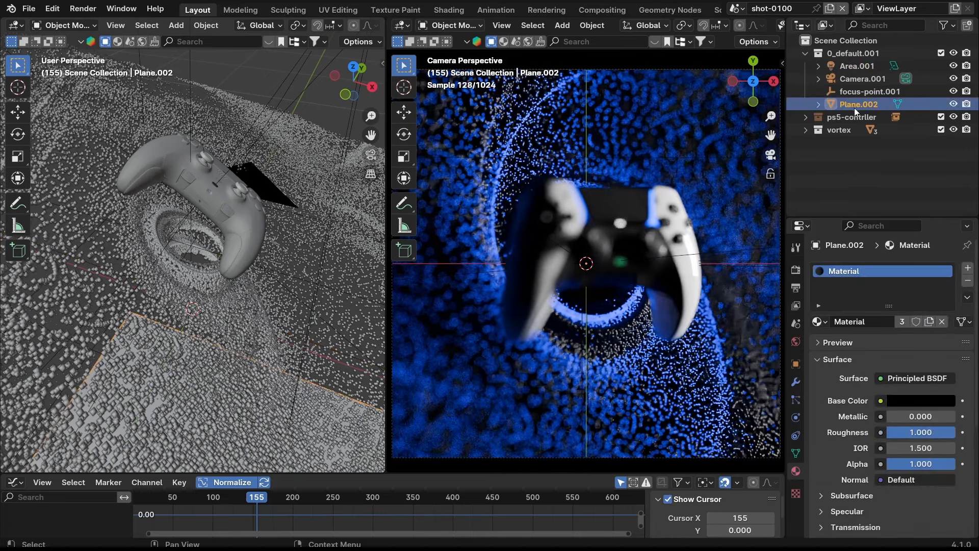
drag(850, 104, 843, 131)
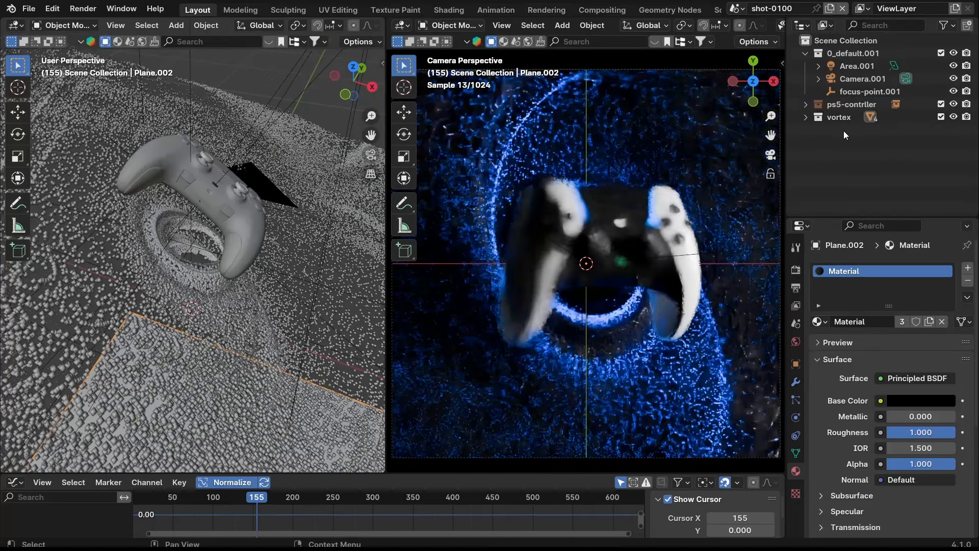
- Create a light linking collection for the Area.001 light and add the vortex collection to it
click(847, 92)
click(851, 79)
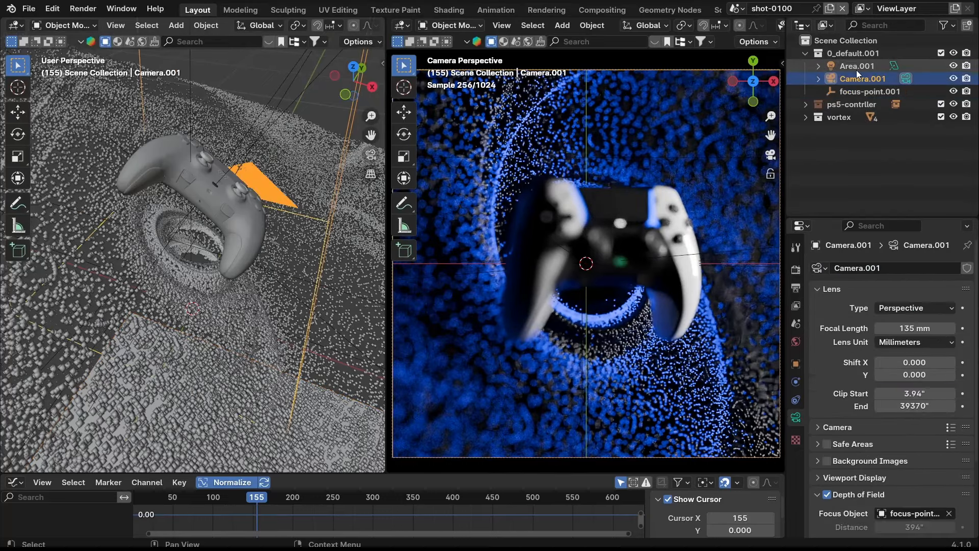
click(856, 68)
click(907, 134)
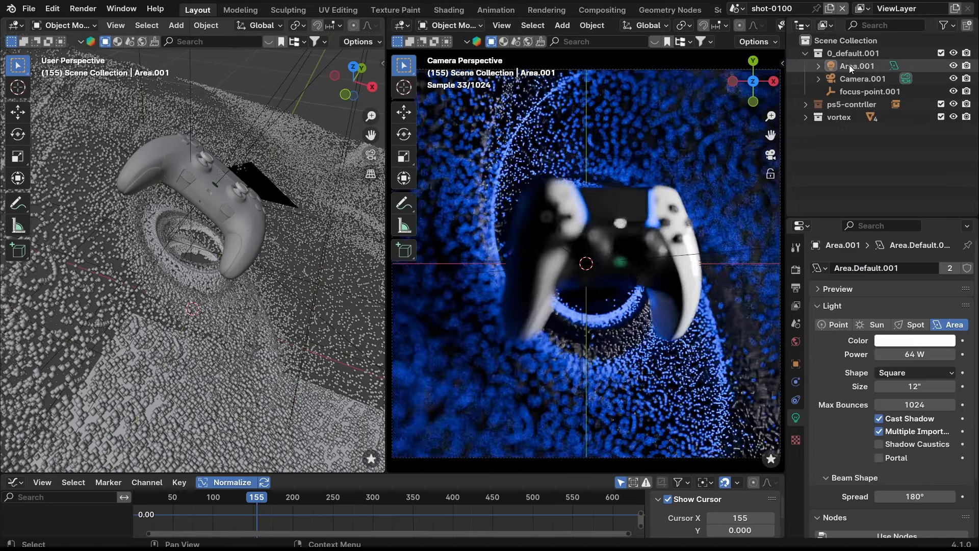
click(857, 66)
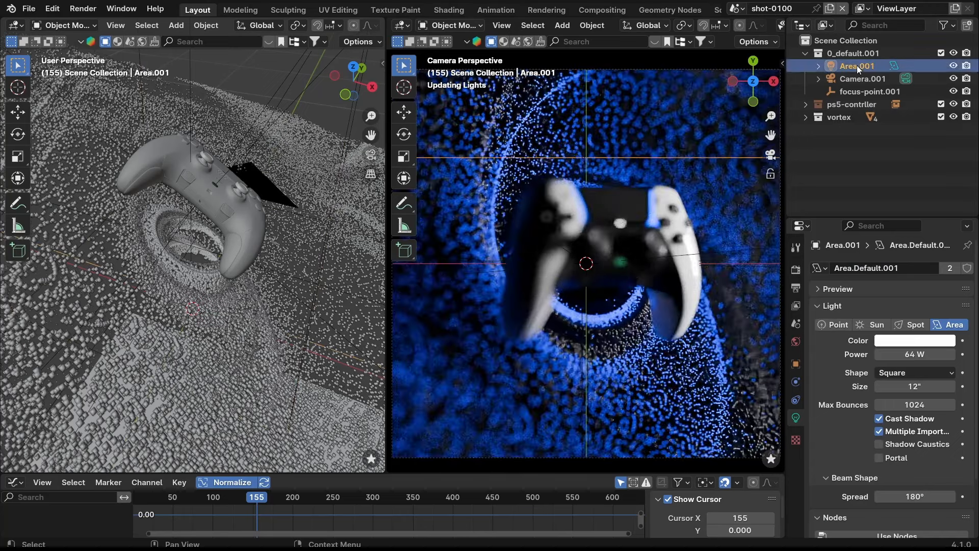
click(795, 363)
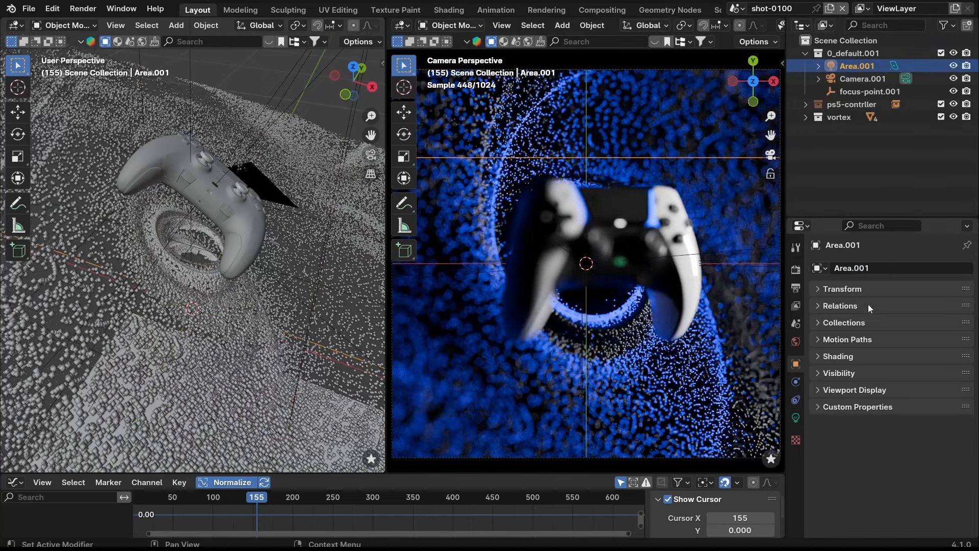
click(851, 356)
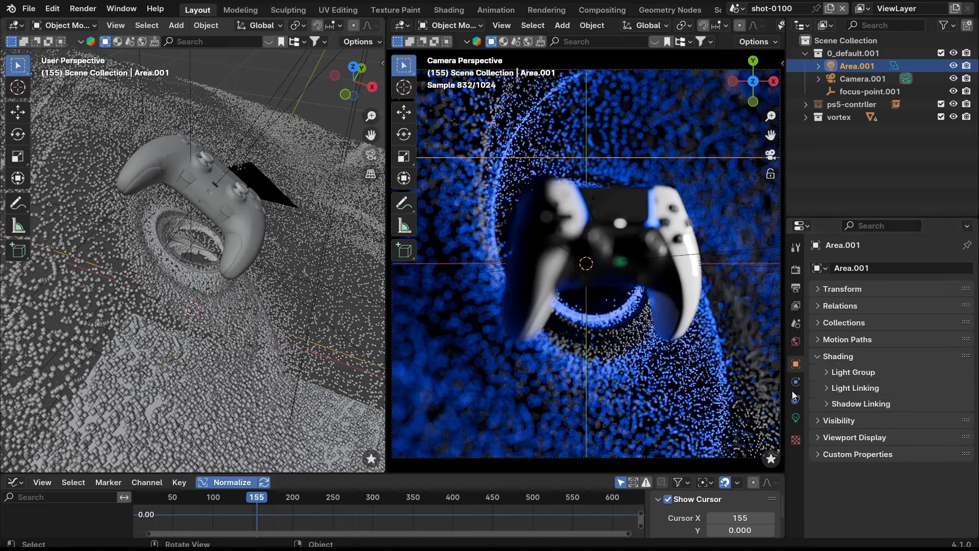
click(849, 389)
click(866, 408)
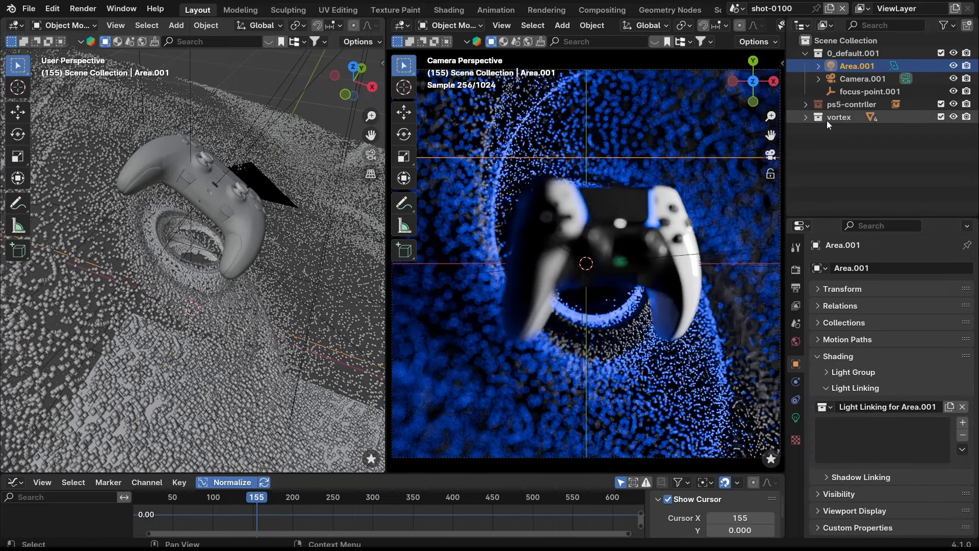
drag(827, 121, 867, 442)
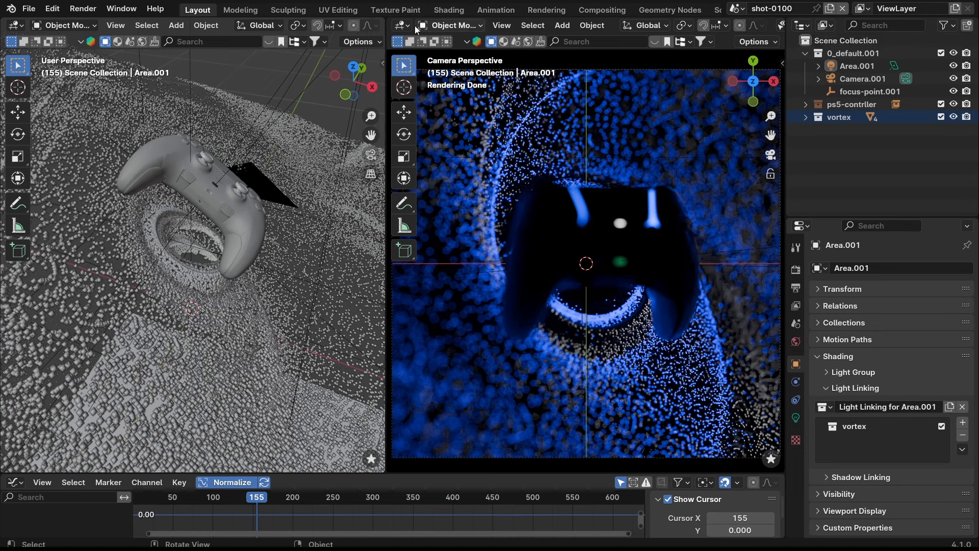
- Select the controller and add an area light aimed at its front face with the Light Operations tool, placing it in Orbit mode
click(657, 265)
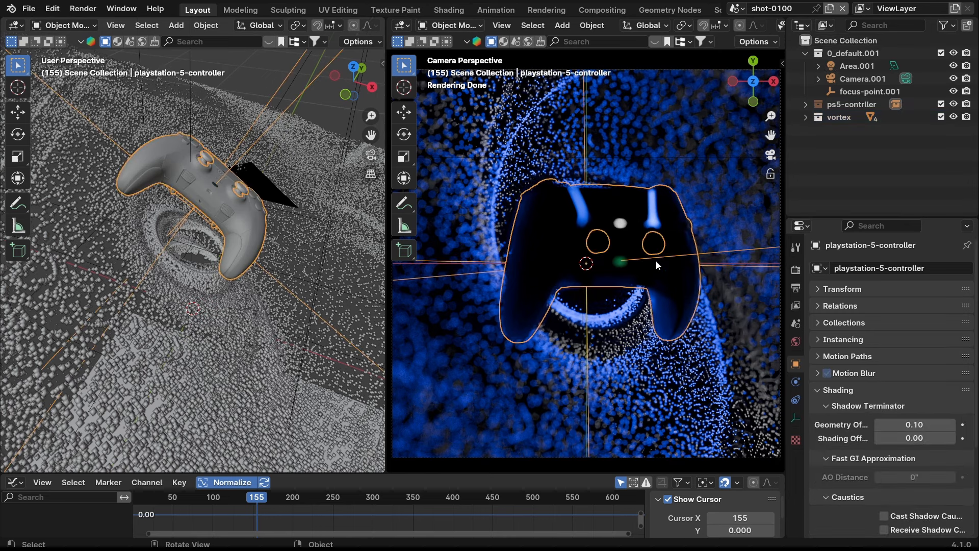
right_click(597, 231)
mouse_move(581, 225)
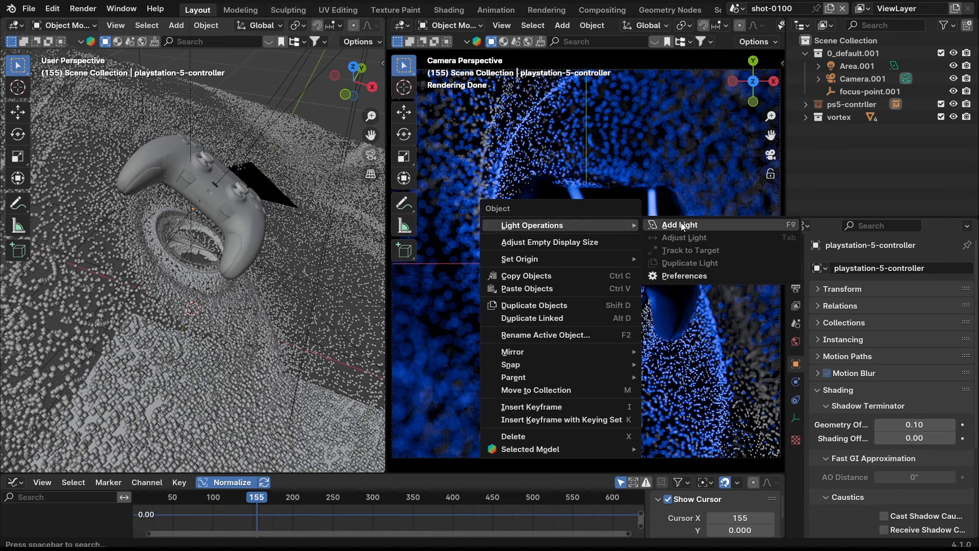
click(682, 225)
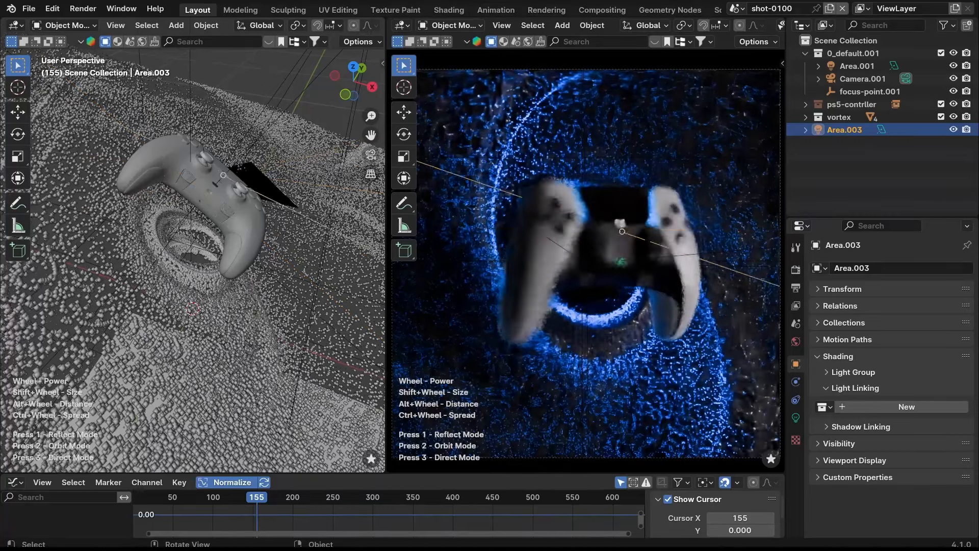
key(2)
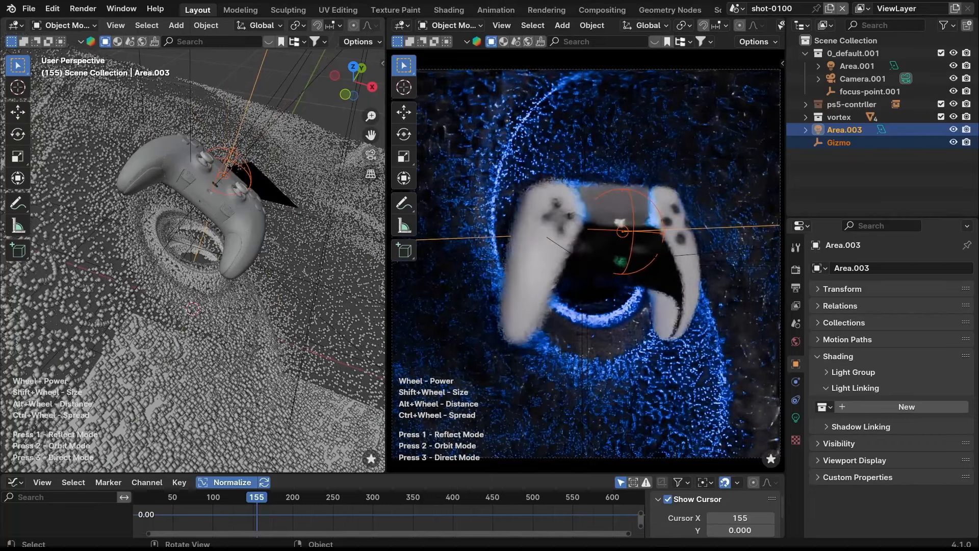
click(503, 169)
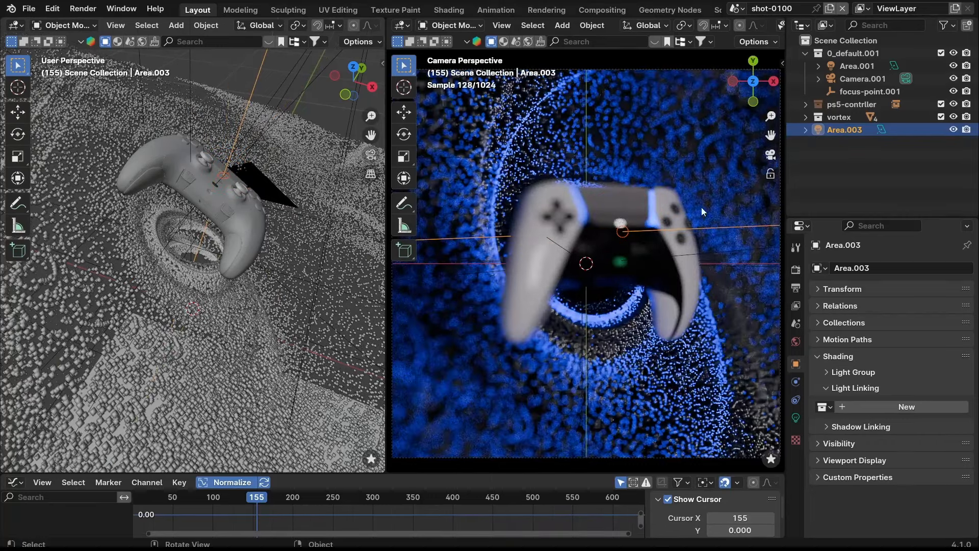
- Move the Area.003 light into the 0_default.001 collection and rename it light-controler
drag(843, 129, 848, 66)
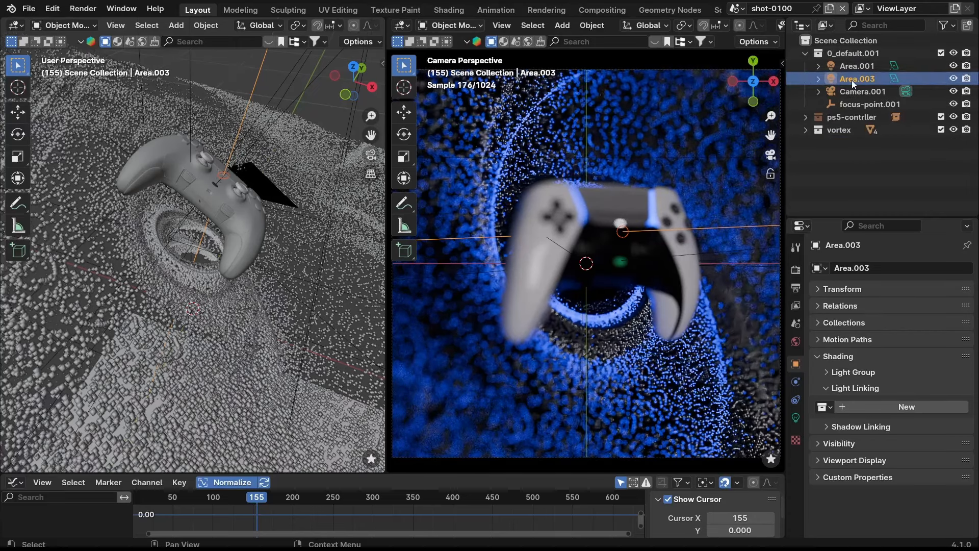
double_click(852, 81)
text(light)
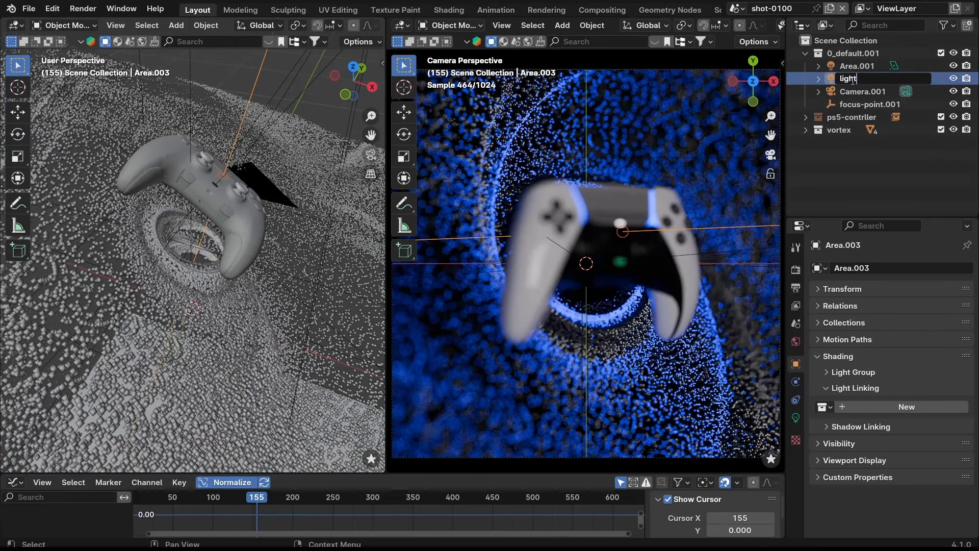
text(-cton)
key(BackSpace)
key(Return)
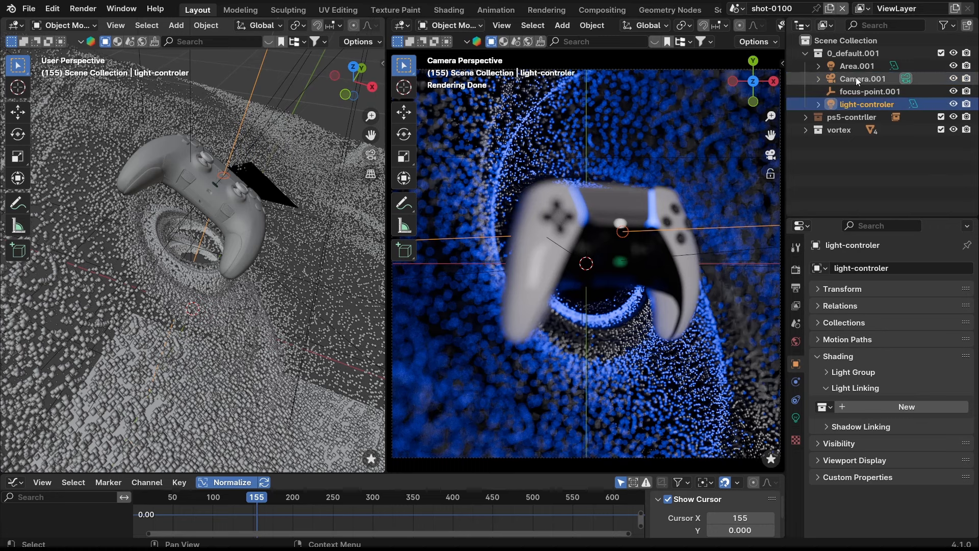
- Rename the Area.001 light as light-vortex
click(857, 66)
double_click(862, 66)
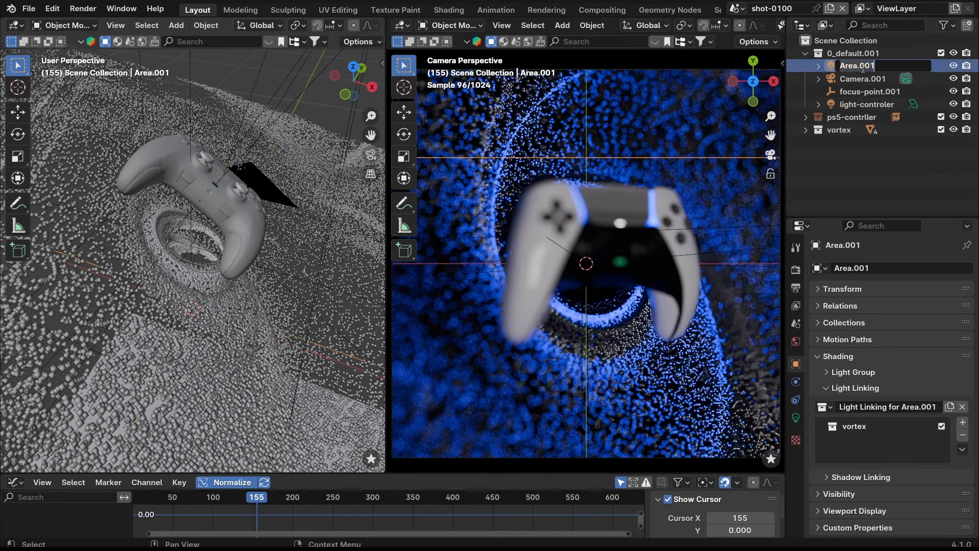
text(light-vortex)
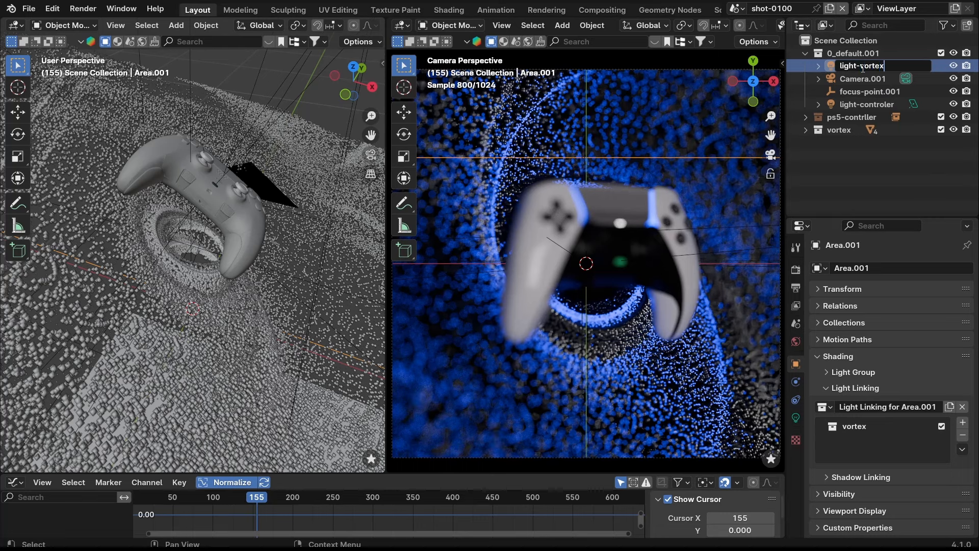
key(Return)
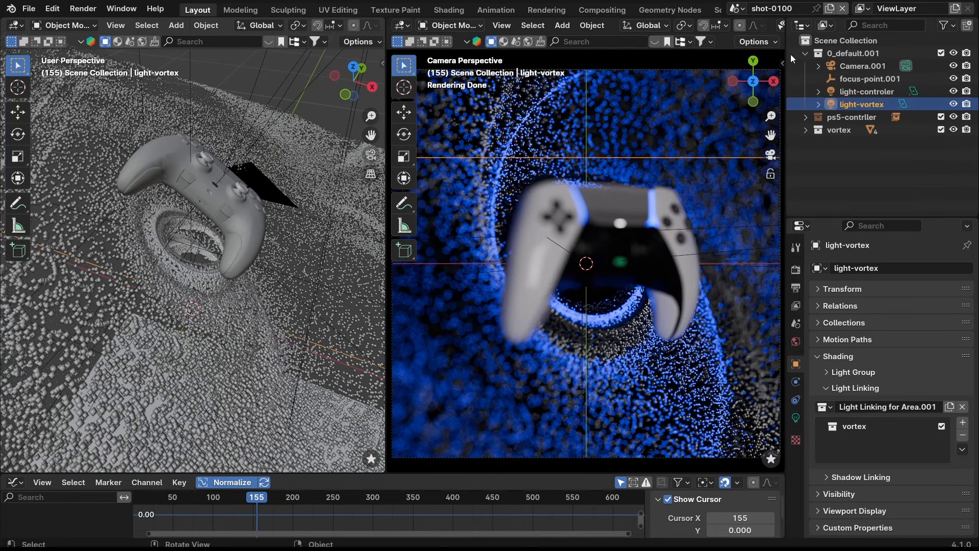
- Create a light linking collection for light-controler and add the ps5-contrller collection to it
click(885, 94)
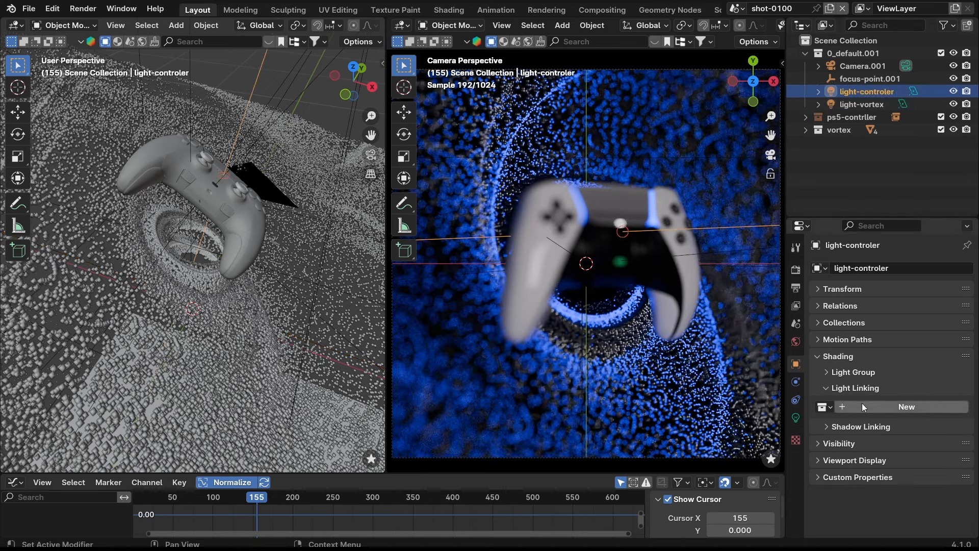
click(862, 406)
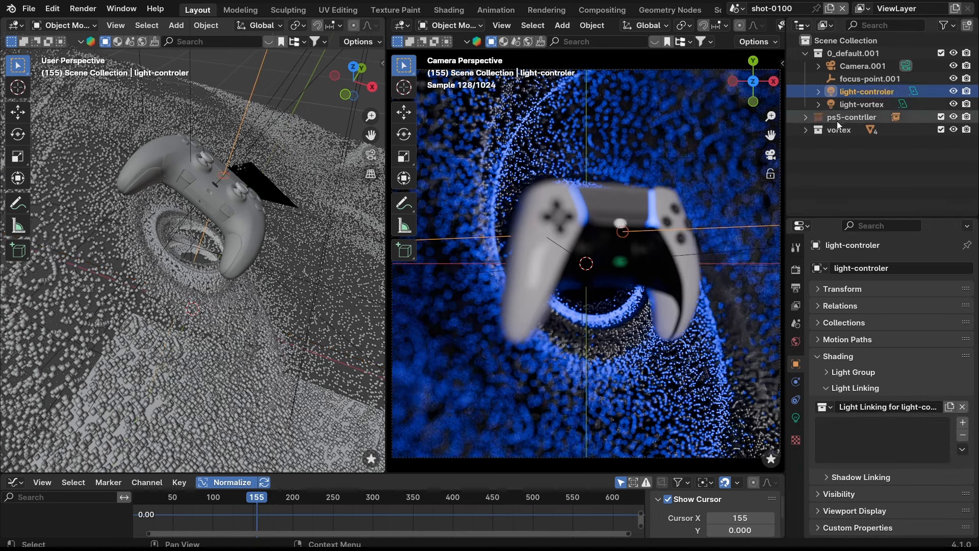
drag(837, 121, 852, 443)
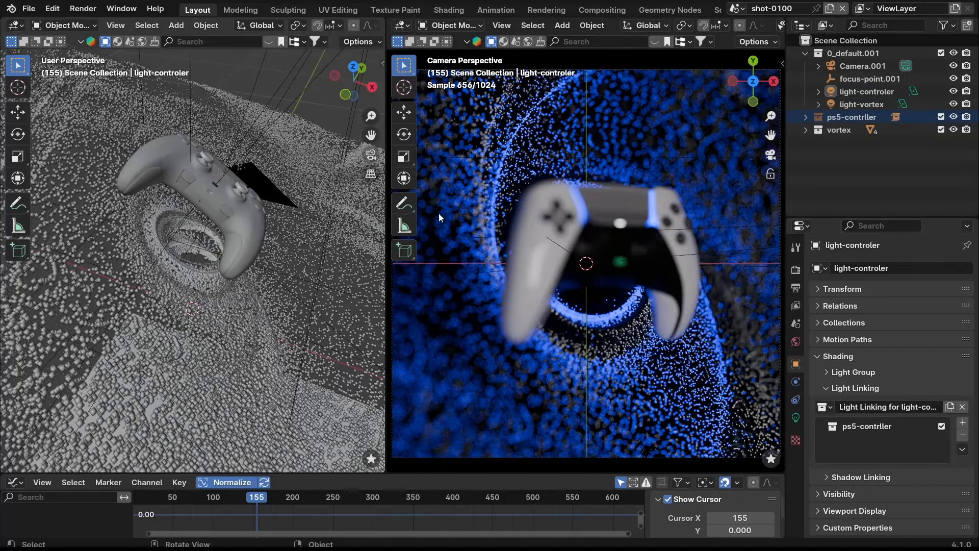
click(637, 223)
- Examine Camera.001's lens and depth of field settings and where light-controler sits relative to the controller
click(869, 66)
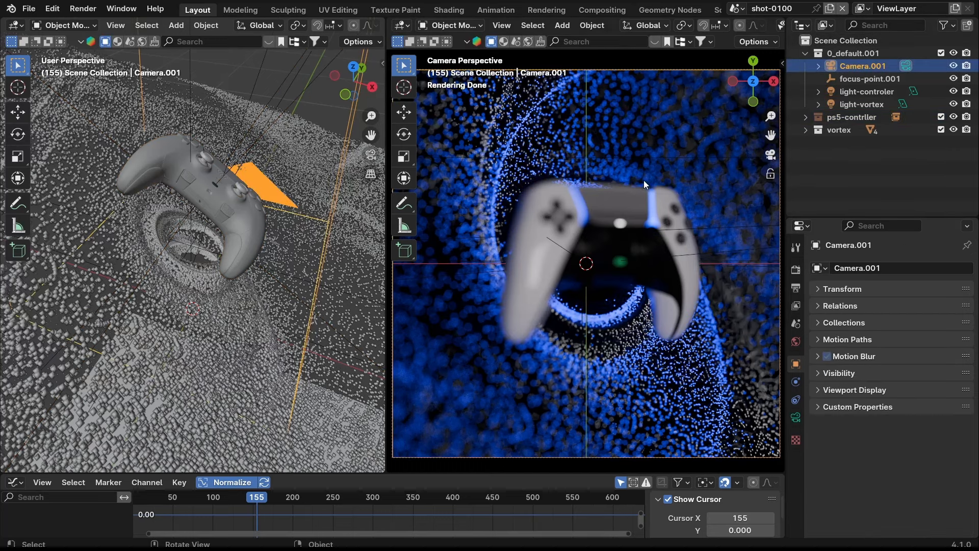
click(795, 418)
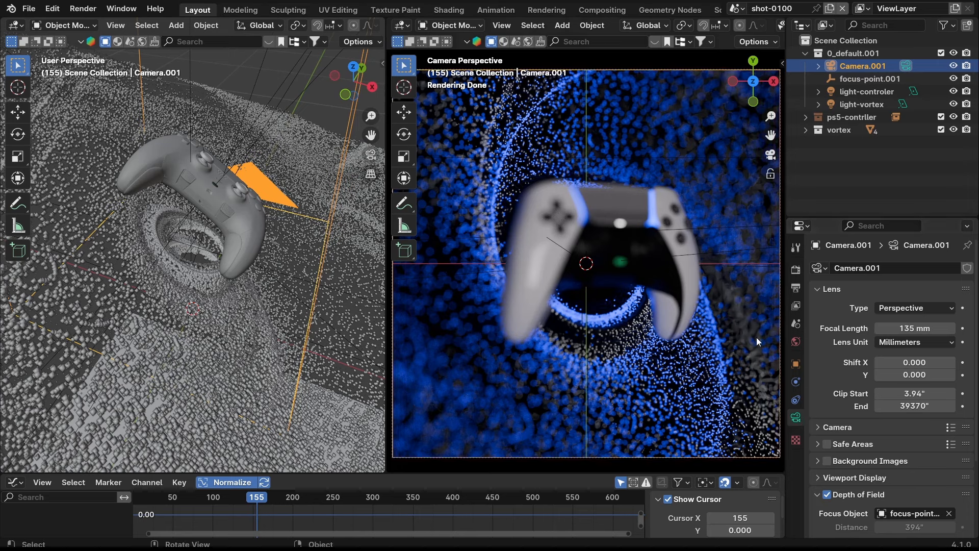
click(217, 222)
middle_drag(216, 223, 244, 220)
middle_drag(223, 131, 227, 172)
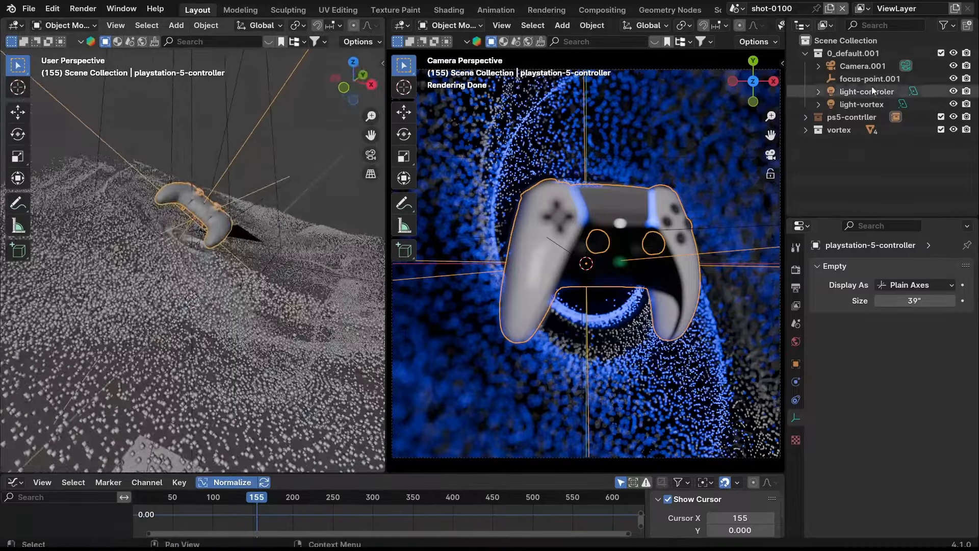
click(867, 91)
middle_drag(306, 203, 209, 222)
scroll(208, 222, down, 7)
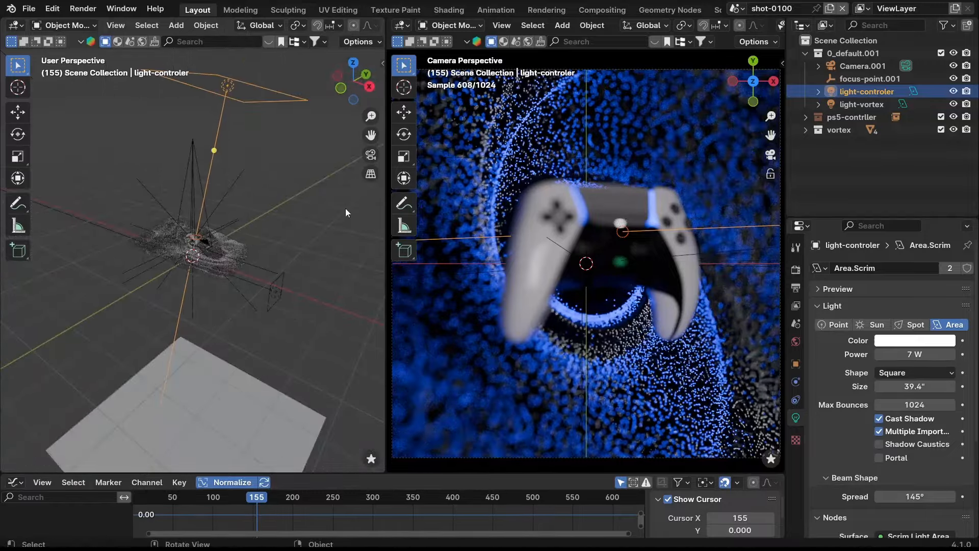
- Raise focus-point.001 about 4.53" along the global Z axis to bring the focus onto the controller
click(882, 80)
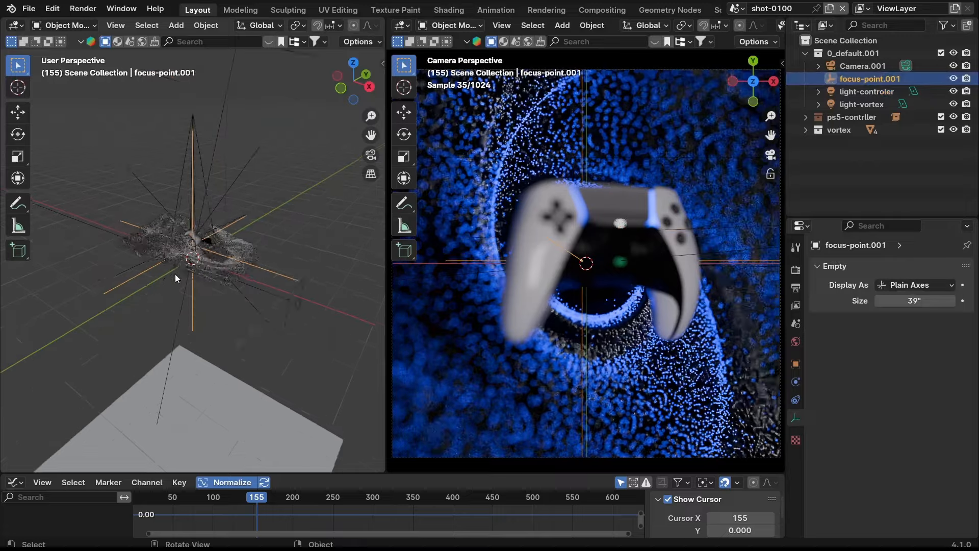
scroll(176, 274, up, 6)
middle_drag(175, 274, 217, 234)
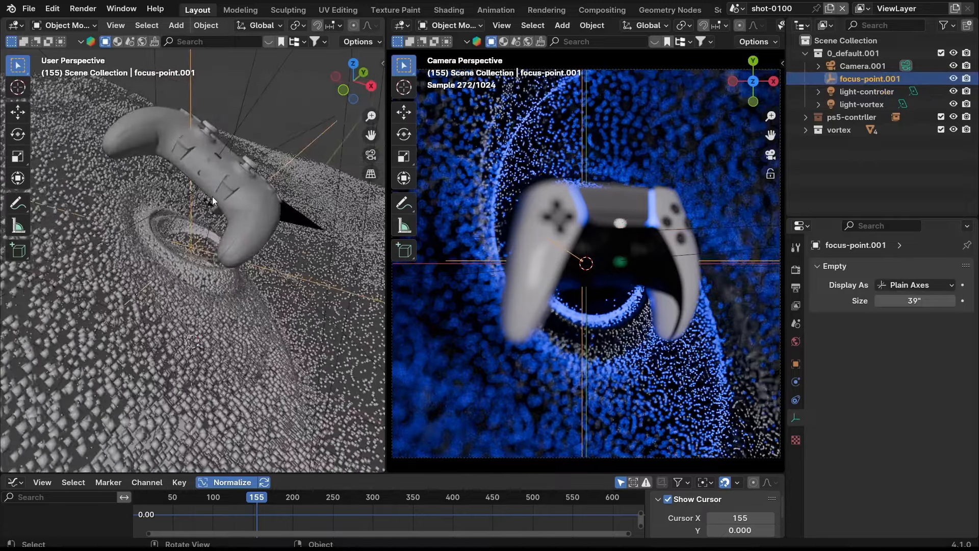
key(g)
key(z)
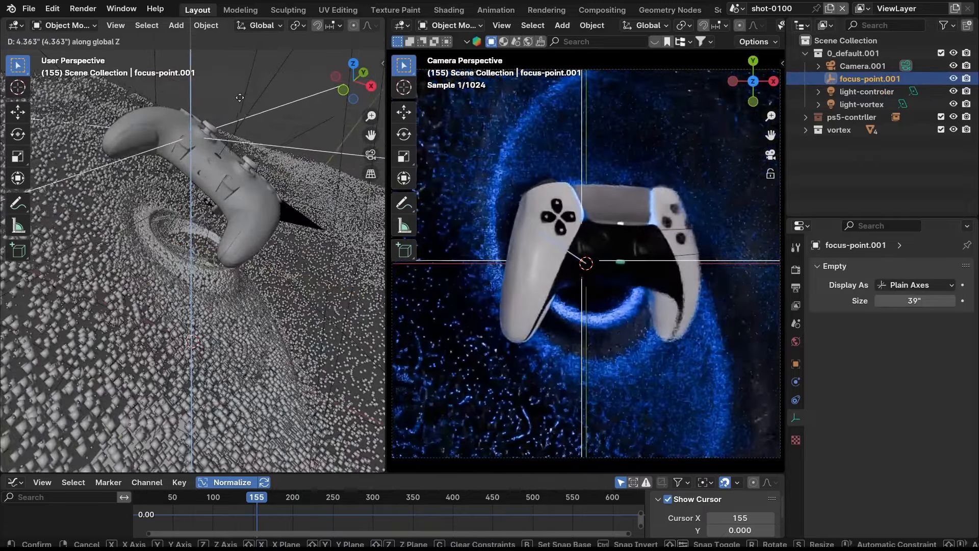
click(243, 95)
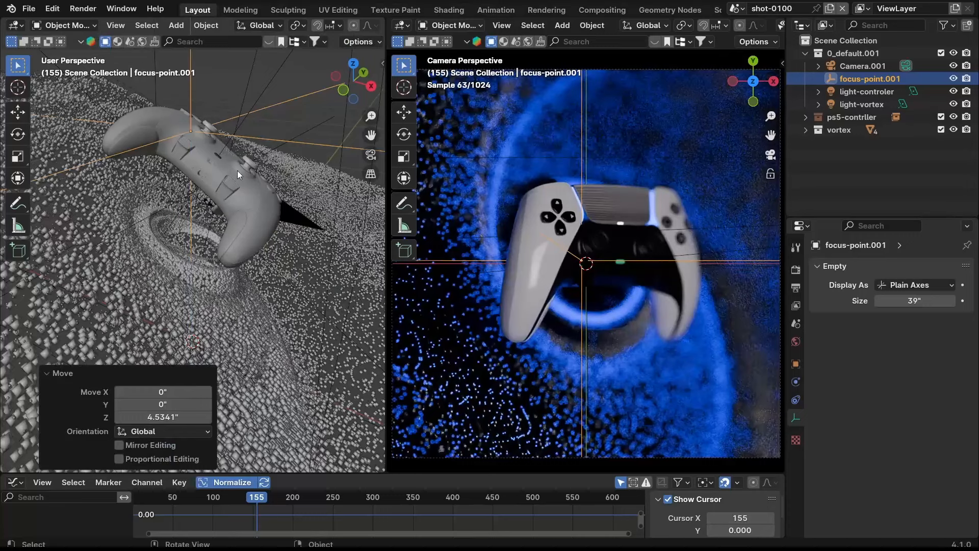
- Lower focus-point.001 by about 0.44" along the global Z axis and deselect it
key(g)
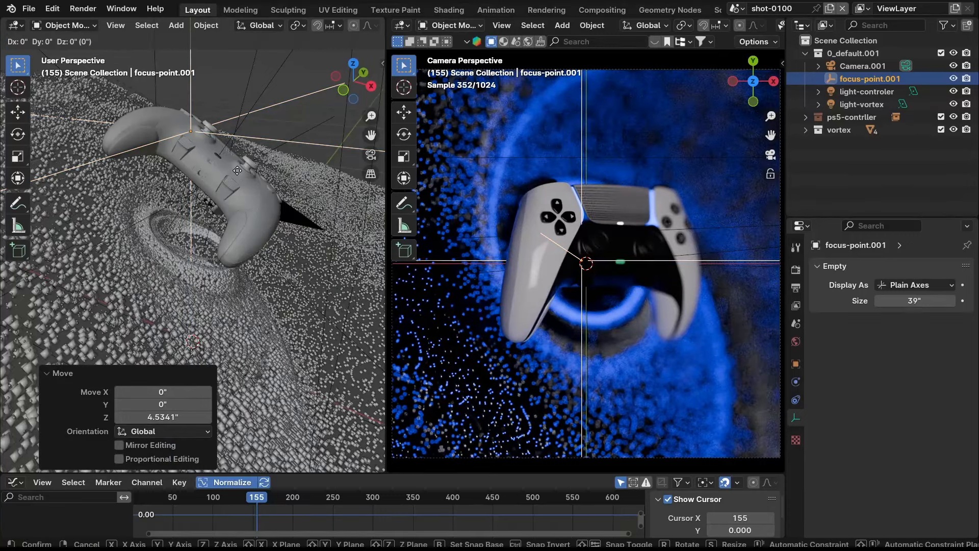
key(z)
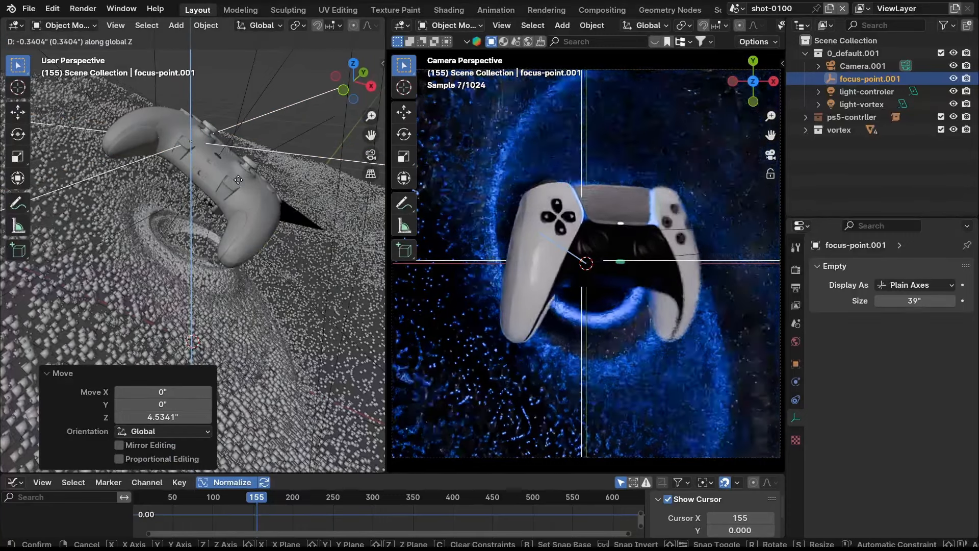
click(163, 206)
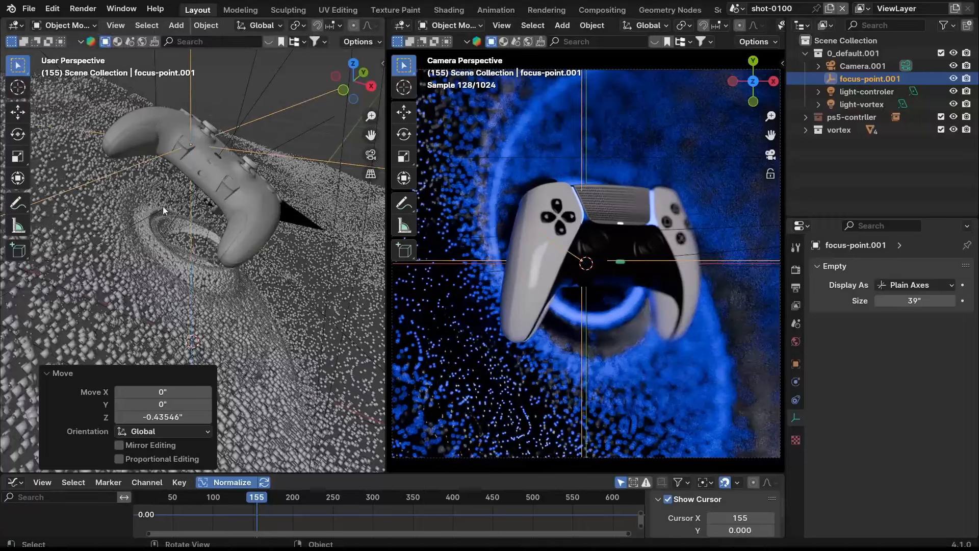
click(466, 195)
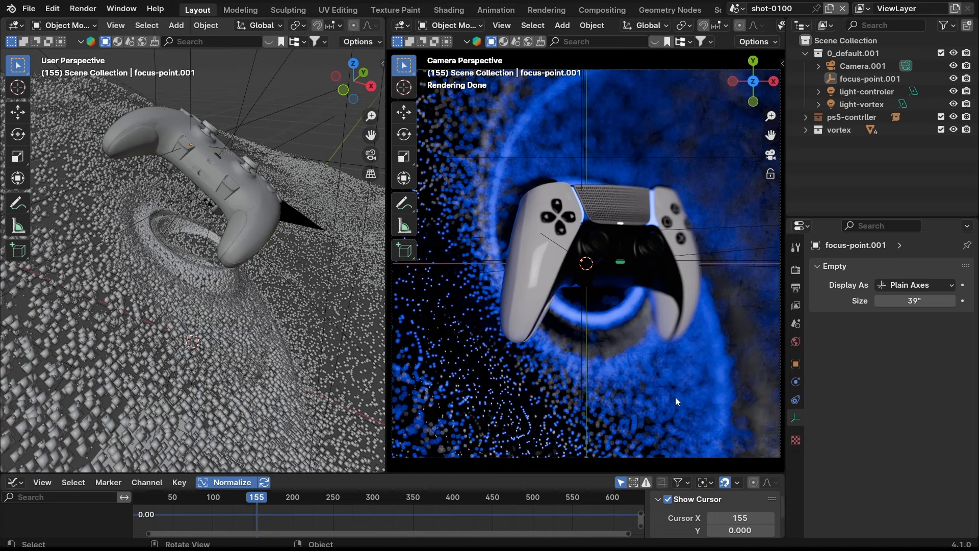
- Set the depth of field F-Stop of Camera.001 to 2.8
click(867, 67)
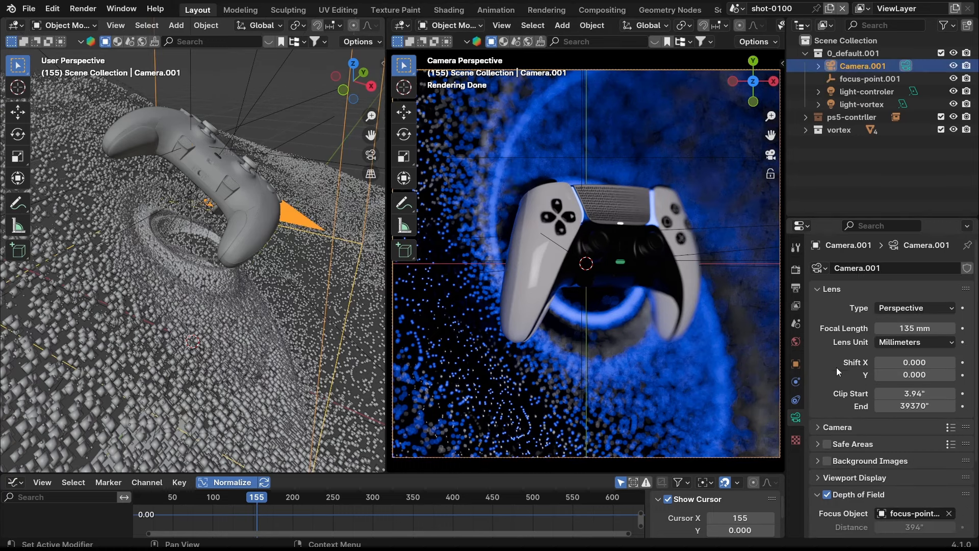
scroll(834, 367, down, 5)
double_click(927, 467)
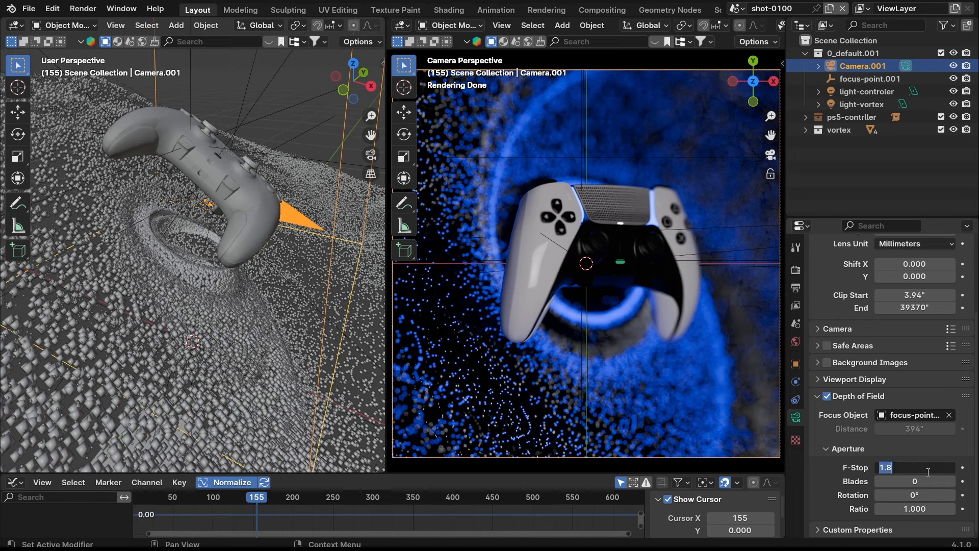
text(2.8)
key(Return)
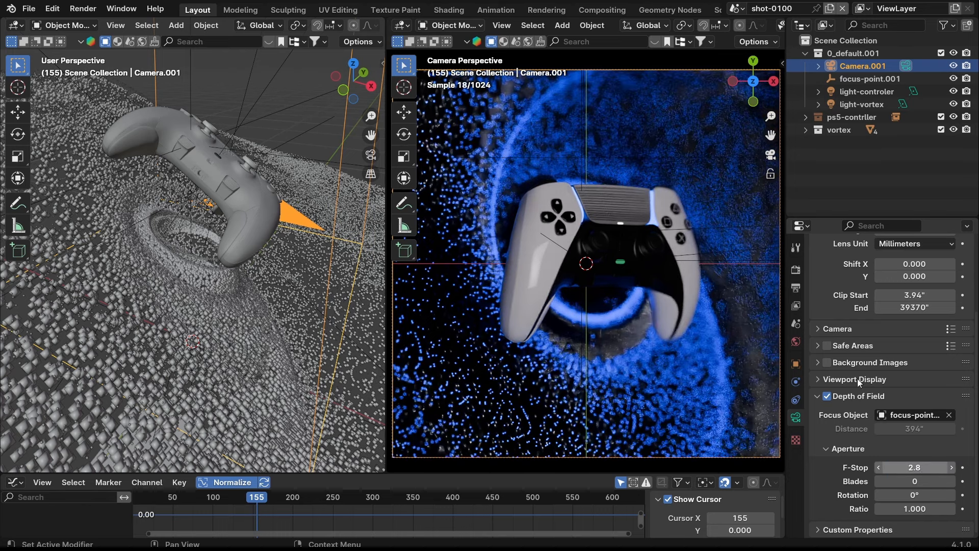
- Set the camera's F-Stop to 4
double_click(926, 470)
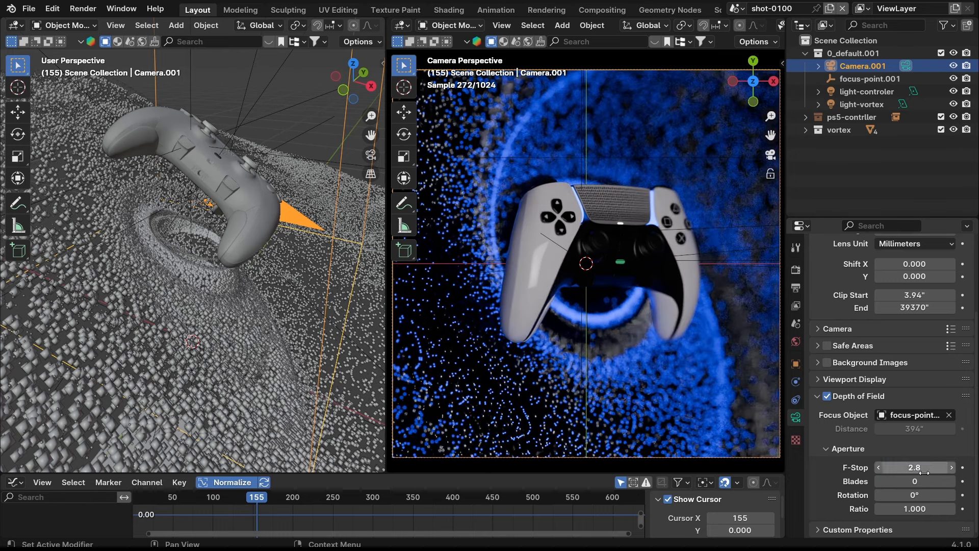
text(4)
key(Return)
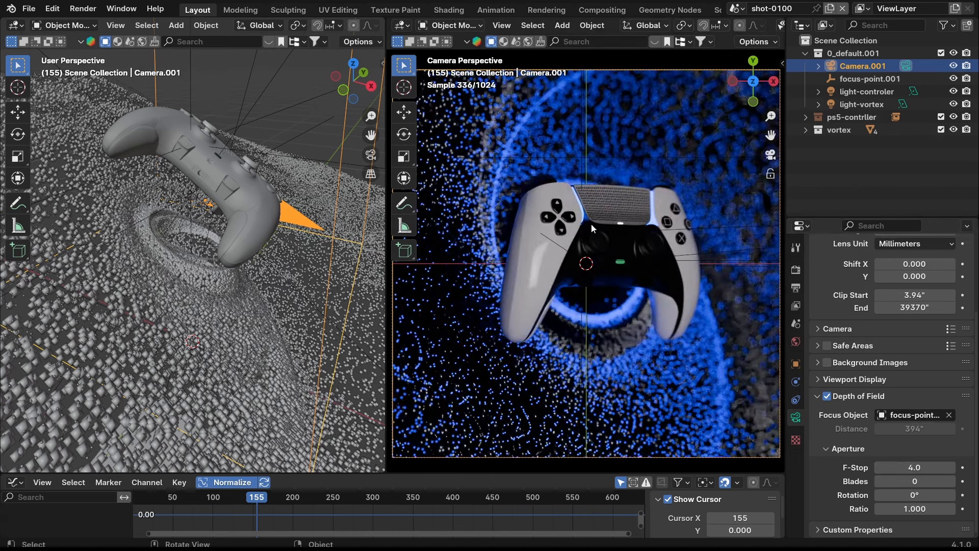
- Set the camera's F-Stop to 0.5 for a much shallower depth of field
double_click(902, 468)
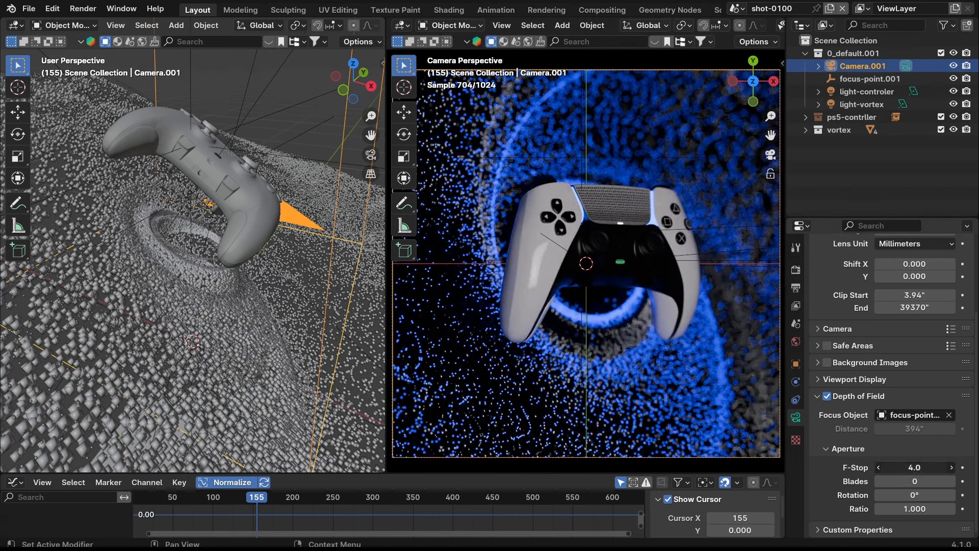
text(0.5)
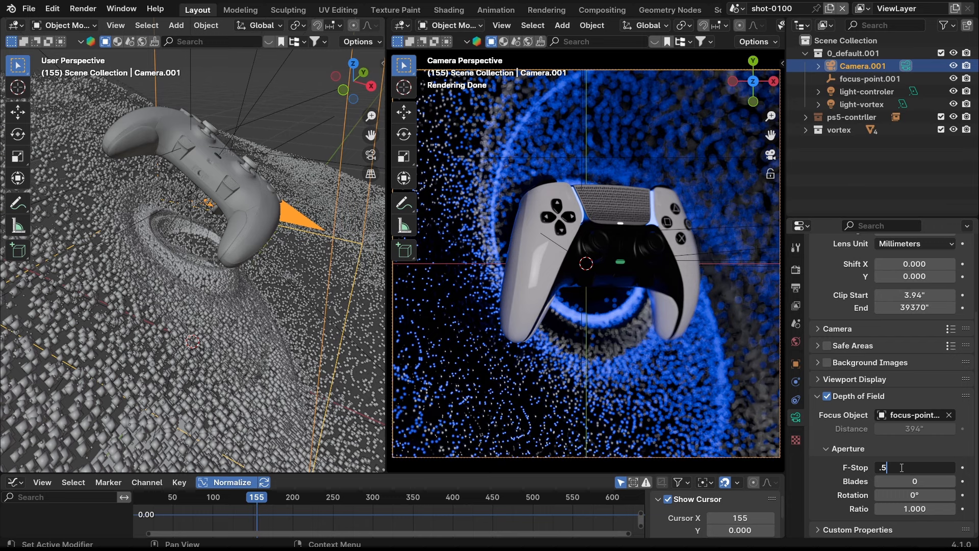
key(Return)
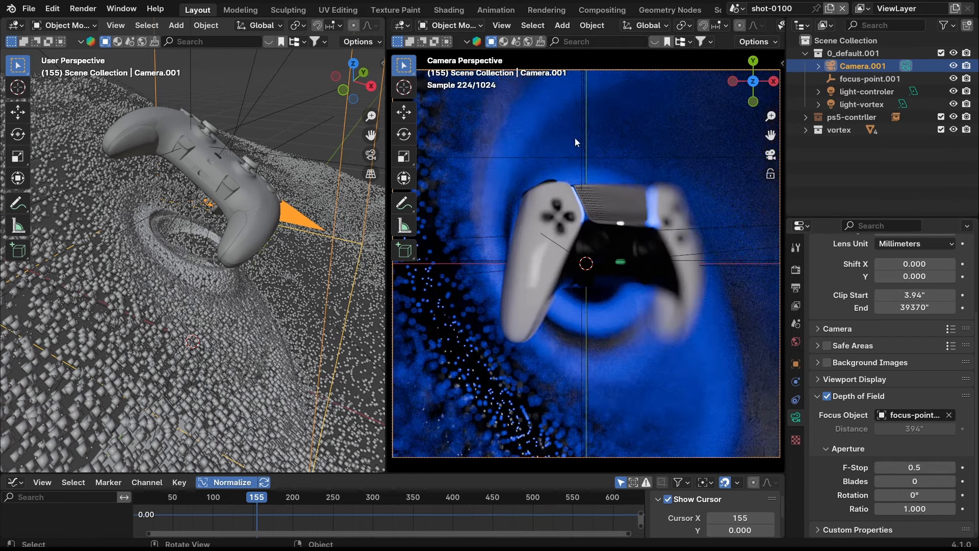
- Restore the depth of field F-Stop of Camera.001 to 4
double_click(912, 468)
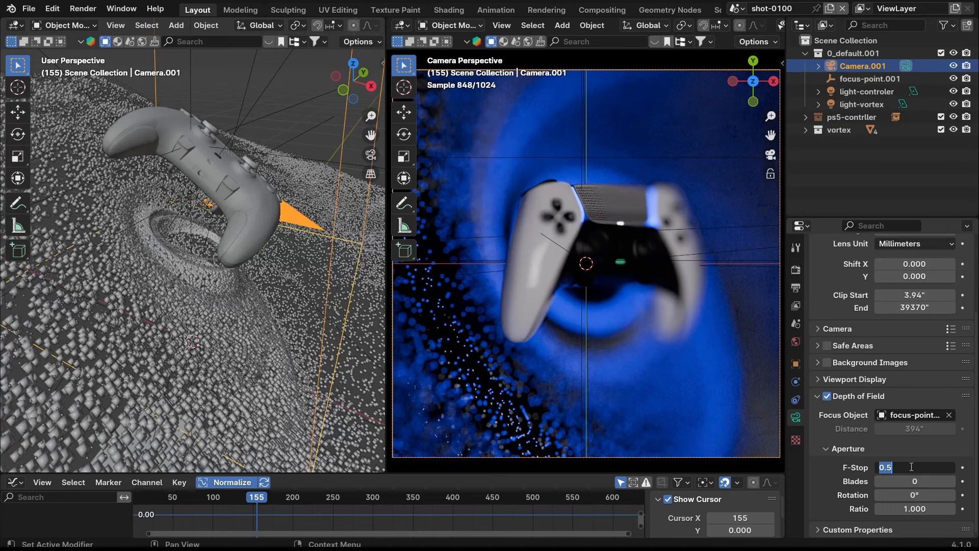
text(4)
key(Return)
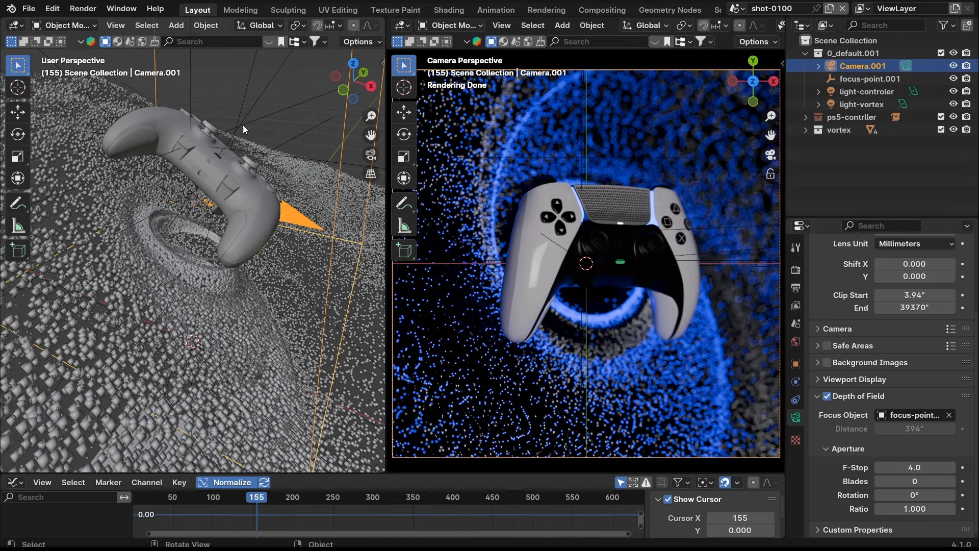
- Select focus-point.001 and lower it by about 0.77" along the global Z axis
middle_drag(169, 162, 186, 152)
click(265, 149)
key(g)
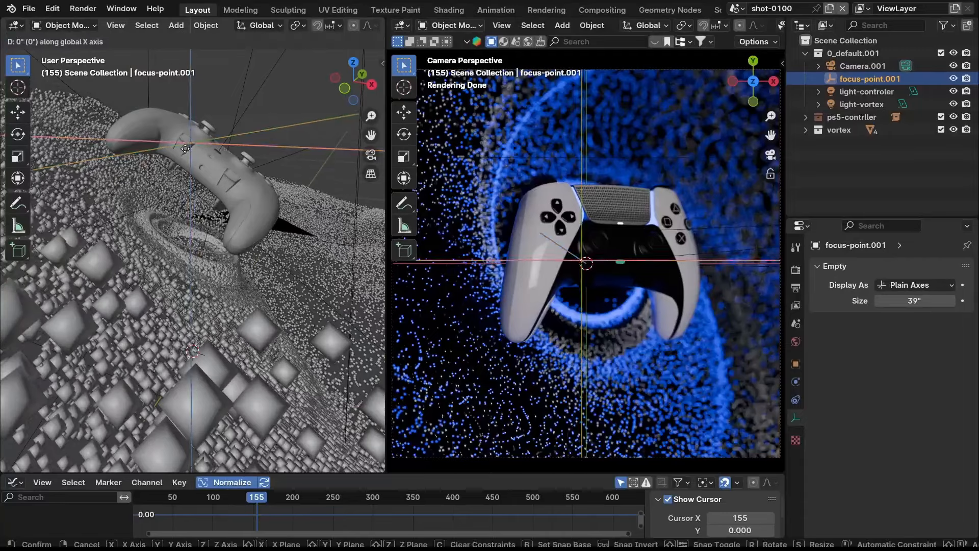
key(z)
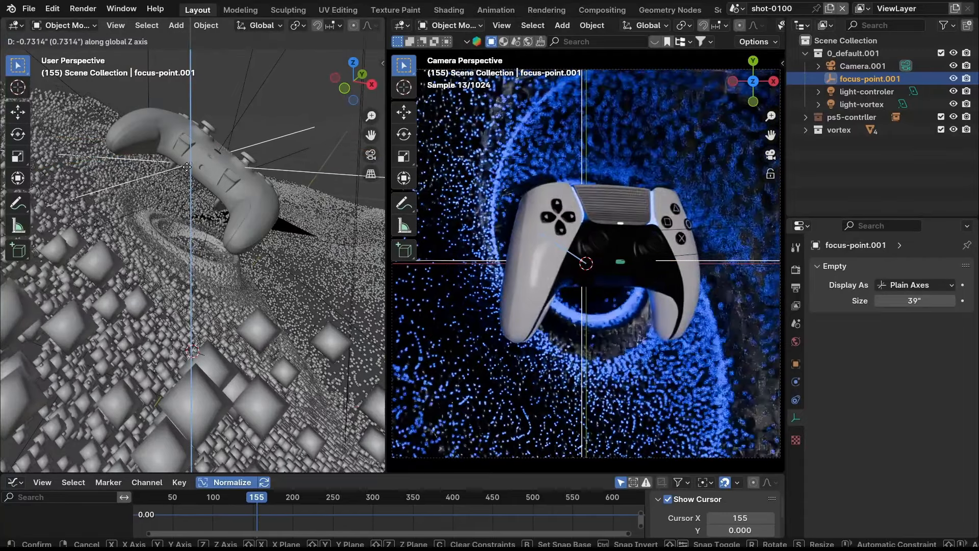
click(188, 172)
middle_drag(188, 172, 244, 108)
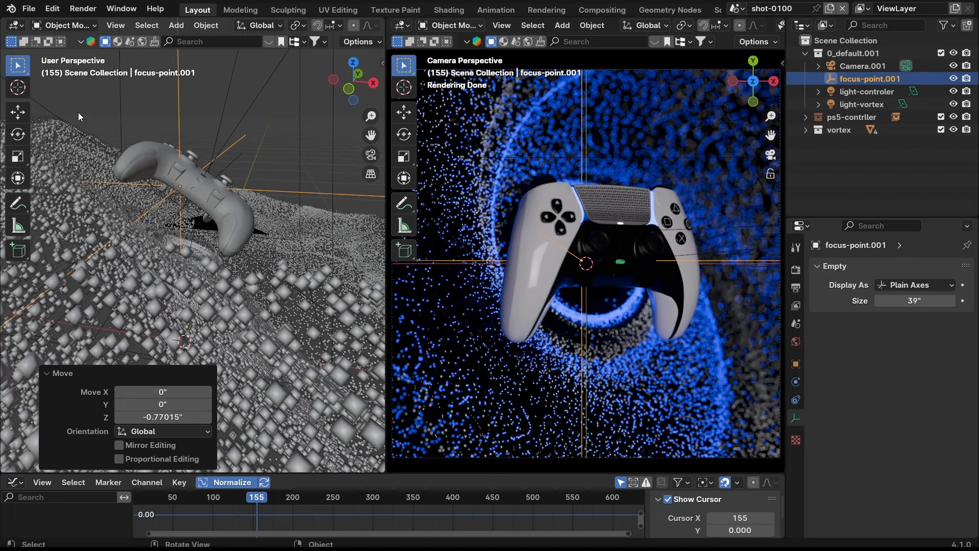
- Select the playstation-5-controller instance and open its linked library file for editing, with Autosave left on
middle_drag(159, 181, 208, 201)
scroll(166, 185, up, 3)
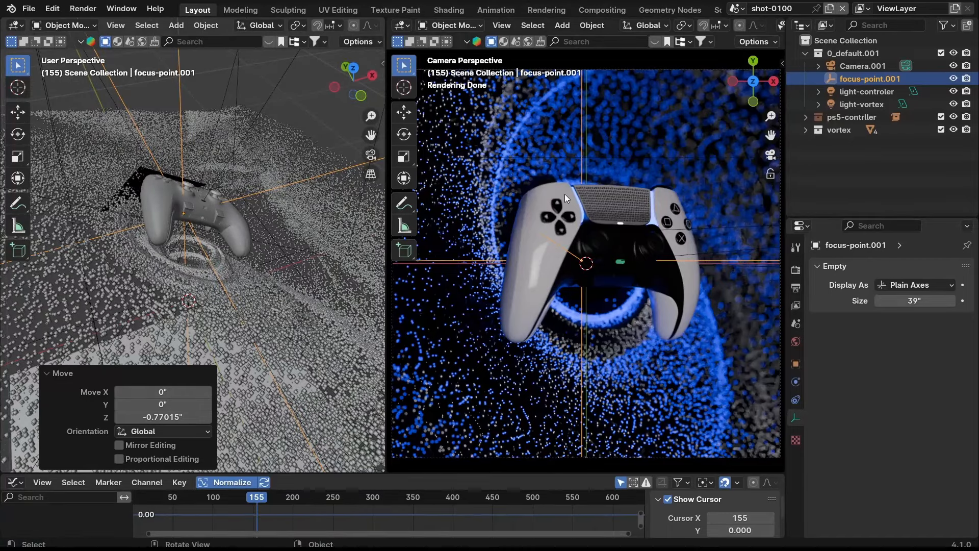
click(204, 219)
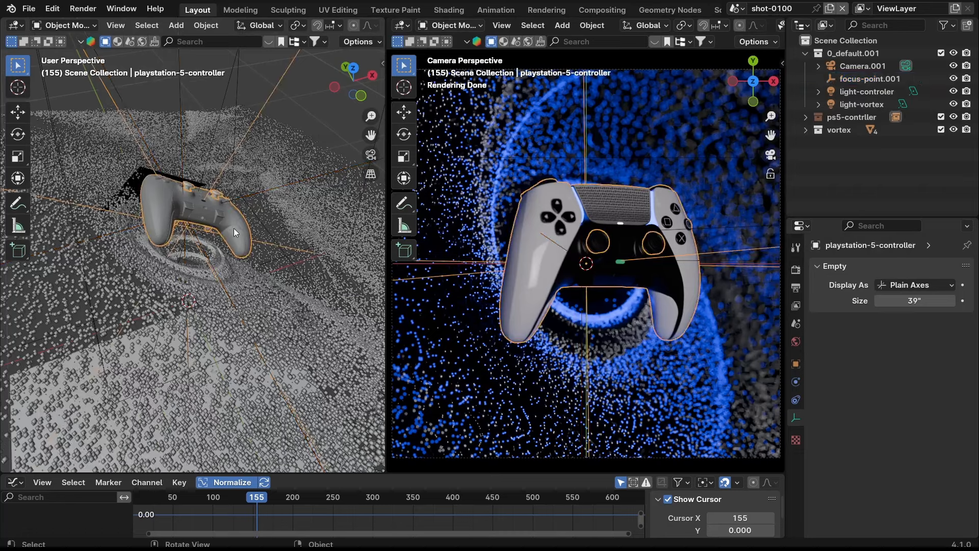
middle_drag(234, 228, 196, 209)
key(n)
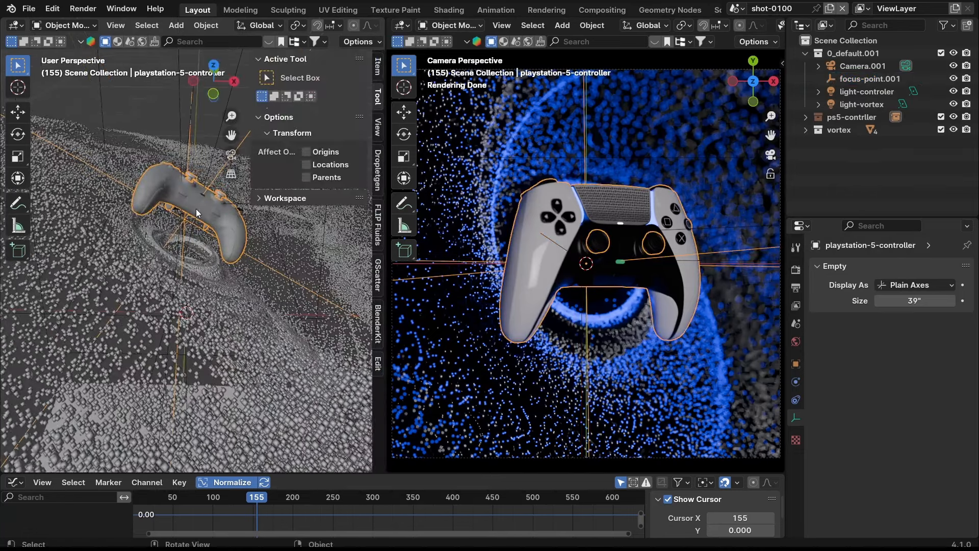
click(378, 67)
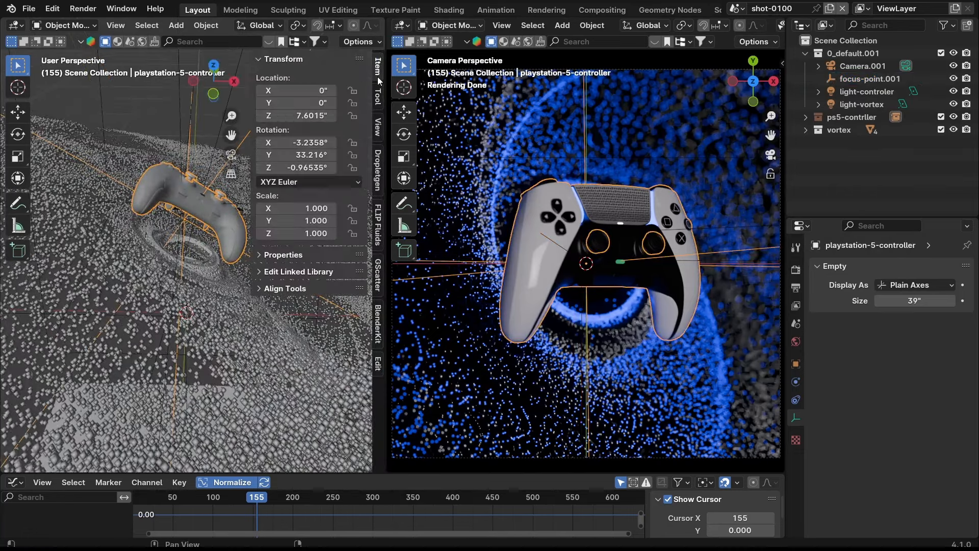
click(265, 274)
middle_drag(211, 265, 218, 237)
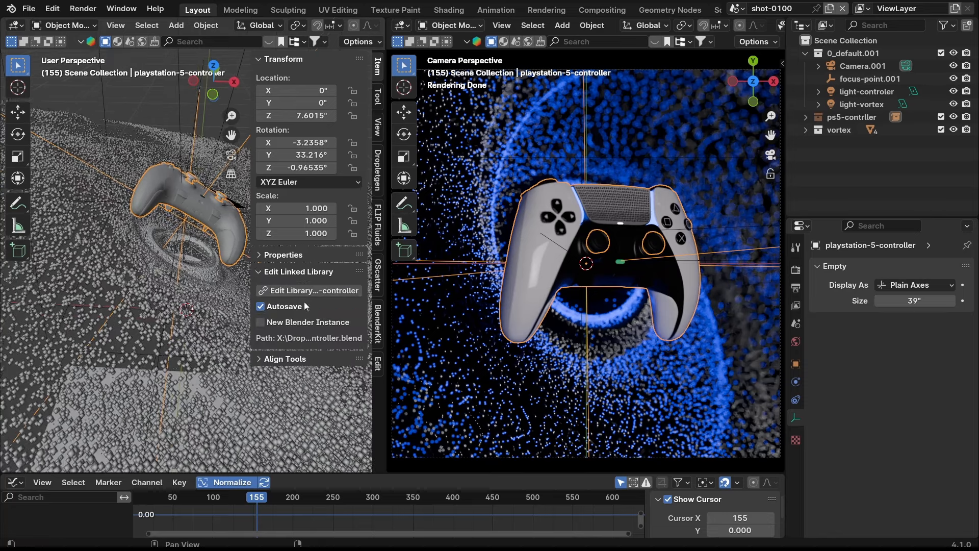
middle_drag(240, 275, 153, 247)
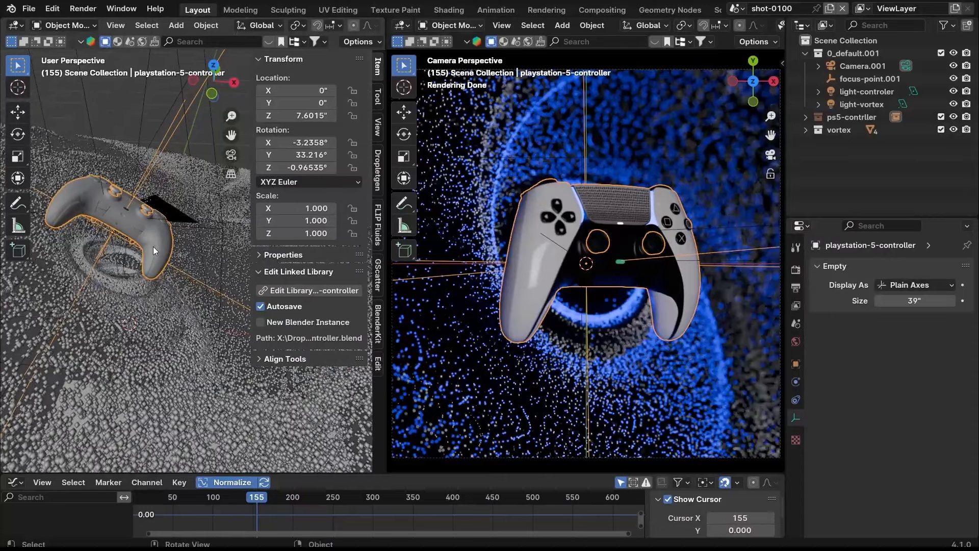
middle_drag(236, 279, 116, 261)
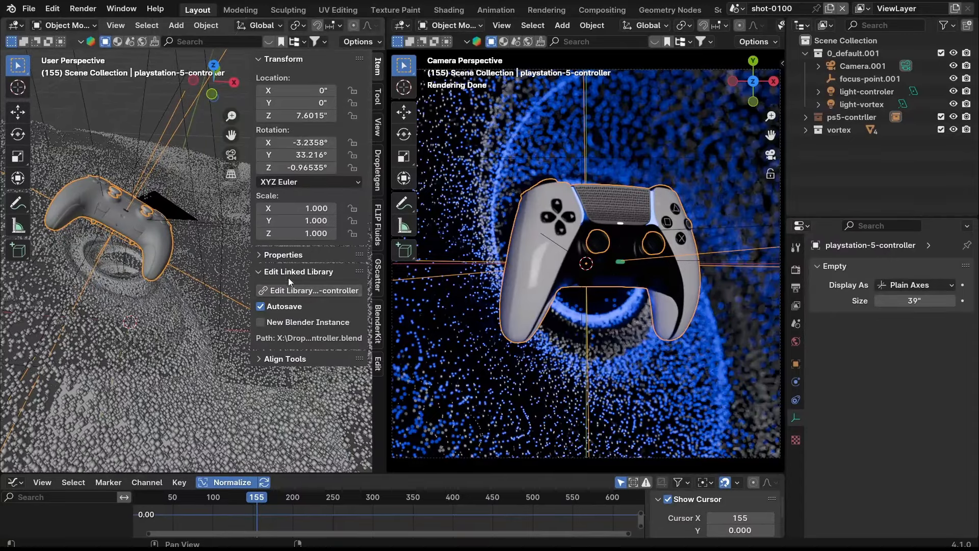
click(305, 291)
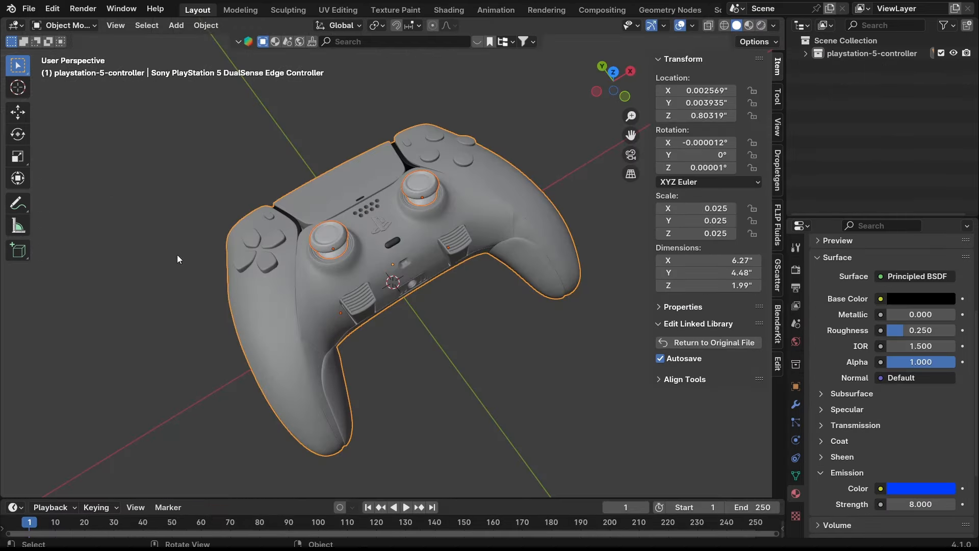
- Deselect the controller and preview it in rendered shading with the Scene World lighting option turned off
middle_drag(443, 311, 451, 279)
click(418, 314)
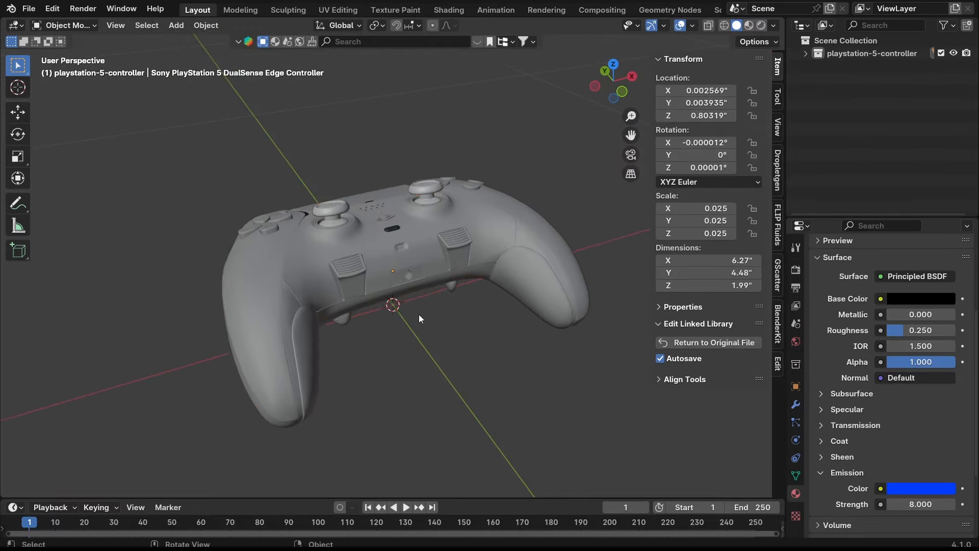
key(z)
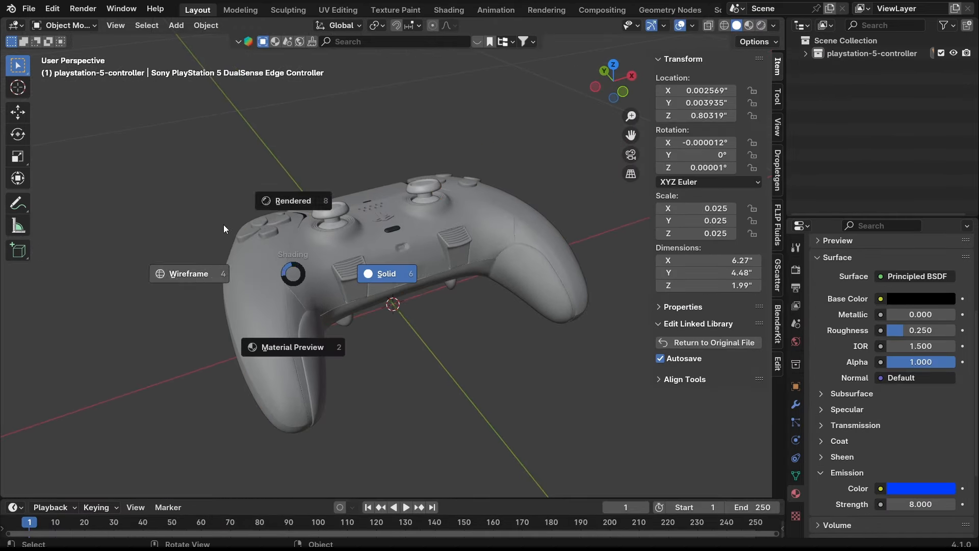
click(313, 161)
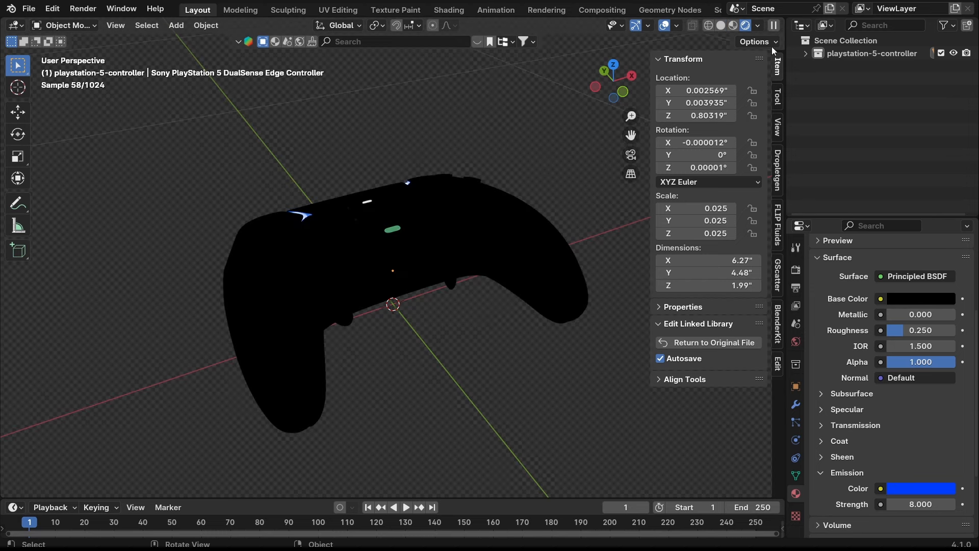
click(759, 25)
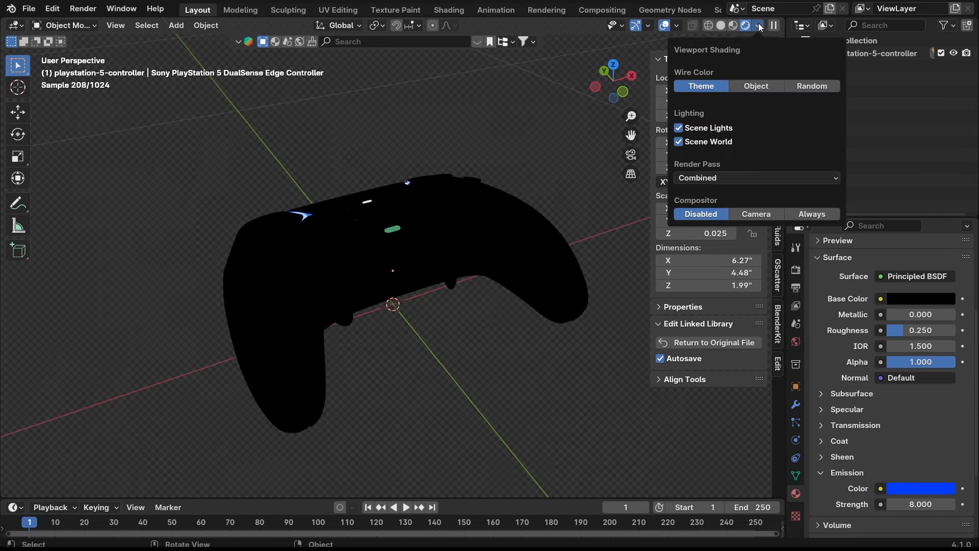
click(685, 145)
scroll(403, 286, up, 3)
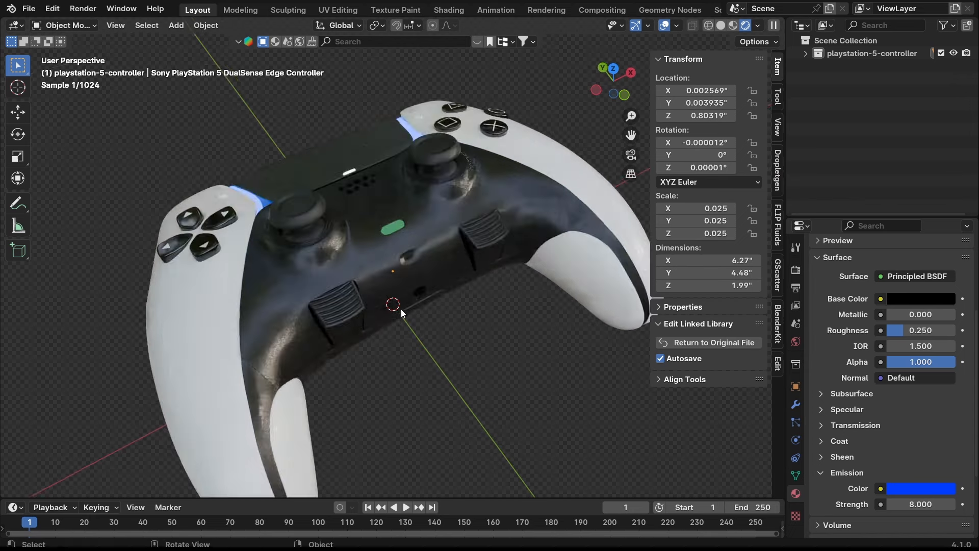
scroll(407, 330, down, 4)
middle_drag(412, 336, 478, 326)
middle_drag(341, 155, 308, 206)
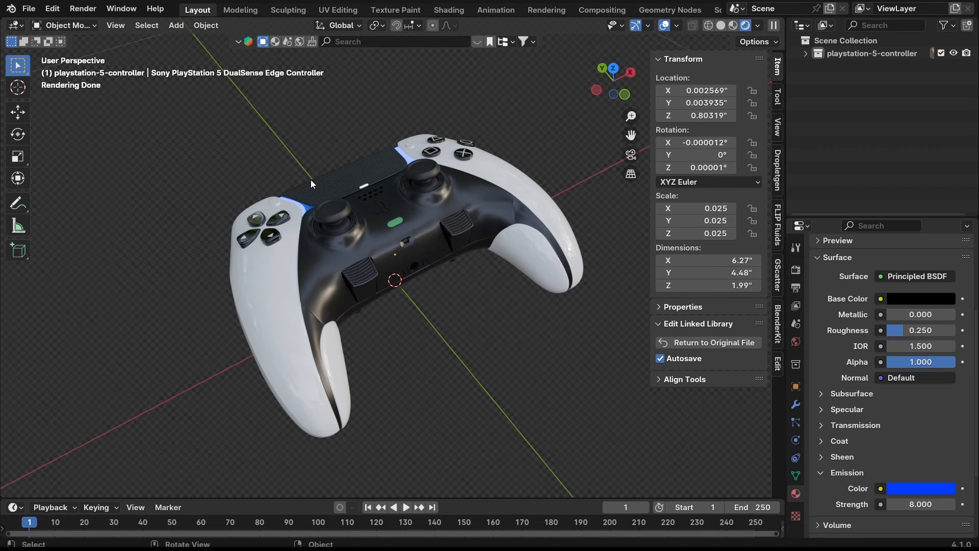
middle_drag(327, 173, 356, 194)
- Select the controller body and switch to the Shading workspace with a rendered viewport beside its material nodes
click(265, 310)
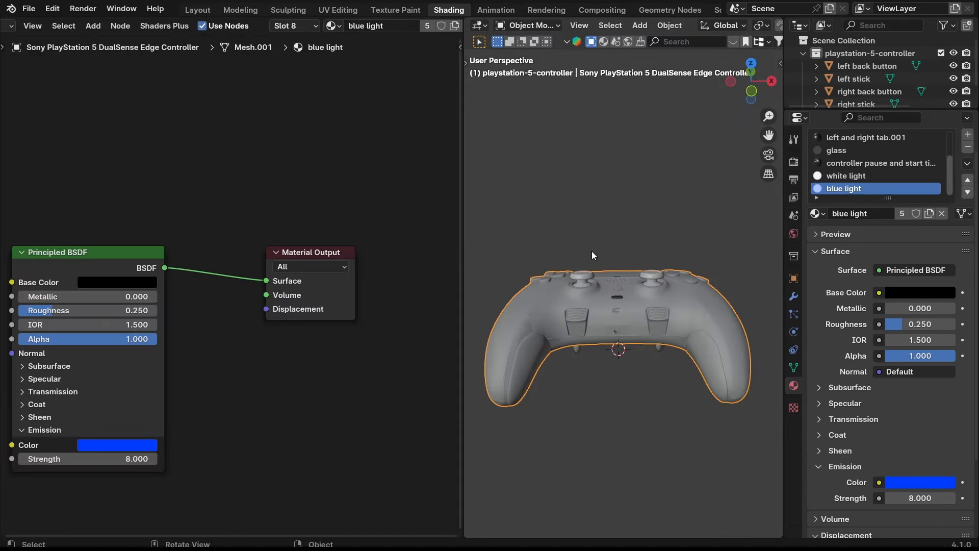
middle_drag(592, 252, 636, 288)
scroll(604, 305, up, 3)
scroll(600, 311, down, 3)
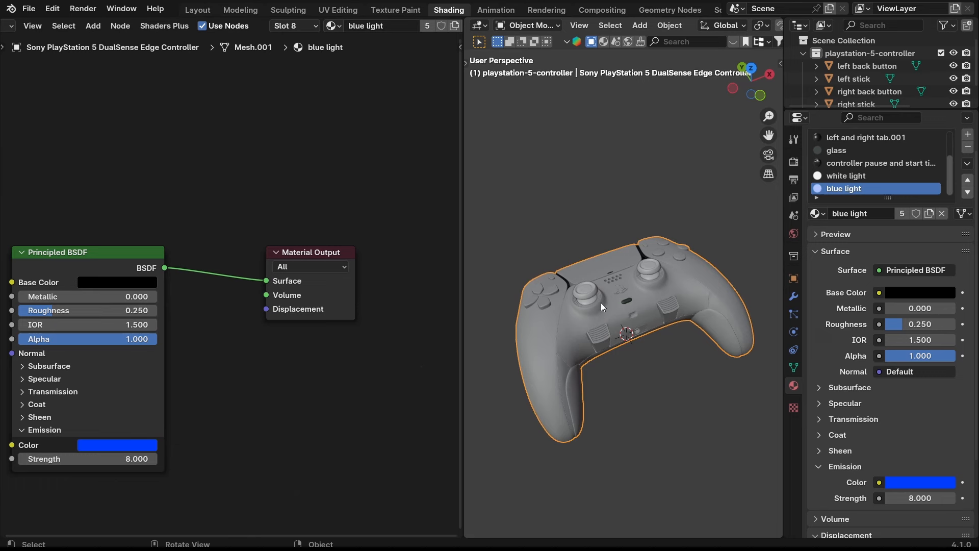
key(z)
click(601, 240)
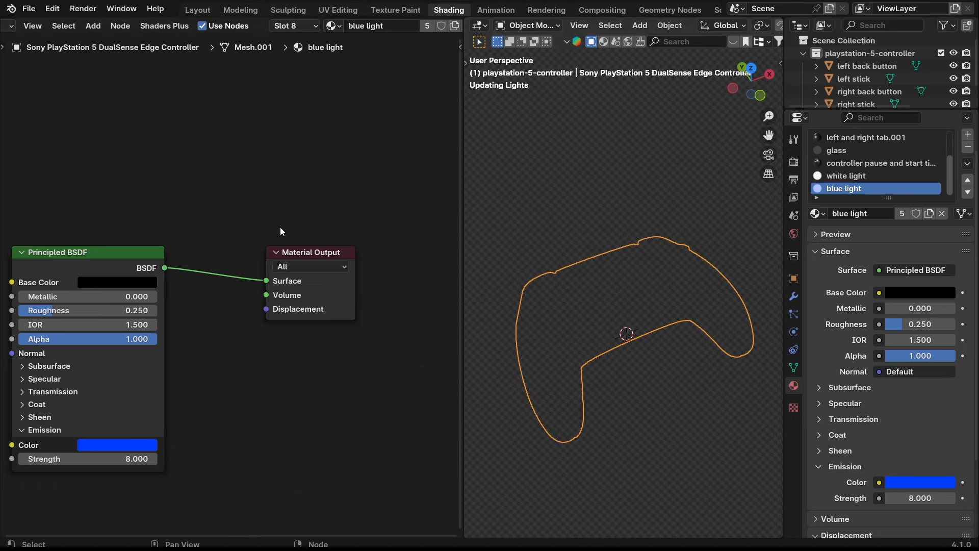
scroll(588, 292, up, 5)
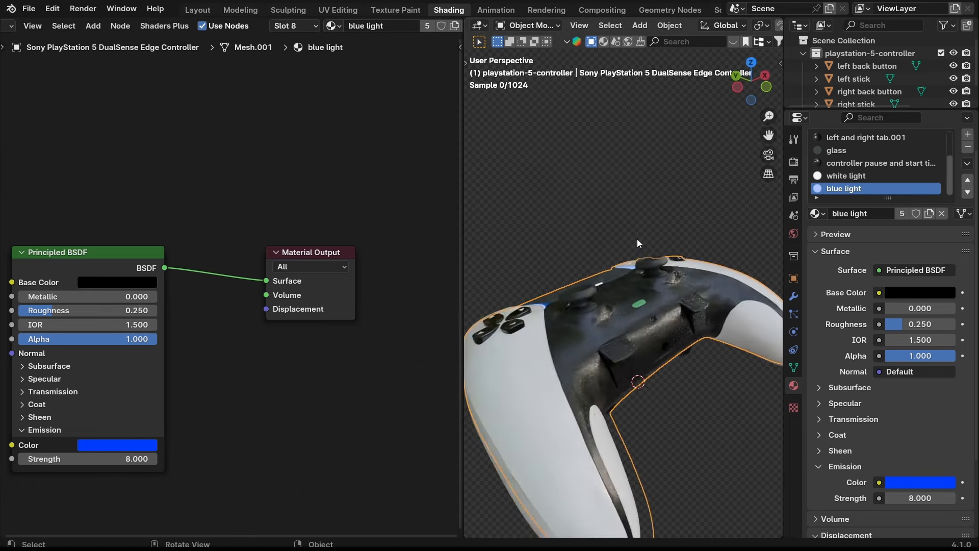
middle_drag(656, 269, 649, 224)
- Display the nodes of the controller body's first material slot, "controller action and navigation buttons"
middle_drag(121, 144, 179, 129)
click(288, 25)
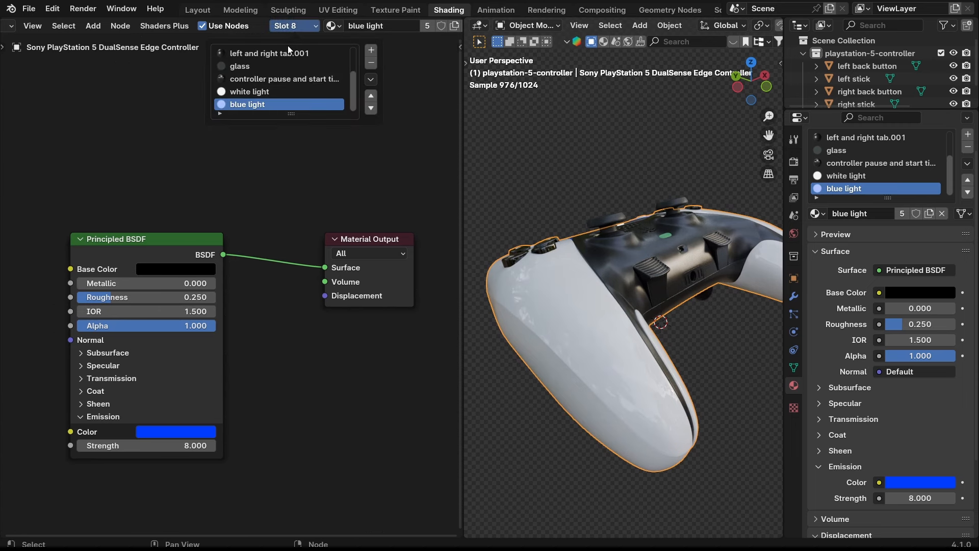
scroll(270, 60, up, 3)
click(263, 53)
middle_drag(279, 181, 274, 341)
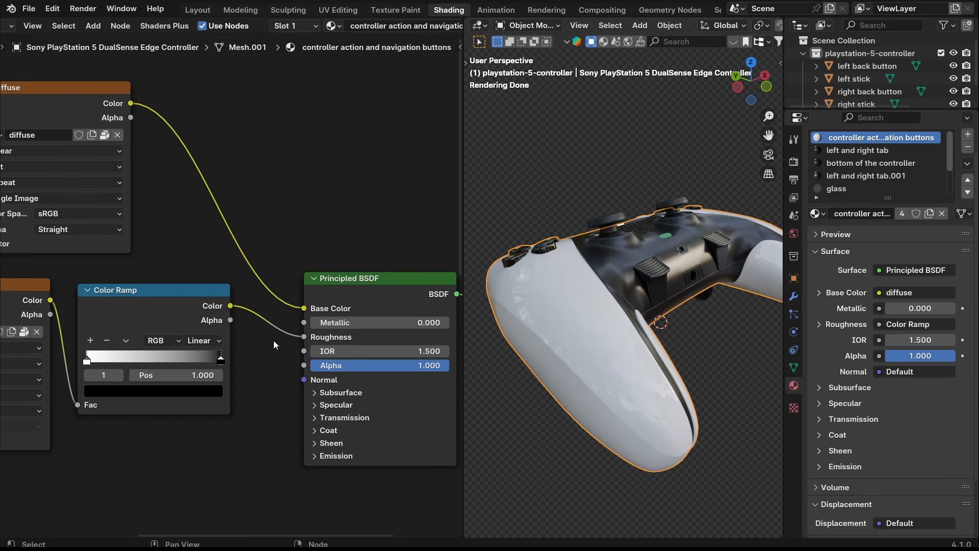
middle_drag(288, 243, 268, 243)
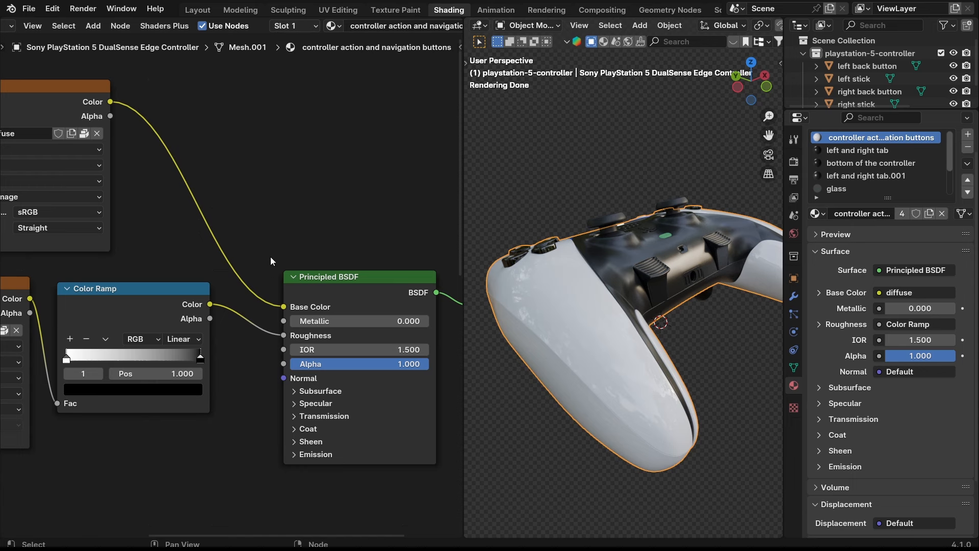
- Disconnect the diffuse texture from the Principled BSDF's Base Color and set that color to red, hex BB2400
drag(282, 306, 247, 276)
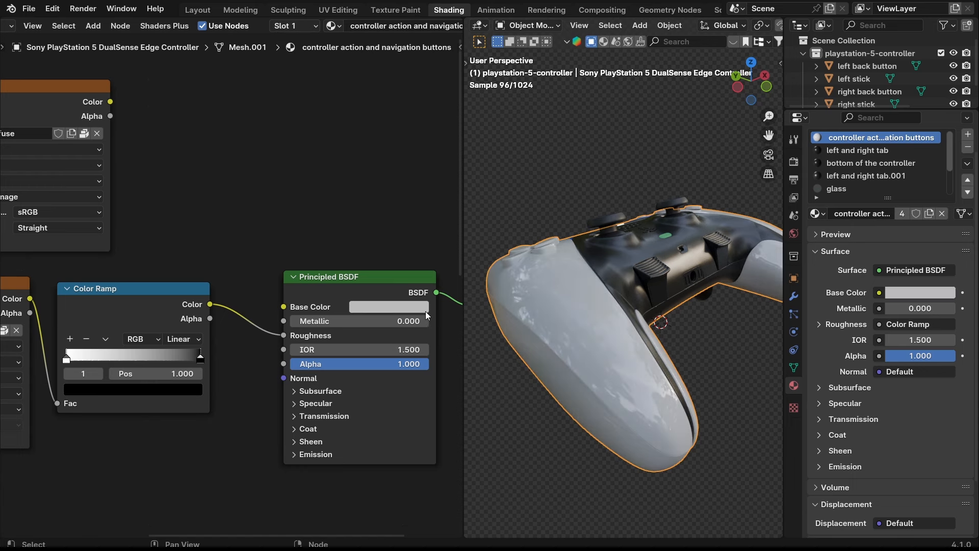
click(405, 306)
click(401, 217)
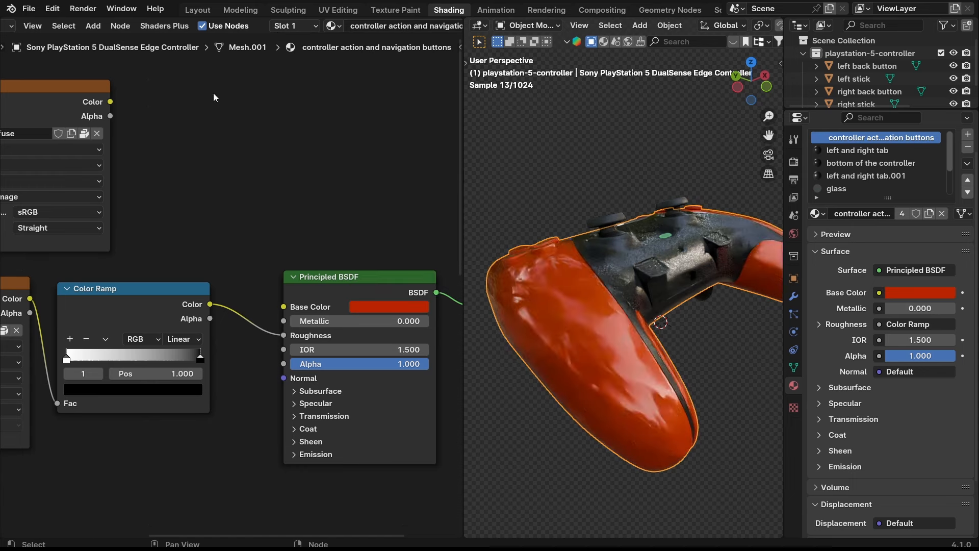
- Set the Base Color's HSV Value to 0.8 and Saturation to 0, and reconnect the diffuse texture to Base Color
click(389, 308)
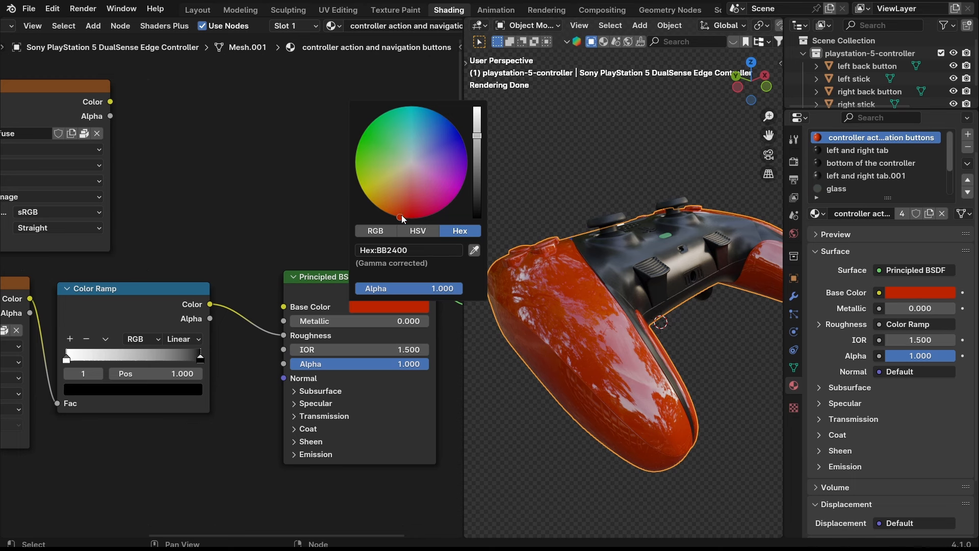
click(418, 230)
click(413, 275)
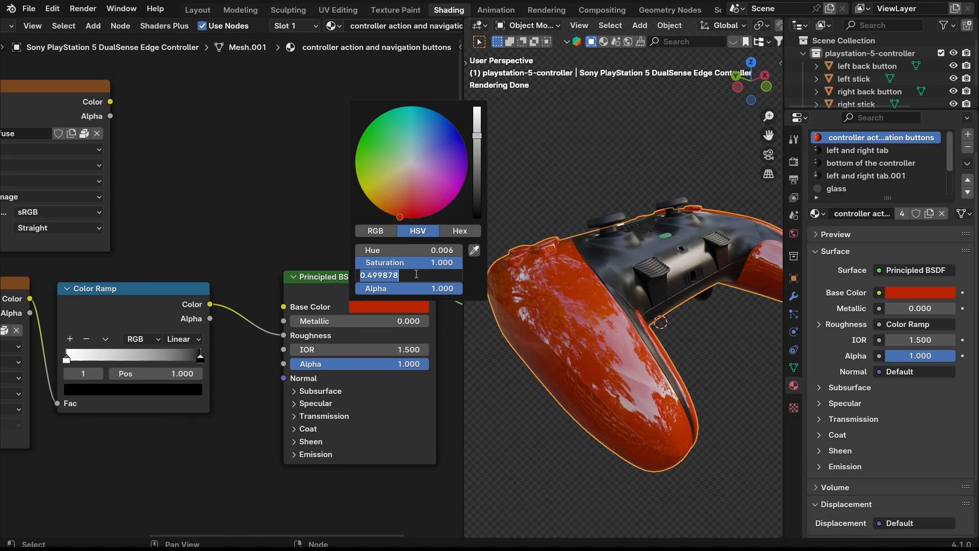
text(0.8)
key(Return)
drag(426, 267, 377, 265)
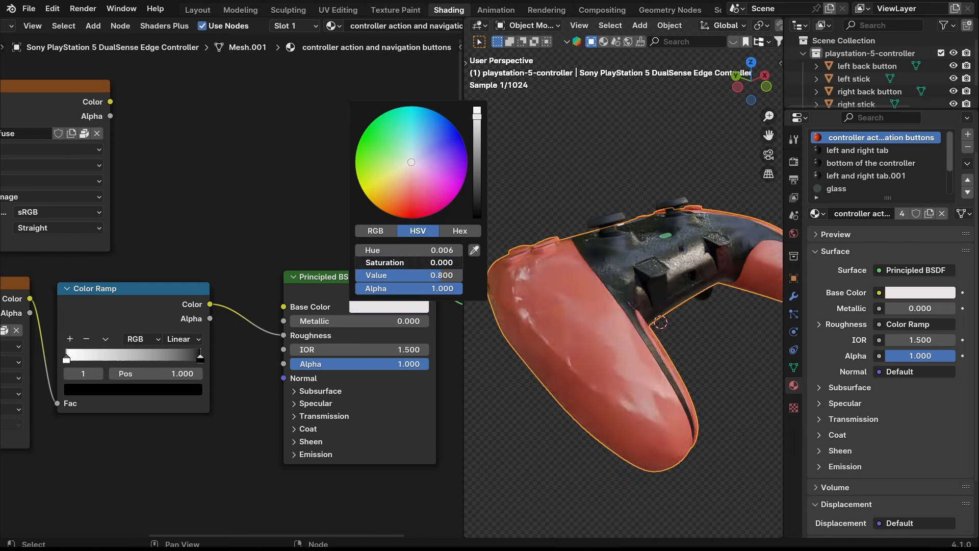
drag(111, 104, 283, 307)
- Move the Color Ramp node slightly closer to the Principled BSDF node
middle_drag(134, 245, 193, 232)
drag(240, 332, 264, 345)
middle_drag(310, 334, 293, 321)
- Set the dark stop of the roughness Color Ramp to an HSV Value of 0.5 and inspect the controller's surface
middle_drag(580, 255, 599, 313)
scroll(586, 272, up, 3)
scroll(587, 285, down, 3)
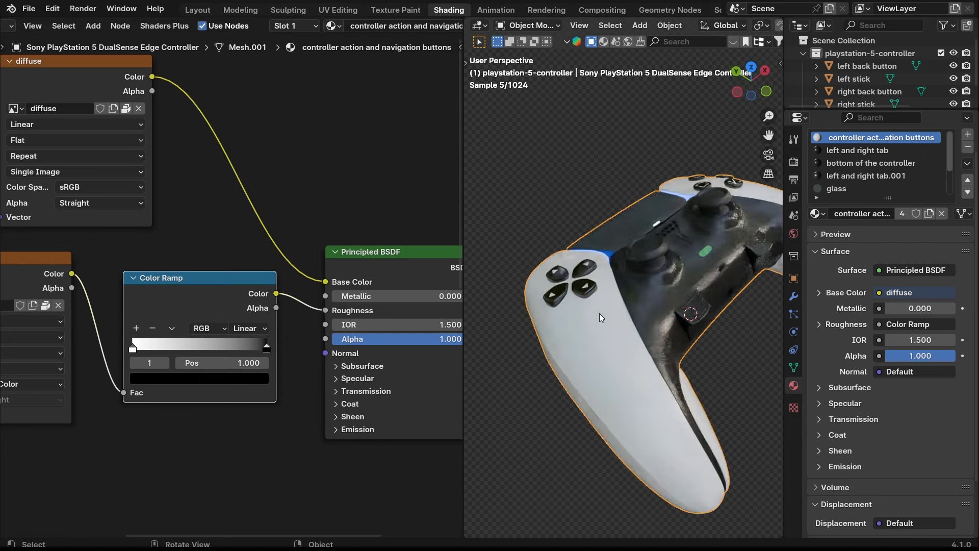
scroll(547, 272, up, 5)
middle_drag(544, 287, 601, 317)
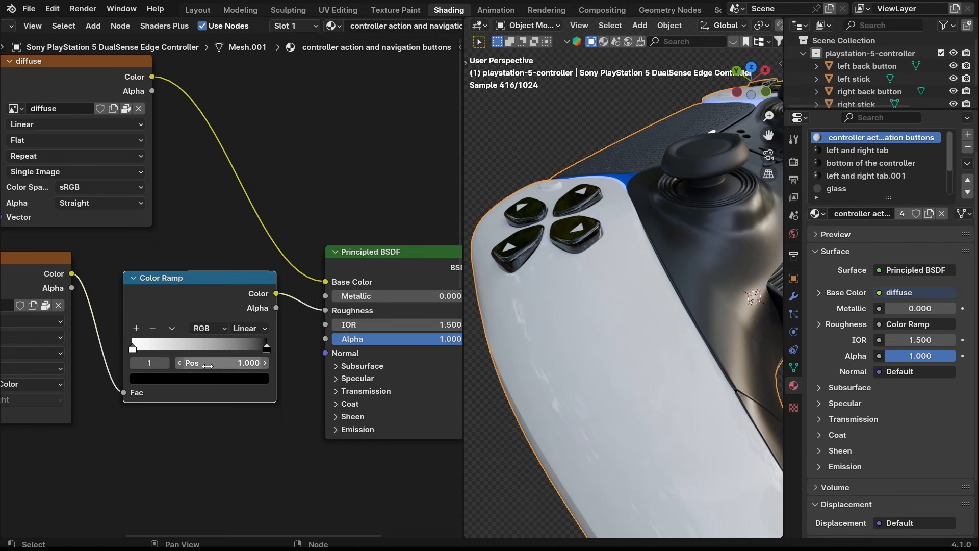
mouse_move(233, 362)
mouse_down()
mouse_move(147, 362)
mouse_move(234, 362)
mouse_up()
click(221, 378)
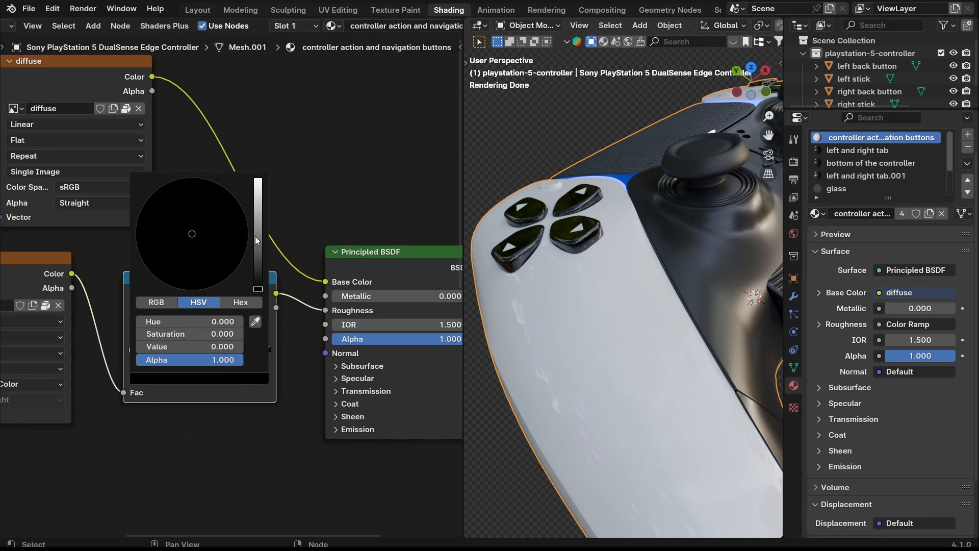
mouse_move(256, 240)
mouse_down()
mouse_move(257, 206)
mouse_move(258, 230)
mouse_up()
click(216, 348)
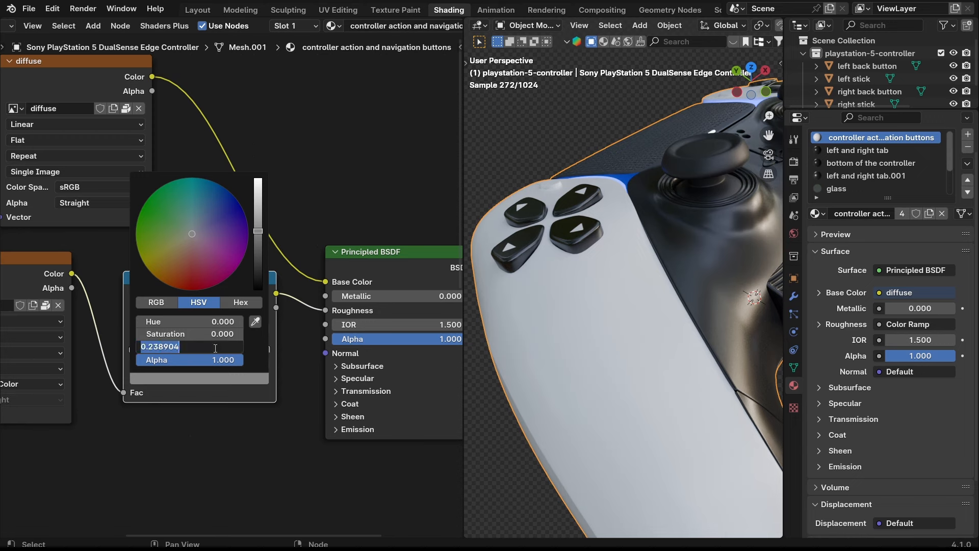
text(.5)
key(Return)
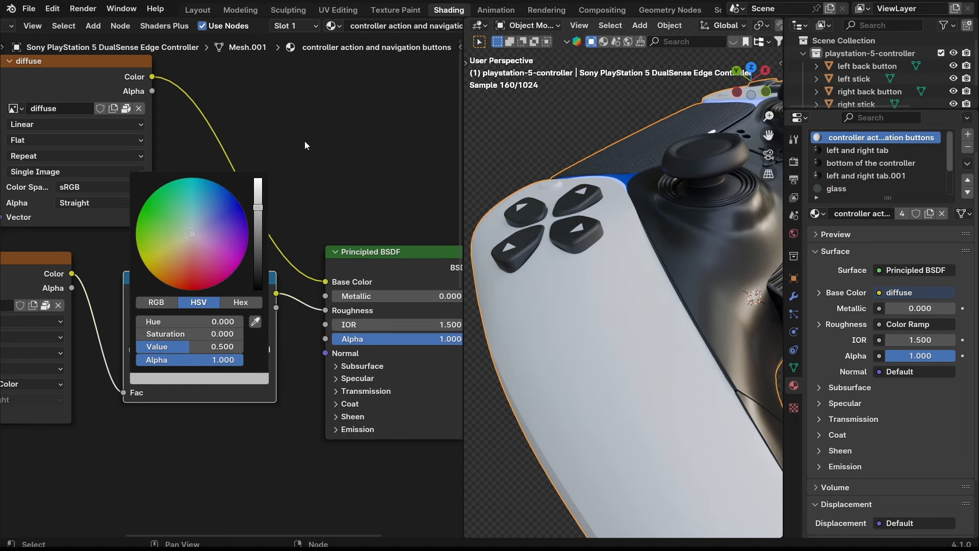
middle_drag(635, 386, 587, 326)
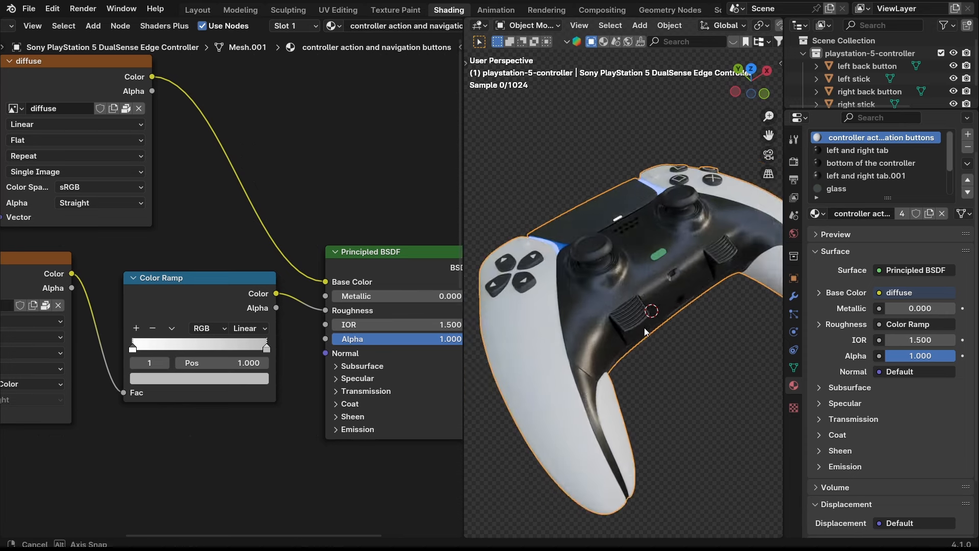
middle_drag(505, 270, 620, 286)
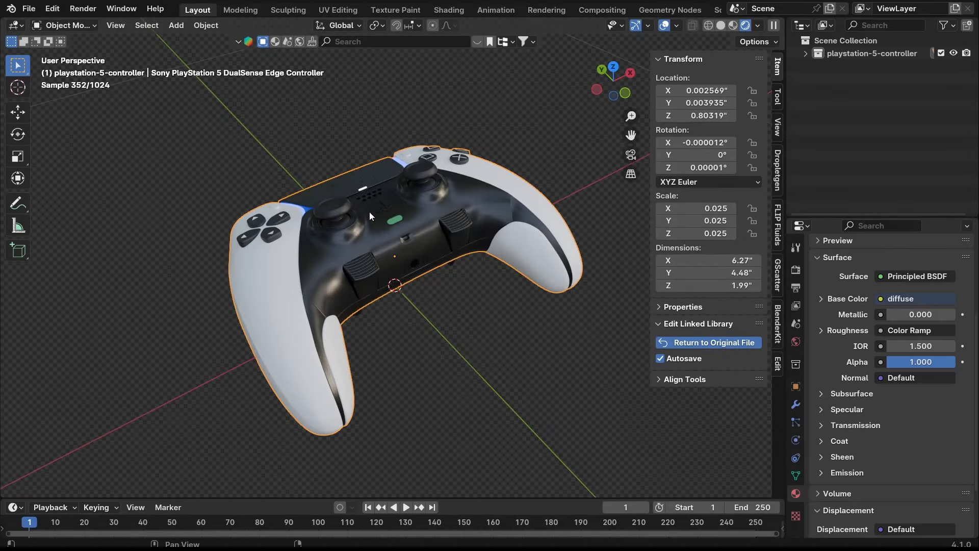
- Display the camera view in rendered shading and move light-controler to about X 64.3, Y -1.9, Z 29.8 inches, aimed at the controller
key(z)
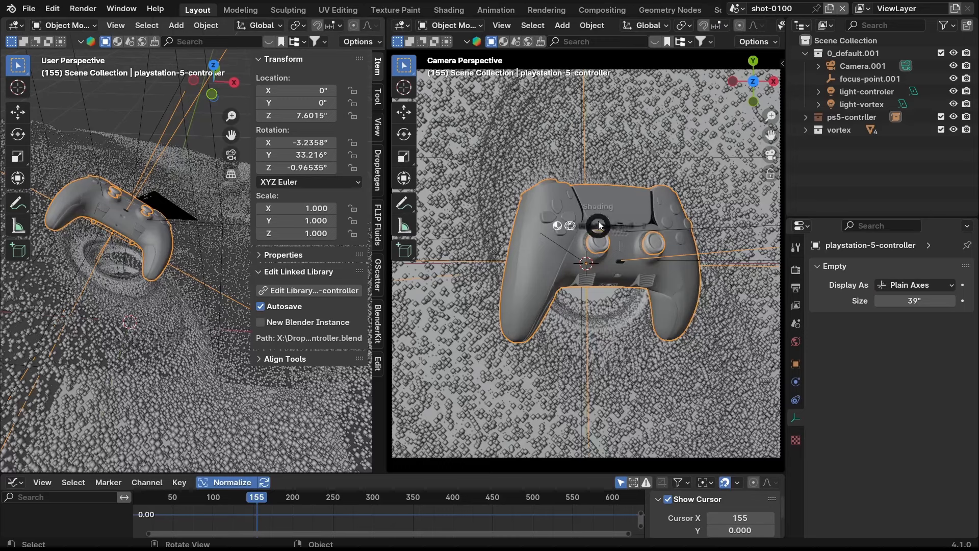
key(z)
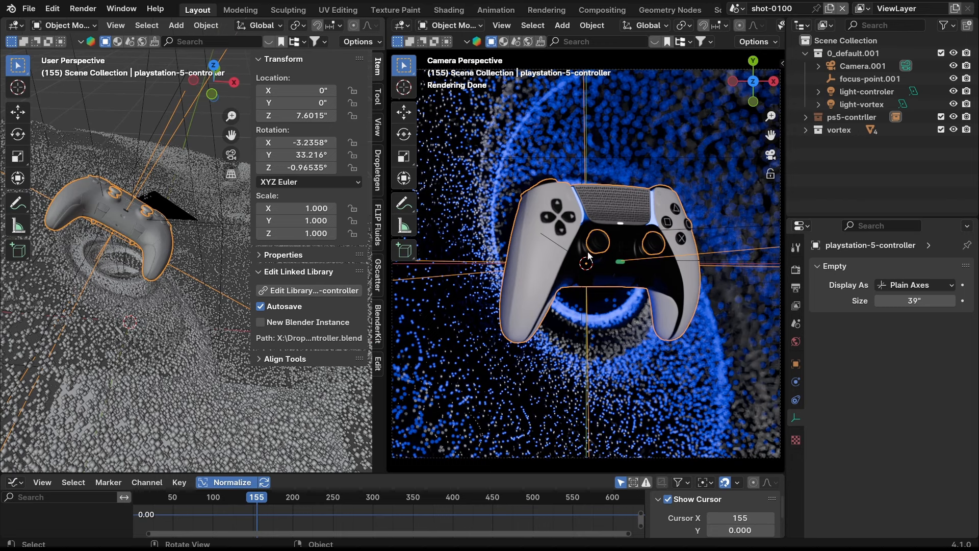
click(853, 93)
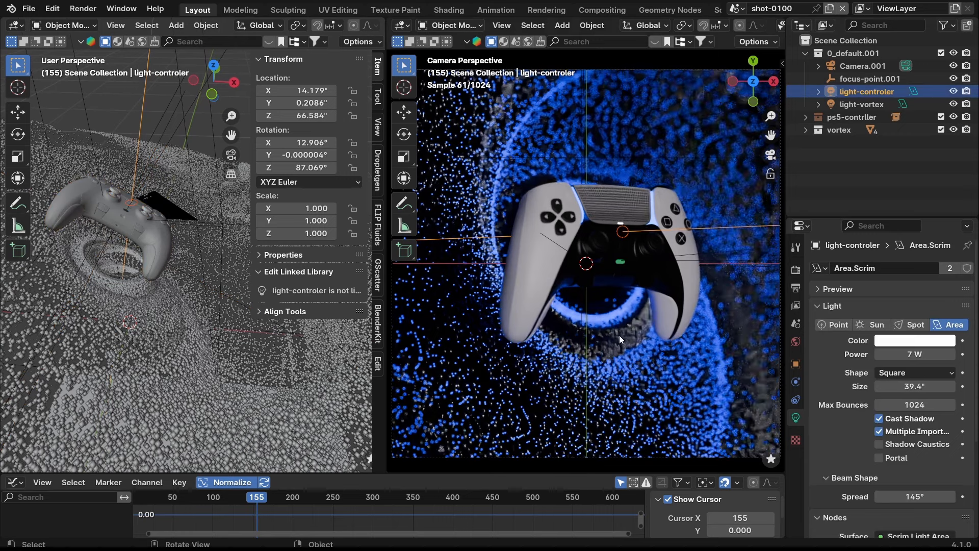
key(f)
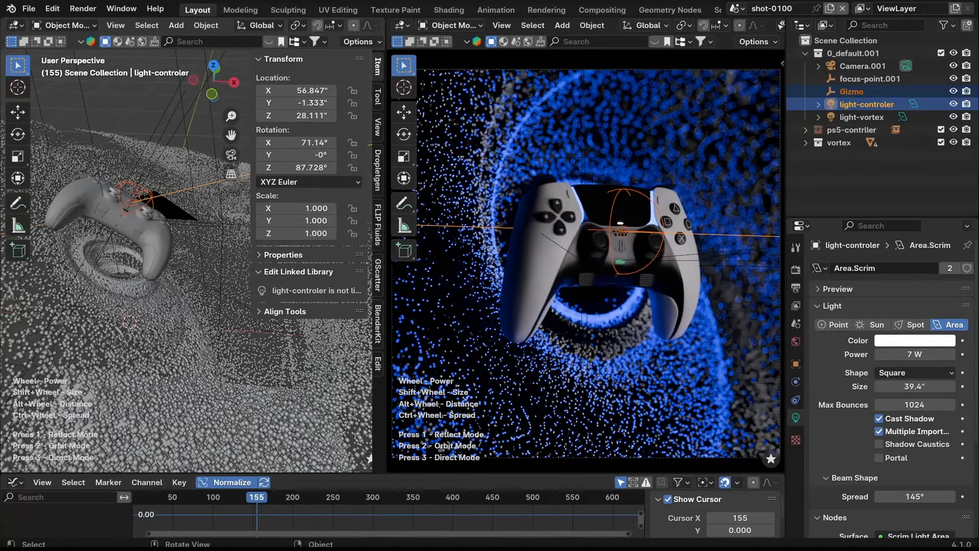
alt+scroll(599, 264, down, 5)
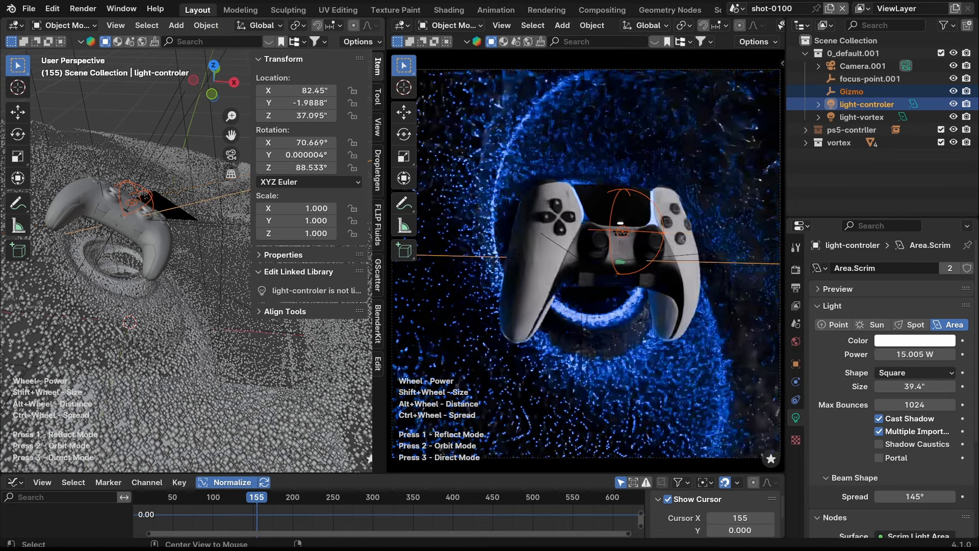
alt+scroll(598, 263, down, 15)
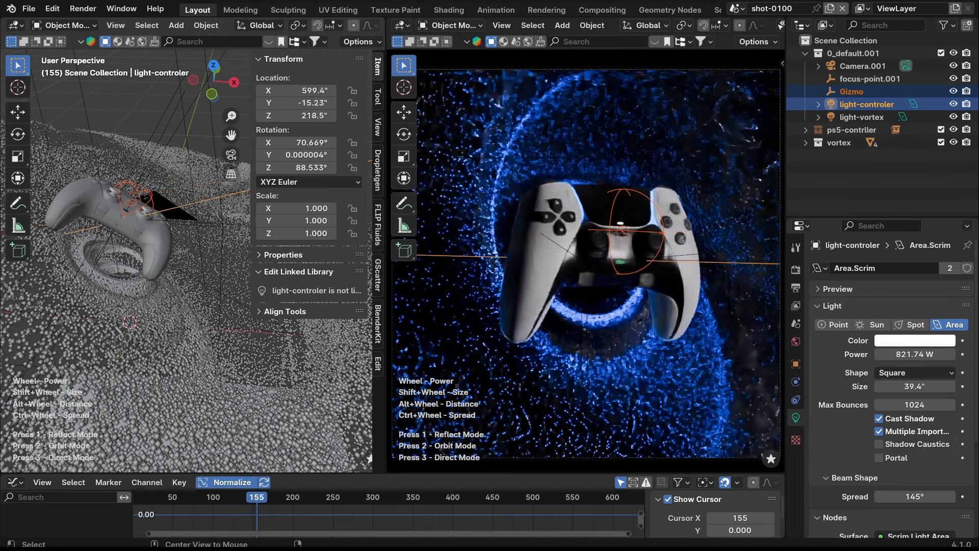
alt+scroll(598, 263, up, 14)
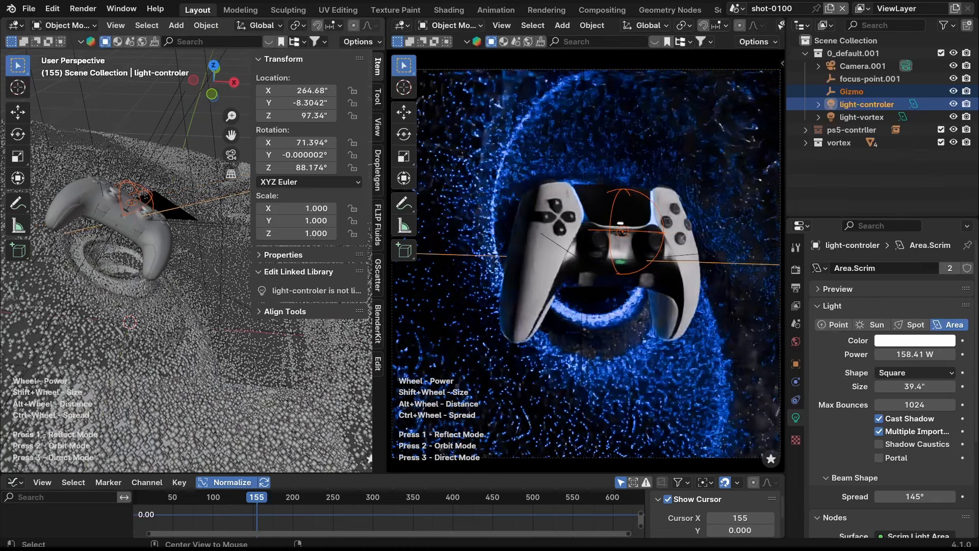
alt+scroll(599, 264, up, 15)
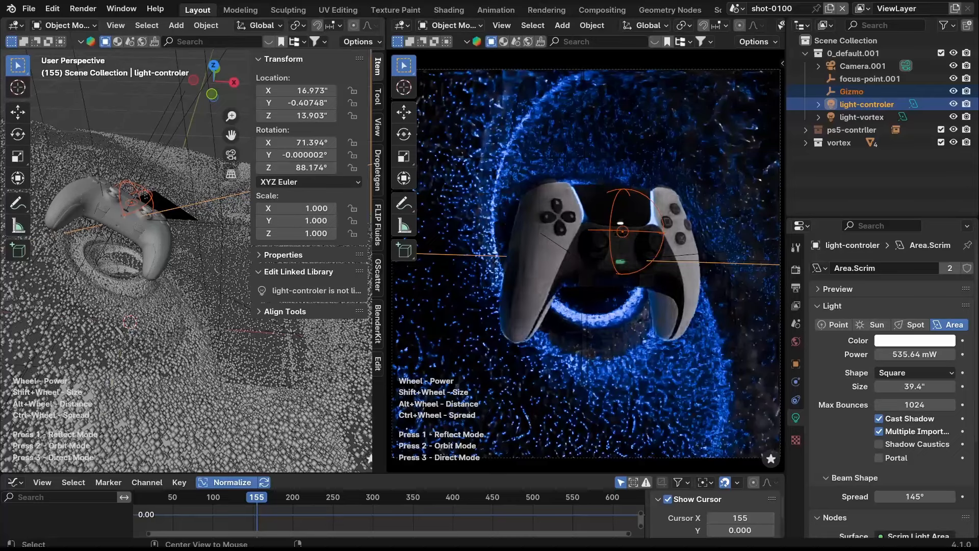
alt+scroll(599, 263, up, 4)
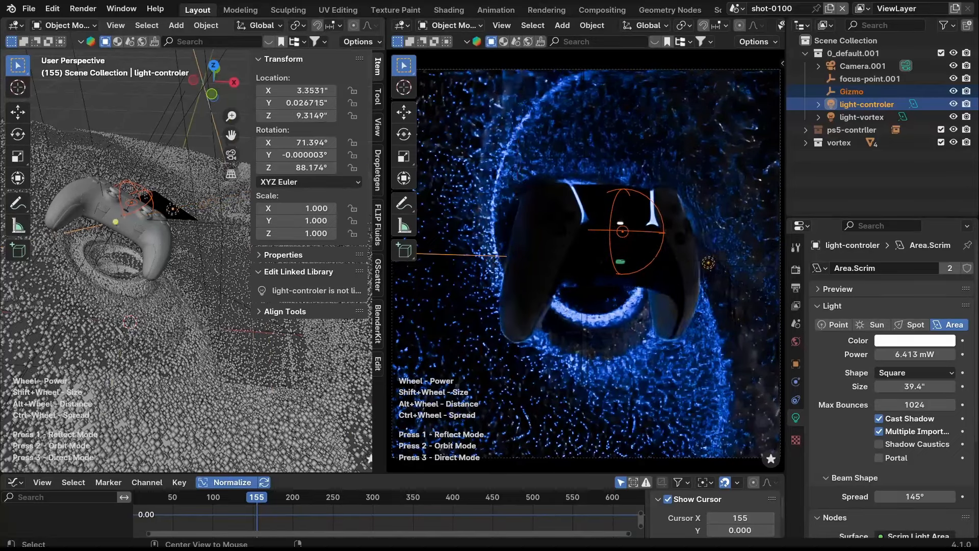
alt+scroll(598, 264, down, 13)
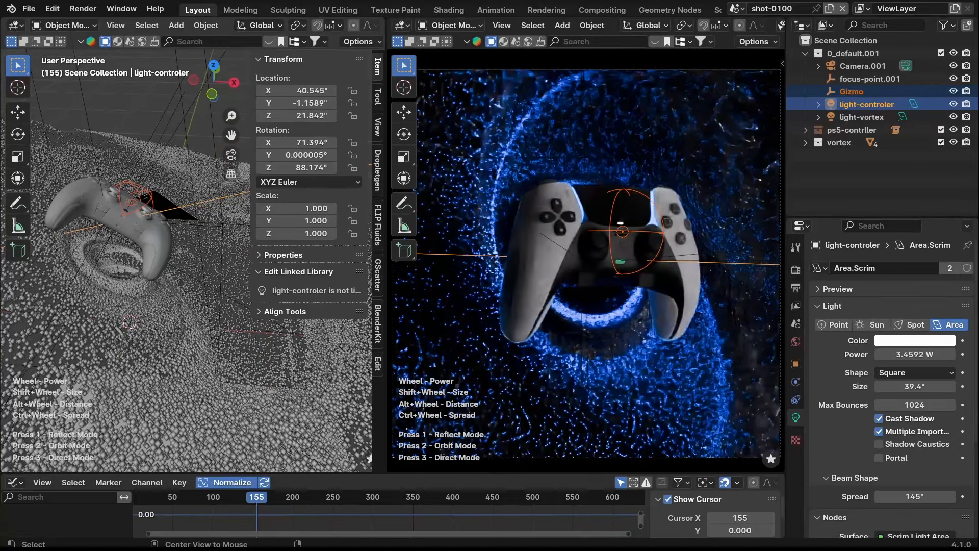
alt+scroll(598, 263, down, 2)
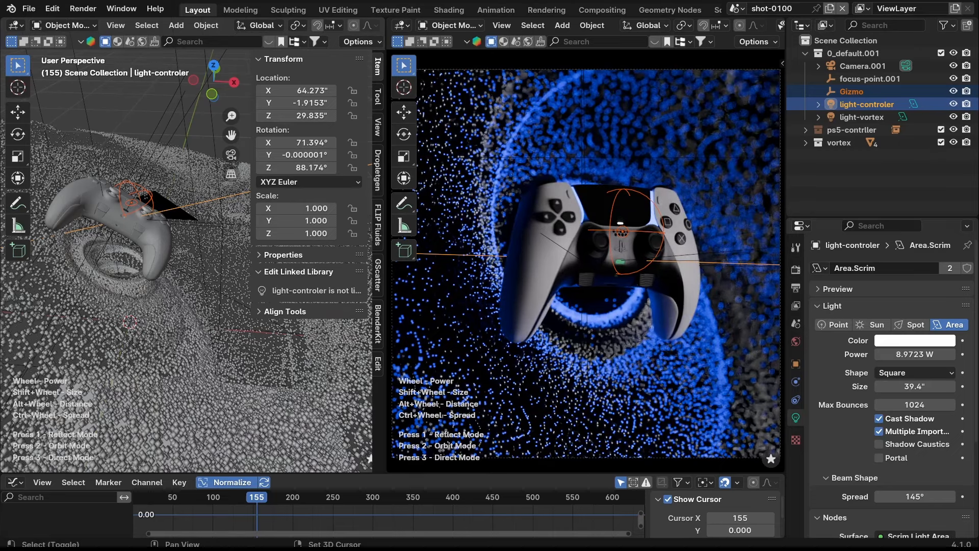
- Enlarge the light-controler area light to 85.7 inches
shift+scroll(598, 263, up, 9)
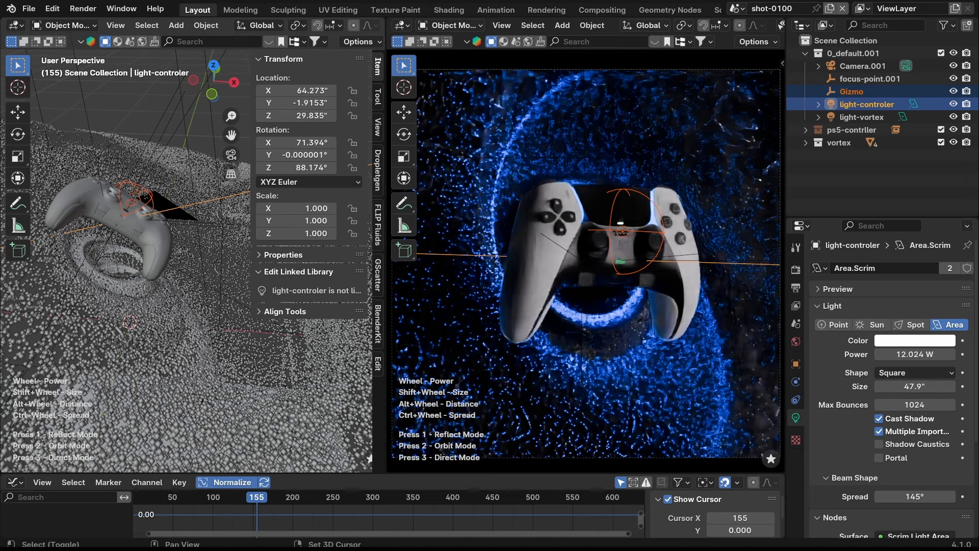
shift+scroll(599, 263, up, 5)
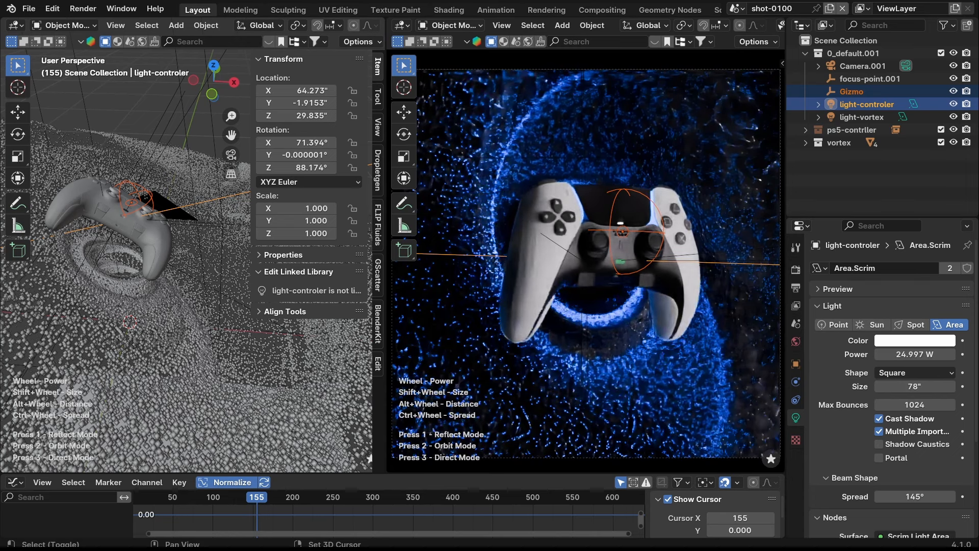
shift+scroll(599, 263, up, 3)
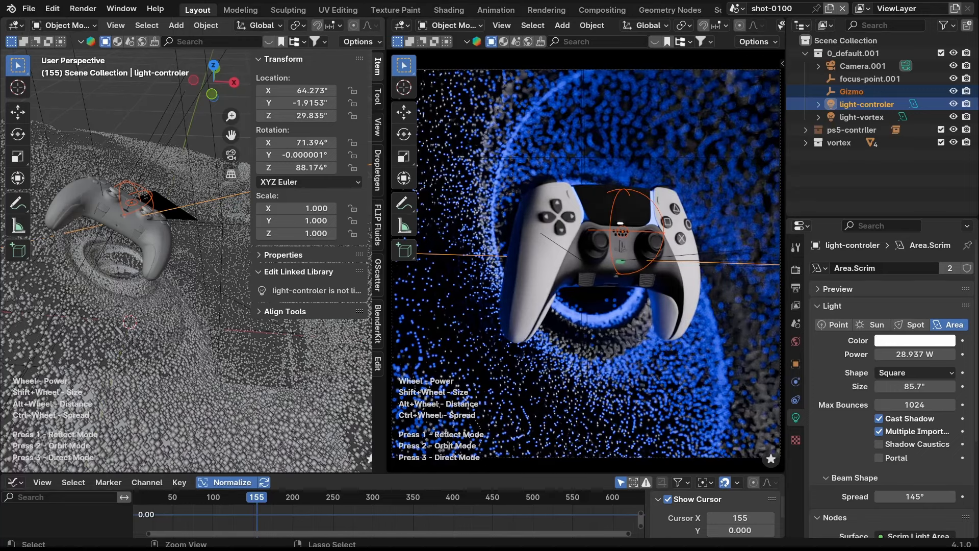
- Try narrower beam spreads on light-controler and settle on a spread of 180°
ctrl+scroll(598, 263, up, 2)
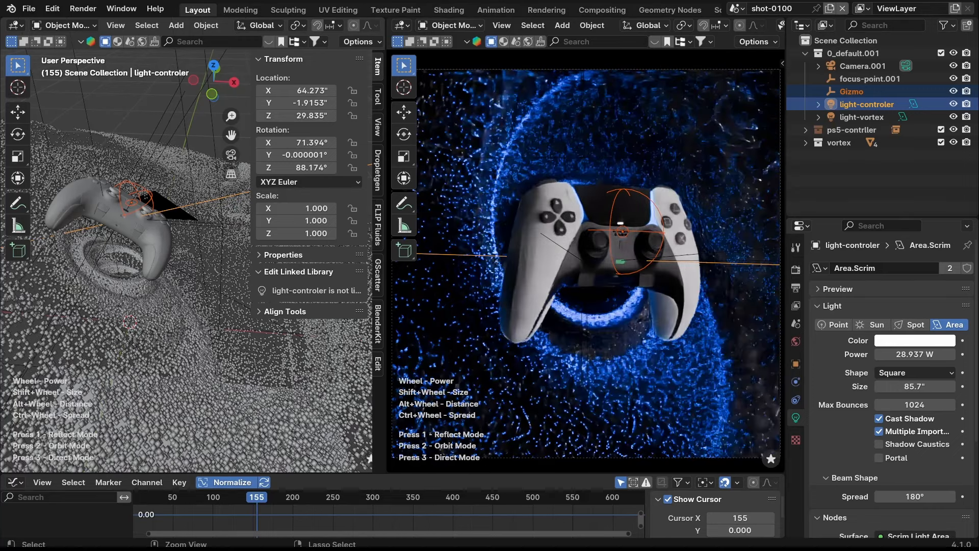
ctrl+scroll(599, 263, down, 17)
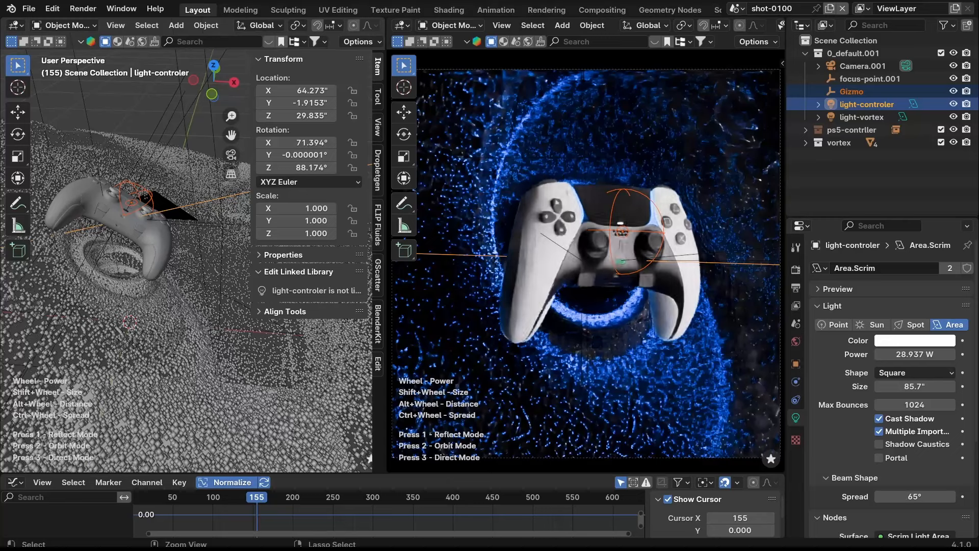
ctrl+scroll(598, 263, up, 6)
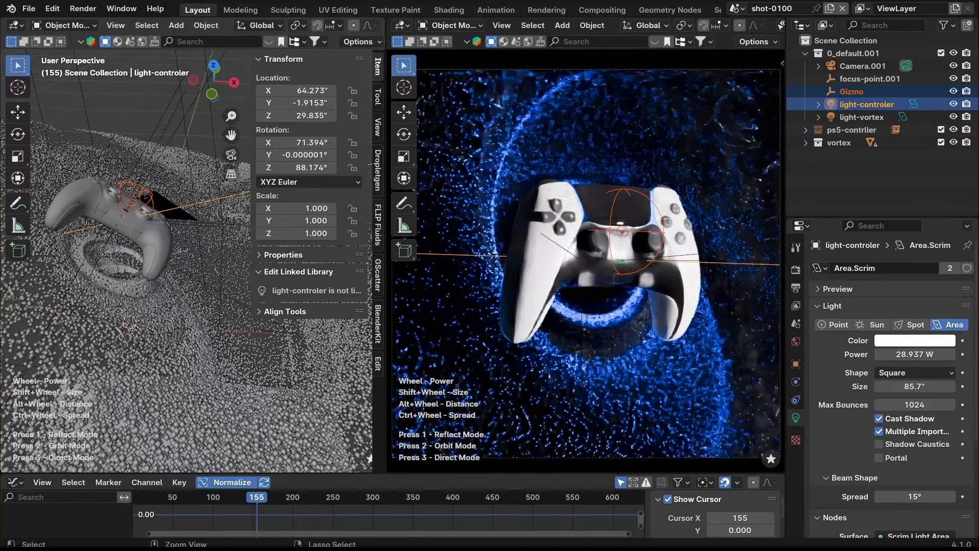
ctrl+scroll(599, 264, up, 11)
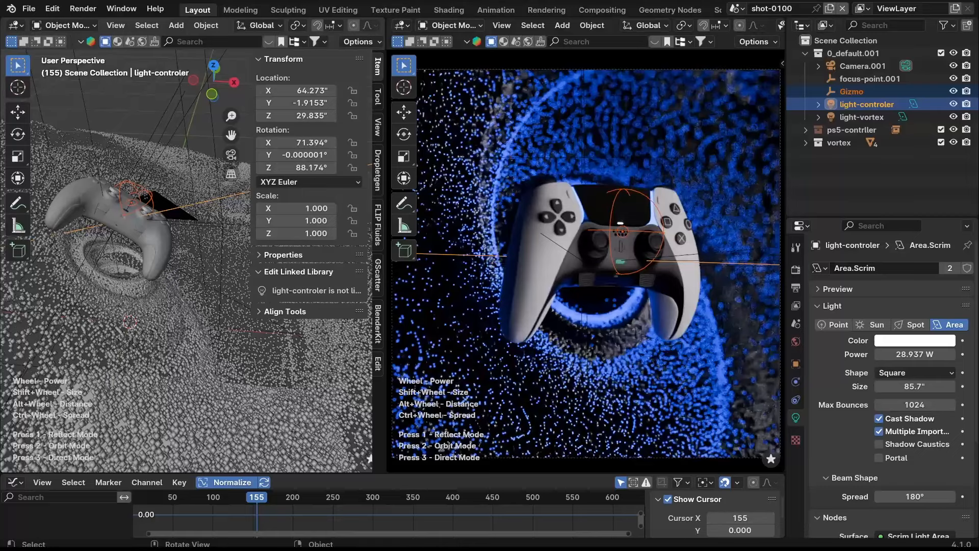
click(707, 254)
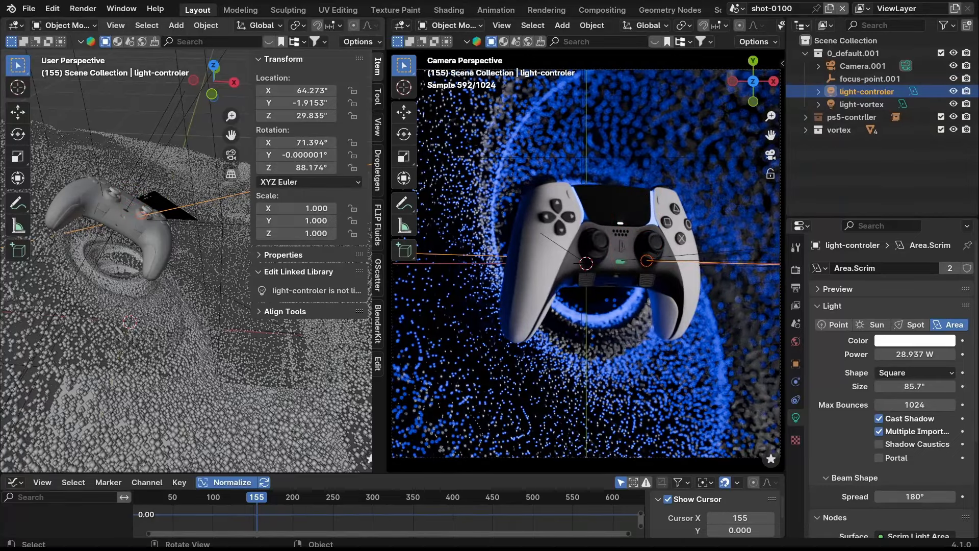
- Re-aim light-controler at the controller from a lower angle, at about X 67.6, Y -1.9, Z 6.9 inches
key(f)
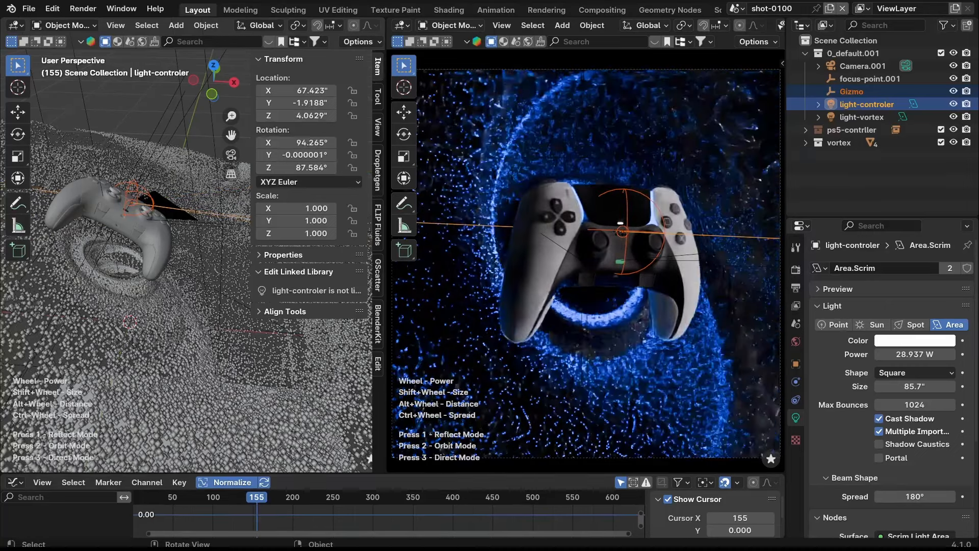
click(558, 249)
click(463, 259)
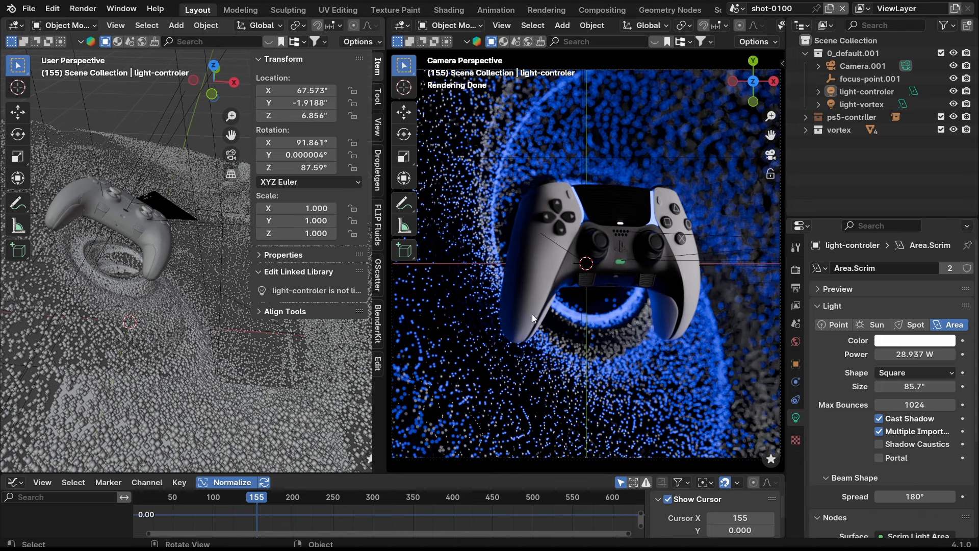
- Set the emission strength of the blue vortex particles' material to 16
click(726, 392)
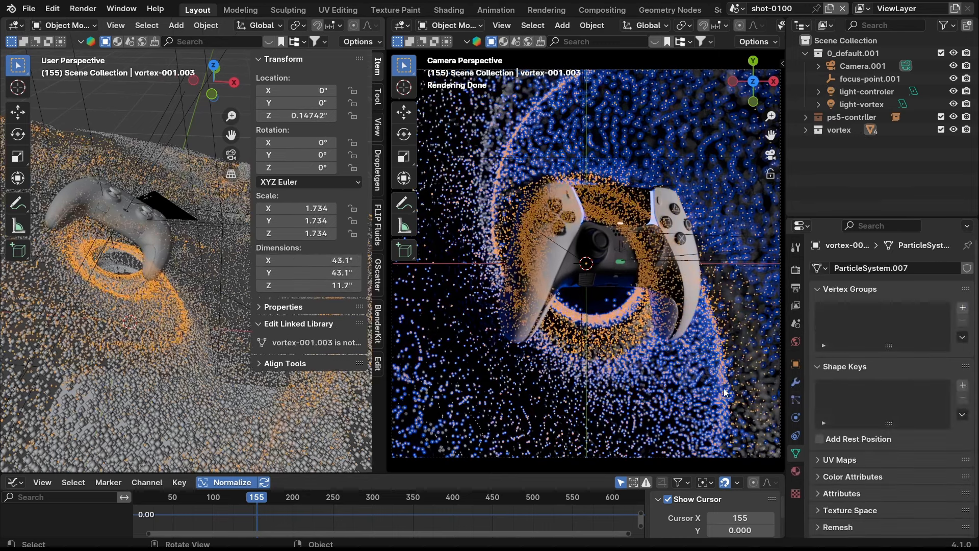
click(797, 470)
scroll(840, 448, down, 8)
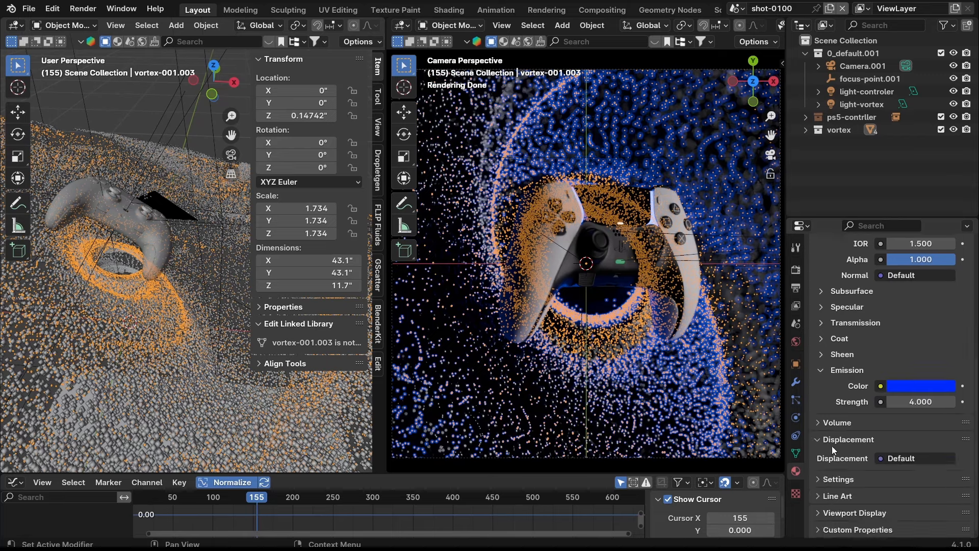
click(910, 403)
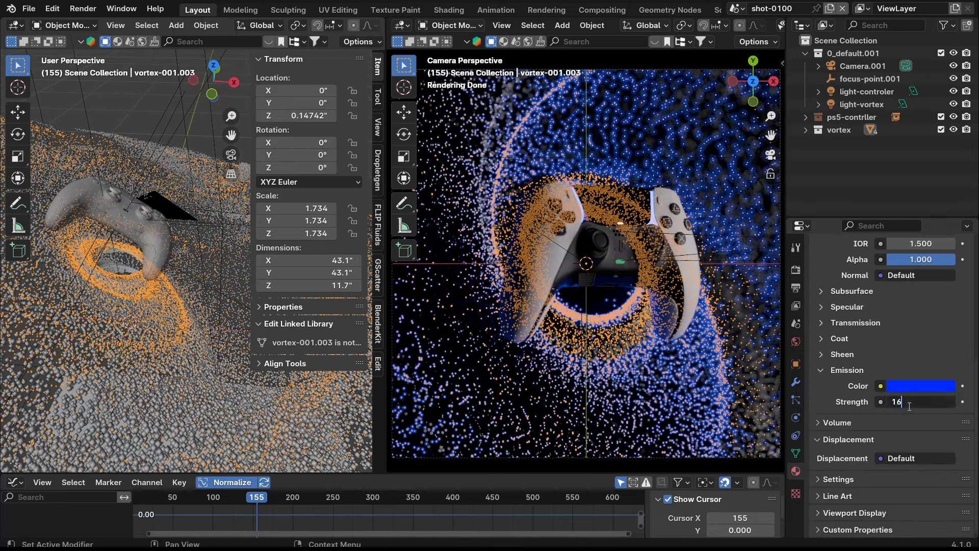
text(16)
key(Return)
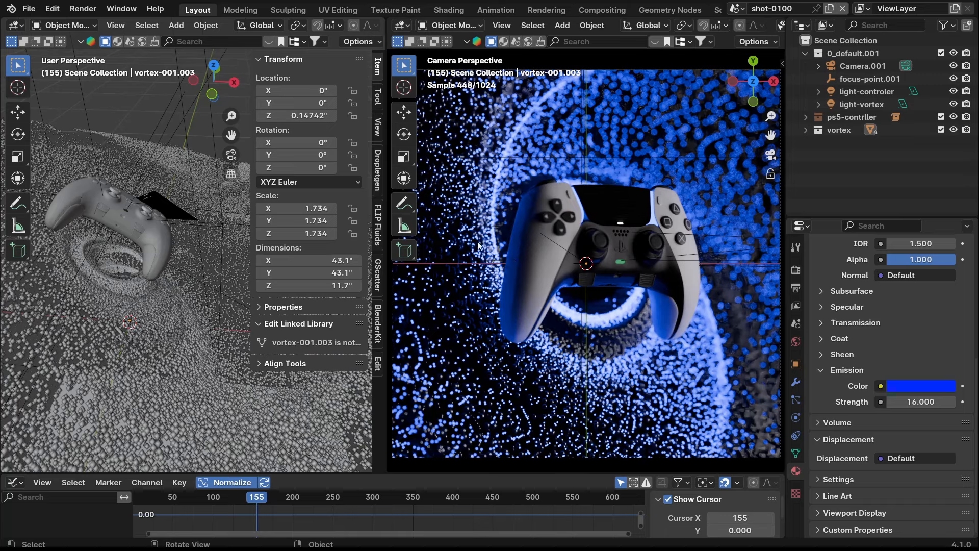
- Reduce the vortex material's emission strength to 8
click(936, 403)
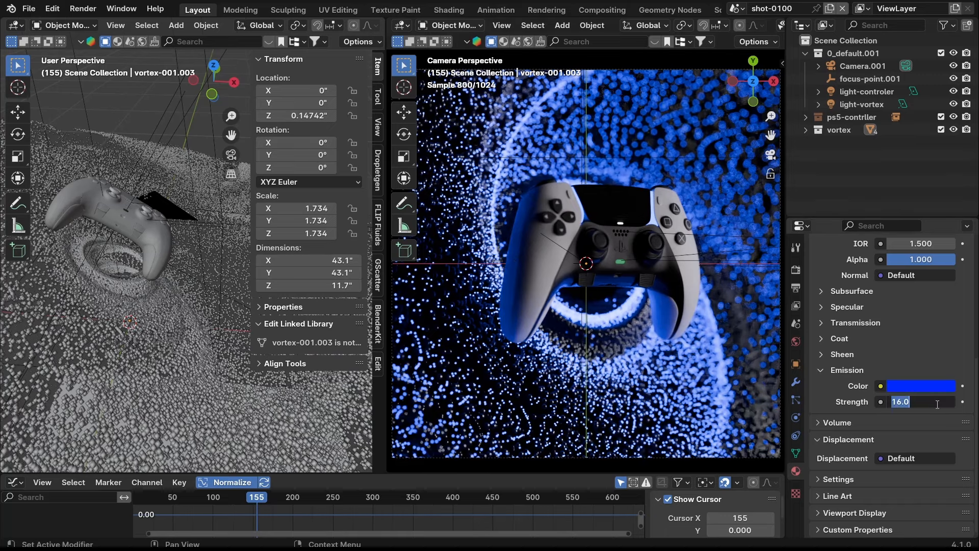
text(8)
key(Return)
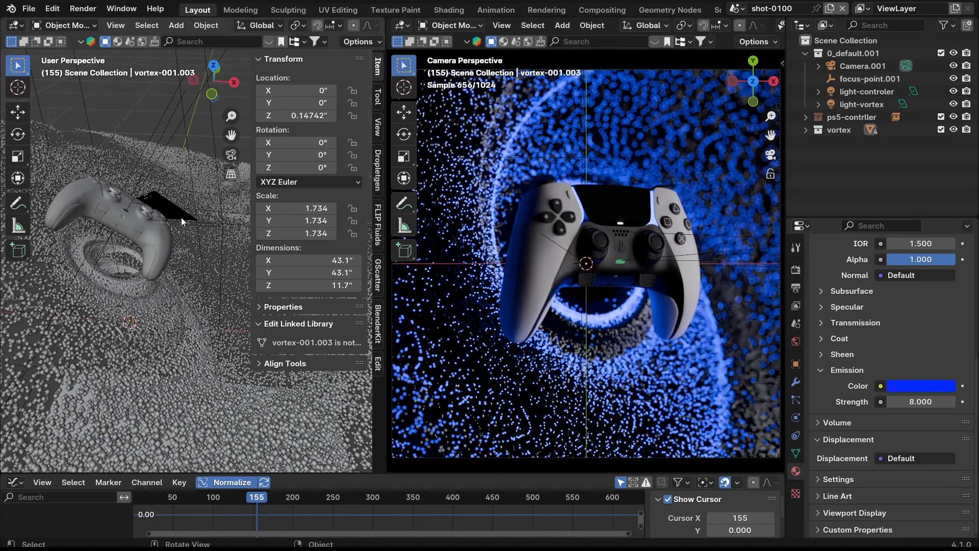
scroll(130, 272, down, 6)
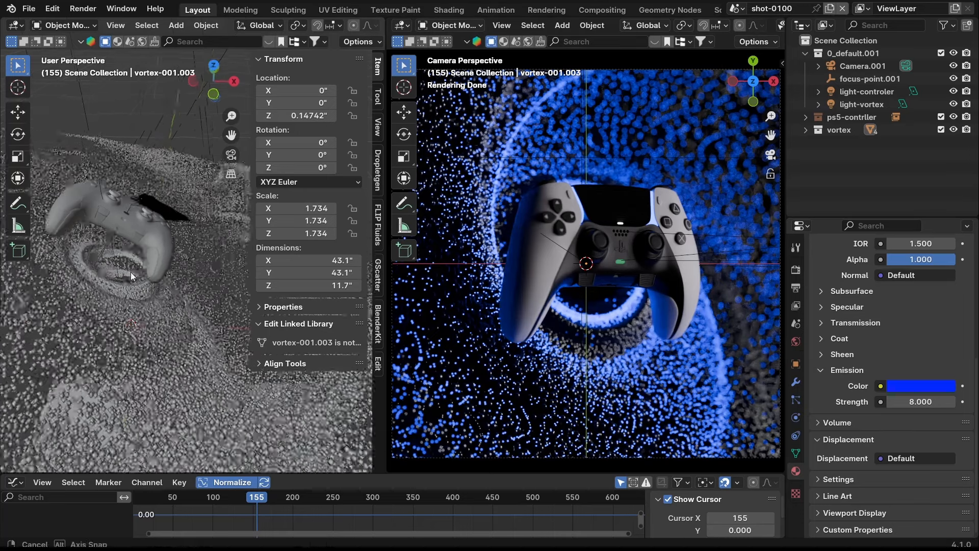
- Add a plane mesh at the scene origin beneath the controller
mouse_move(141, 256)
middle_down()
mouse_move(178, 252)
mouse_move(136, 252)
middle_up()
key(shift+a)
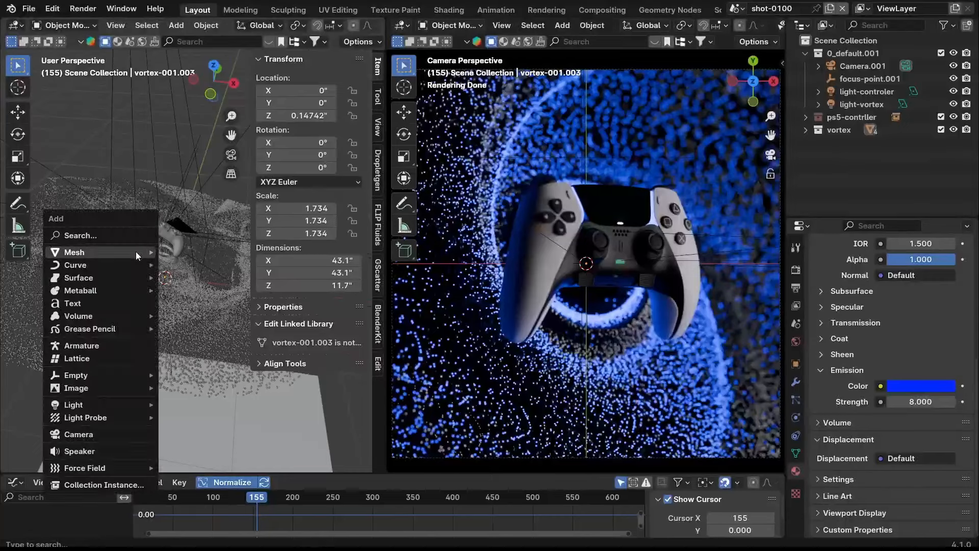
text(plane)
key(Return)
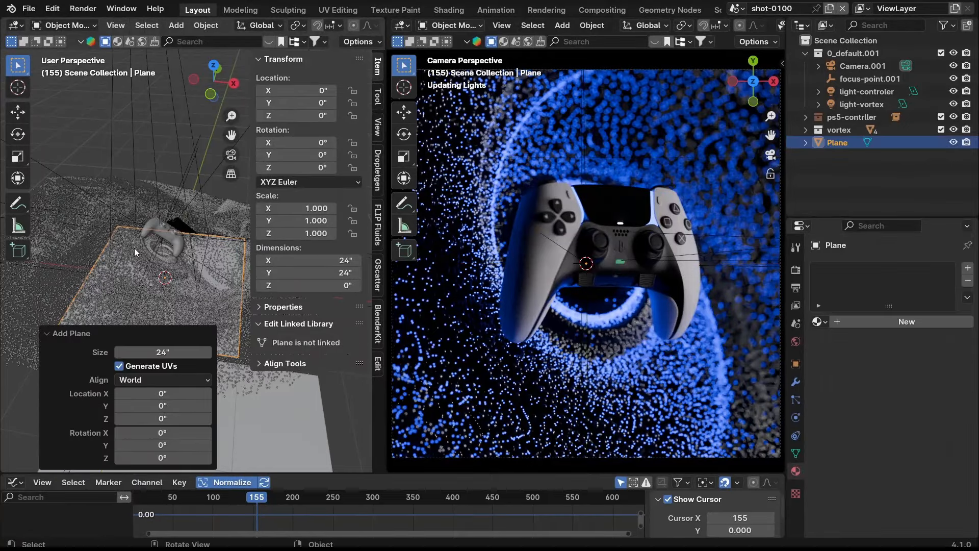
- Give the plane a new material named bouce-card-001 with roughness 1
click(898, 323)
text(b)
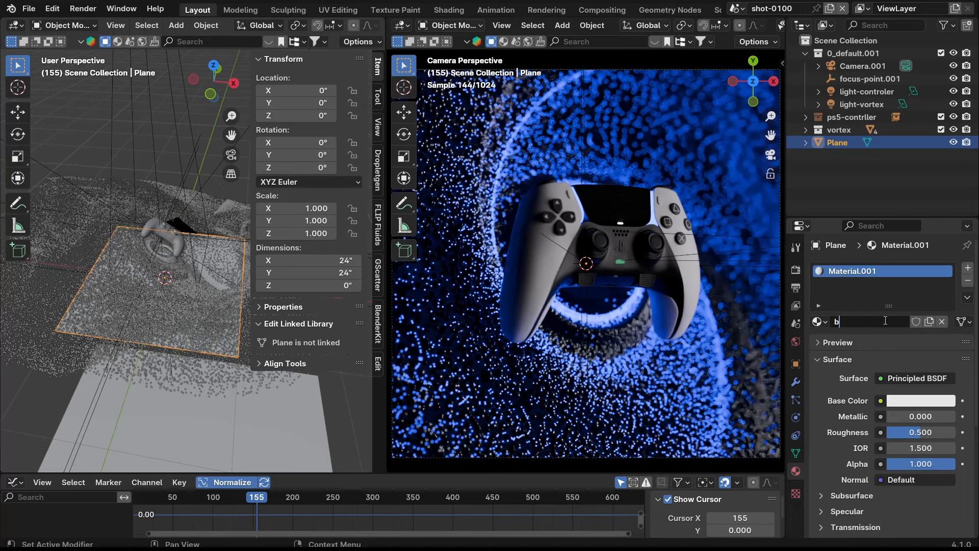
text(ouce-card-001)
key(Return)
drag(920, 433, 957, 433)
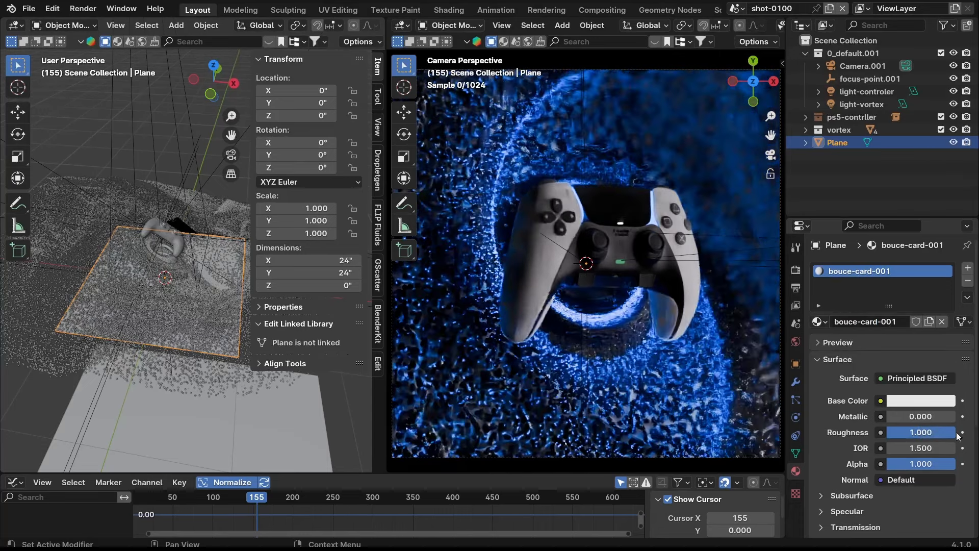
- Rotate the plane 90° about the global Y axis so it stands upright
middle_drag(137, 248, 164, 335)
text(ry)
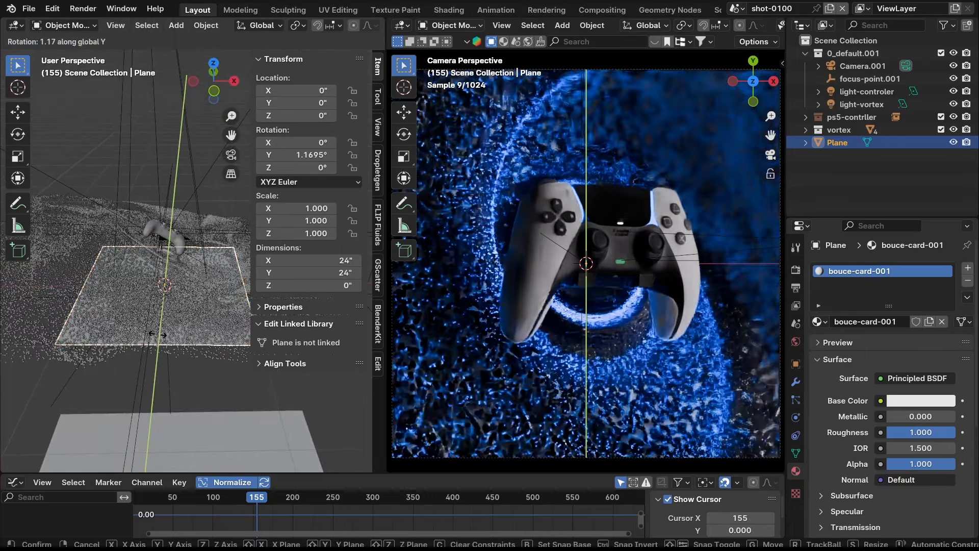
text(90)
key(Return)
key(g)
key(y)
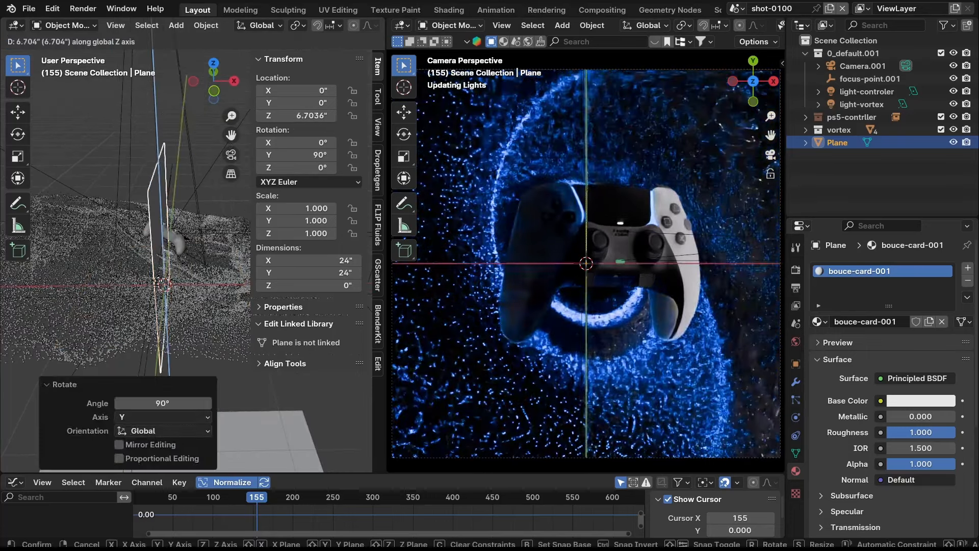
key(z)
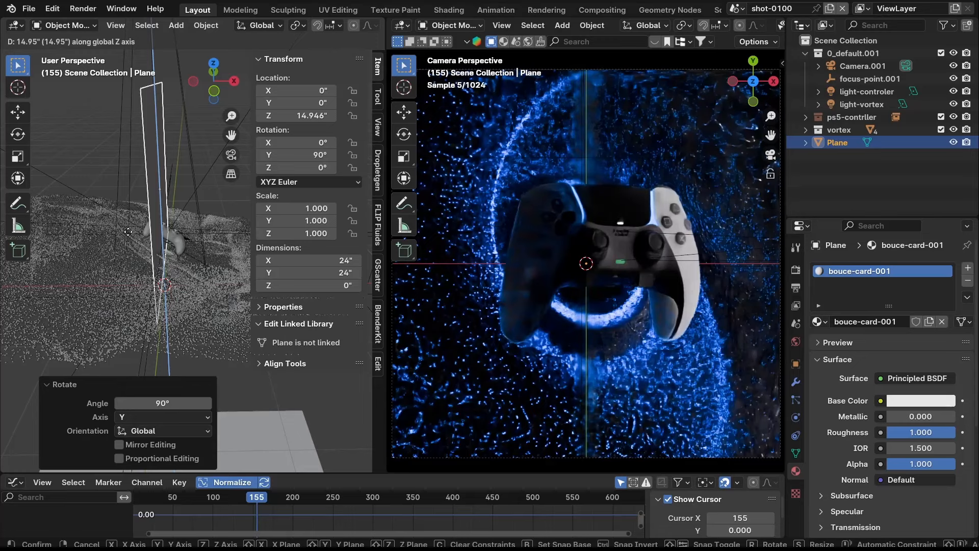
key(Escape)
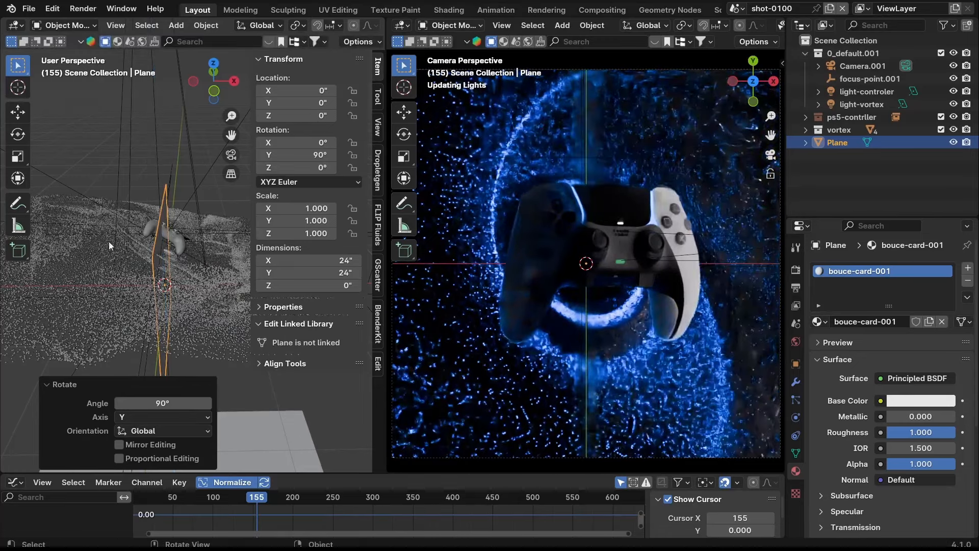
- Raise the upright plane about 10.7 inches along the global Z axis, level with the controller
key(g)
key(z)
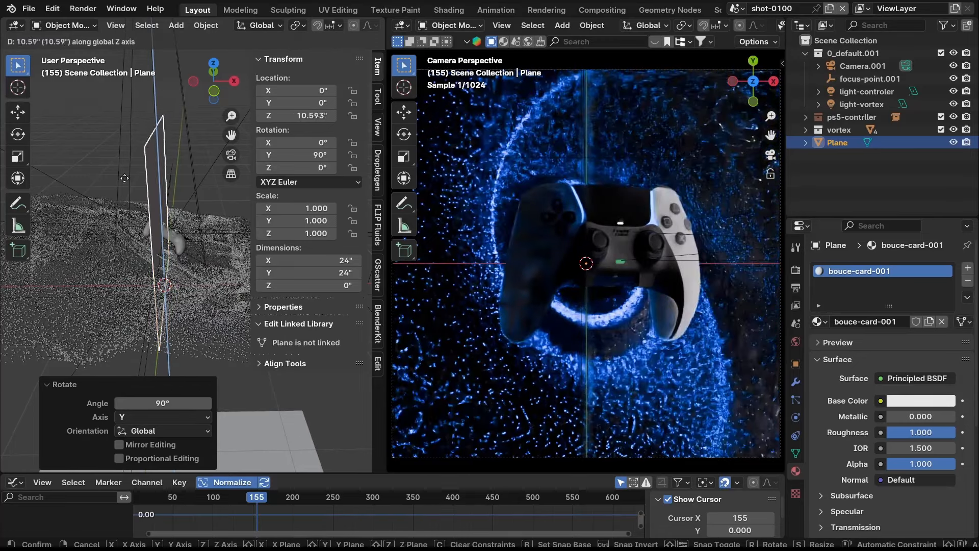
click(125, 179)
key(n)
middle_drag(125, 179, 207, 224)
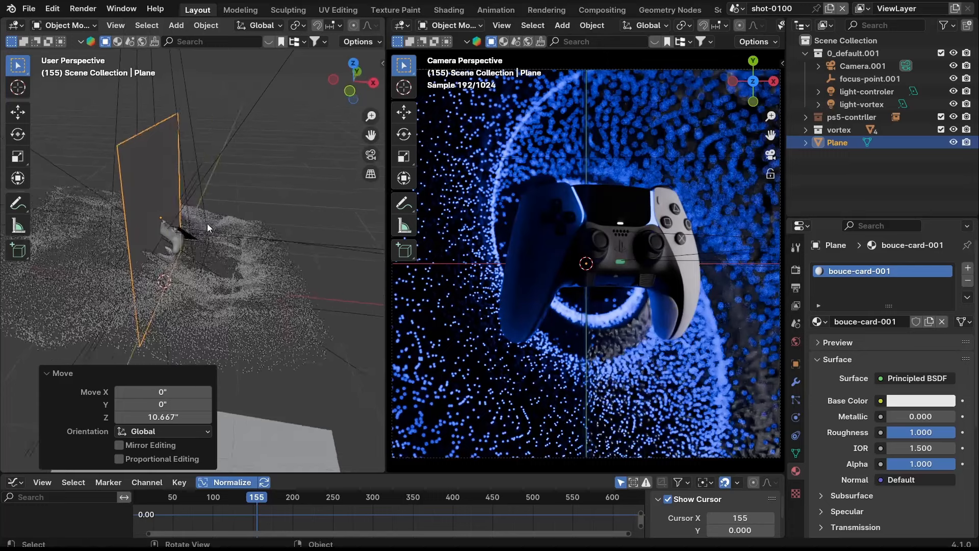
- Place the bounce card beside the controller's left grip, about 3.8 inches along negative X and 1.9 inches higher
key(g)
key(x)
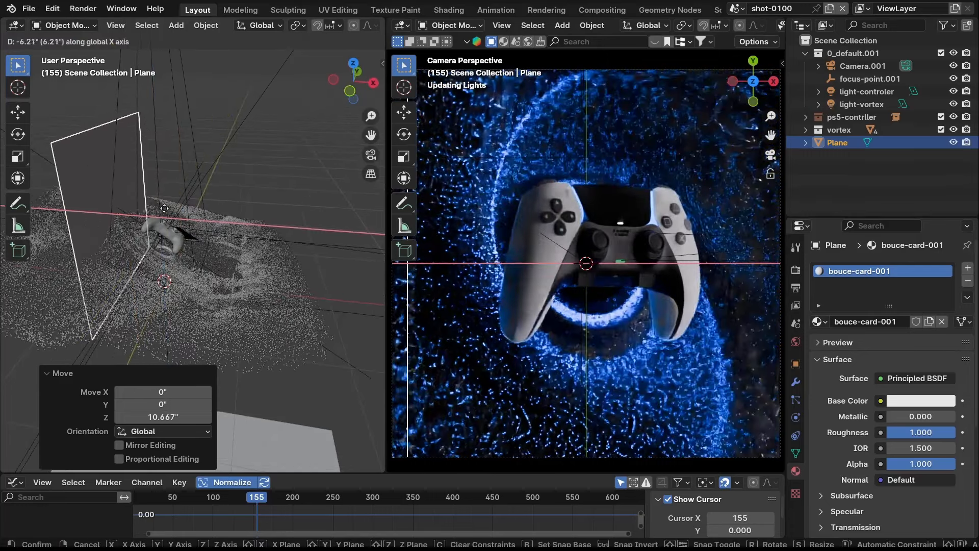
click(165, 208)
key(g)
key(z)
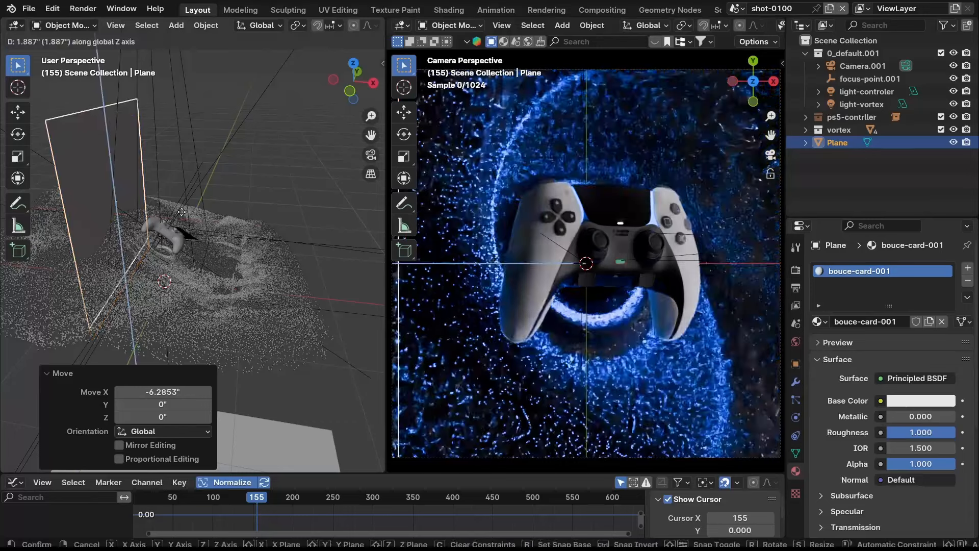
click(181, 212)
key(g)
key(x)
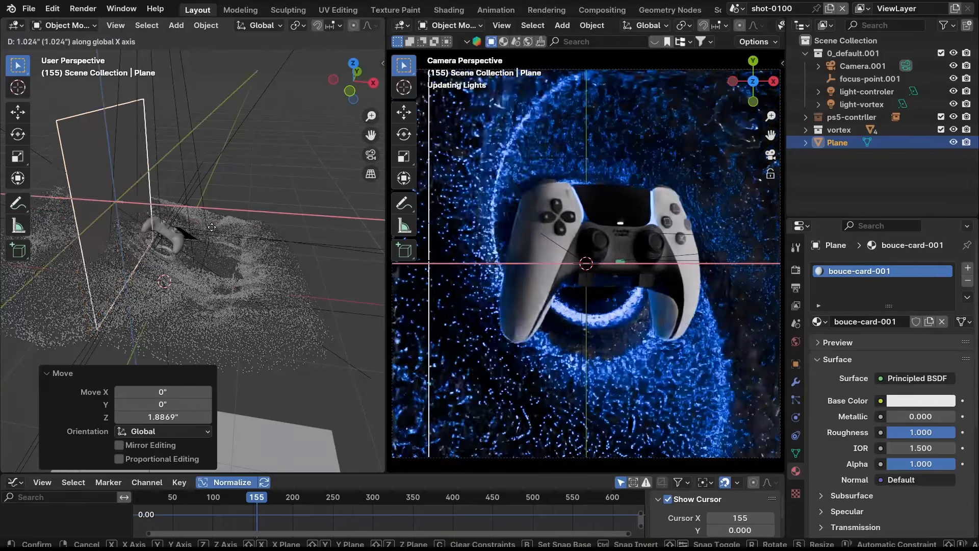
click(220, 222)
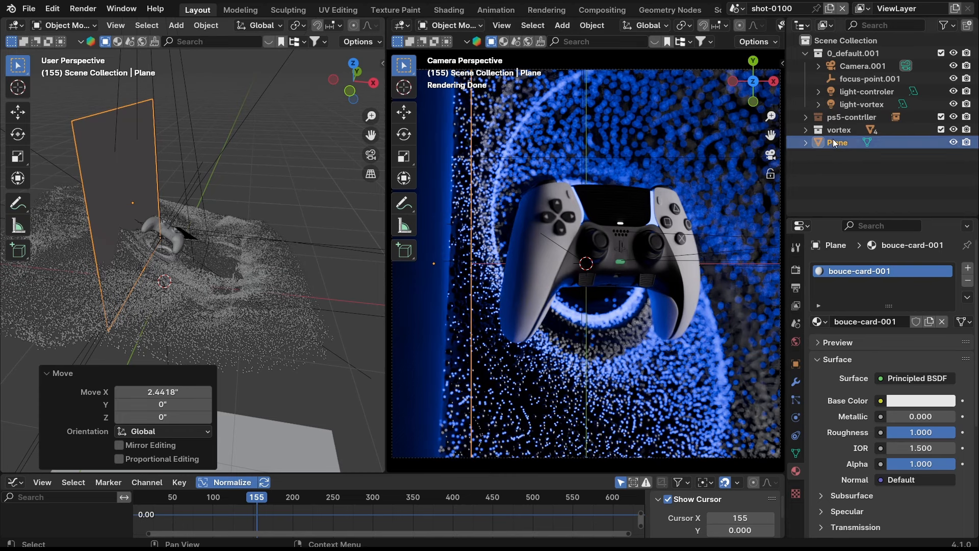
- Put the plane into the ps5-contrller collection and shift it about 9 inches along negative X, away from the controller
drag(834, 142, 844, 122)
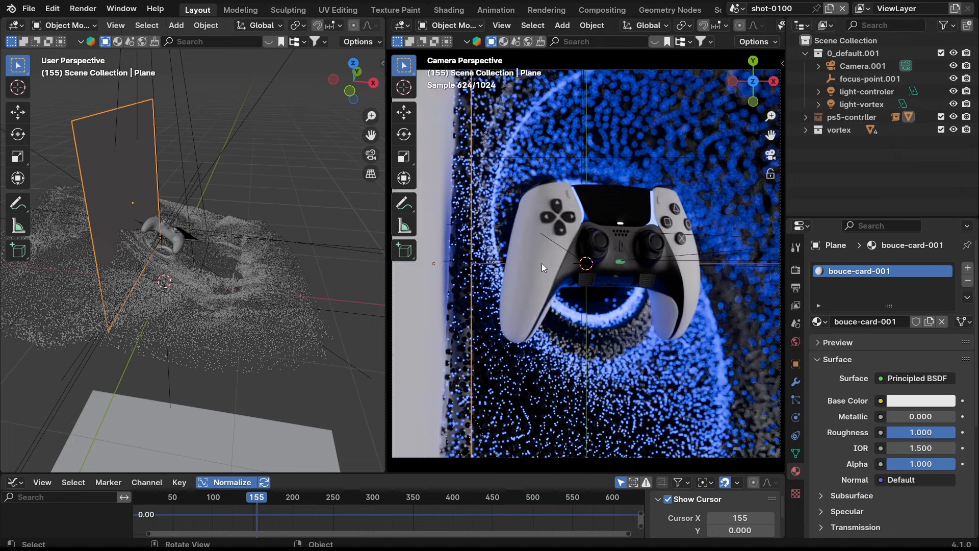
key(g)
key(x)
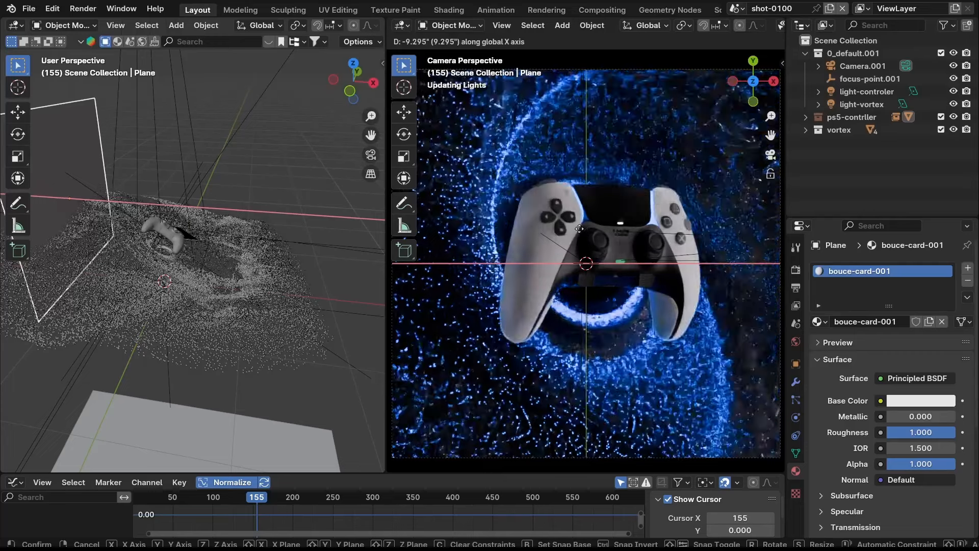
click(592, 231)
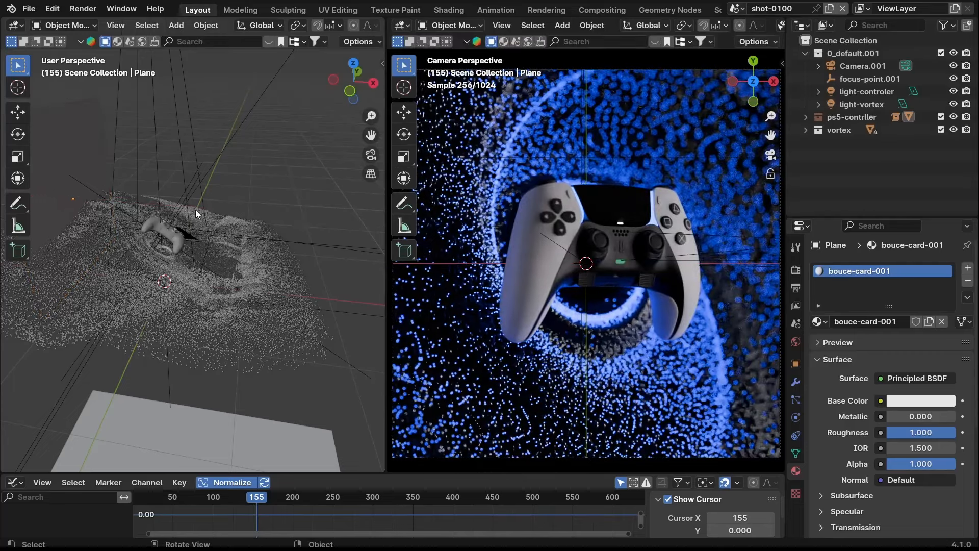
- Duplicate the bounce card in top view, leaving the copy in the same place
middle_drag(197, 210, 83, 224)
key(grave)
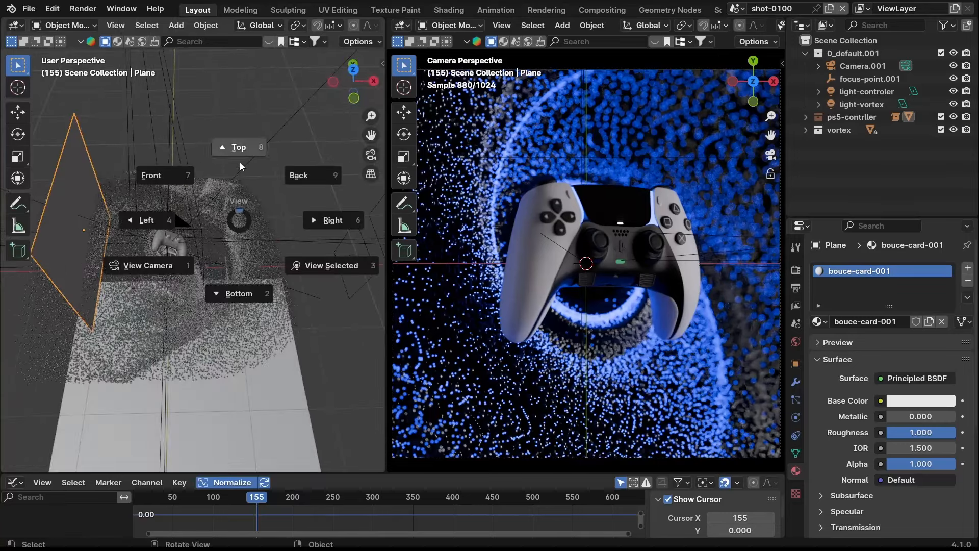
click(239, 162)
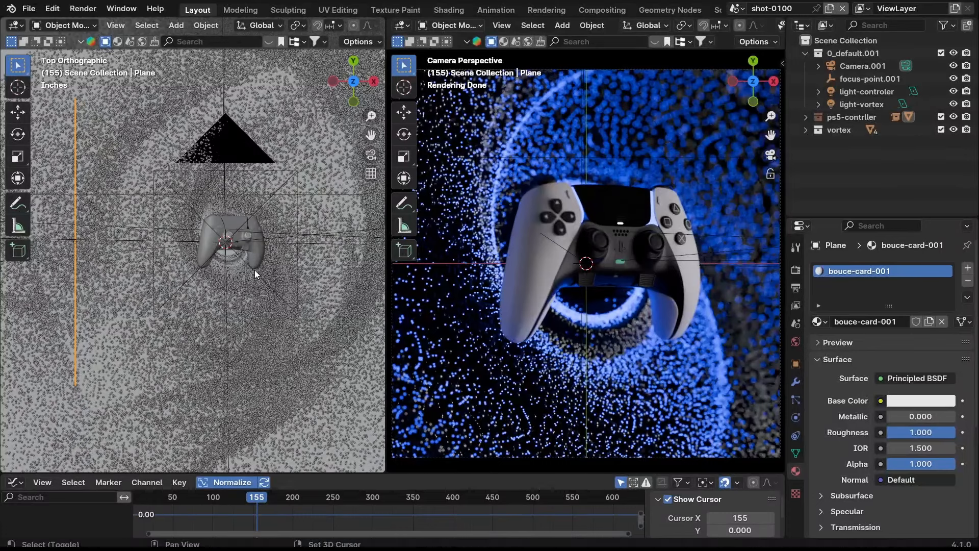
key(shift+d)
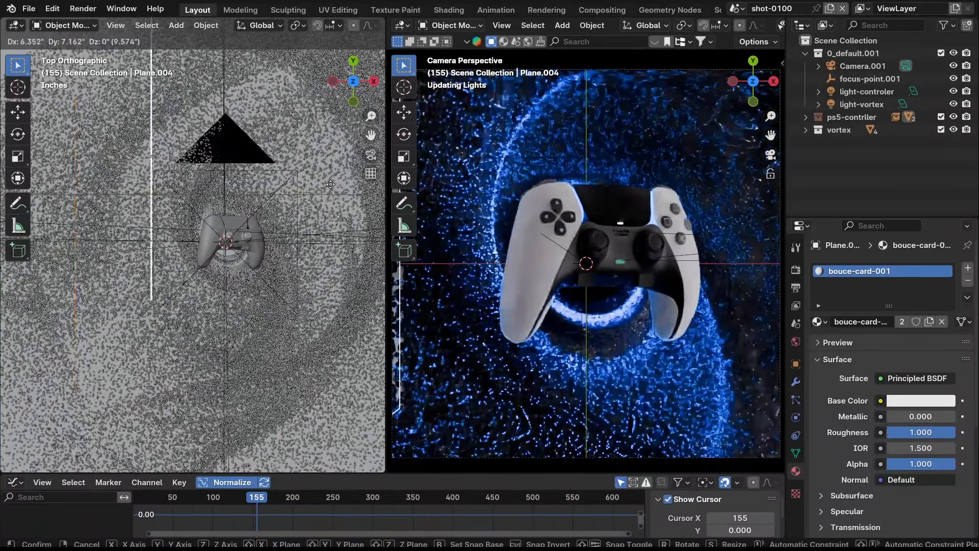
click(330, 185)
- Try a linked copy of the bounce card rotated 90° behind the controller's upper edge, and delete that copy
key(alt+d)
click(66, 128)
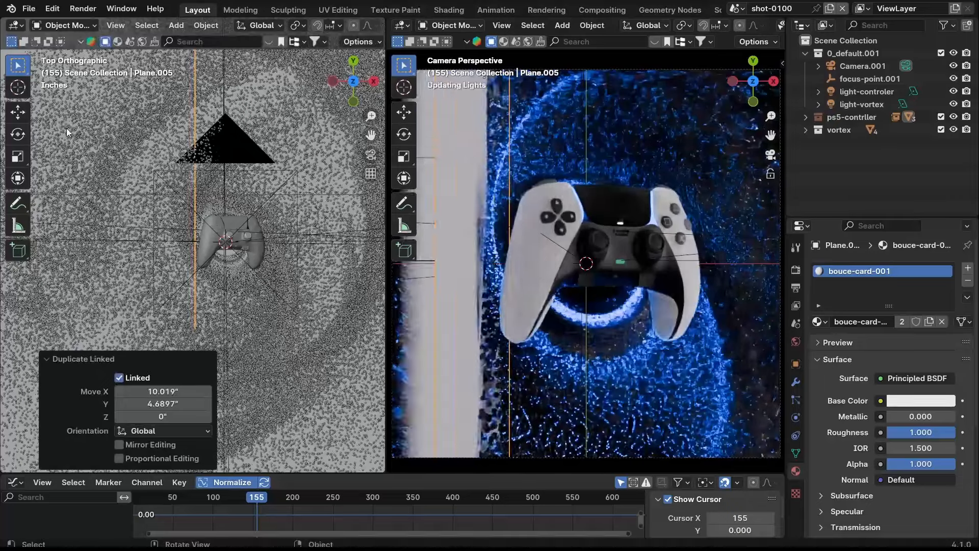
text(r9)
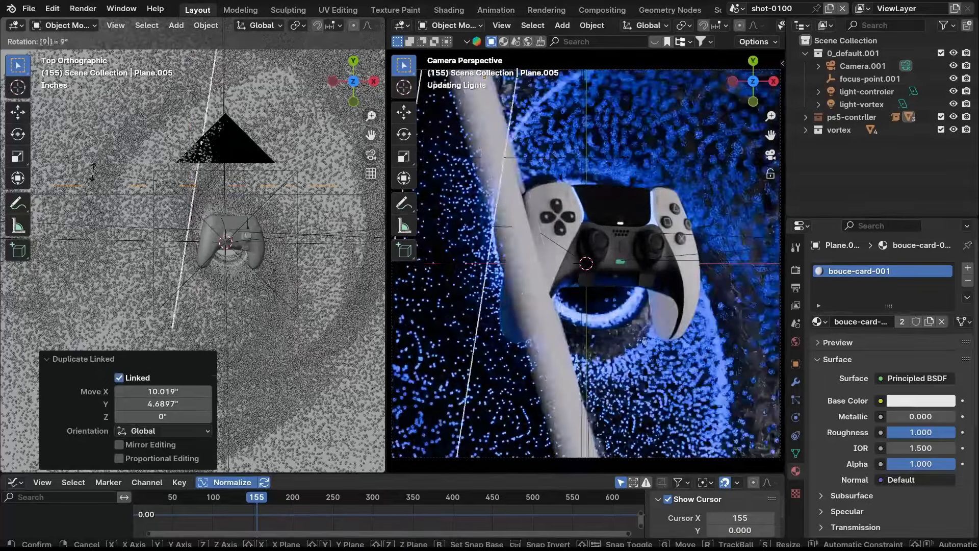
text(0)
key(Return)
key(g)
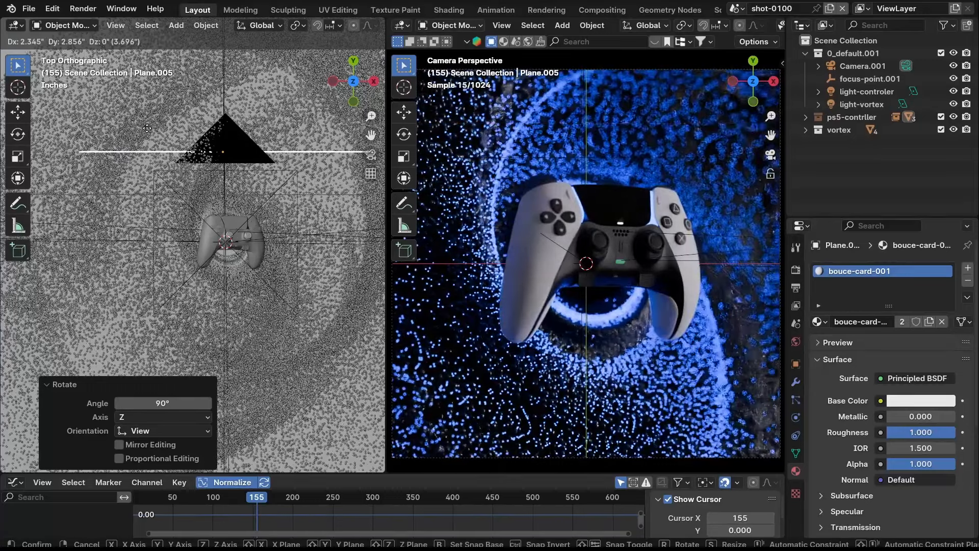
right_click(146, 127)
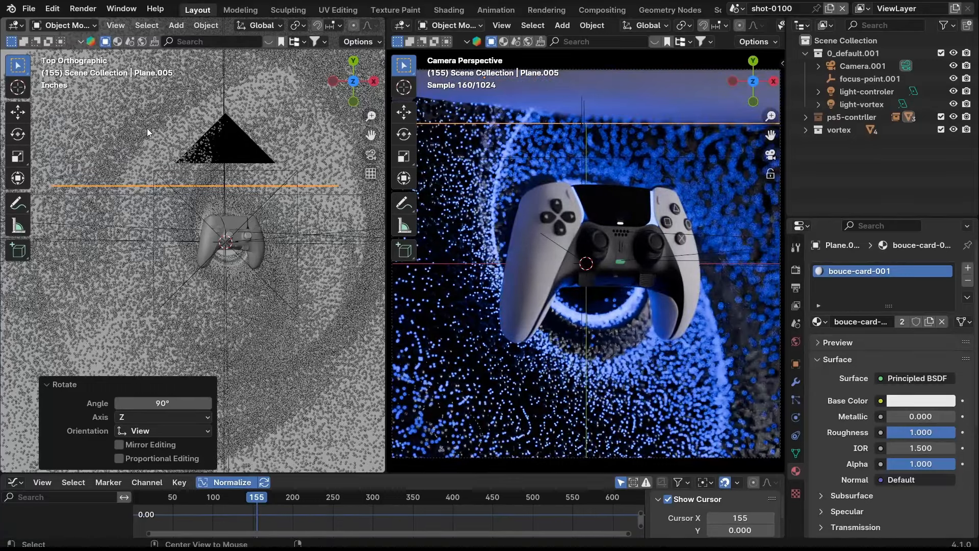
key(x)
key(Return)
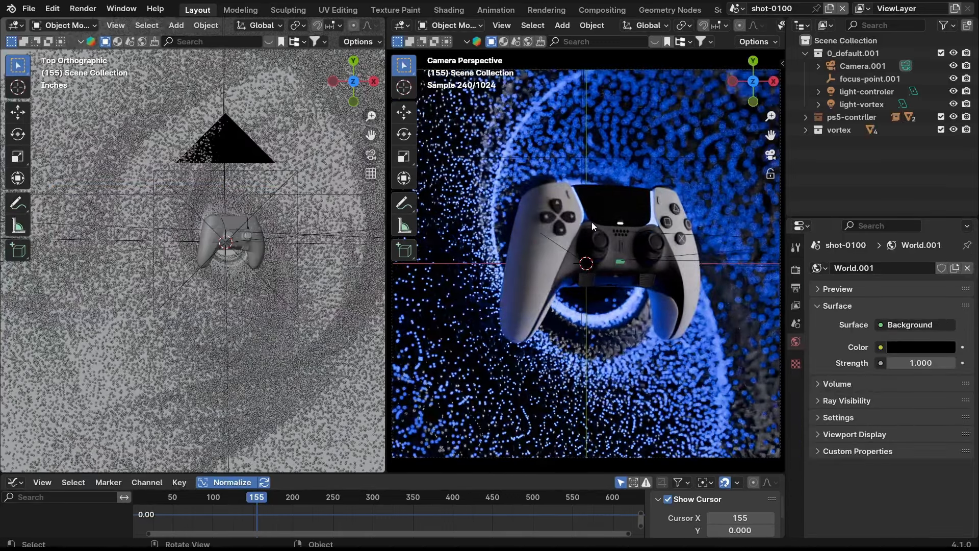
- Add a point light at the origin and raise it about 13.6 inches along Z, above the controller
key(shift+a)
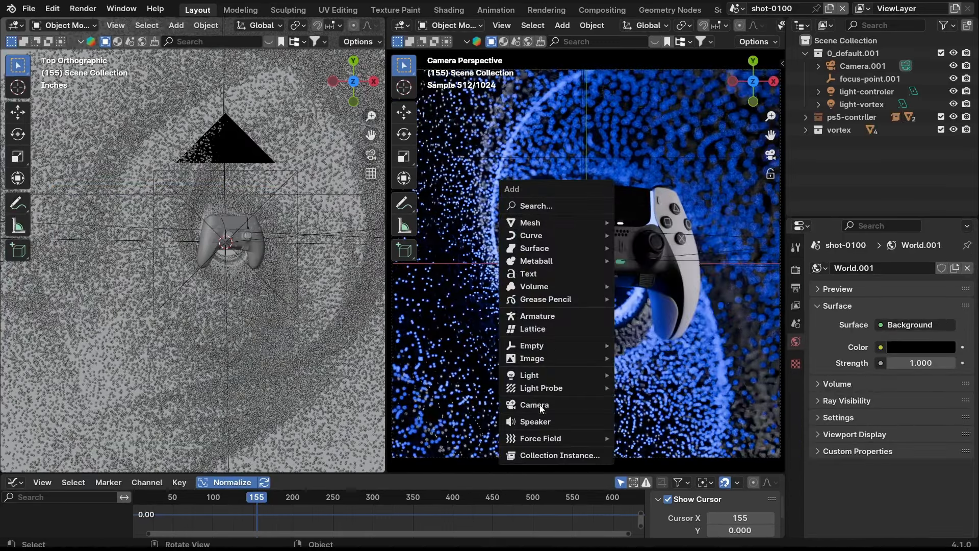
mouse_move(547, 375)
click(650, 375)
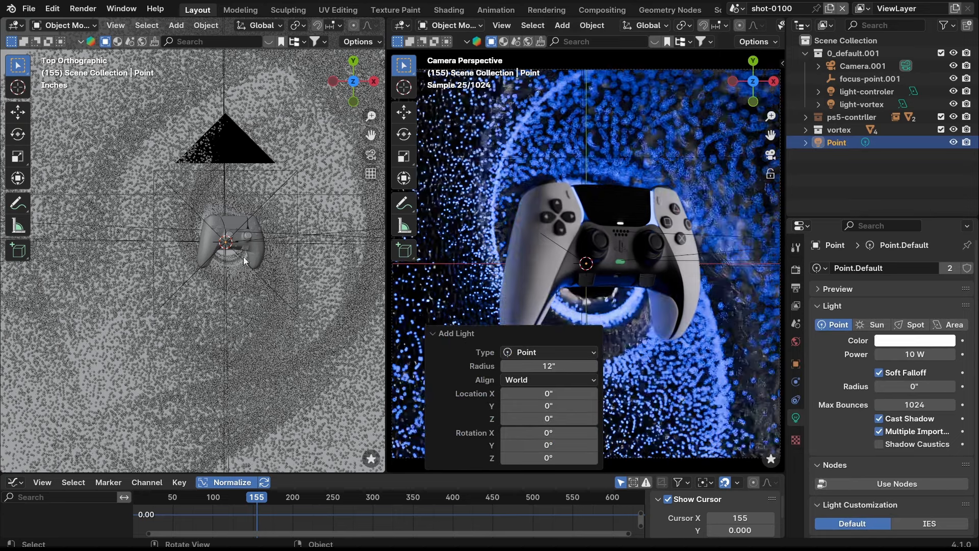
scroll(235, 258, down, 2)
middle_drag(236, 259, 239, 224)
key(g)
key(z)
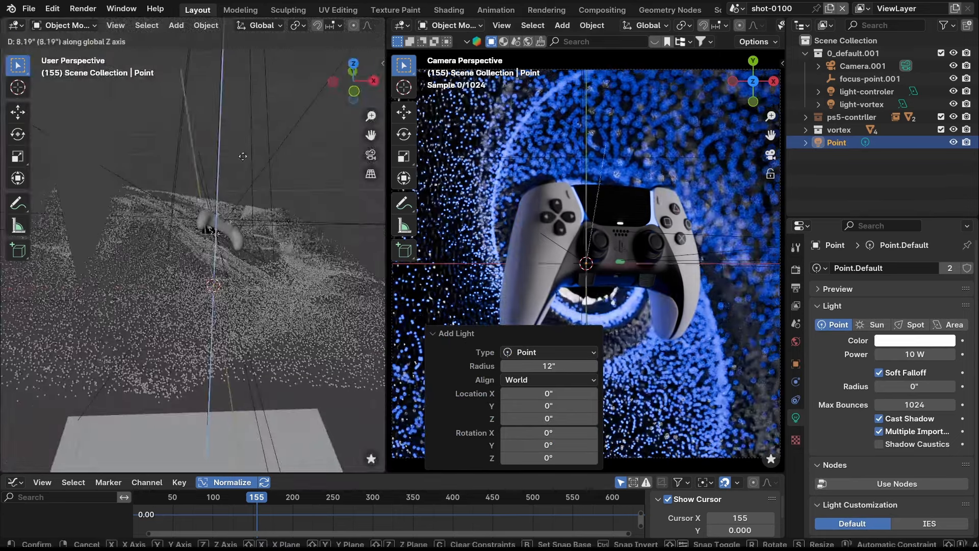
click(244, 124)
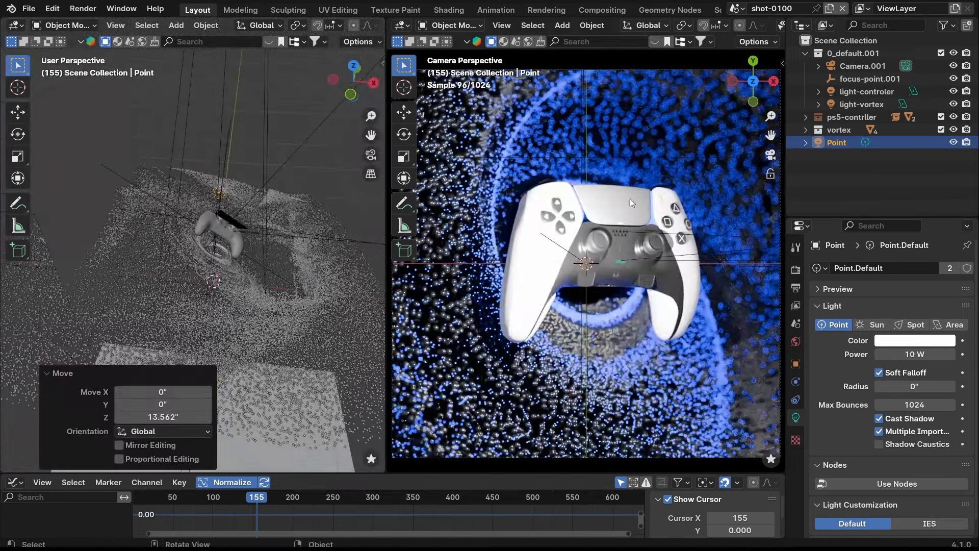
- Move the point light closer to the controller's right grip, about 2.4 inches in X, -1 in Y and -2 in Z
middle_drag(236, 248, 171, 208)
scroll(243, 225, up, 5)
key(g)
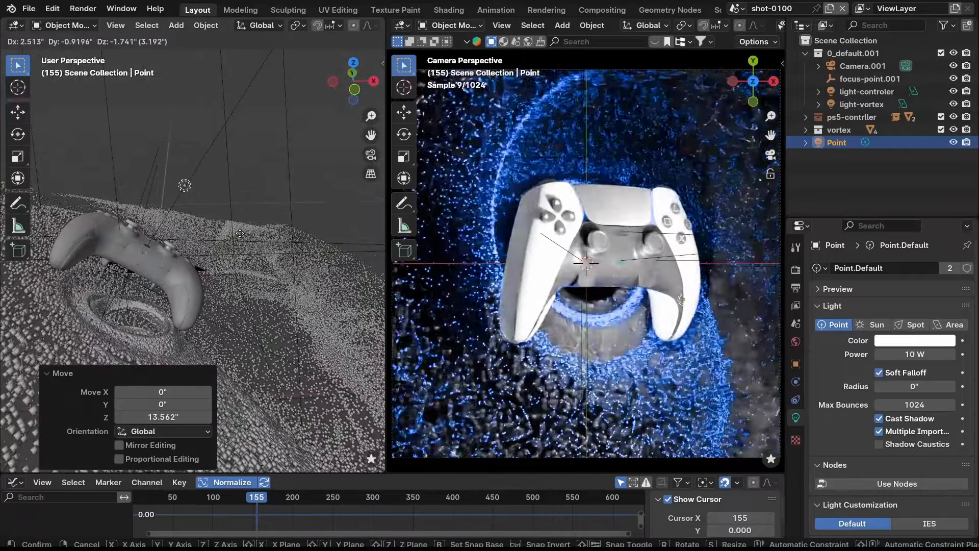
click(236, 260)
- In top view, shift the point light about 4.3 inches along Y to beyond the controller's upper right corner
middle_drag(232, 238, 228, 351)
key(grave)
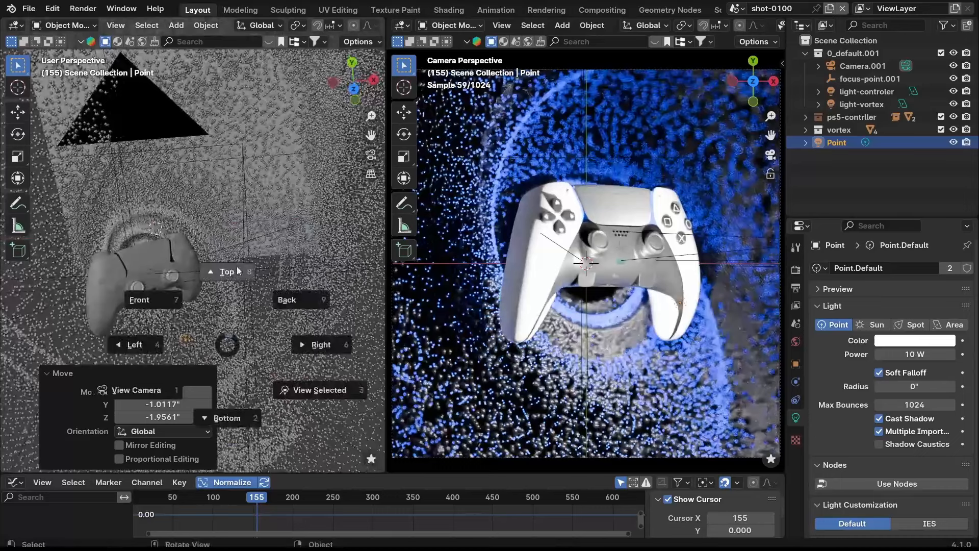
click(235, 260)
key(g)
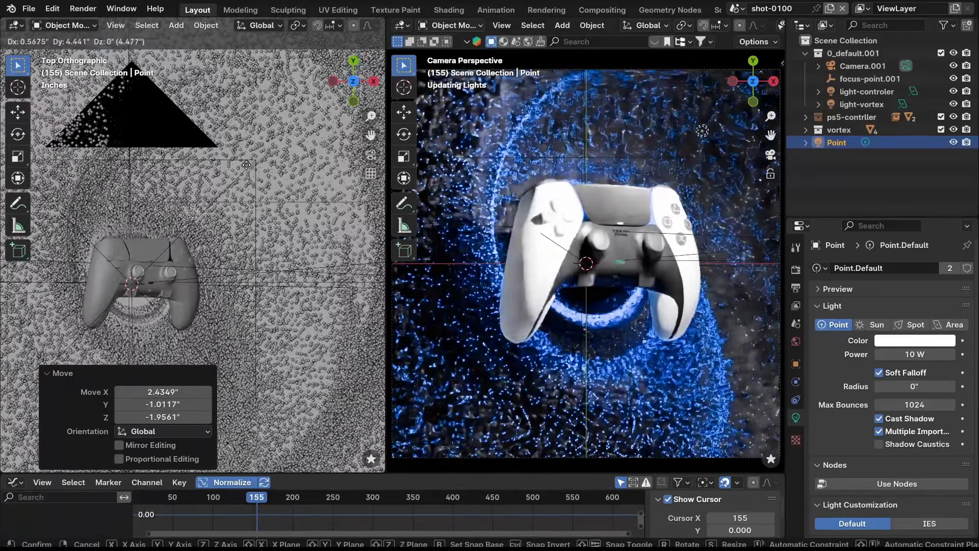
click(238, 167)
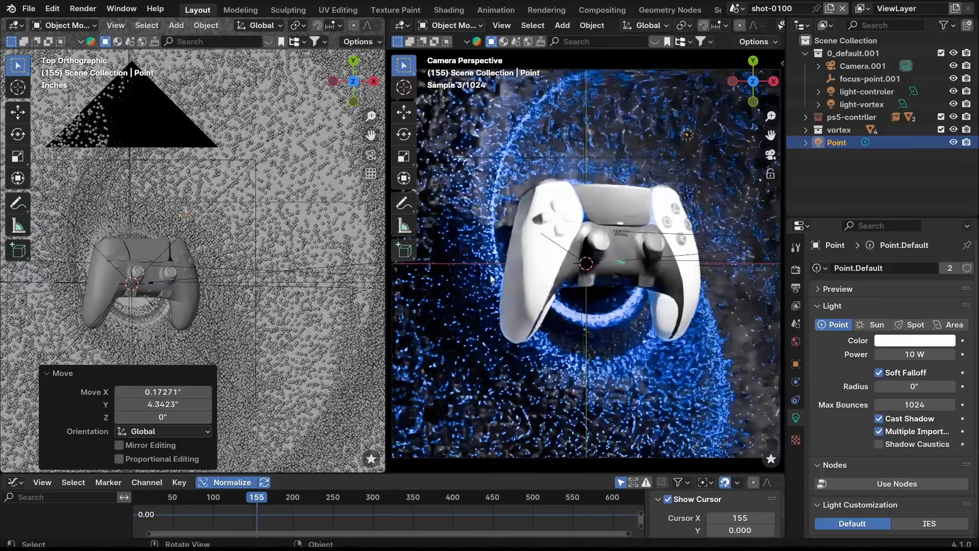
- Compare the point light's effect at powers of 0, 0.5, 0.25 and 0.125 W, and settle on 250 mW
text(0)
key(Return)
click(916, 340)
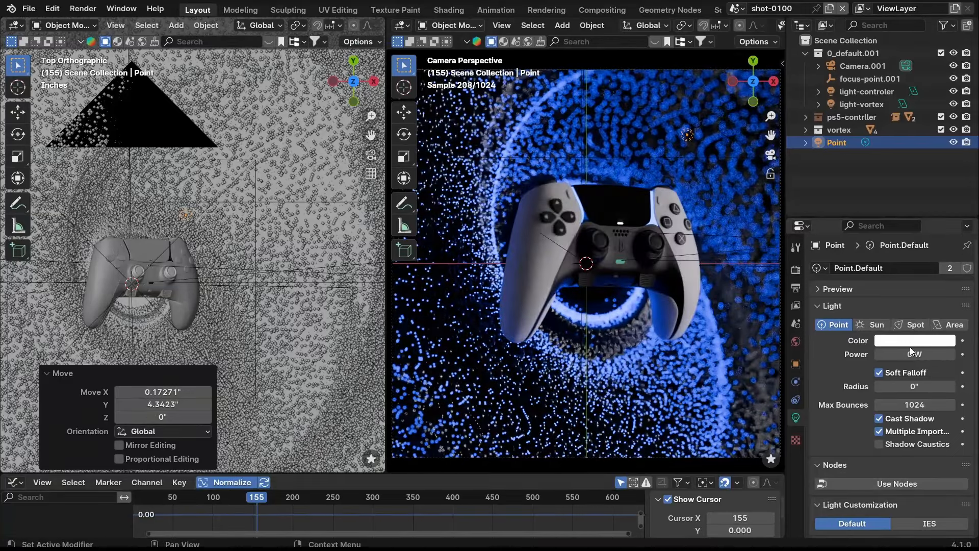
key(Return)
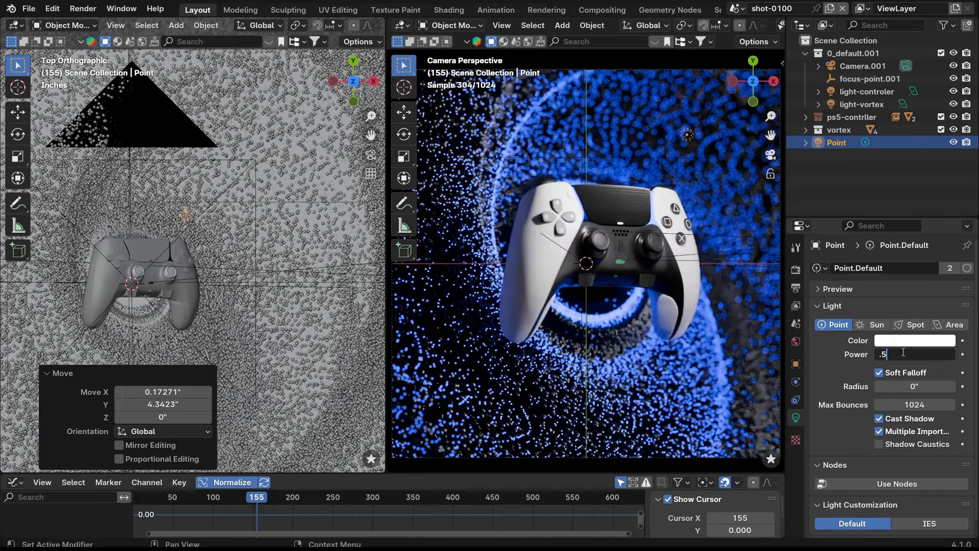
key(Return)
click(903, 353)
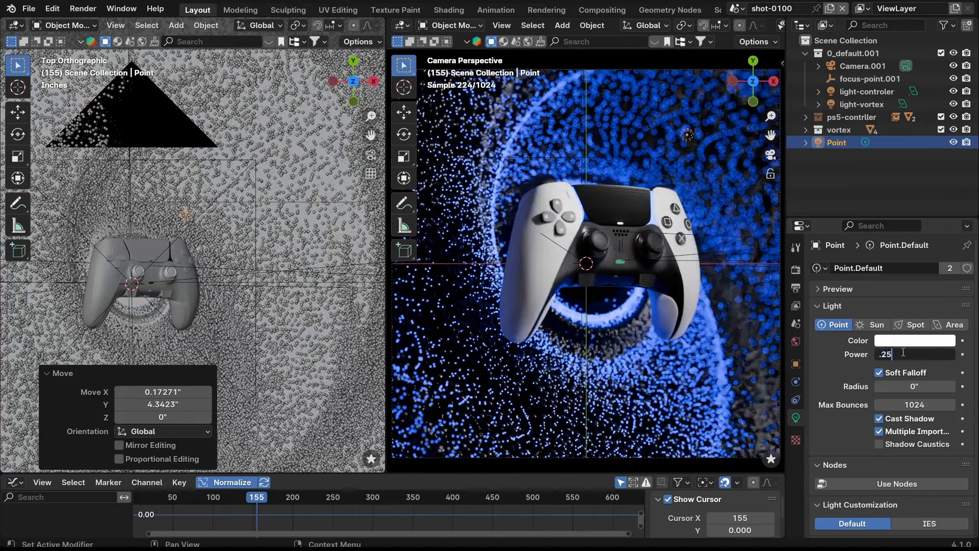
key(Return)
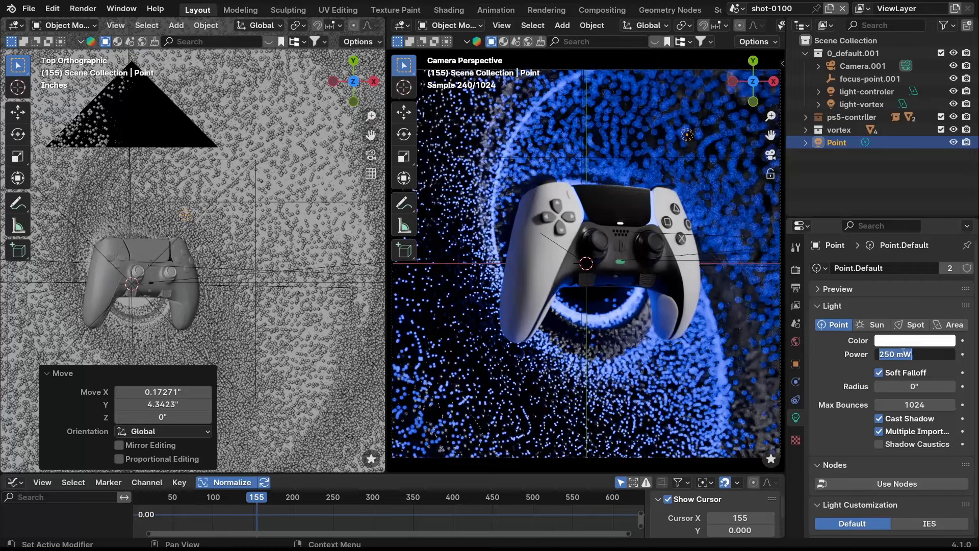
key(Return)
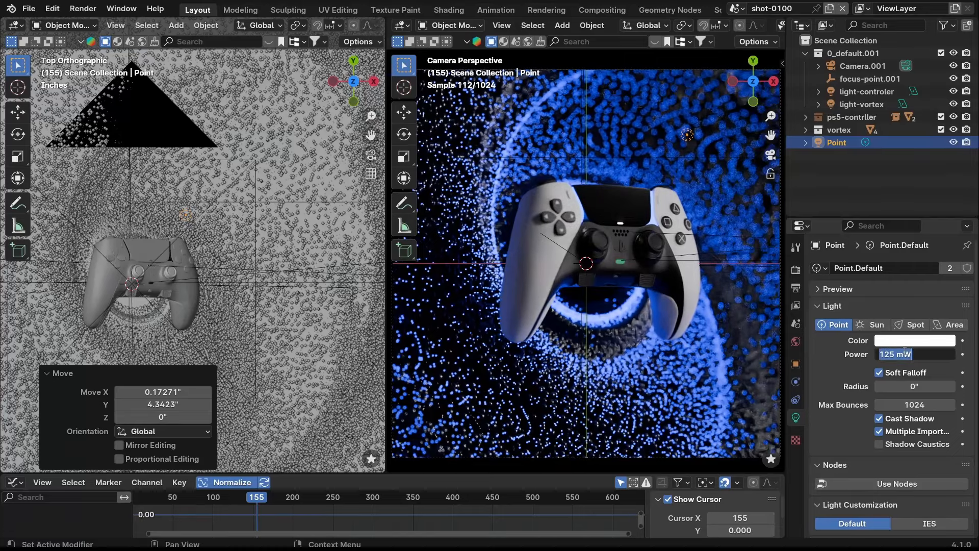
key(Return)
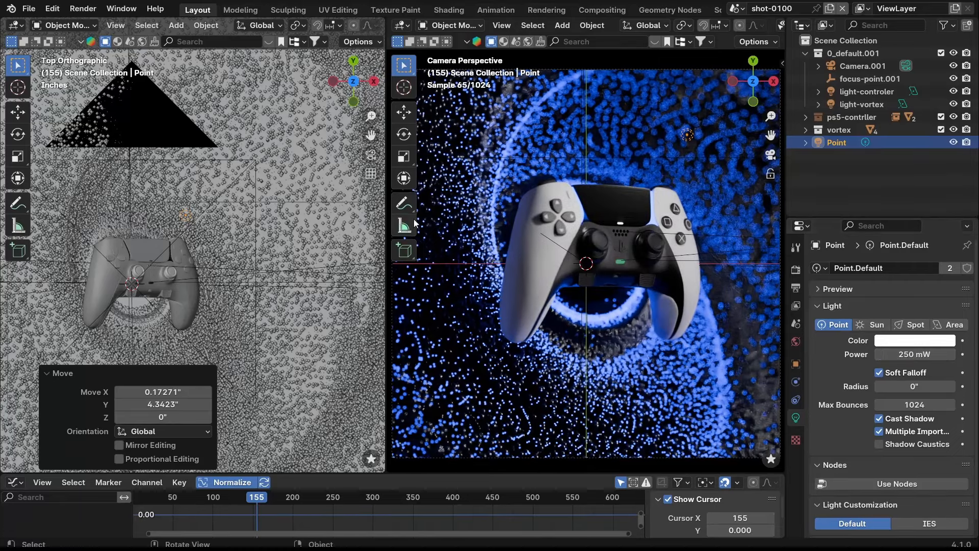
- Move the point light about -0.8 inches in X and -0.5 in Y, toward the controller's upper edge, and leave nothing selected
key(g)
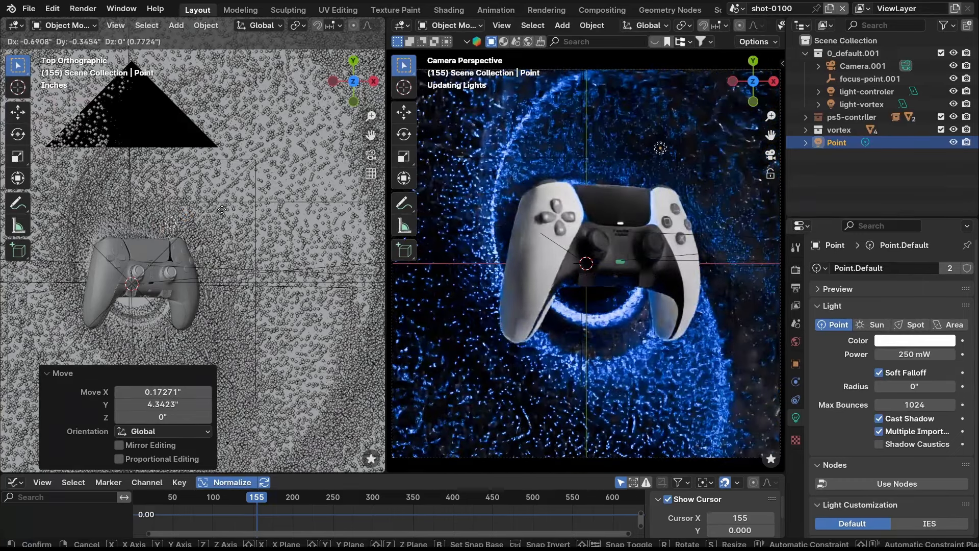
click(220, 211)
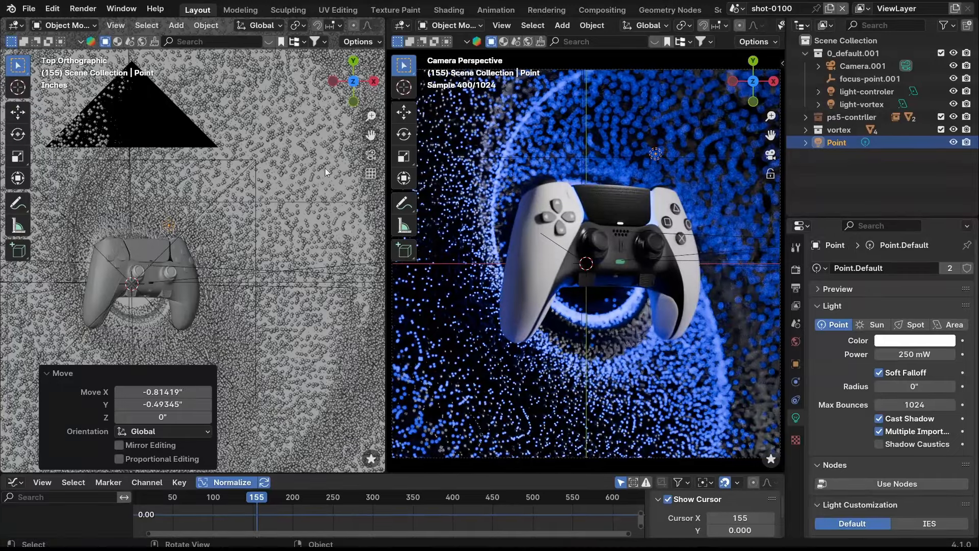
click(640, 214)
click(640, 214)
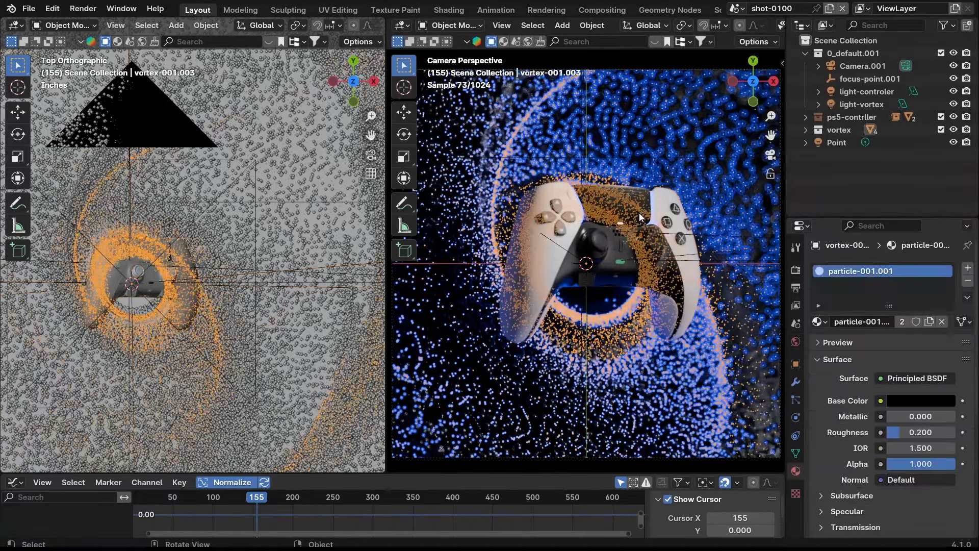
key(h)
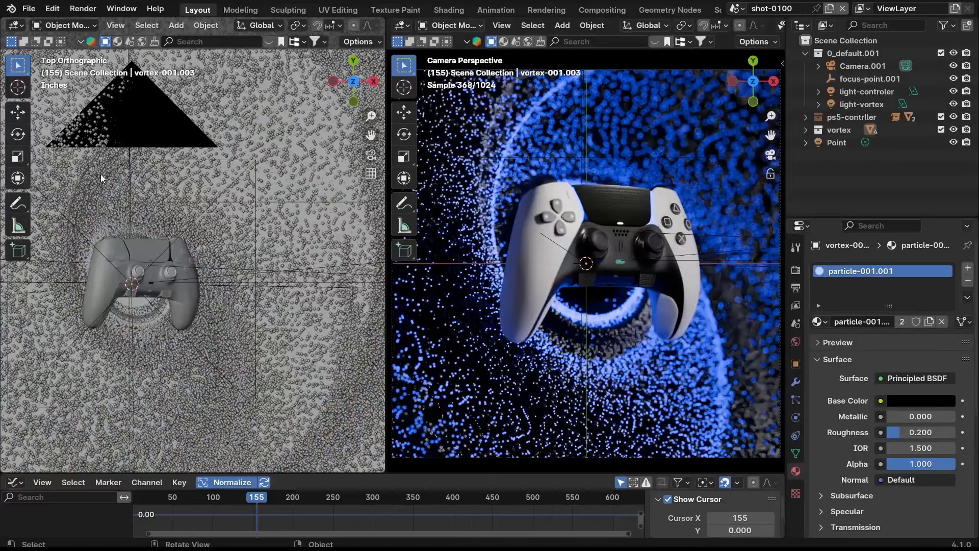
- Select the PS5 controller and inspect the contents of its collection and the controller instance
scroll(129, 243, up, 3)
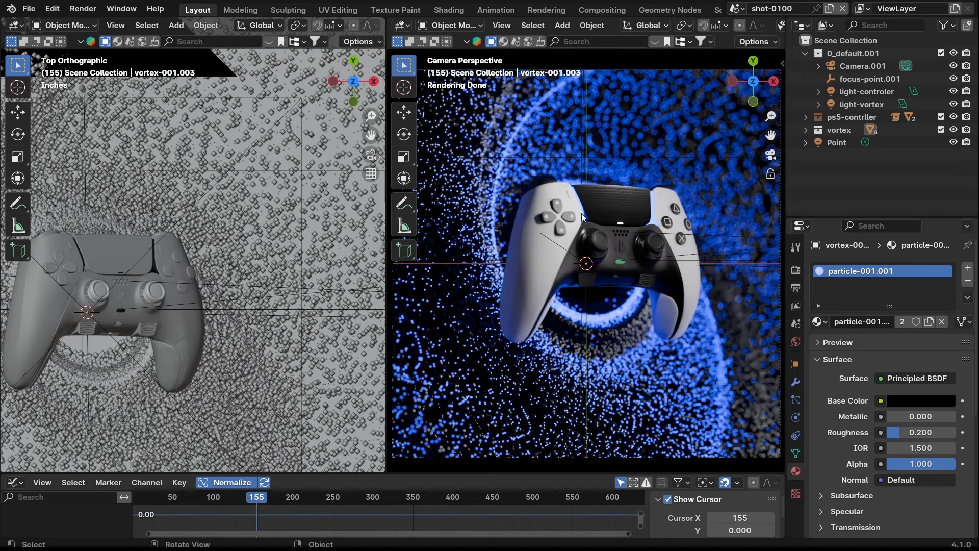
click(575, 228)
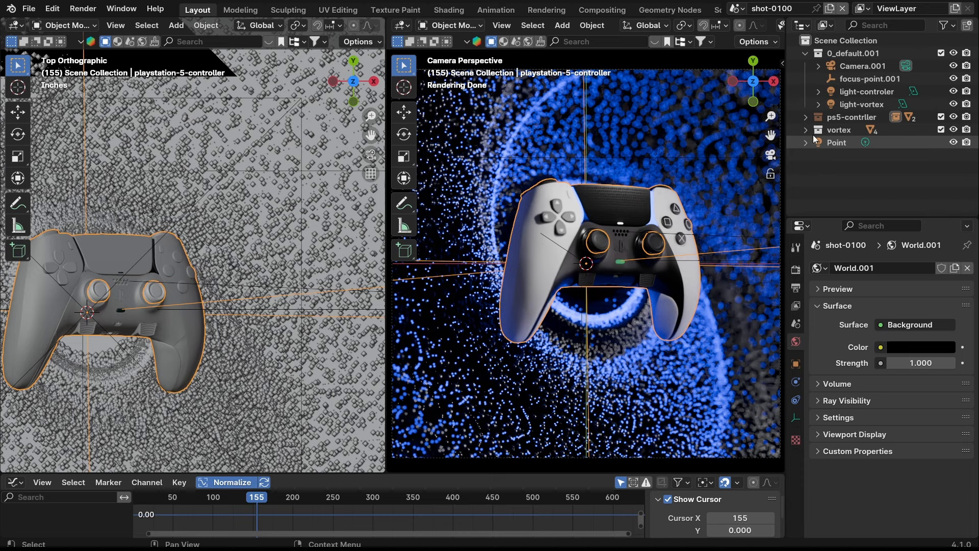
click(809, 117)
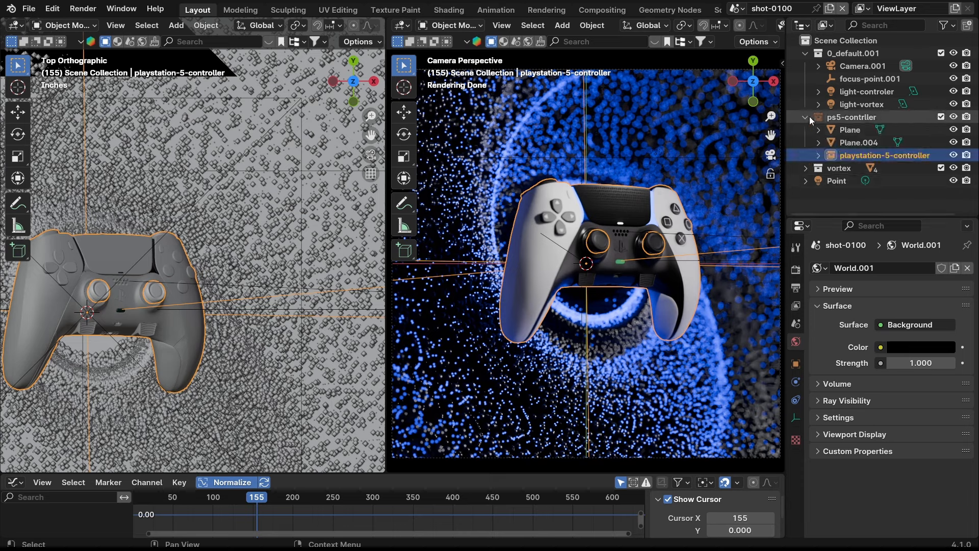
click(818, 155)
click(806, 117)
- Convert the point light to a square area light with a 1-inch size and a 0° spread
middle_drag(173, 267, 194, 254)
click(152, 158)
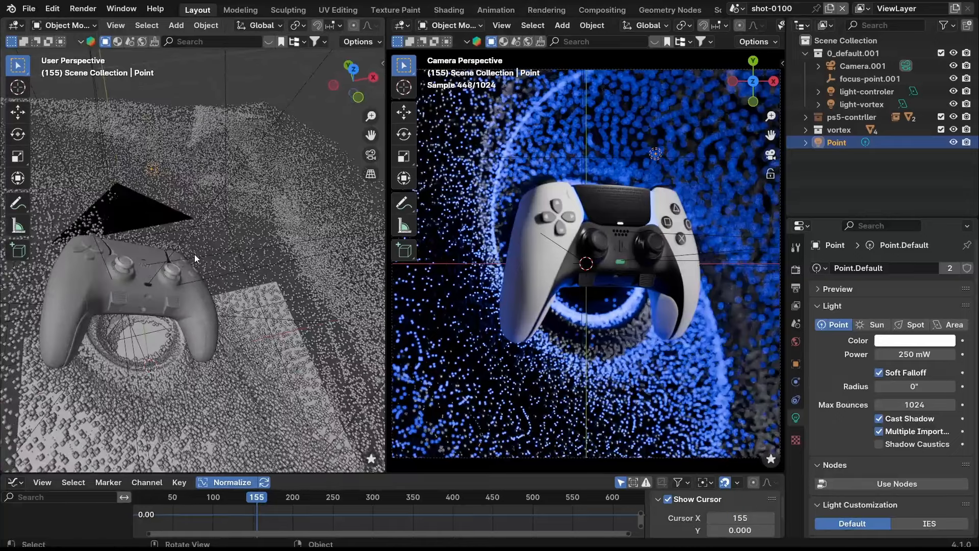
key(x)
key(Escape)
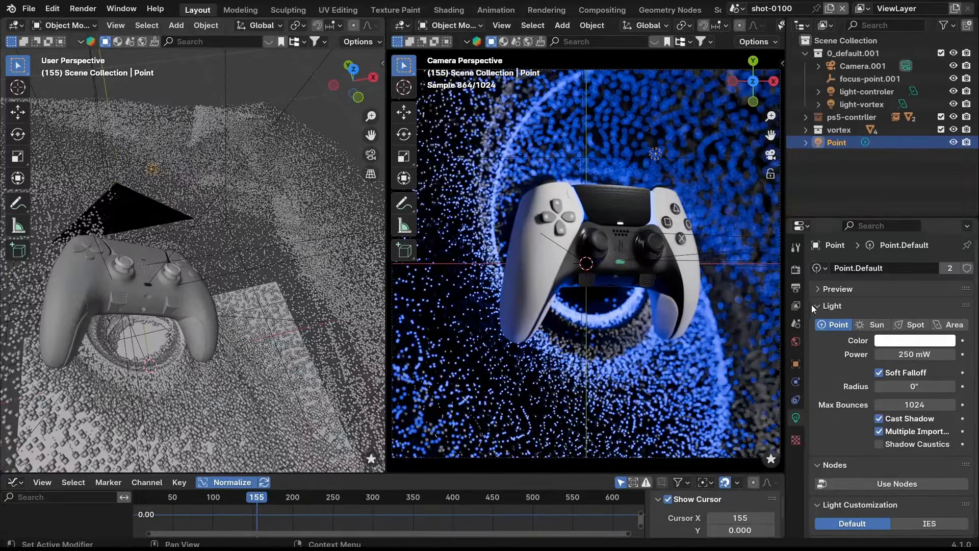
click(948, 326)
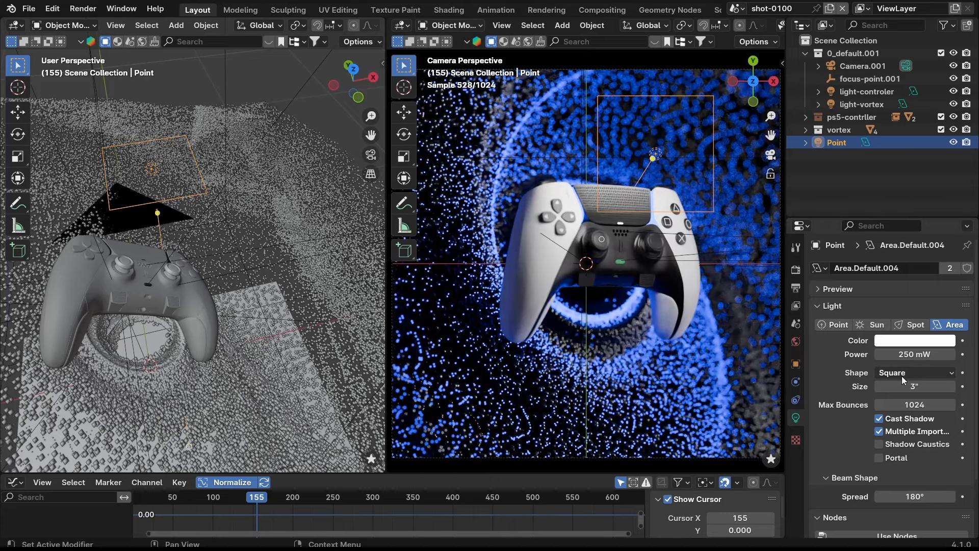
text(1)
key(Return)
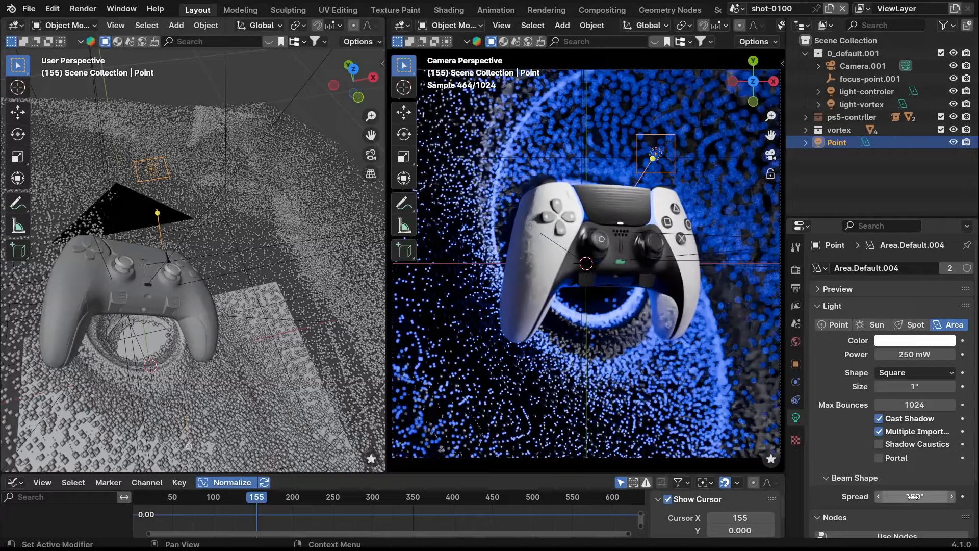
drag(913, 496, 730, 496)
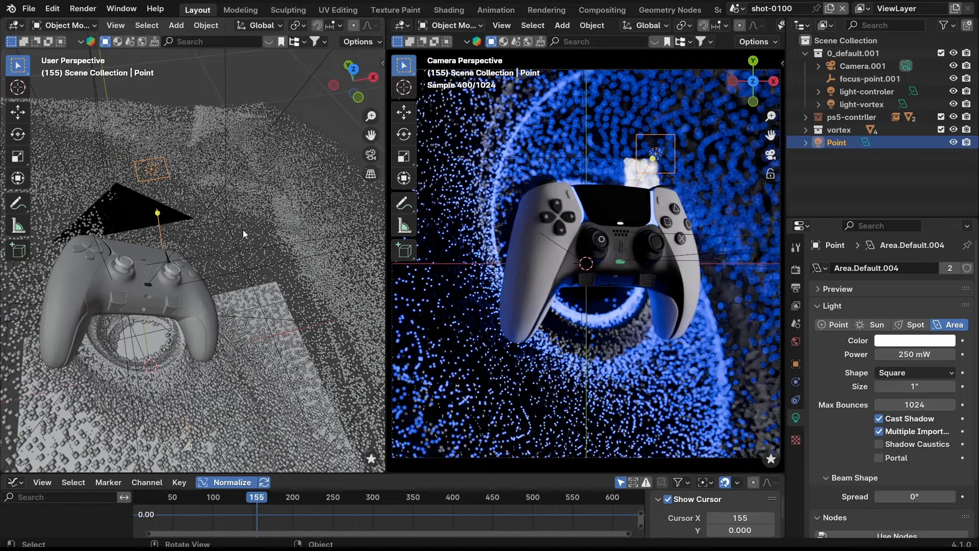
- Move the area light about -2 inches along Y, over the controller's right thumbstick, keeping its spread at 0°
middle_drag(244, 233, 202, 258)
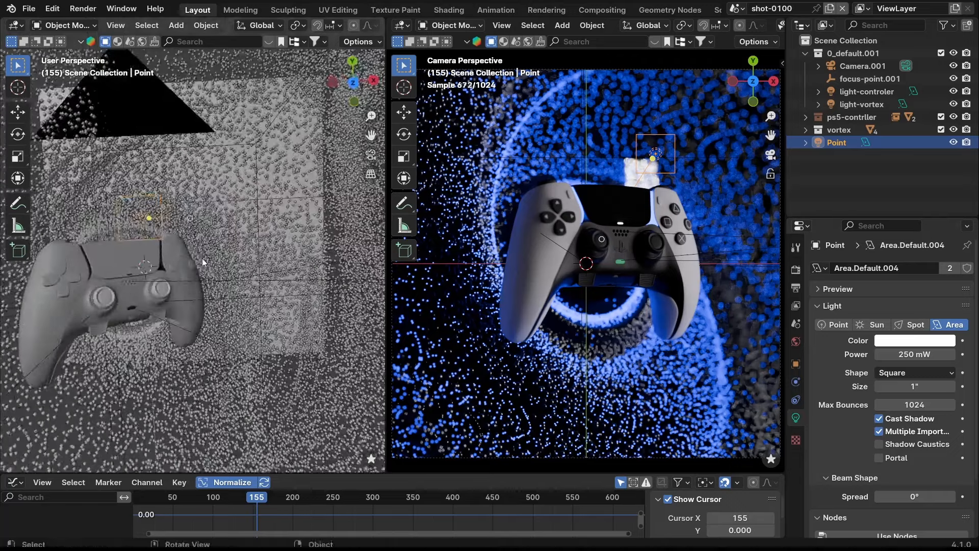
key(g)
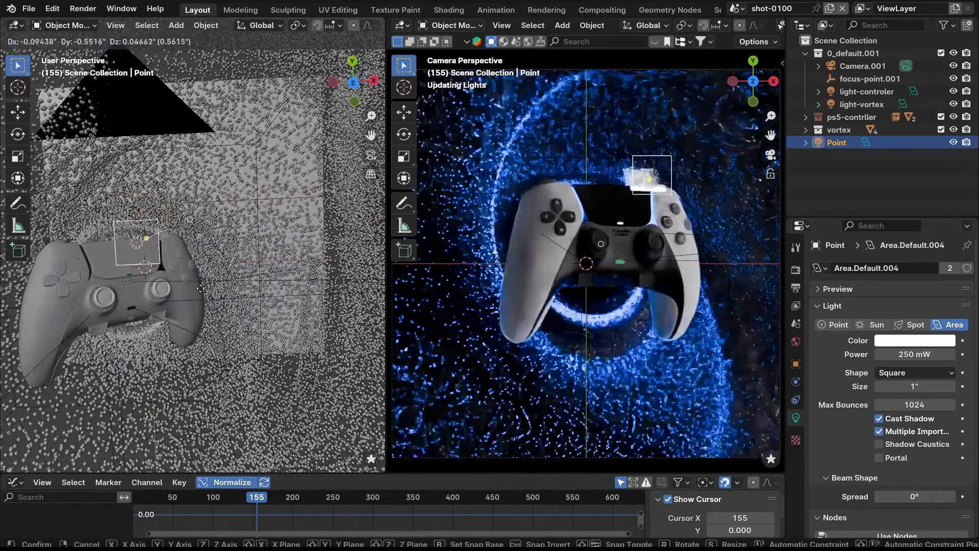
click(200, 347)
middle_drag(215, 311, 447, 313)
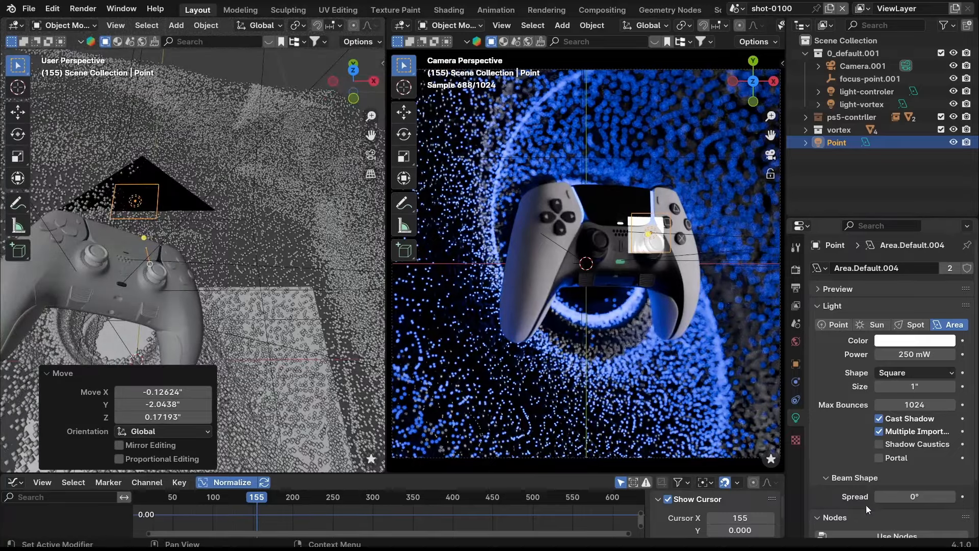
mouse_move(888, 500)
mouse_down()
mouse_move(926, 500)
mouse_move(887, 500)
mouse_up()
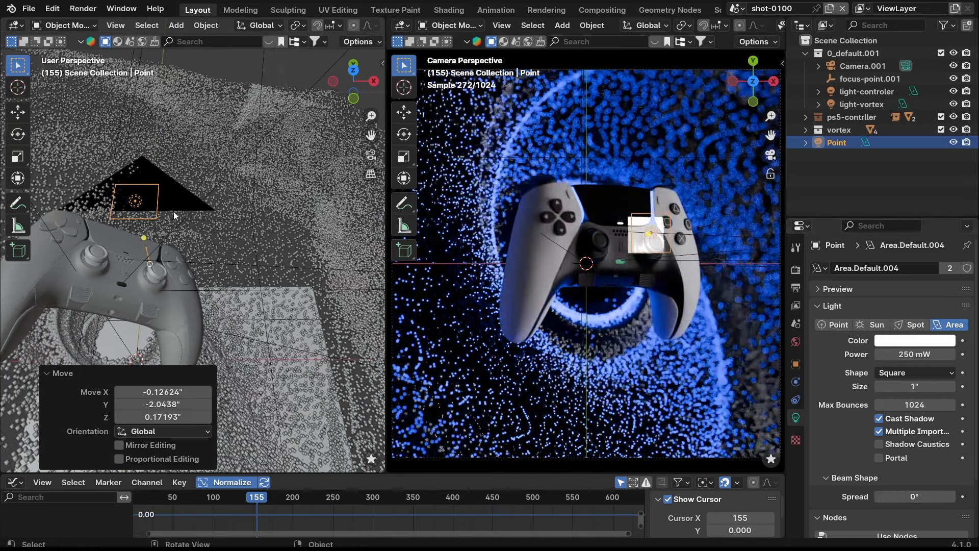
- Raise the area light about 1.5 inches along Z, farther above the right thumbstick
middle_drag(185, 231, 186, 204)
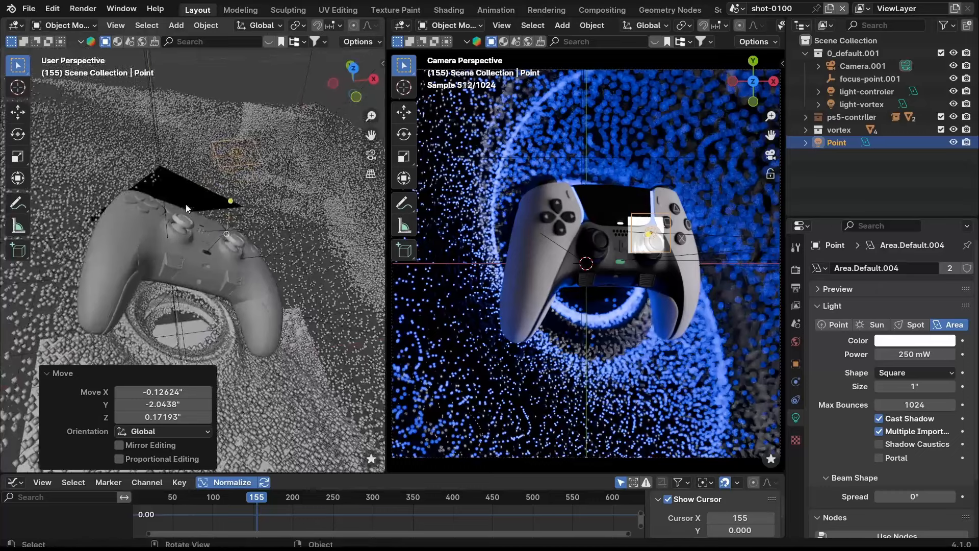
key(g)
key(z)
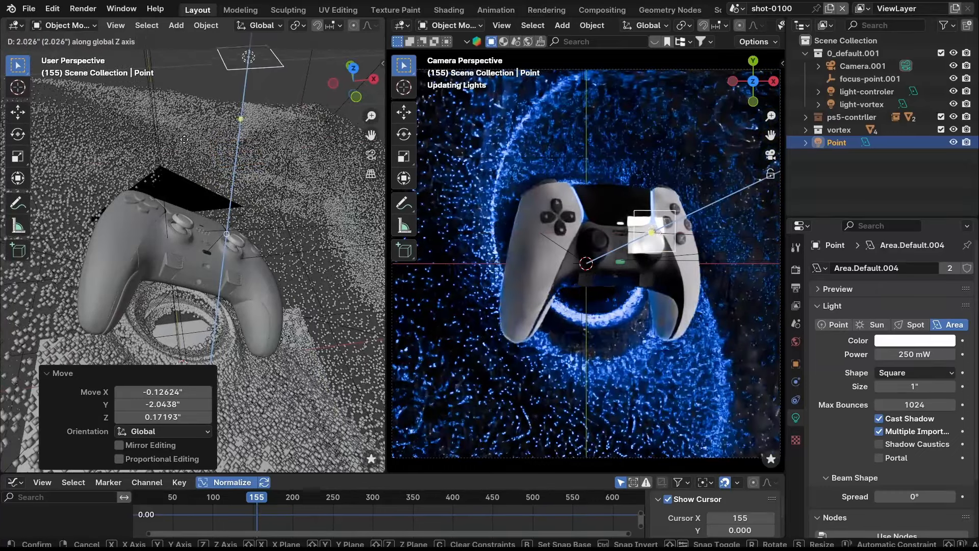
click(181, 159)
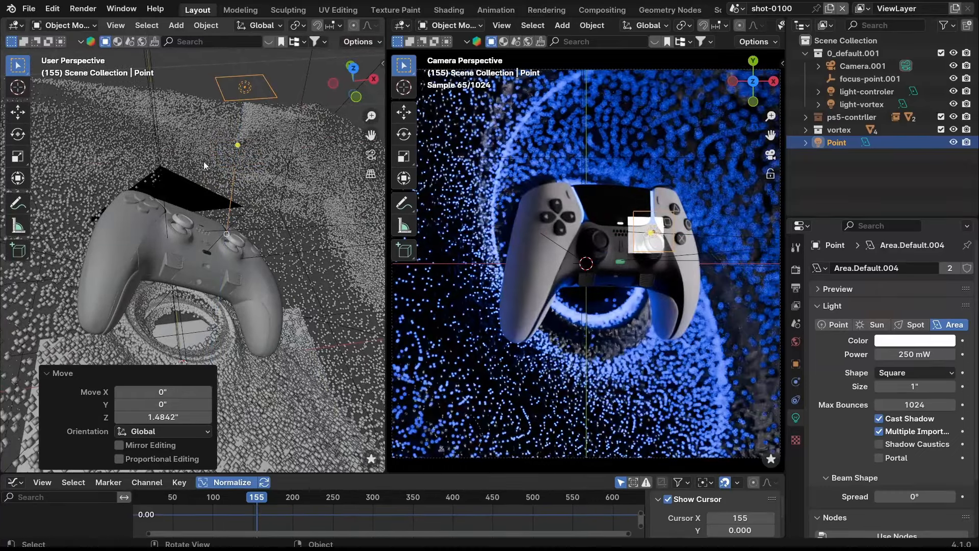
- In top view, shift the area light about -0.4 inches in X and 1.3 in Y to the touchpad, and rotate it about -22.8°
middle_drag(186, 154, 225, 232)
key(grave)
click(232, 173)
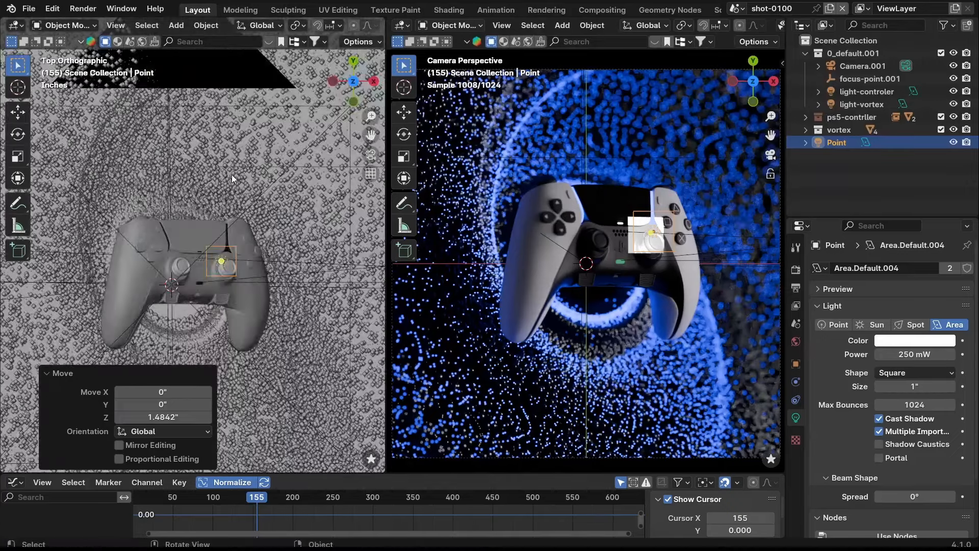
key(g)
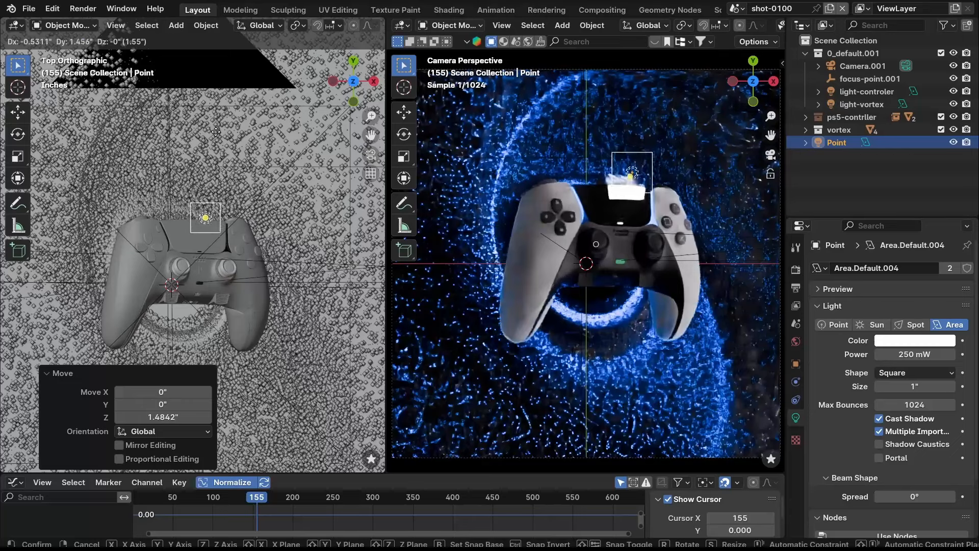
click(221, 139)
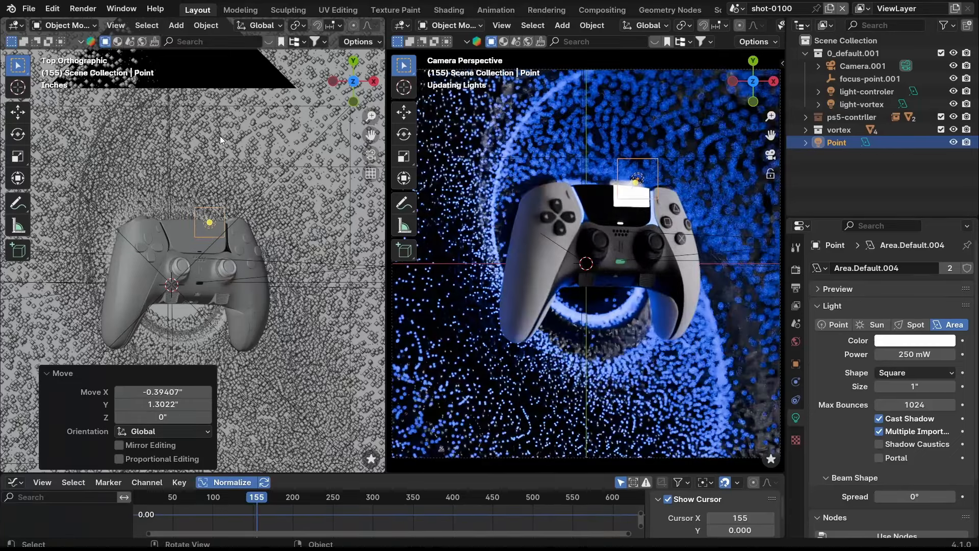
key(r)
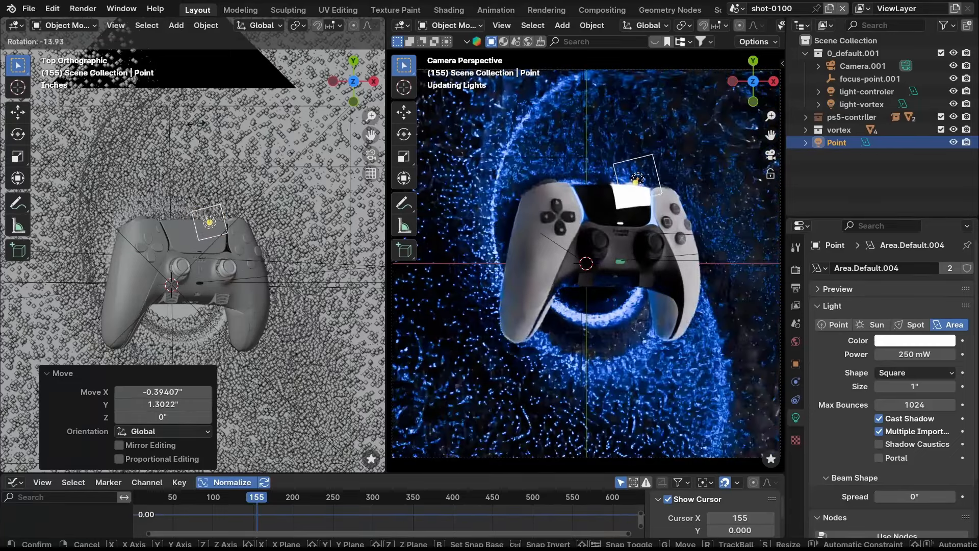
click(196, 123)
- Raise the rotated area light about 0.5 inches along Z above the touchpad
middle_drag(179, 119, 243, 161)
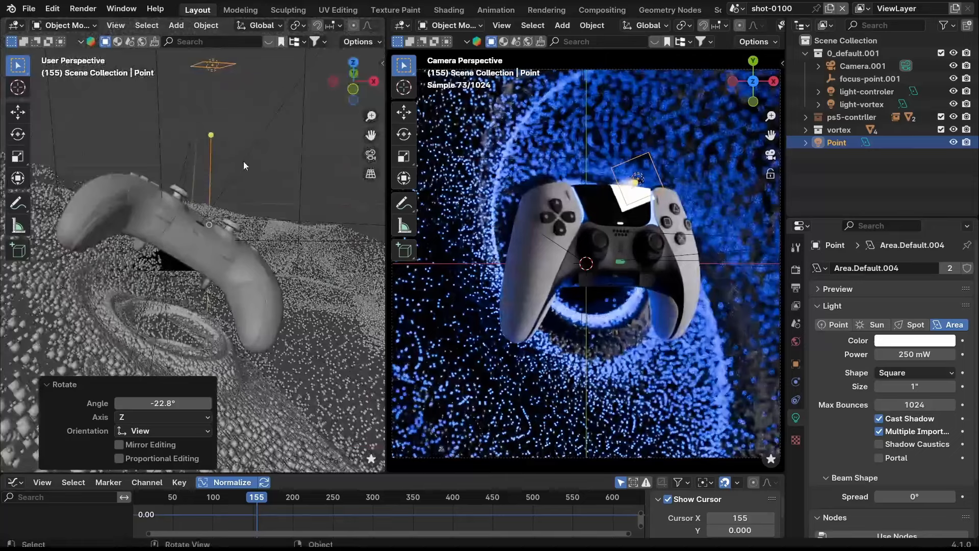
key(g)
key(z)
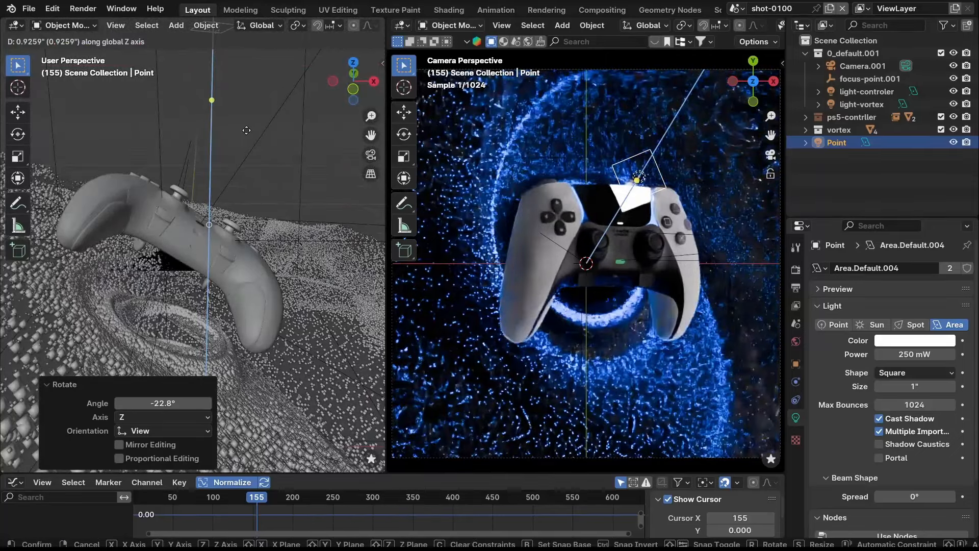
click(248, 121)
mouse_move(250, 184)
middle_down()
mouse_move(249, 169)
mouse_move(246, 203)
middle_up()
key(g)
key(z)
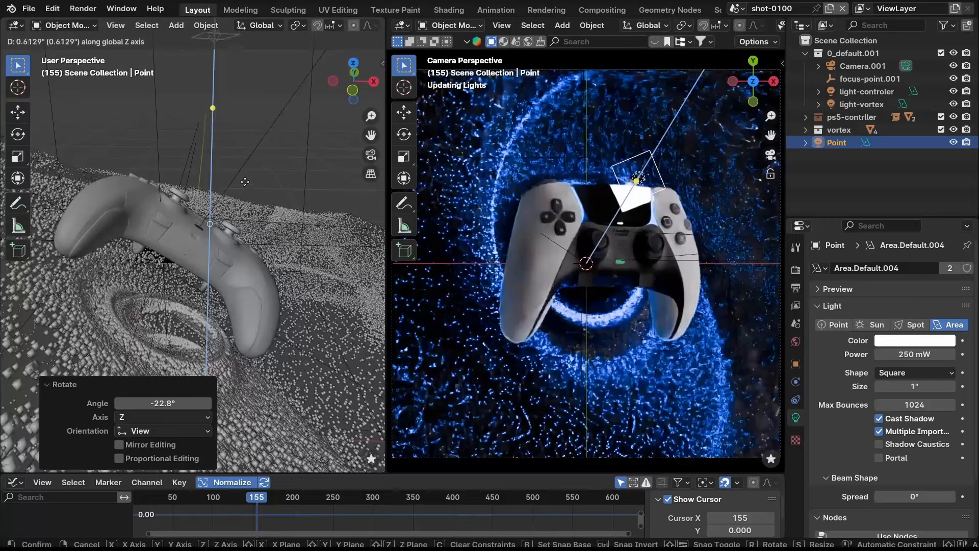
click(245, 182)
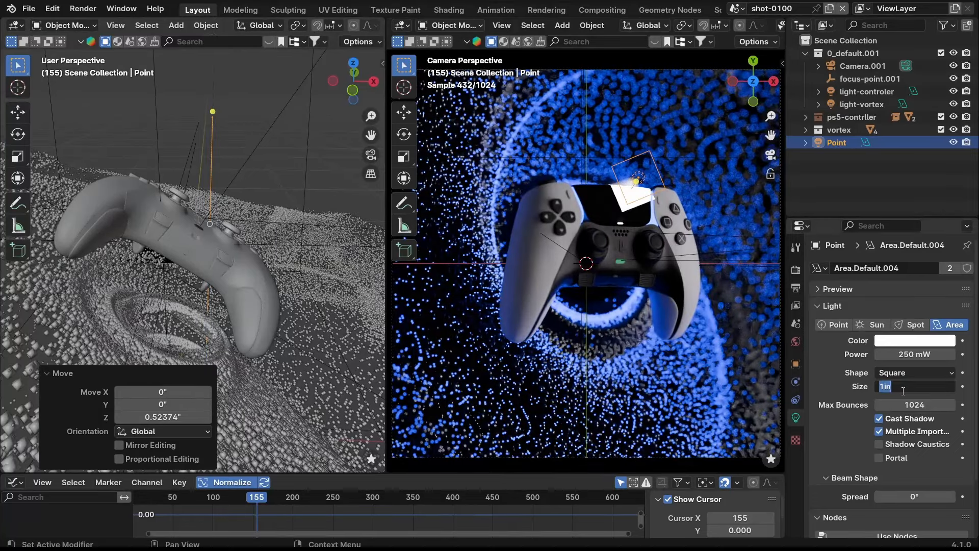
- Set the area light's size to 0.5 inches and widen its spread to about 6.8°
key(Return)
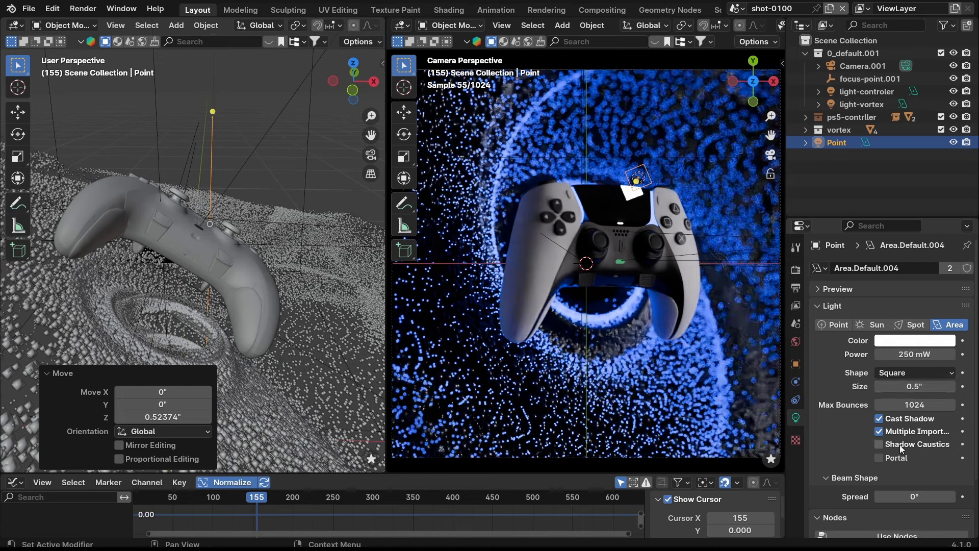
drag(913, 496, 919, 496)
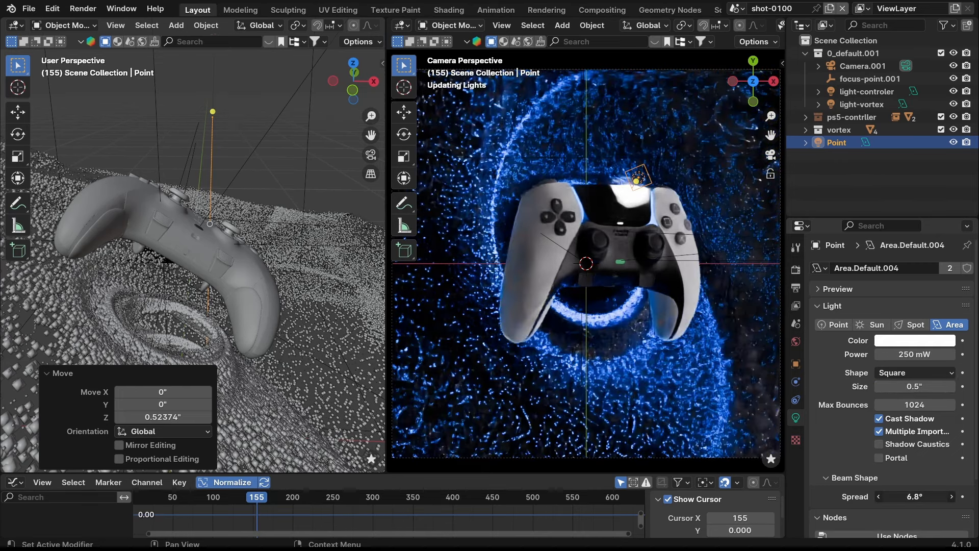
- Widen the area light's spread to 32°
drag(926, 496, 942, 496)
click(914, 497)
text(32)
key(Return)
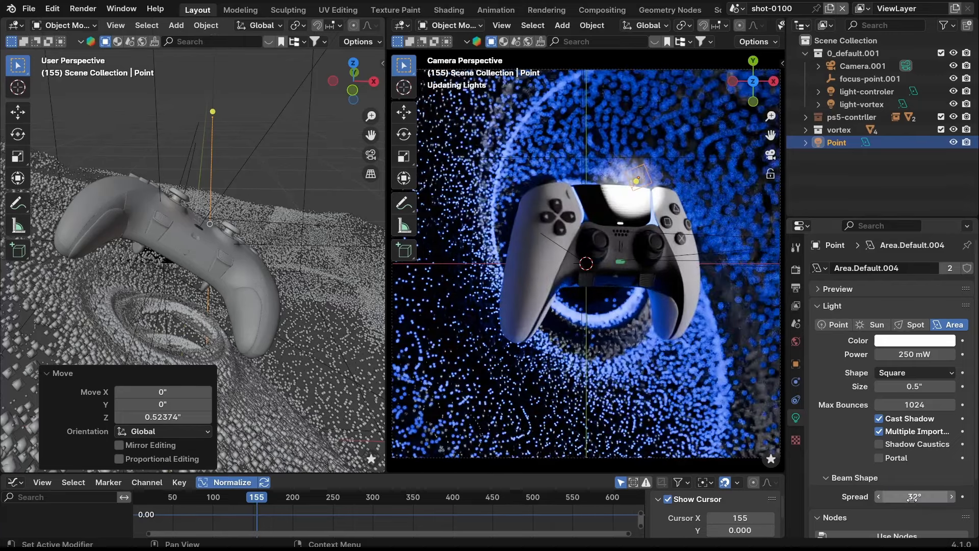
- In top view, move the area light about -0.63 inches in X and 0.82 inches in Y, beyond the touchpad's upper edge
middle_drag(325, 323, 214, 246)
key(grave)
click(221, 199)
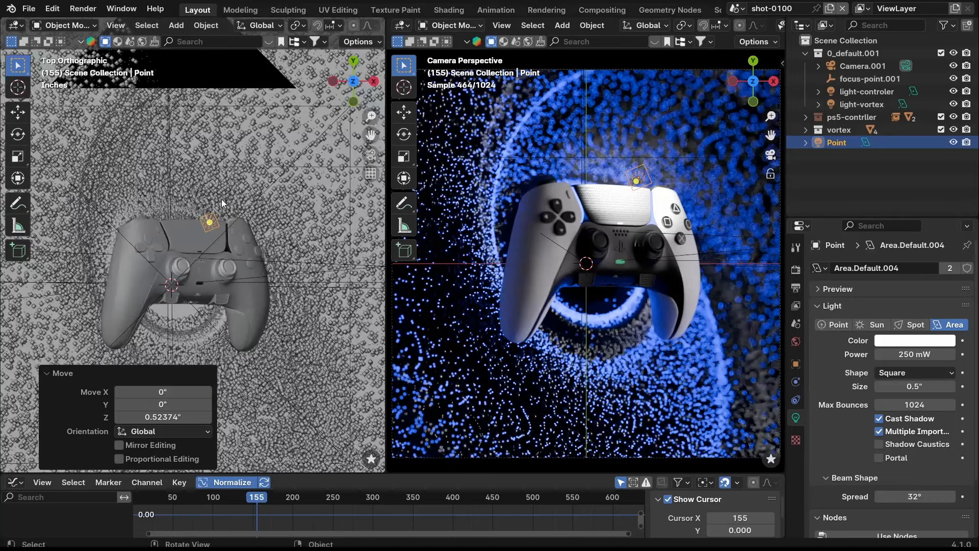
key(g)
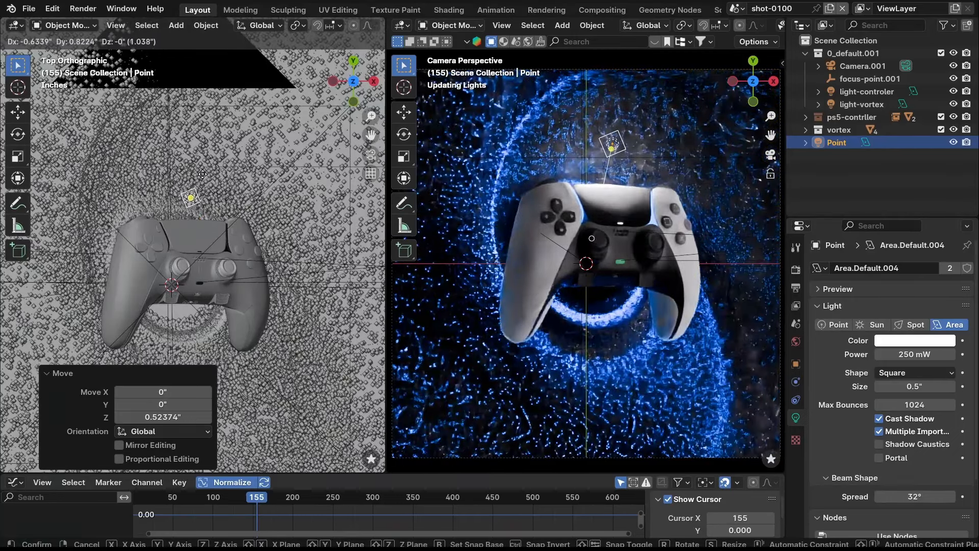
click(203, 174)
- Adjust the area light's spread to about 35.8° and lower its power to 20 mW
middle_drag(207, 219, 244, 220)
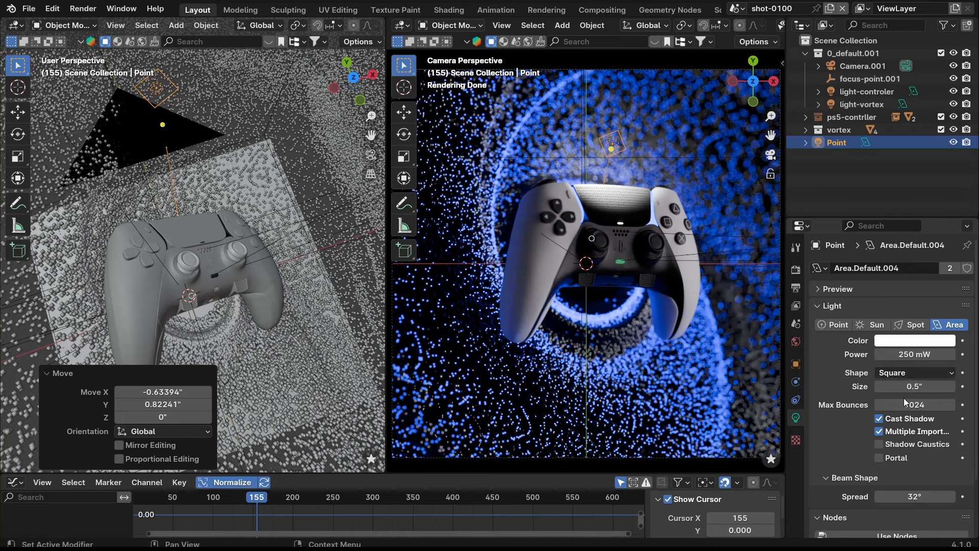
drag(913, 497, 922, 497)
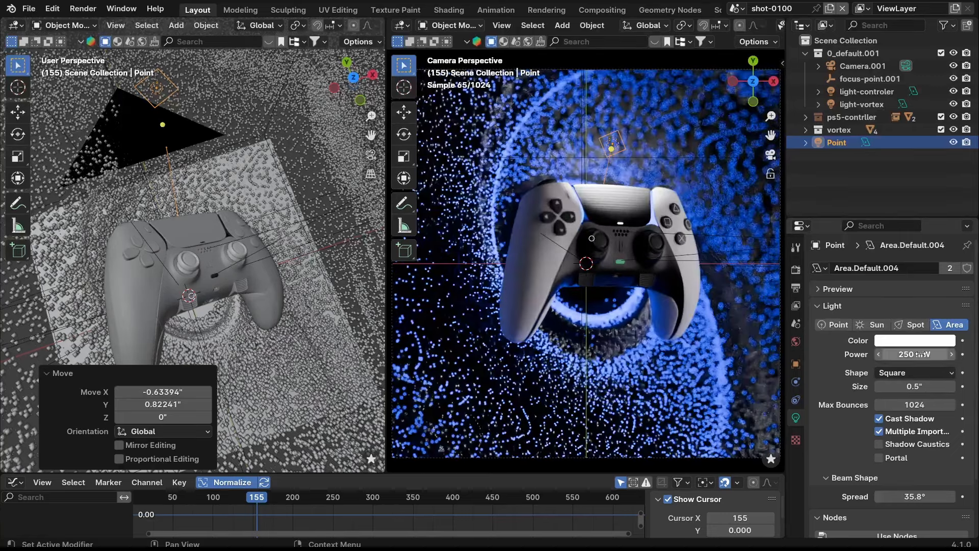
drag(915, 354, 912, 355)
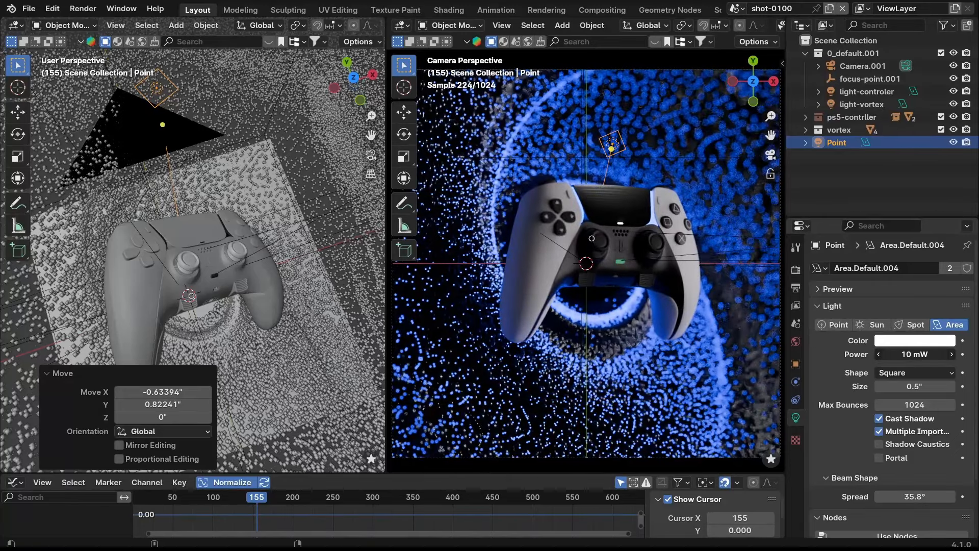
drag(913, 355, 915, 354)
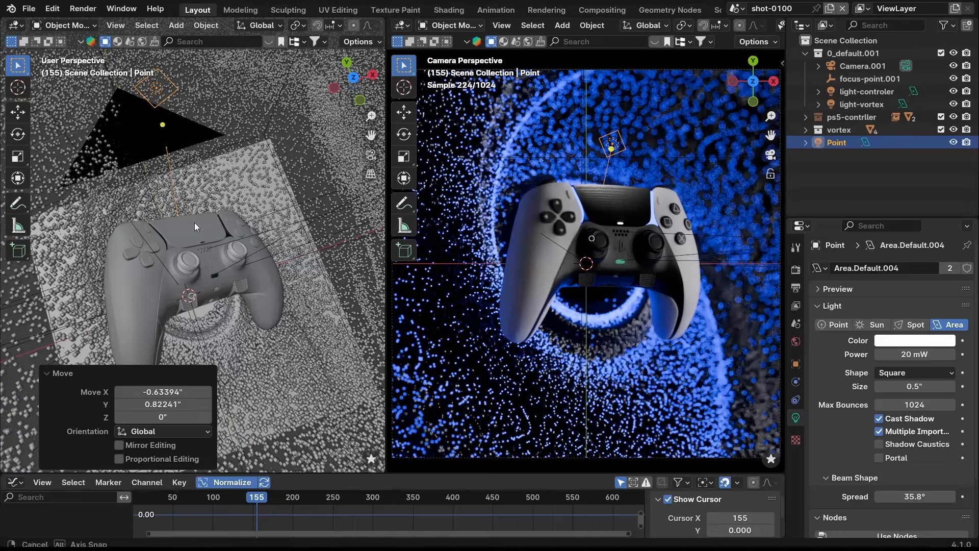
- Move the area light about 4.9 inches in X, -0.4 in Y and -1.5 in Z, and rotate it about 55.2° toward the controller
middle_drag(194, 222, 196, 169)
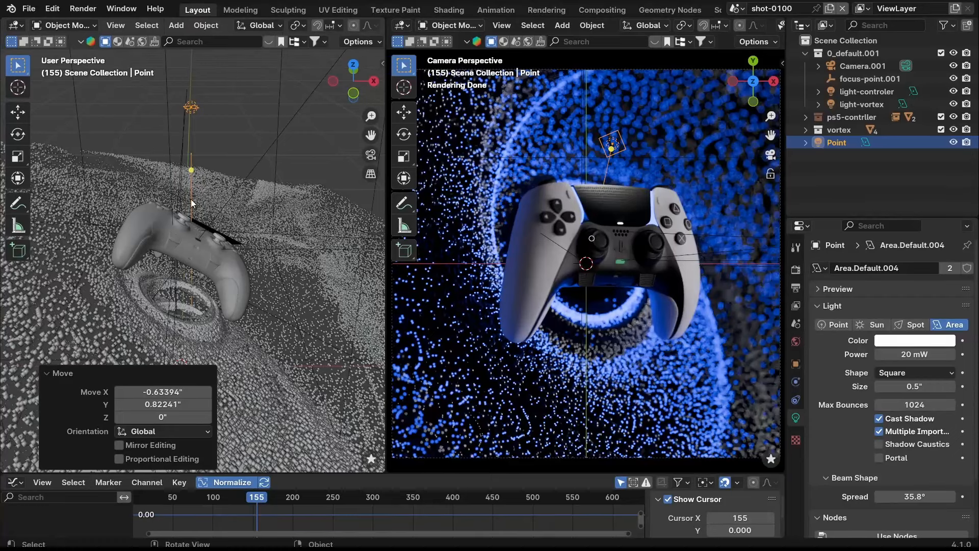
middle_drag(212, 214, 204, 174)
key(g)
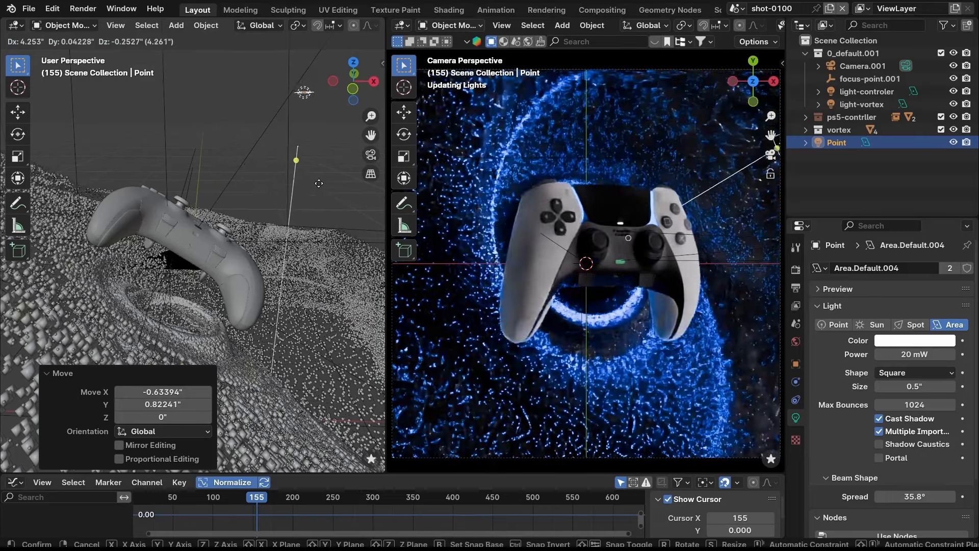
click(333, 216)
key(r)
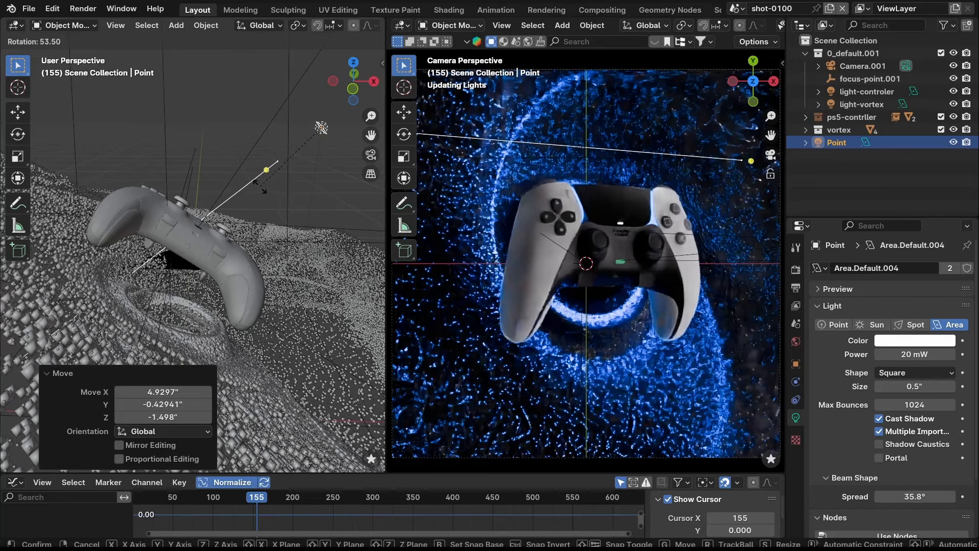
click(319, 130)
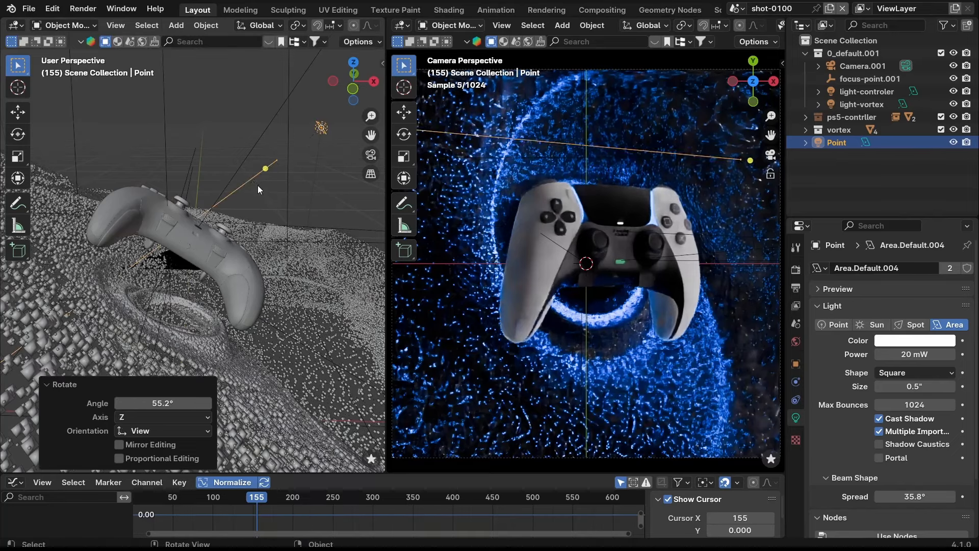
- In top view, shift the area light about -0.6 inches along Y
key(grave)
click(286, 151)
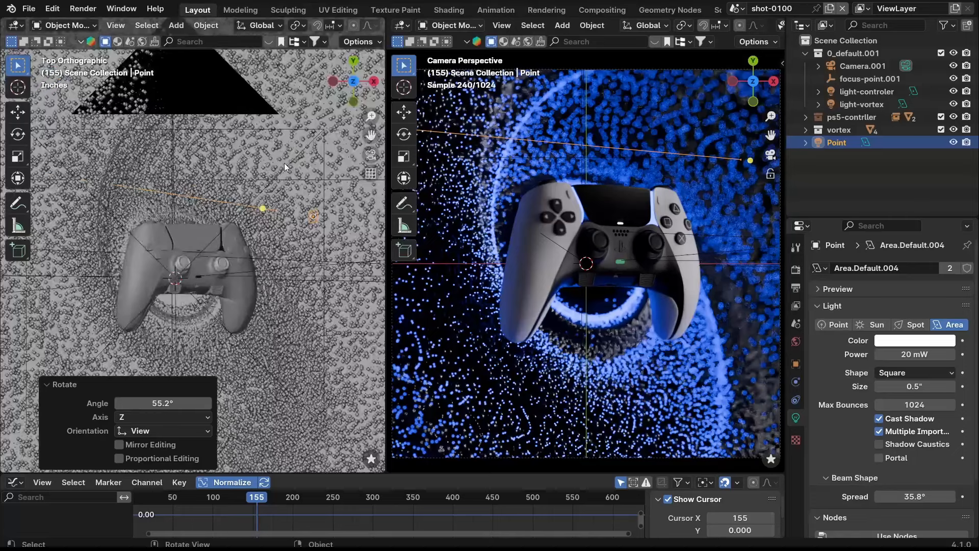
key(g)
key(y)
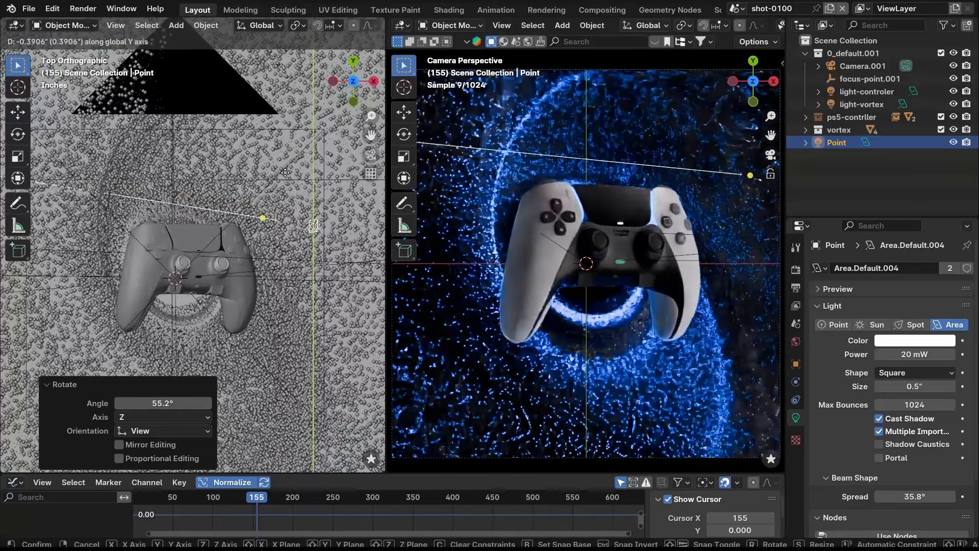
click(287, 179)
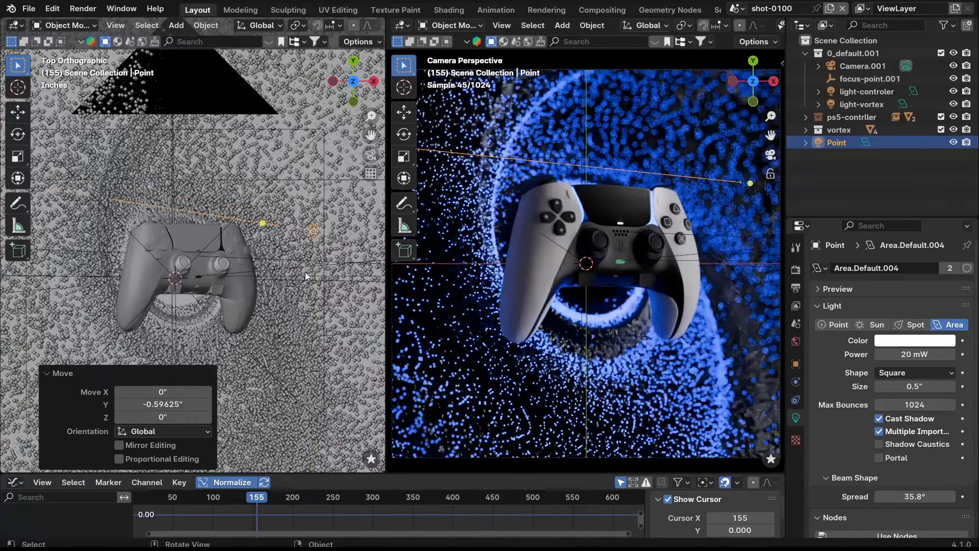
- In front view, rotate the area light about 3.5° to adjust its aim
key(grave)
click(301, 255)
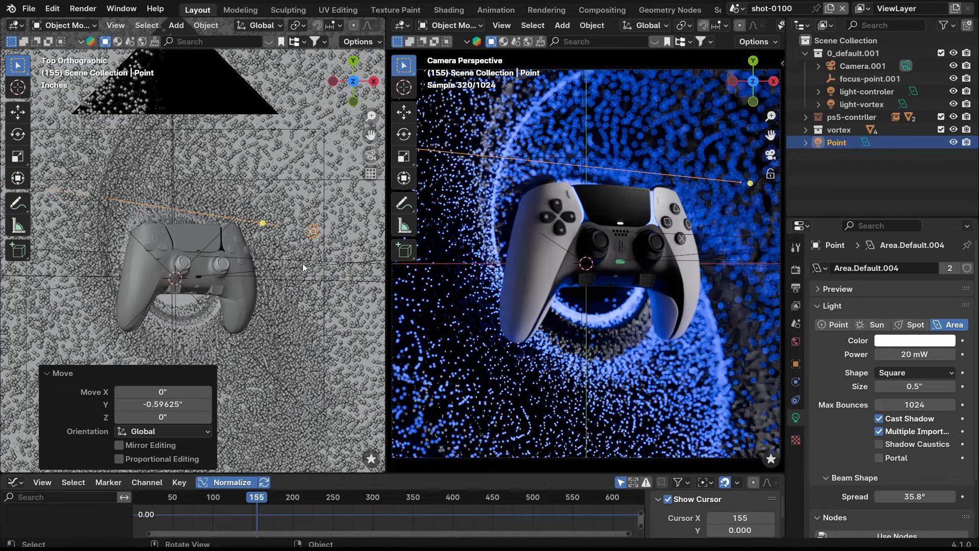
key(grave)
click(264, 200)
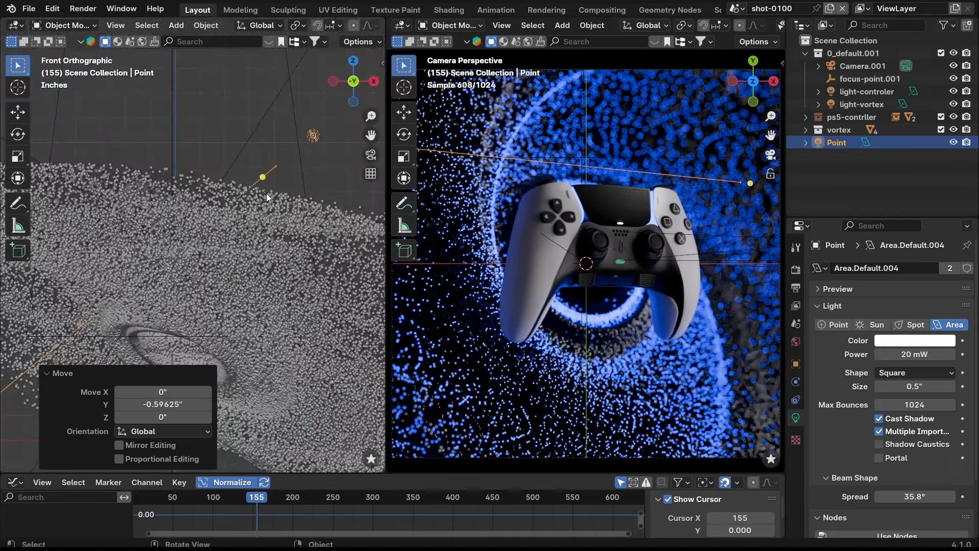
key(r)
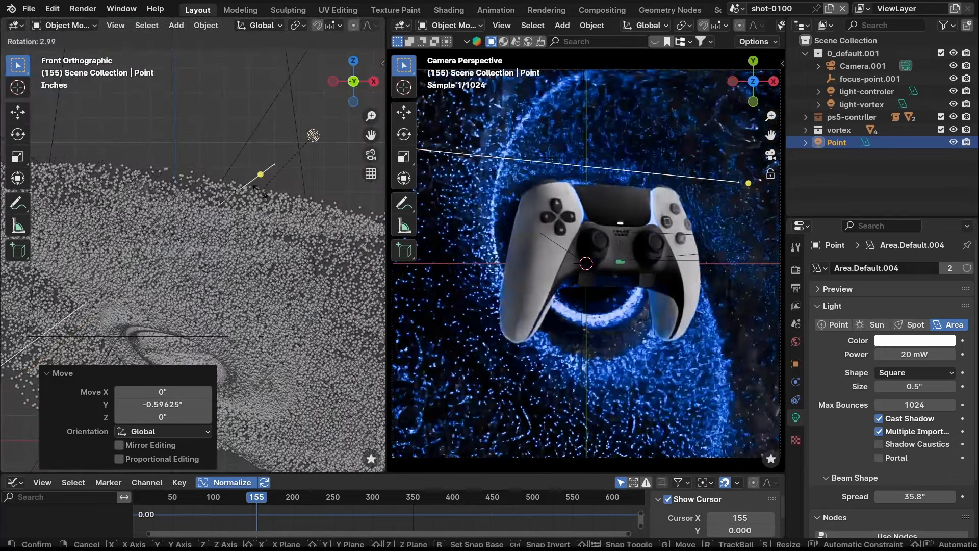
click(260, 191)
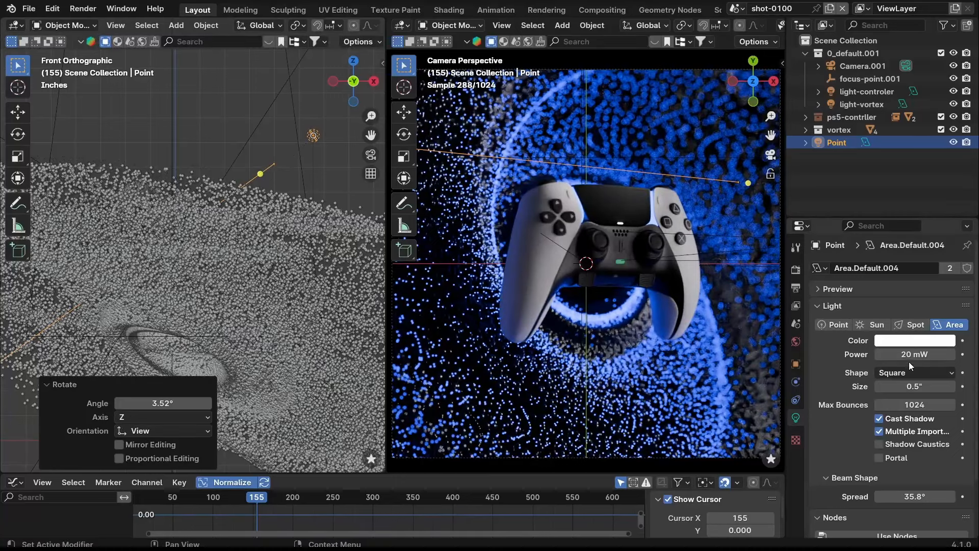
- Narrow the area light's spread to about 25.7° and rotate the light about -2.75° in front view
drag(915, 496, 904, 497)
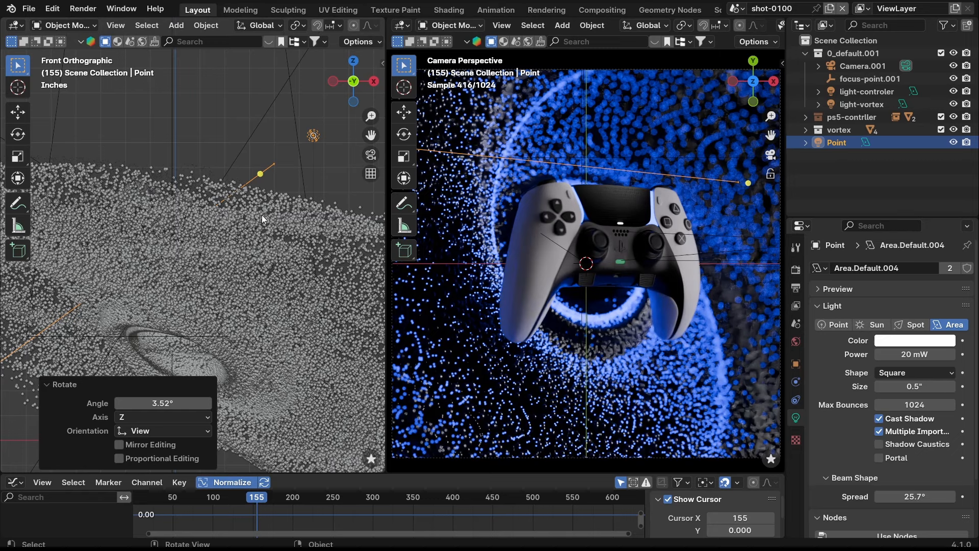
key(r)
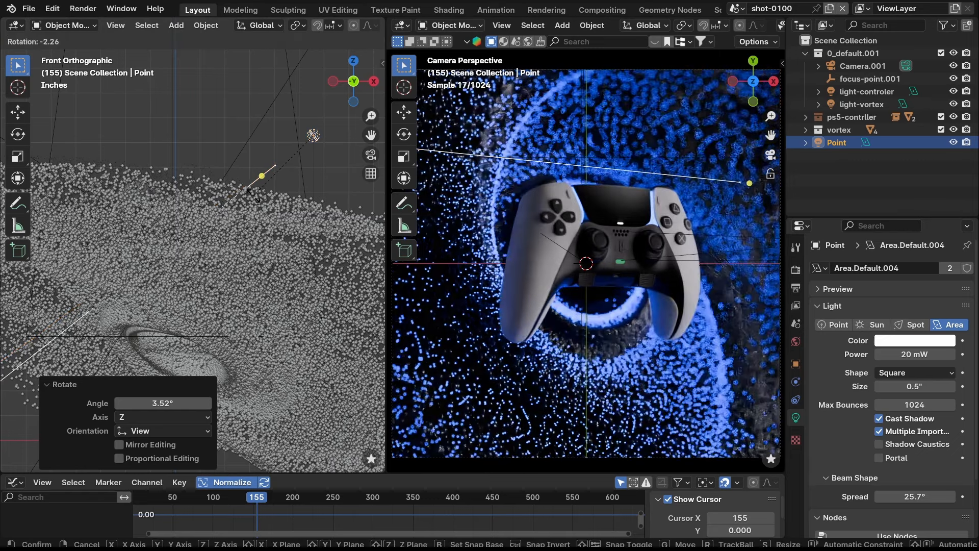
click(313, 135)
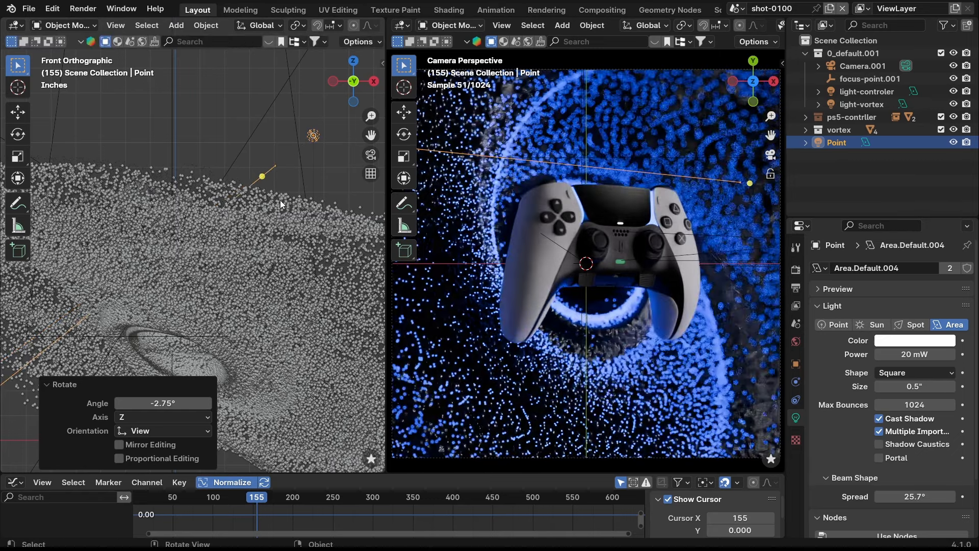
- In top view, shift the area light about -0.33 inches along Y and deselect it
key(grave)
click(272, 152)
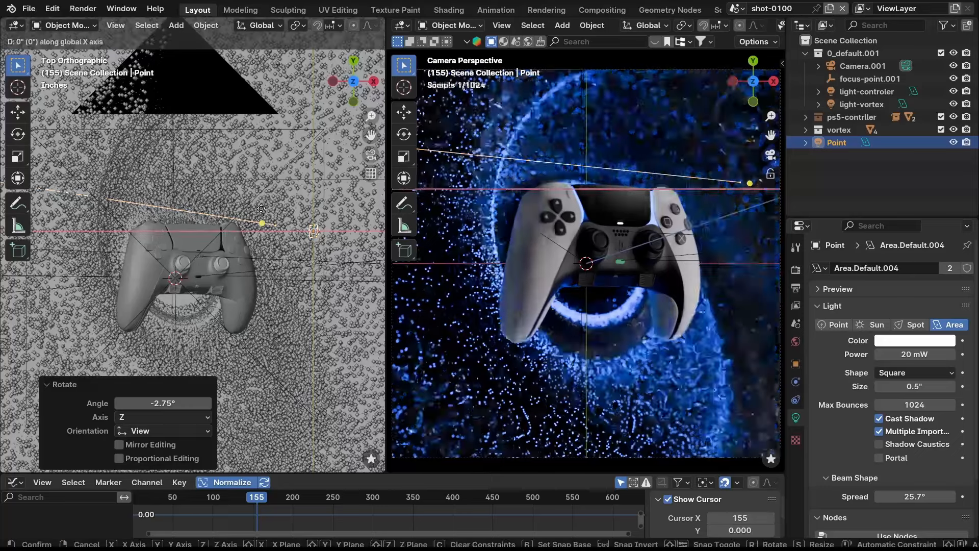
key(g)
key(y)
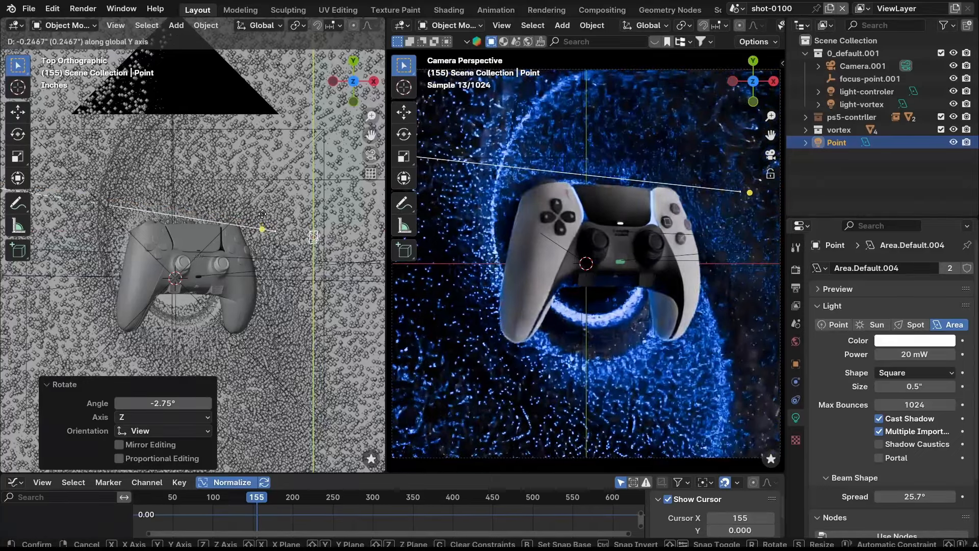
click(263, 217)
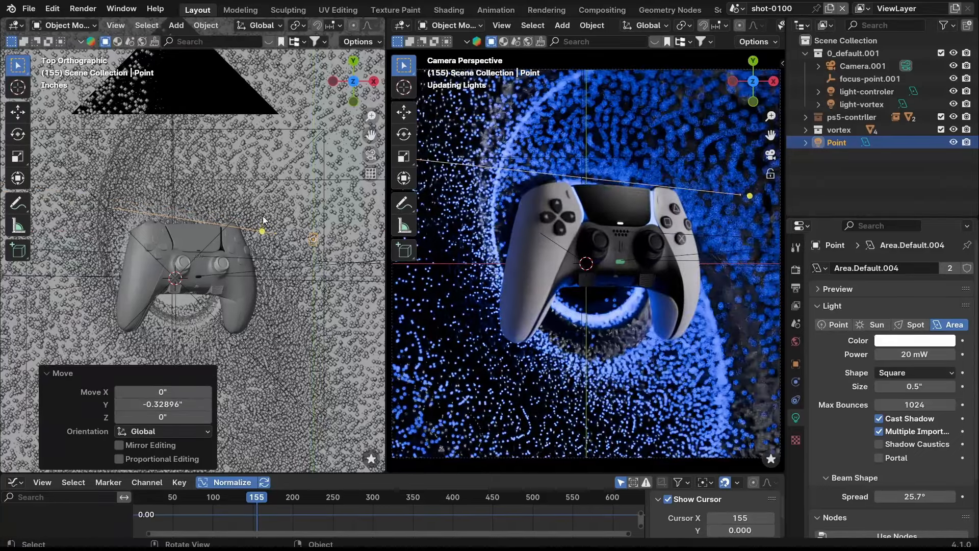
click(478, 208)
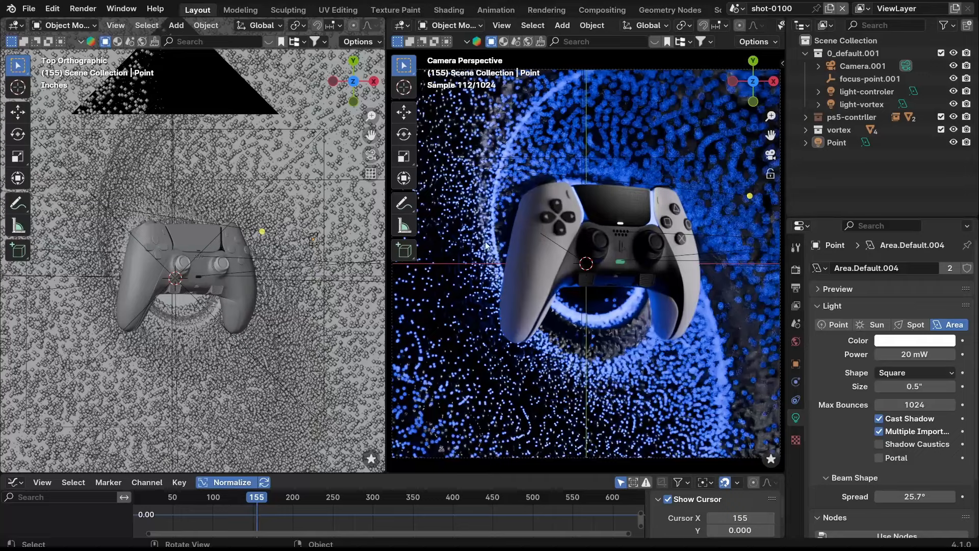
- Inspect the controller, the light-vortex area light and the vortex particles from several angles
click(576, 262)
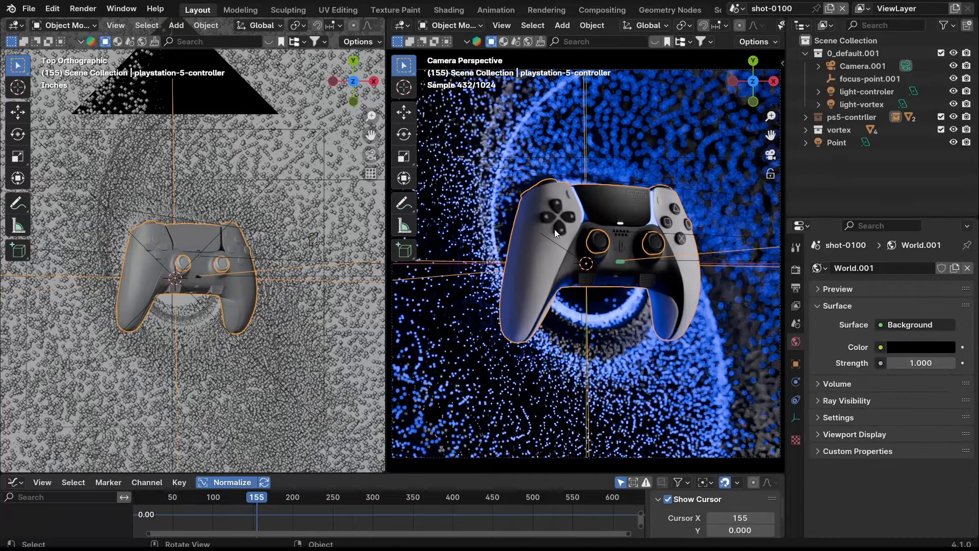
middle_drag(262, 237, 289, 263)
click(313, 260)
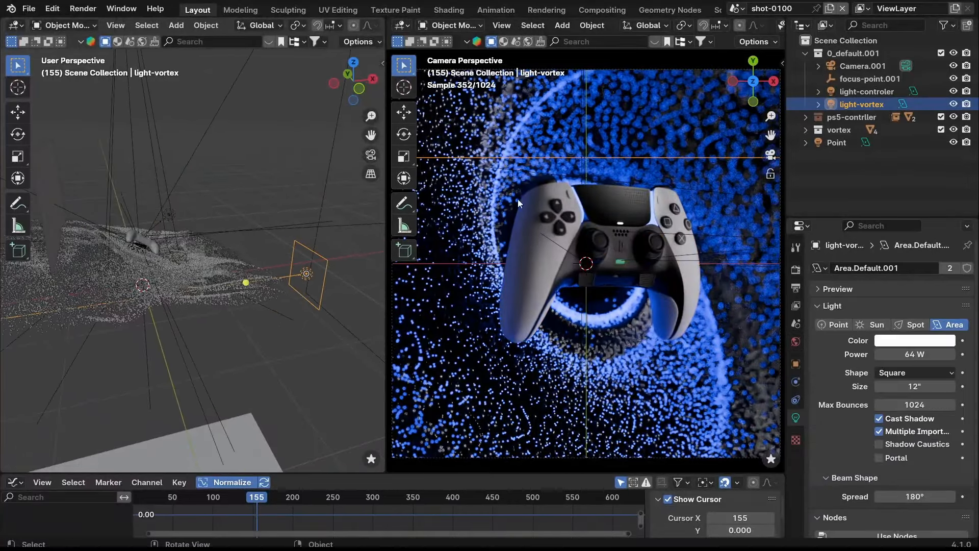
middle_drag(185, 209, 281, 175)
scroll(155, 257, up, 4)
click(281, 175)
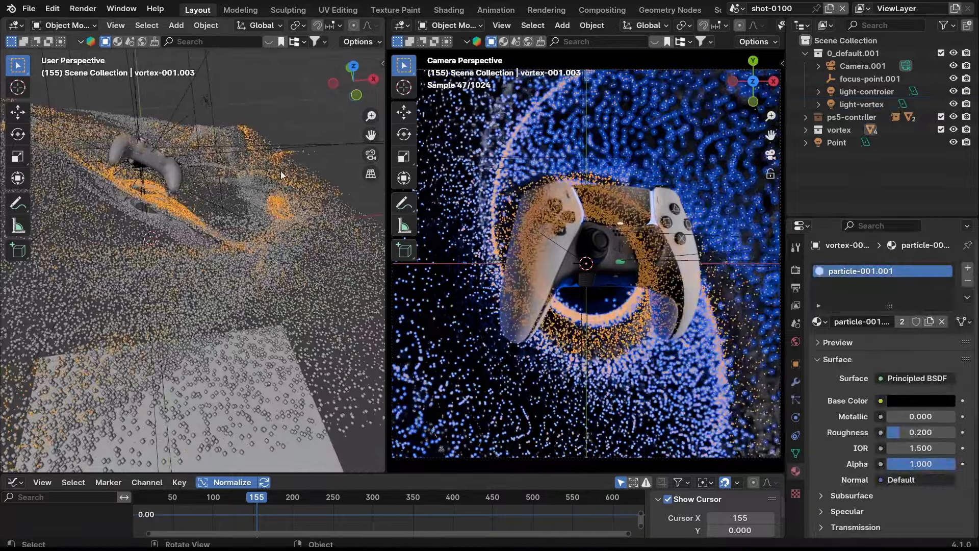
middle_drag(187, 212, 194, 245)
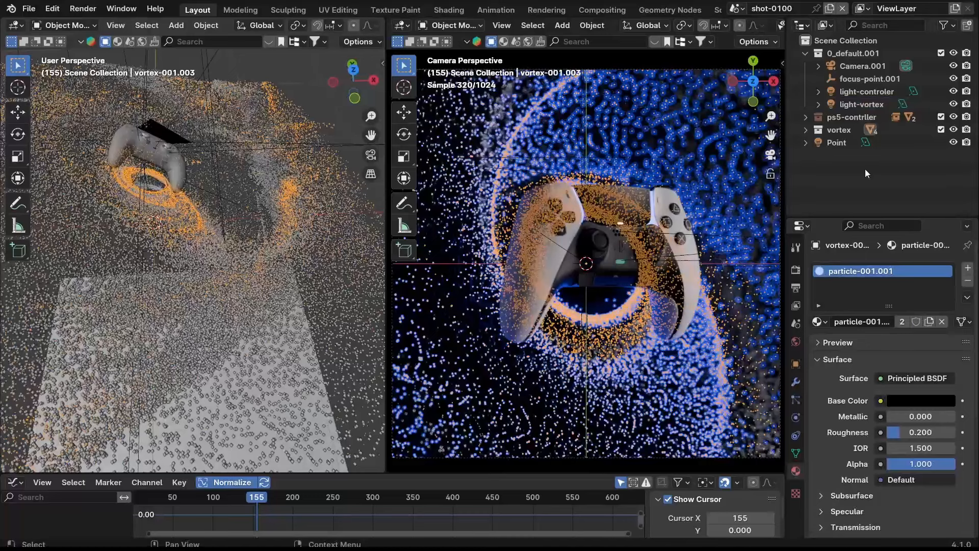
- Select vortex-001.001 in the vortex collection and set its particle-001 material's base color value to 1 for white particles
click(806, 130)
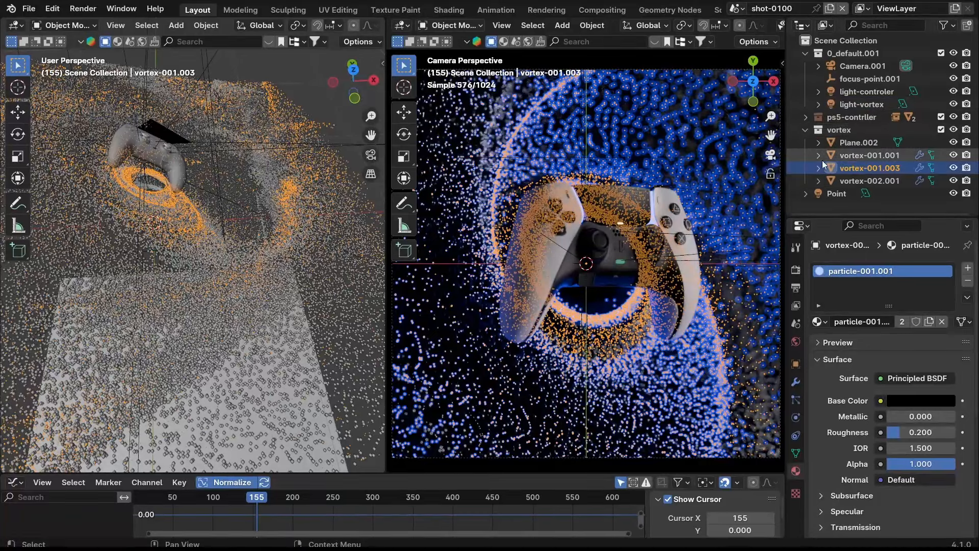
click(853, 156)
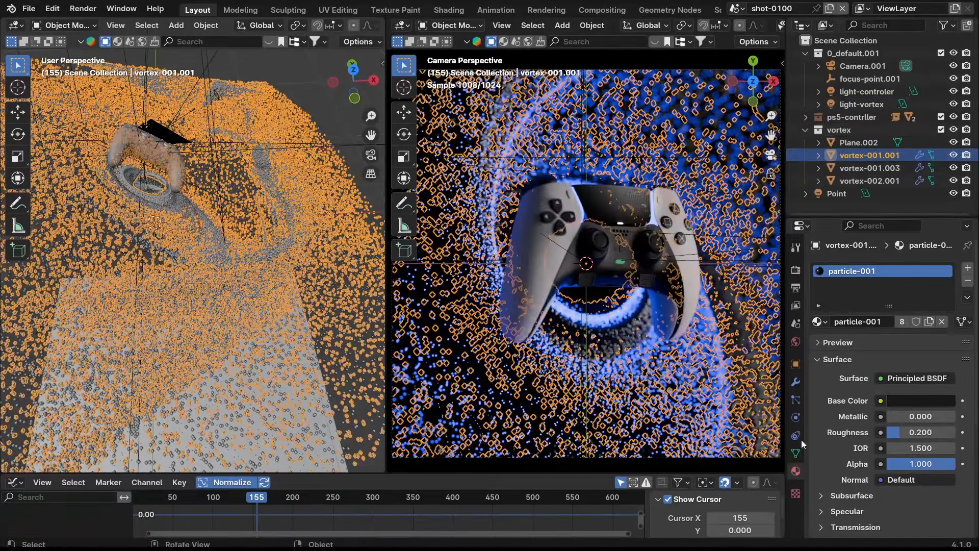
click(902, 400)
drag(854, 373, 907, 370)
click(884, 370)
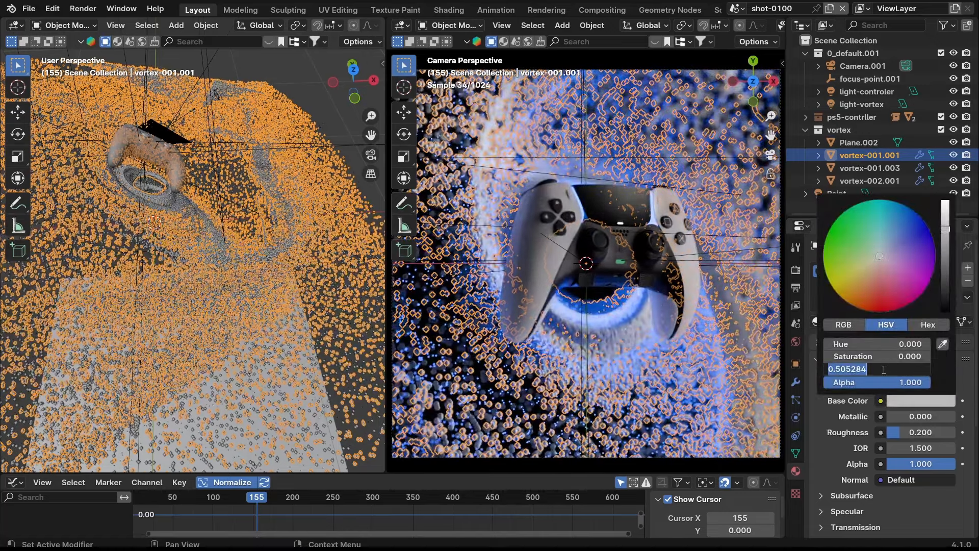
text(1)
key(Return)
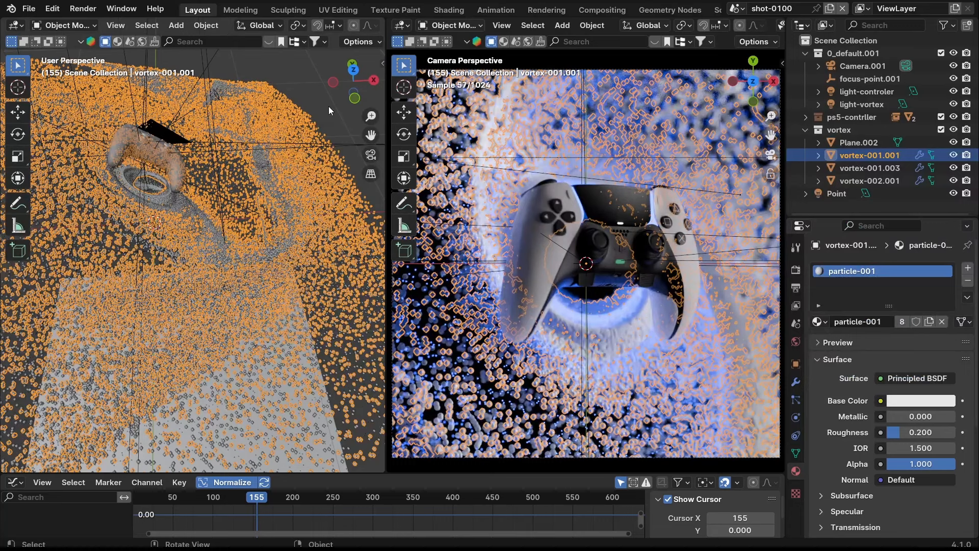
click(329, 107)
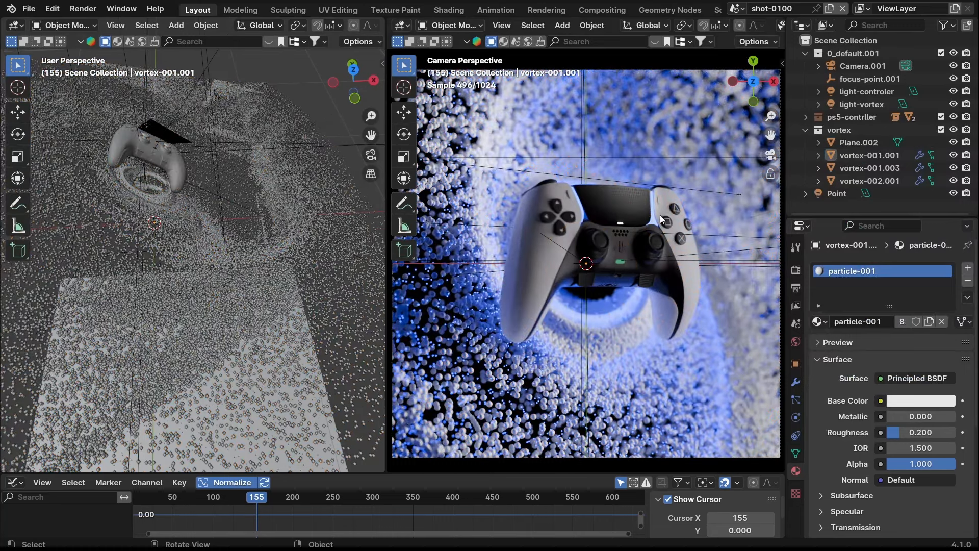
middle_drag(155, 183, 320, 225)
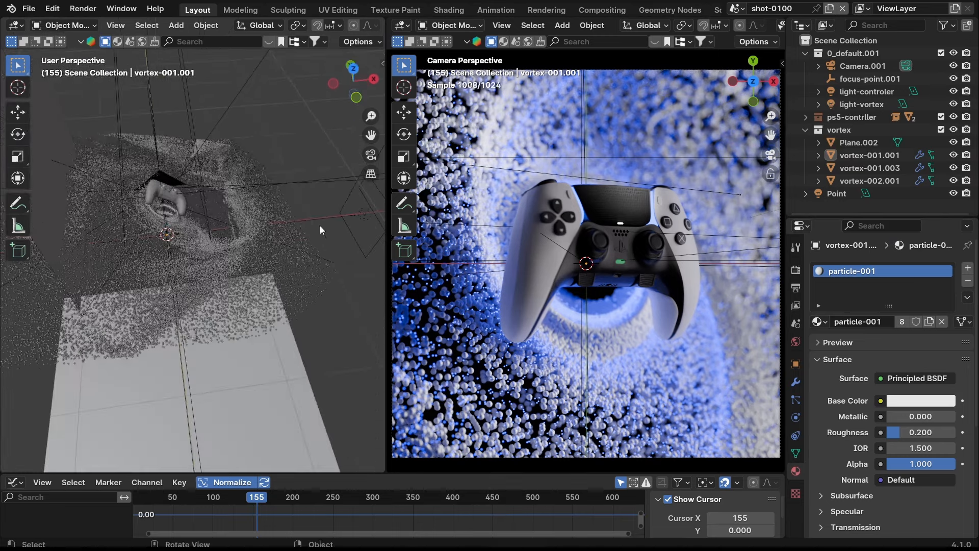
- Set the power of the light-vortex area light to 32 W
click(364, 215)
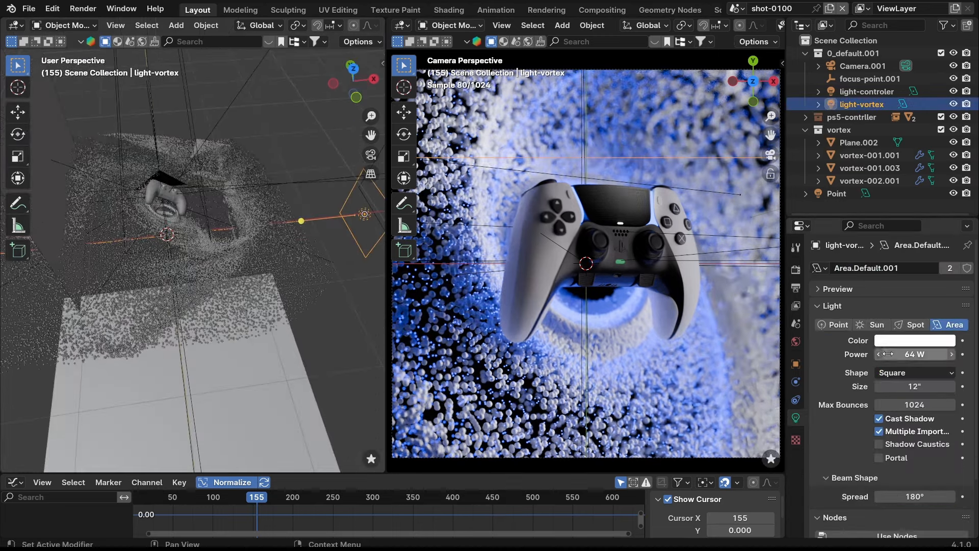
click(889, 354)
text(32)
key(Return)
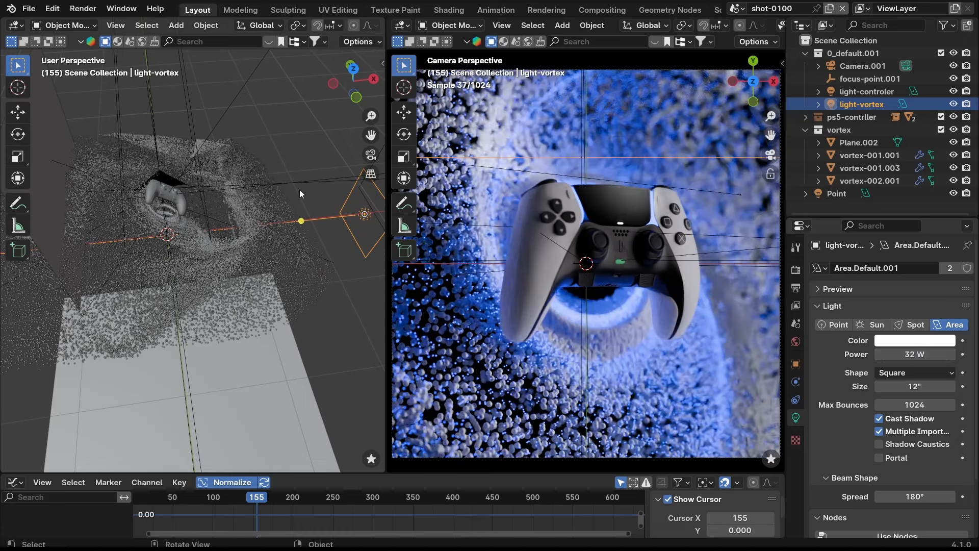
- Select the light-controler area light and set its power to 64 W
middle_drag(105, 160, 387, 339)
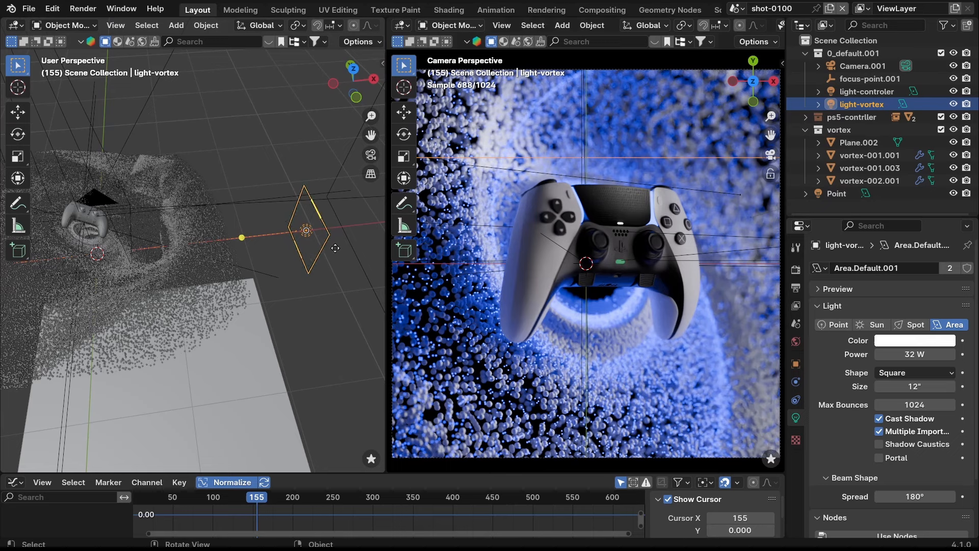
middle_drag(335, 248, 339, 160)
click(339, 161)
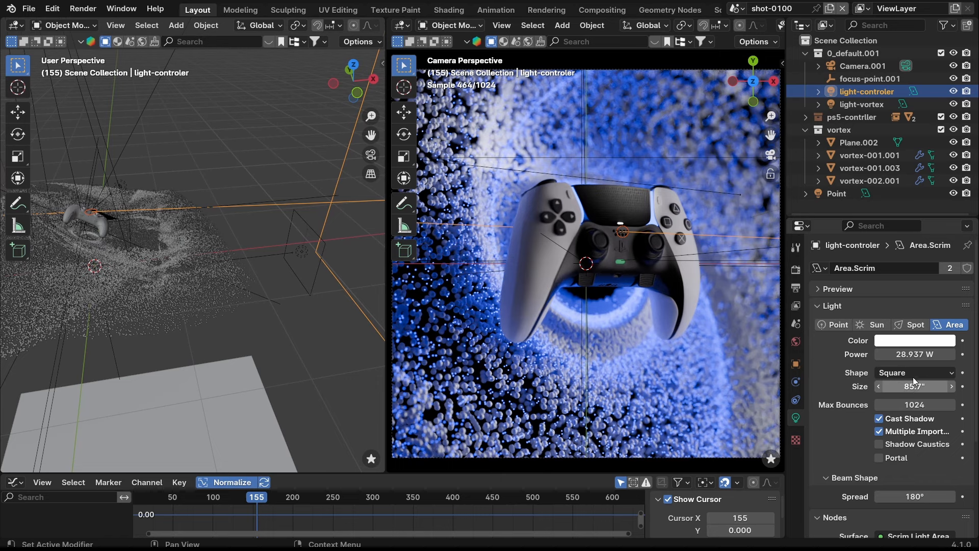
drag(916, 359, 956, 354)
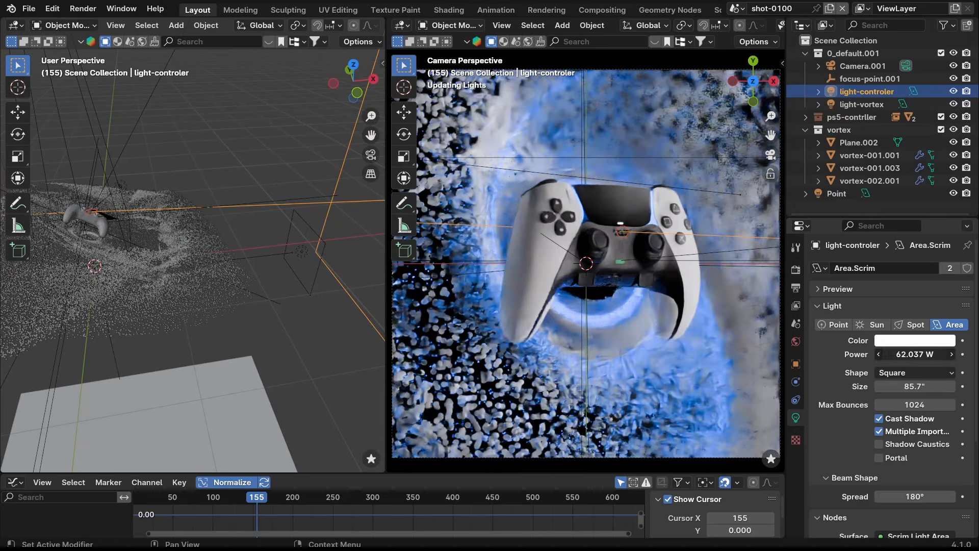
click(918, 356)
text(64)
key(Return)
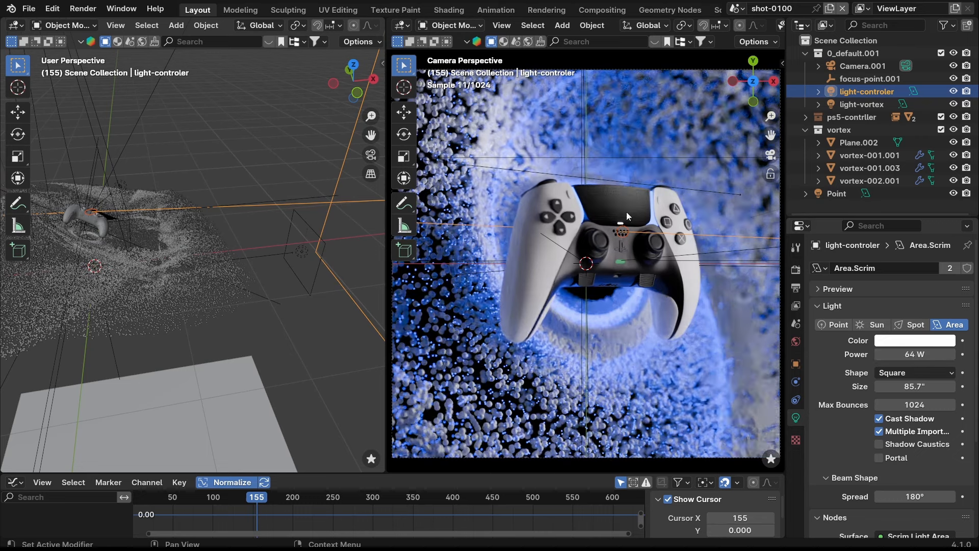
- Try the light-vortex area light at 0 W power, and set it back to 32 W
middle_drag(181, 212, 209, 228)
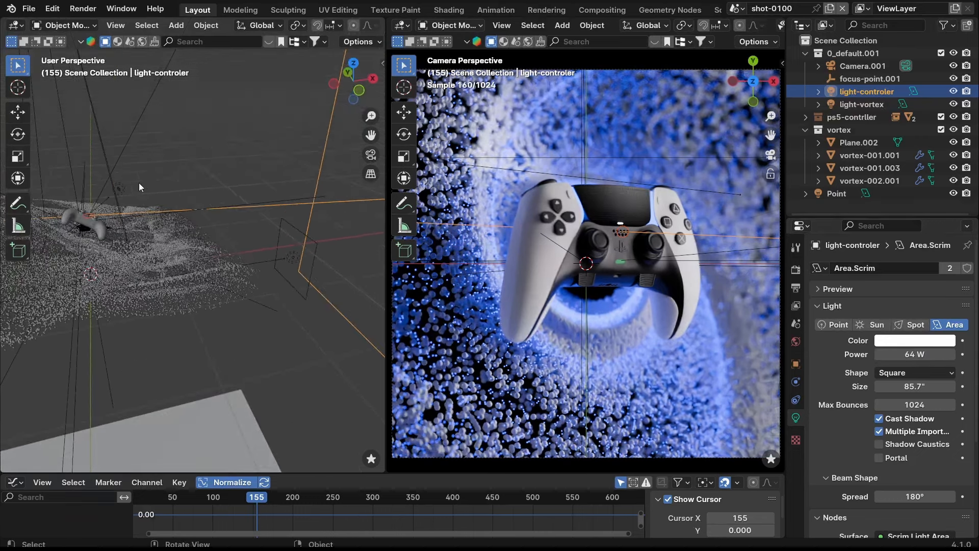
click(277, 281)
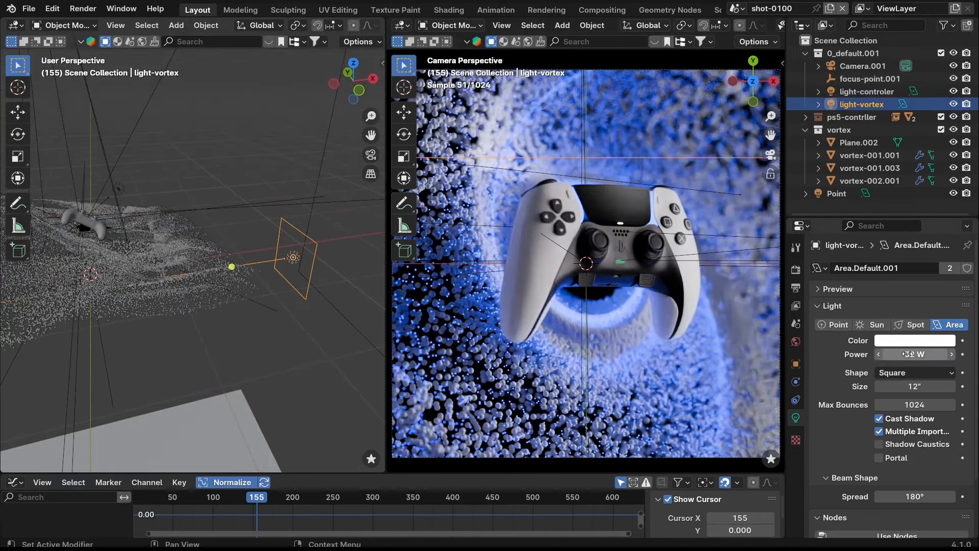
drag(908, 354, 907, 354)
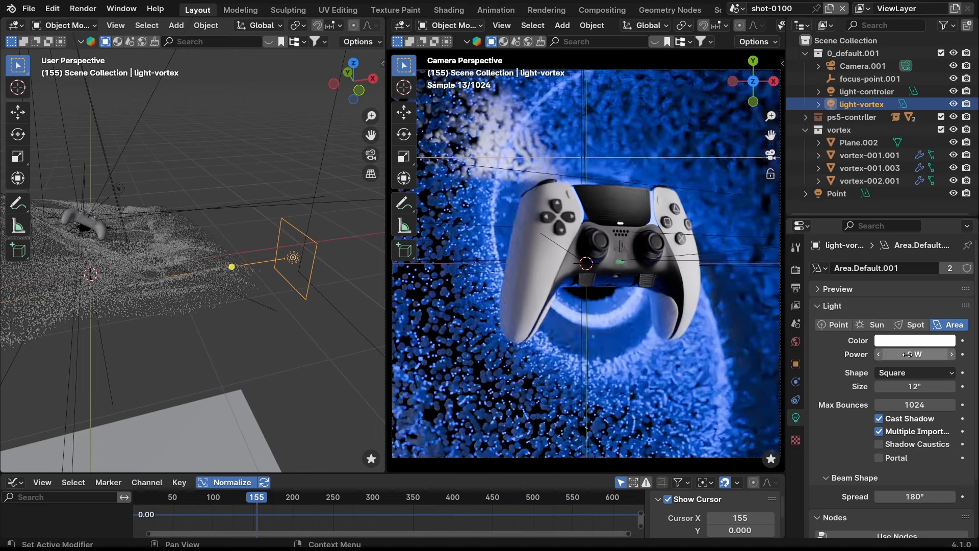
click(907, 354)
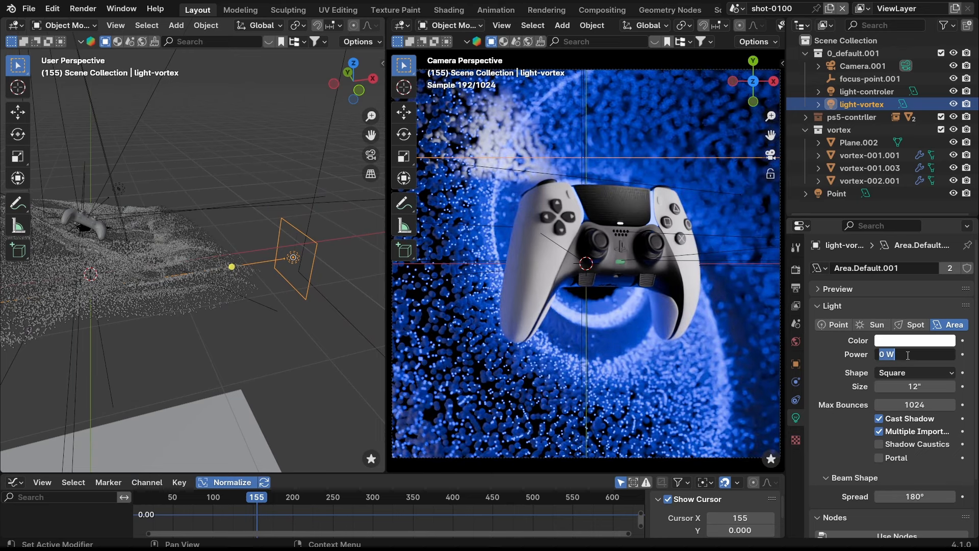
text(32)
key(Return)
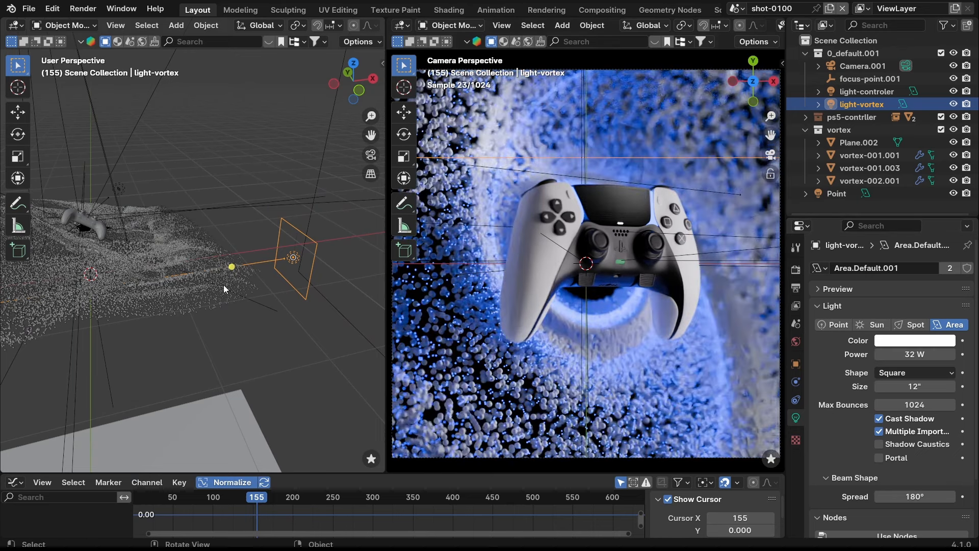
- Create a light linking collection for the Point light and add the ps5-contrller collection to it
middle_drag(223, 284, 213, 286)
click(123, 191)
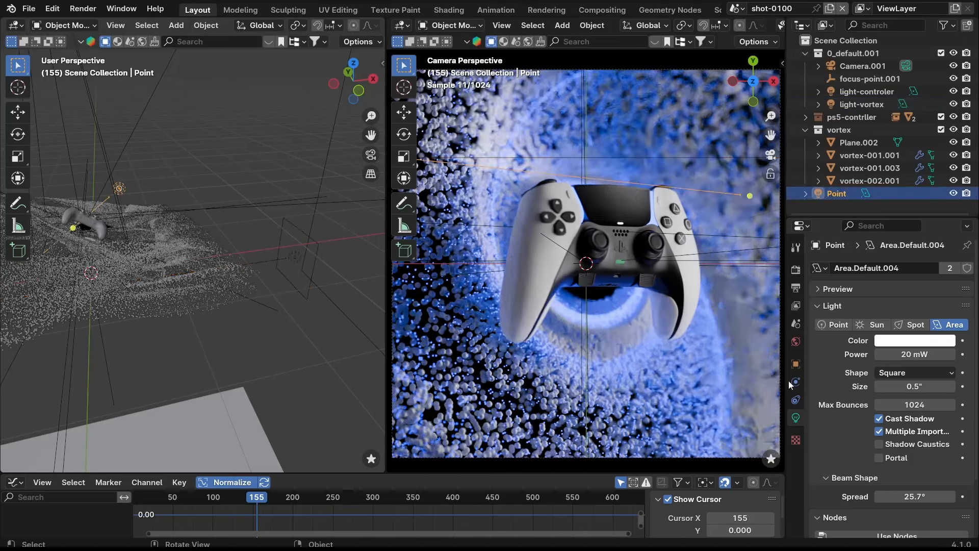
click(796, 364)
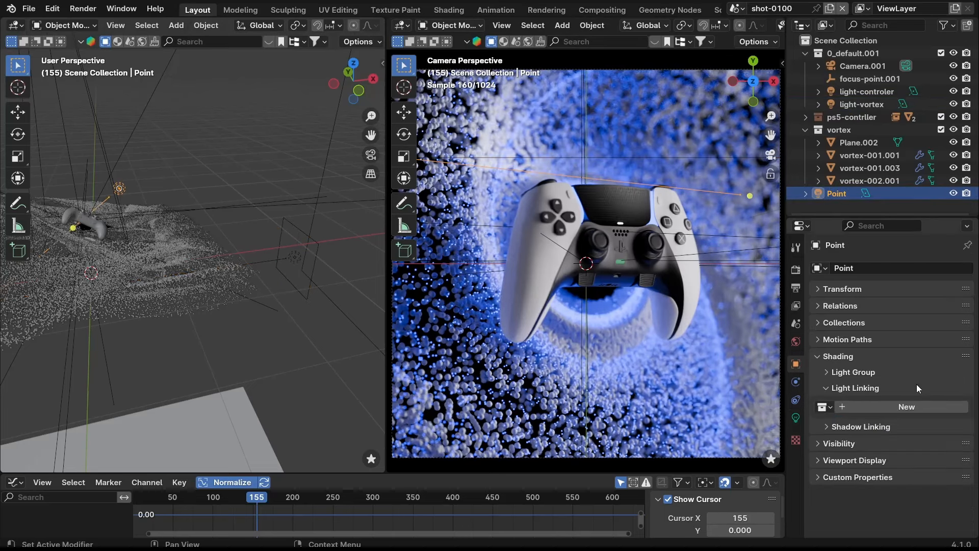
click(865, 412)
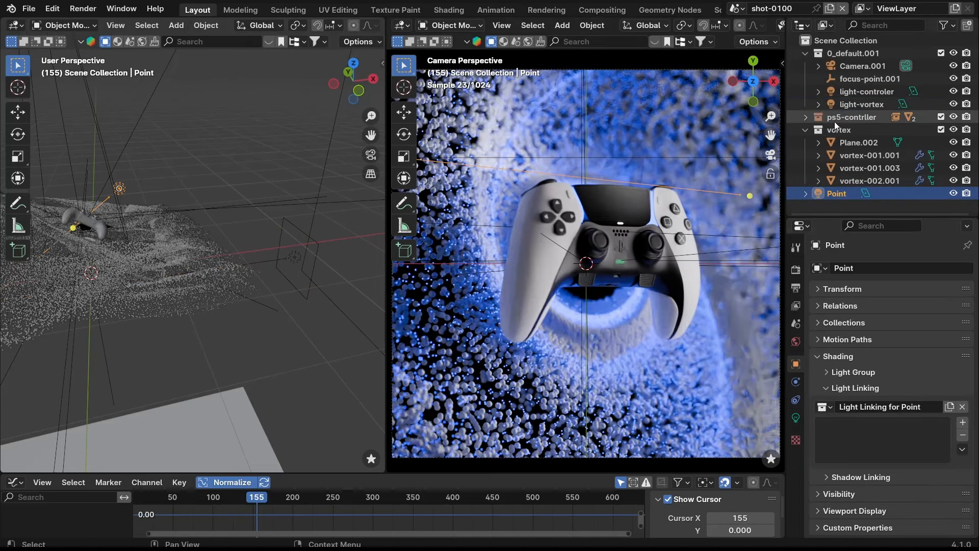
drag(838, 125, 846, 435)
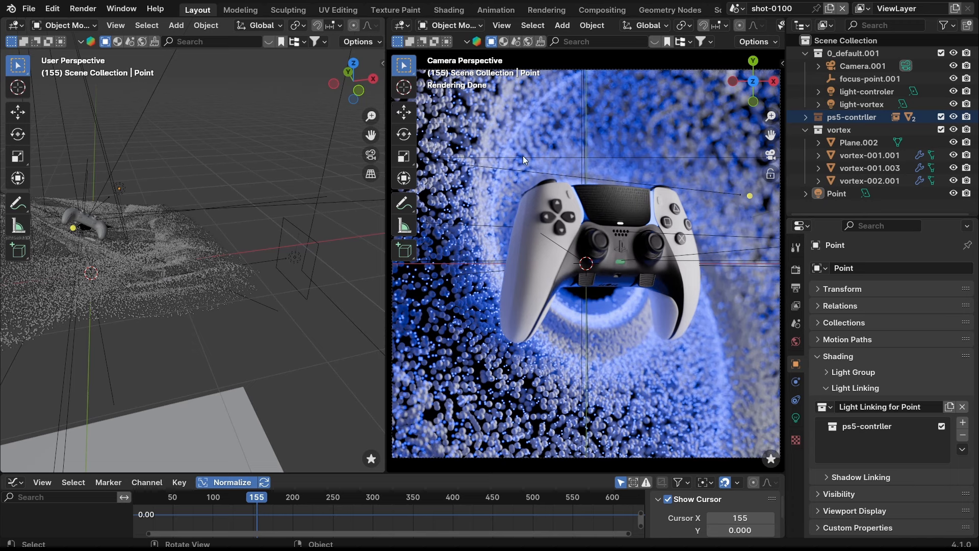
click(615, 262)
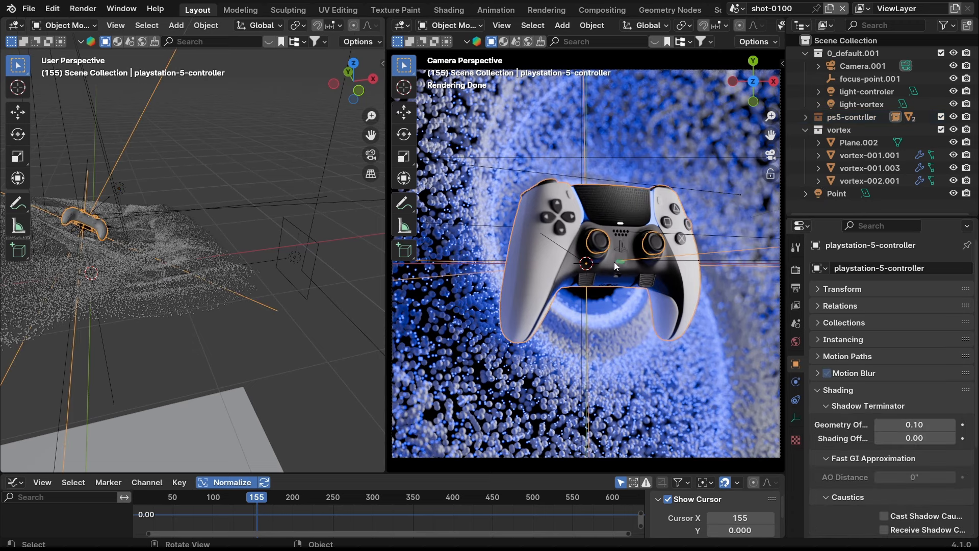
key(g)
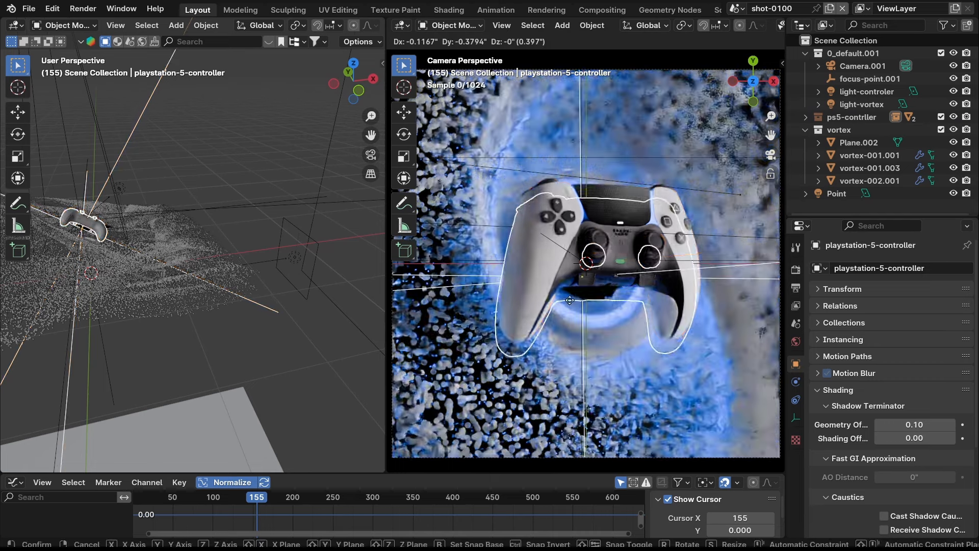
right_click(567, 299)
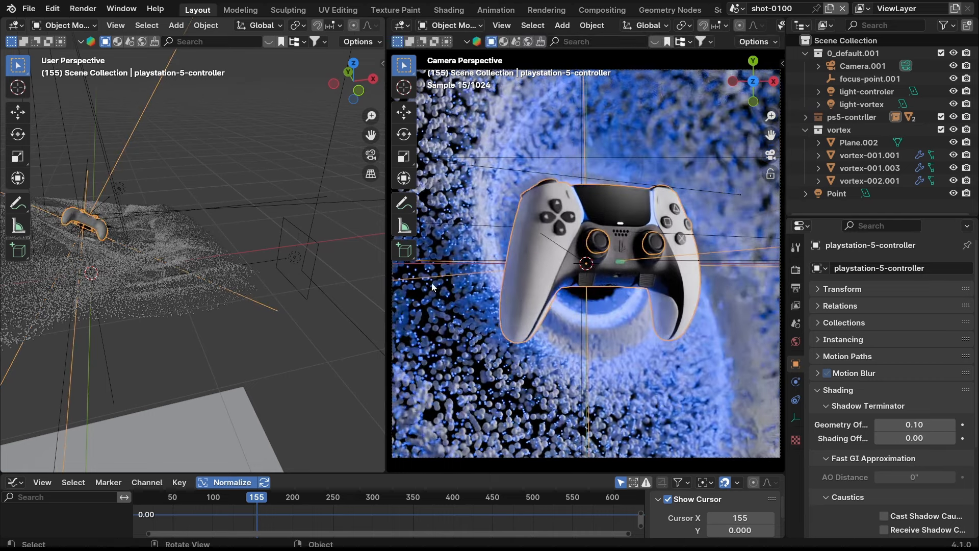
- Inspect the controller's placement relative to the surrounding vortex particles, from the side, above and close up
click(184, 187)
middle_drag(220, 281, 198, 264)
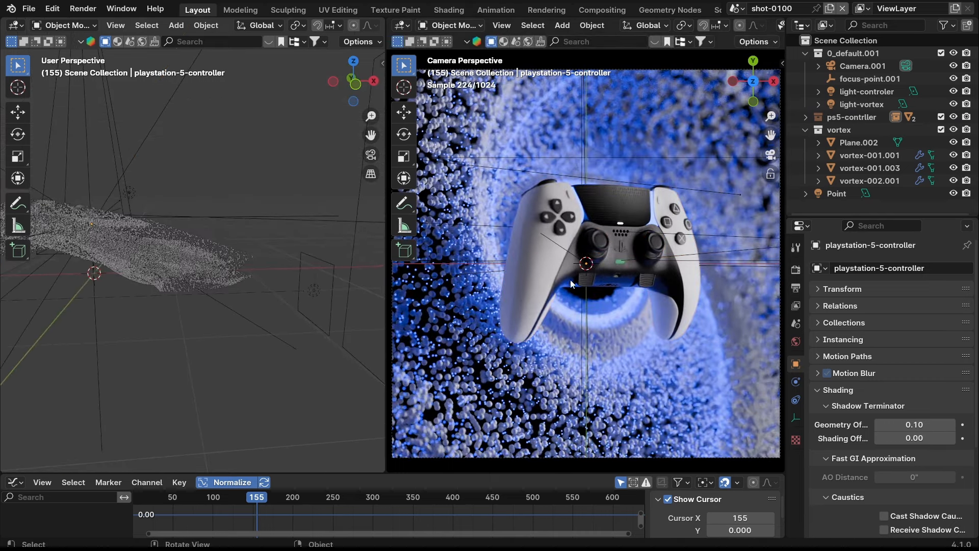
click(611, 270)
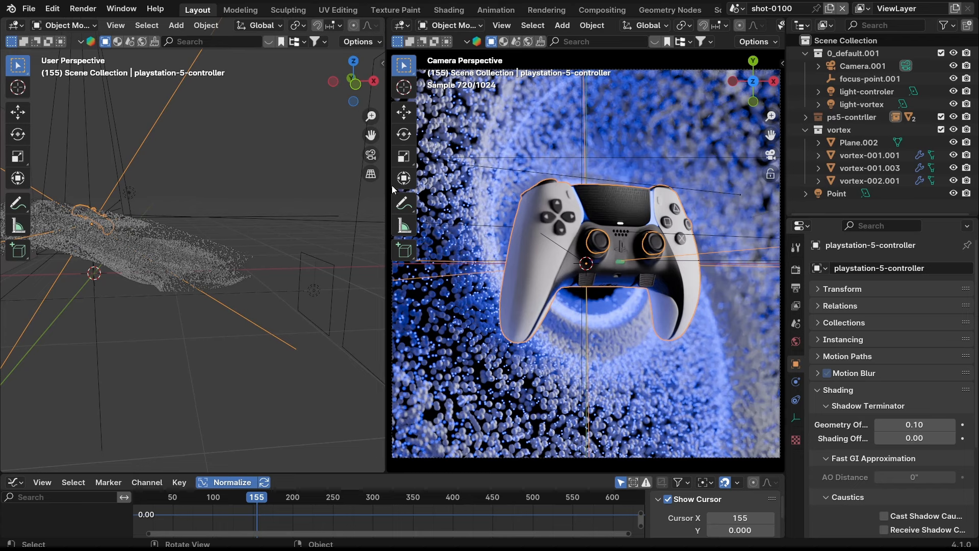
middle_drag(211, 207, 194, 256)
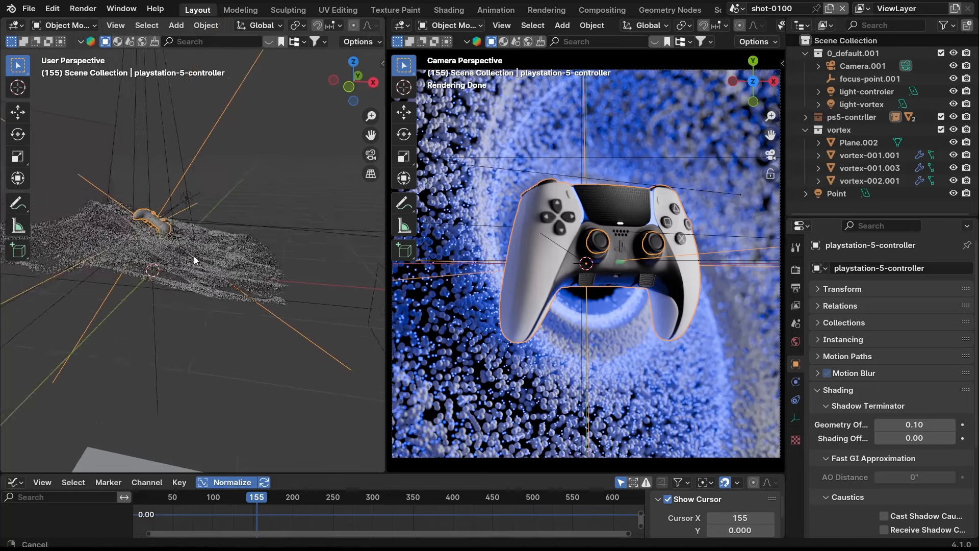
scroll(157, 225, up, 4)
mouse_move(157, 226)
middle_down()
mouse_move(148, 241)
mouse_move(168, 239)
middle_up()
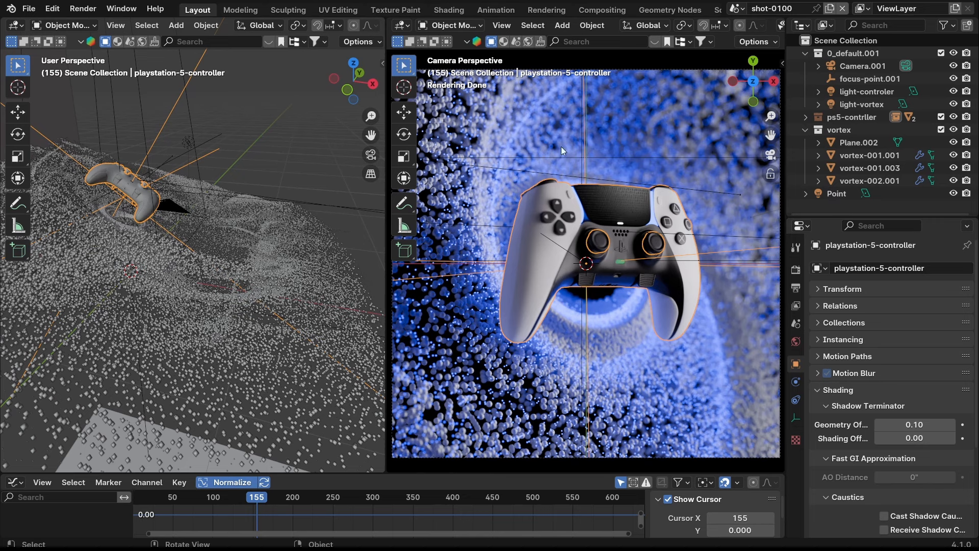
click(602, 167)
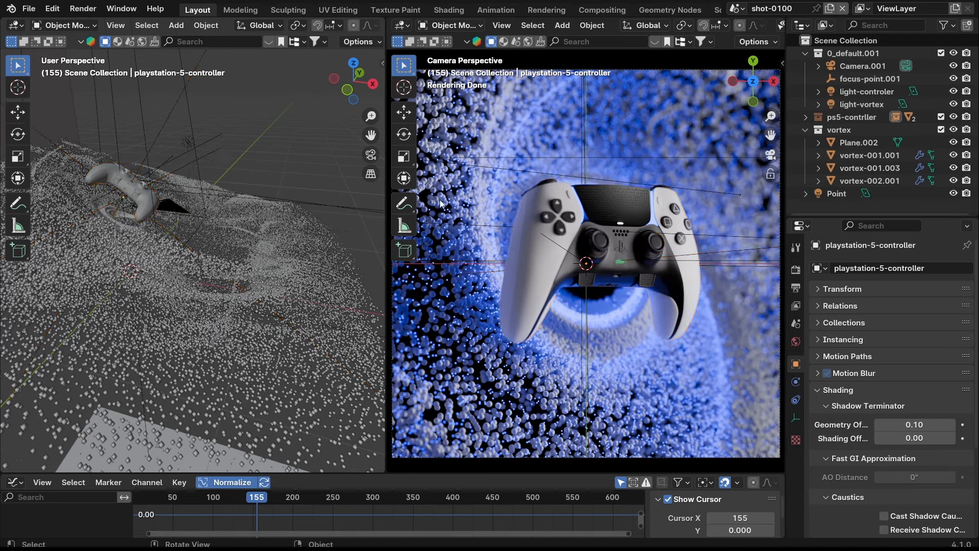
click(658, 371)
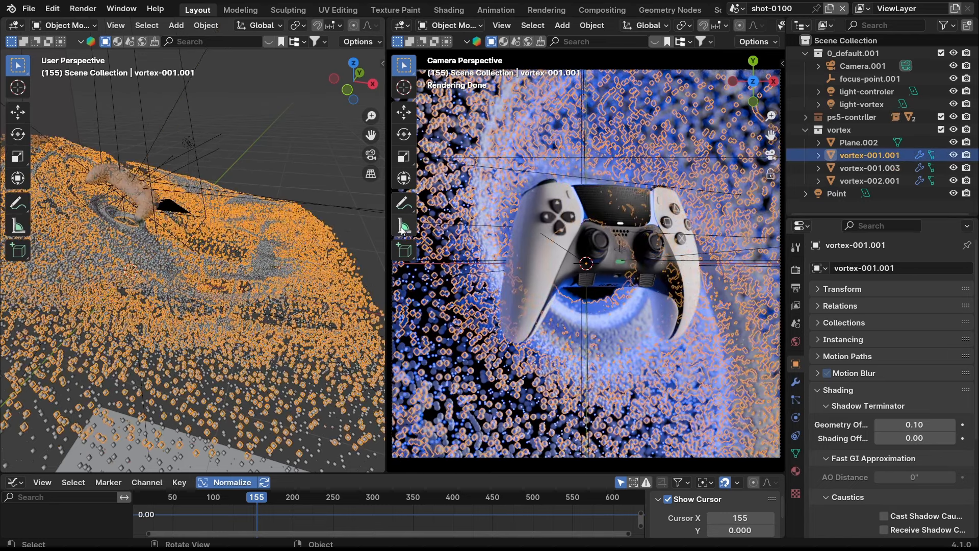
click(240, 152)
middle_drag(235, 158, 147, 188)
click(146, 189)
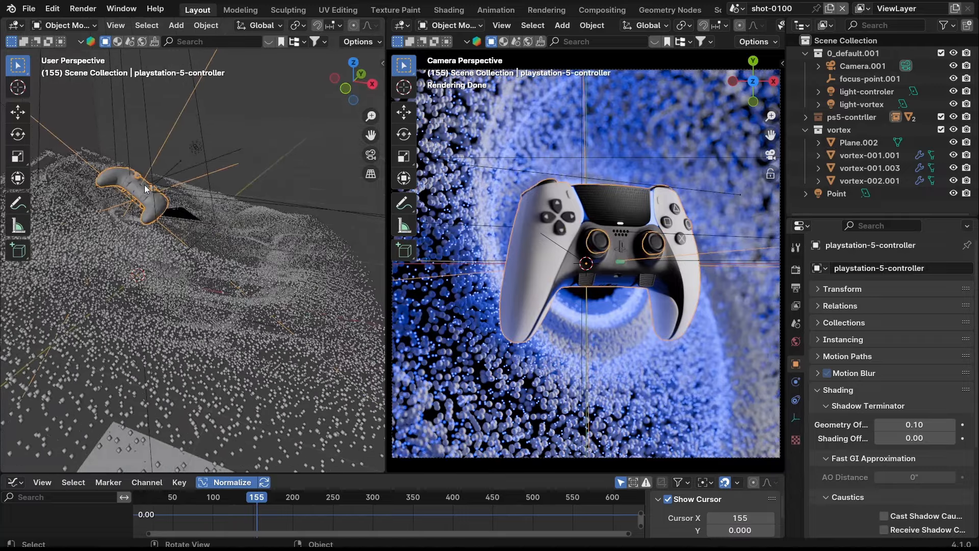
key(KP_Decimal)
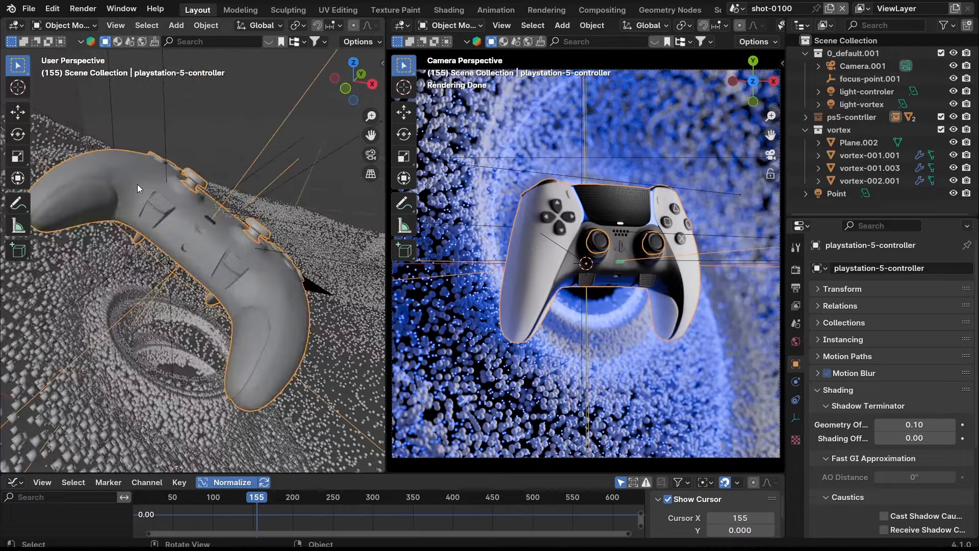
middle_drag(118, 154, 330, 289)
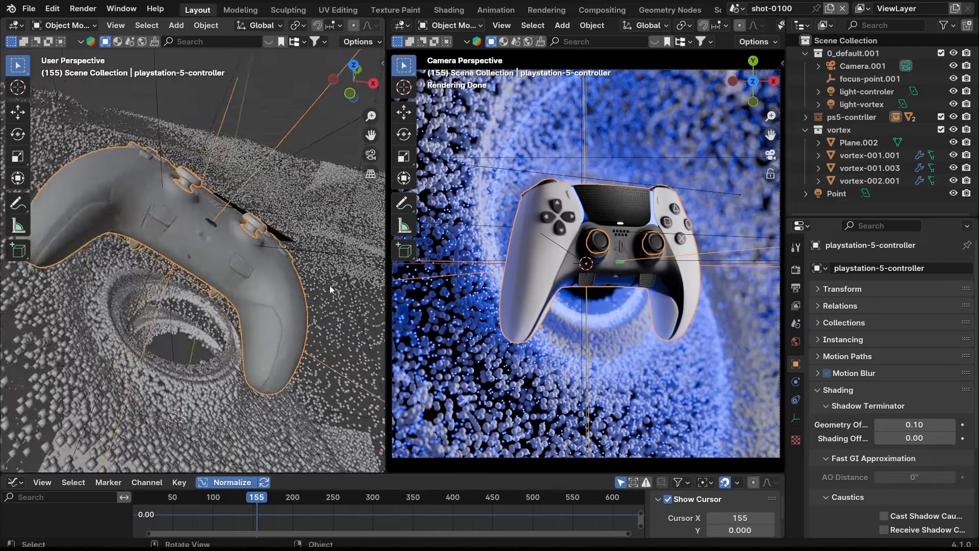
- Select the focus-point.001 empty and raise it about 0.6 inches along the global Z axis
middle_drag(257, 246, 175, 146)
click(174, 146)
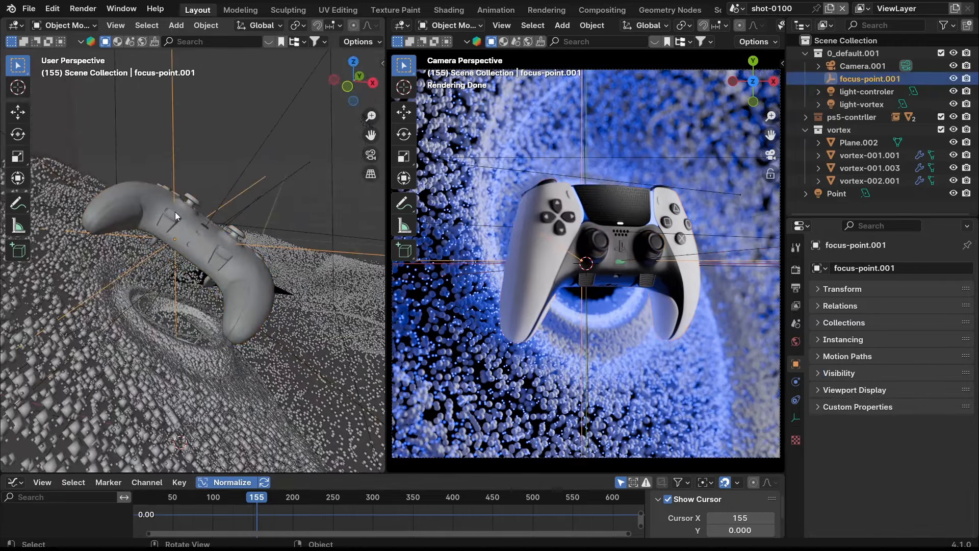
middle_drag(176, 212, 176, 205)
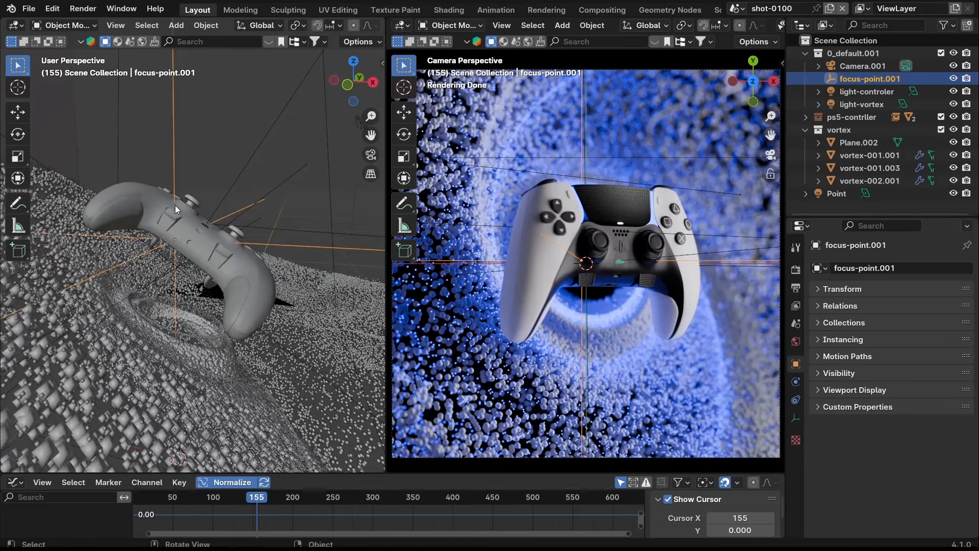
key(g)
key(z)
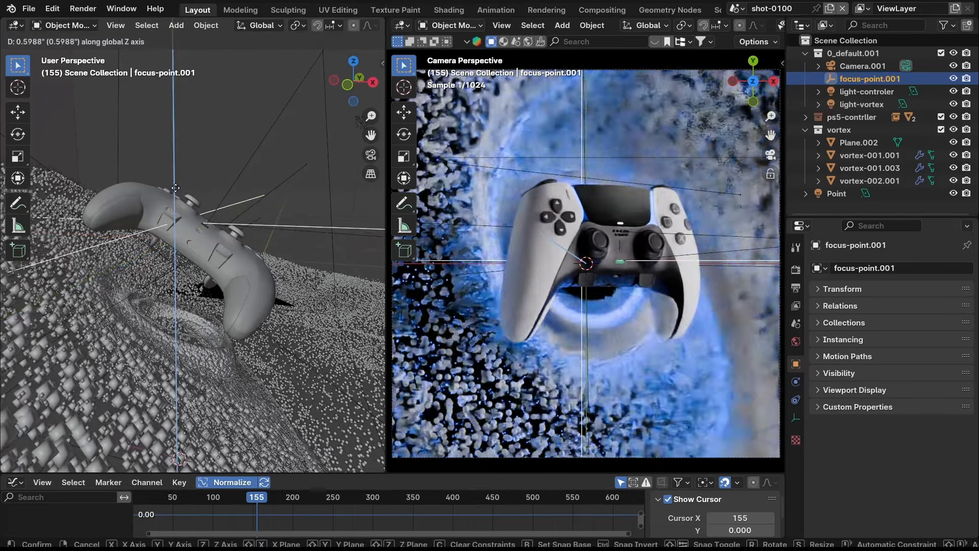
click(176, 187)
- Select the PS5 controller, go to frame 454 and look at the scene in top view
click(241, 291)
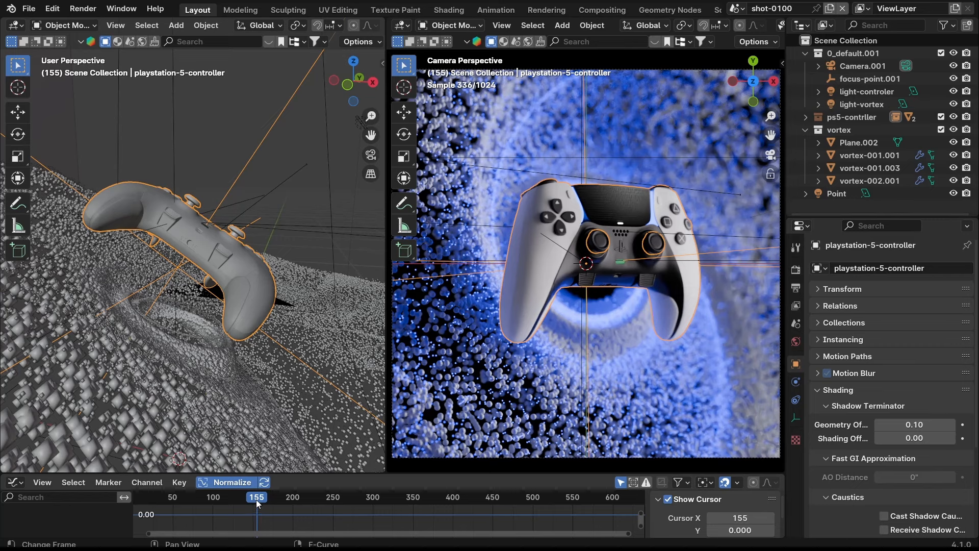
drag(256, 500, 497, 518)
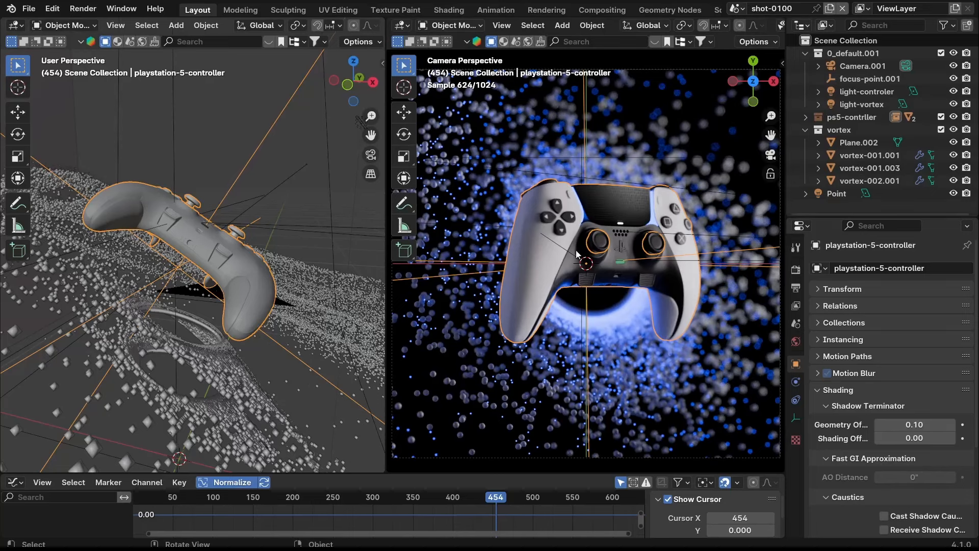
middle_drag(385, 208, 552, 292)
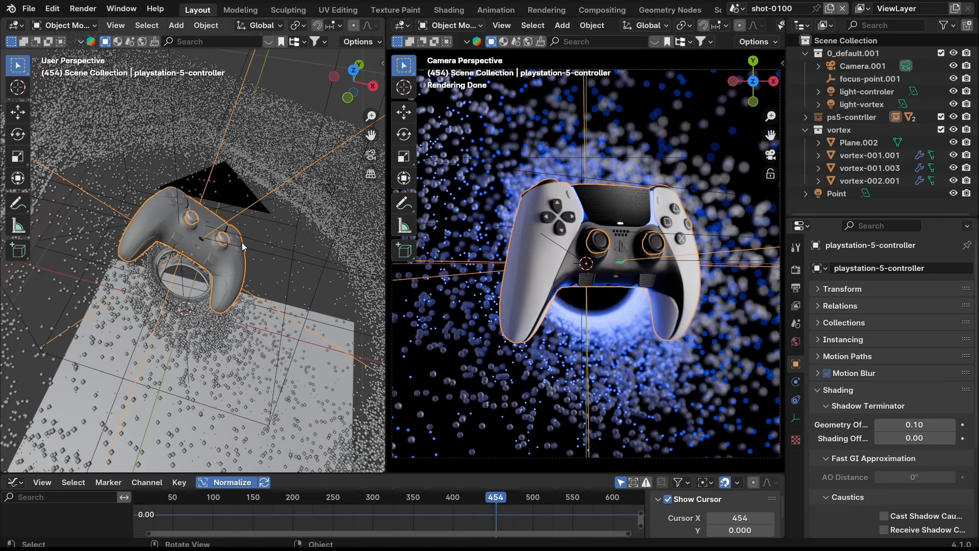
mouse_move(242, 243)
middle_down()
mouse_move(252, 271)
mouse_move(232, 260)
mouse_move(238, 244)
middle_up()
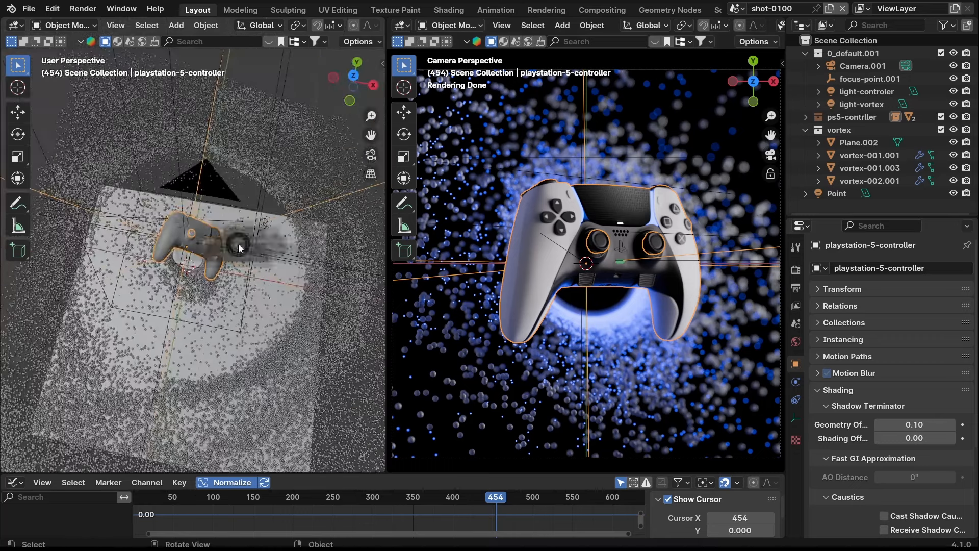
key(grave)
click(246, 181)
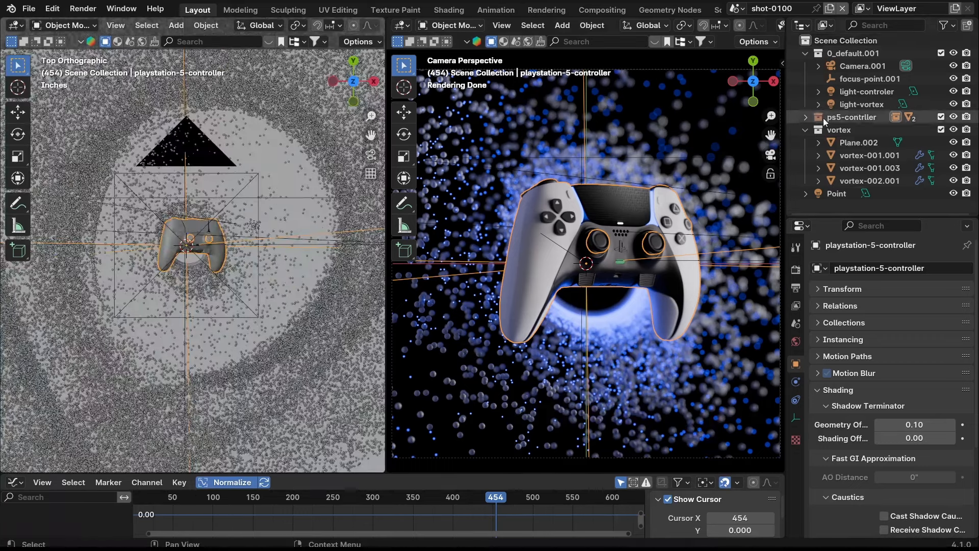
- Move the PS5 controller and the Point light together about -0.7 inches along global Y and slightly toward negative X
click(833, 196)
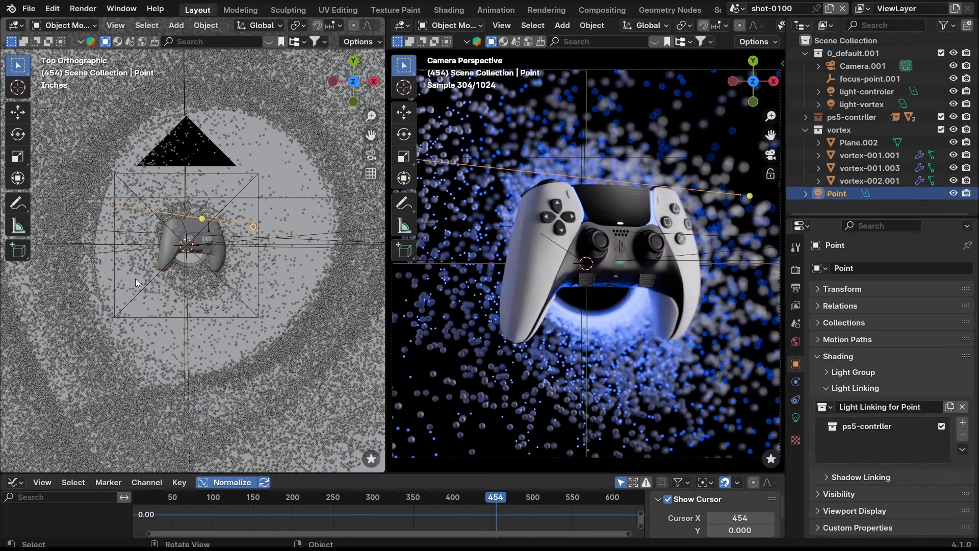
click(166, 253)
shift+click(253, 227)
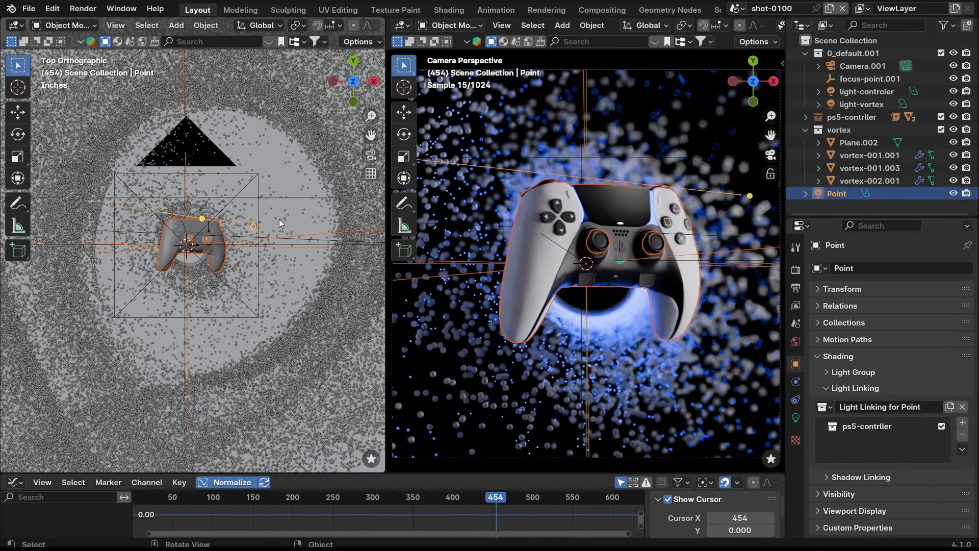
key(g)
key(y)
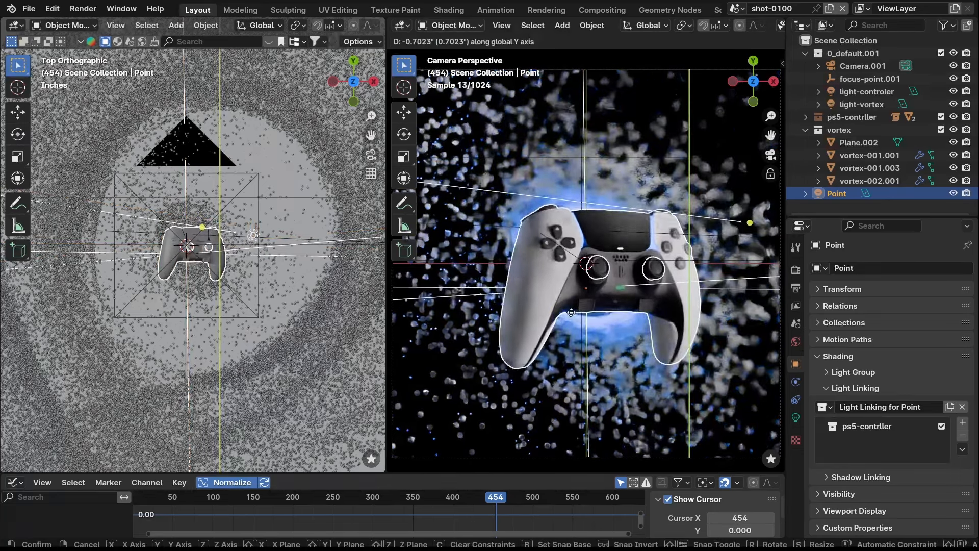
click(706, 323)
key(g)
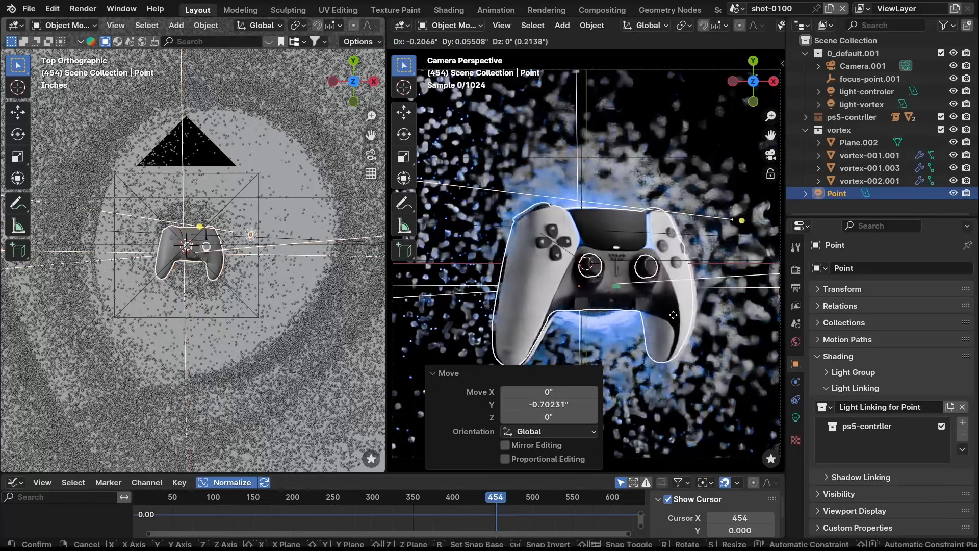
click(663, 324)
click(563, 308)
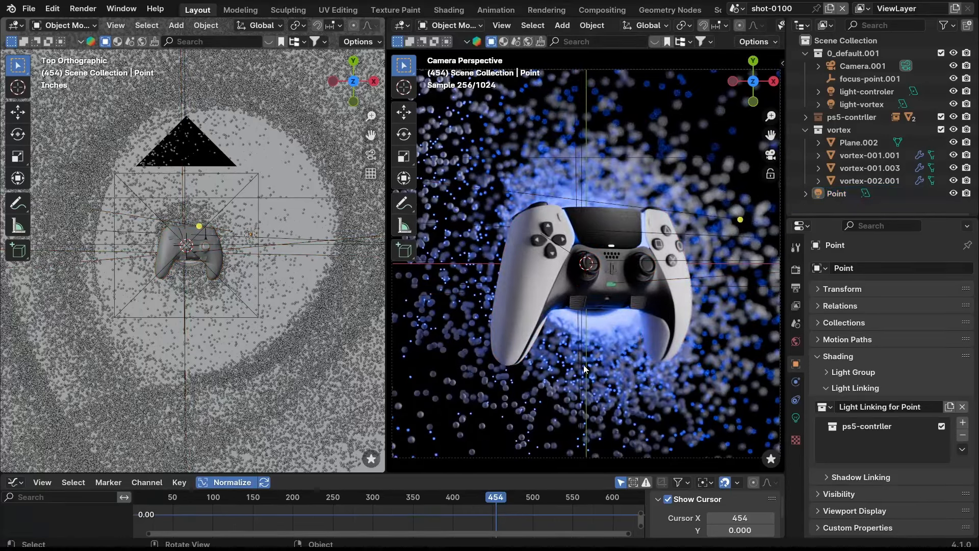
- Check the early frames up to 77 and lower the PS5 controller along global Z until it sits beneath the vortex particles
drag(497, 504, 138, 468)
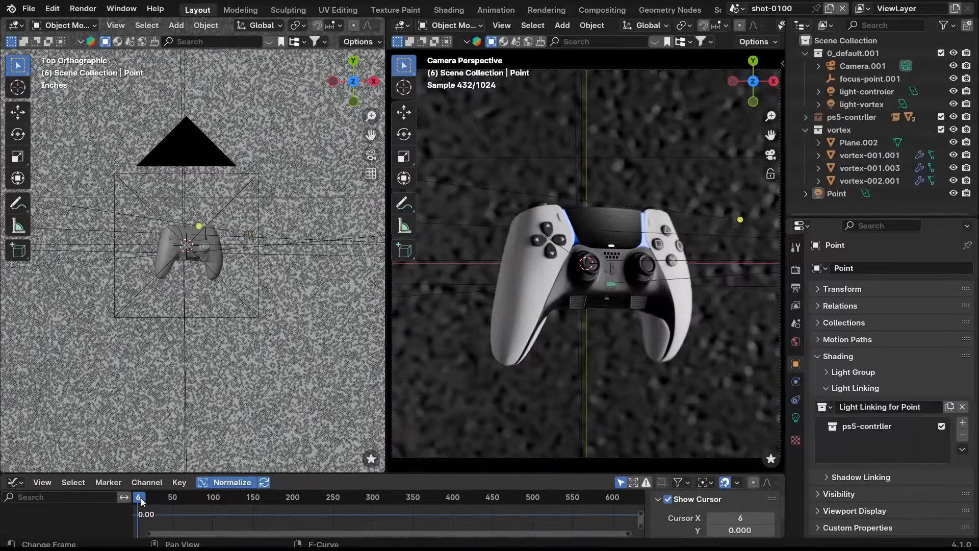
drag(143, 502, 153, 502)
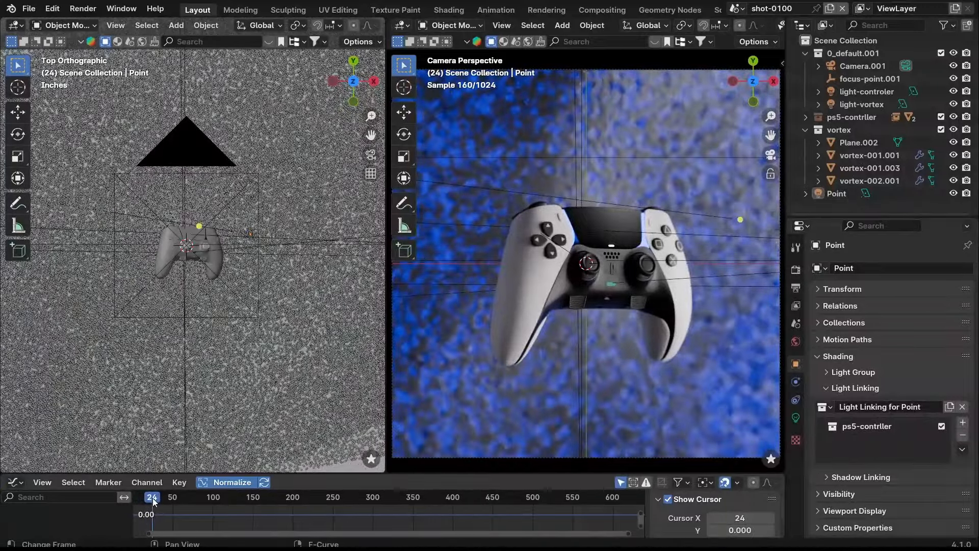
drag(153, 503, 195, 499)
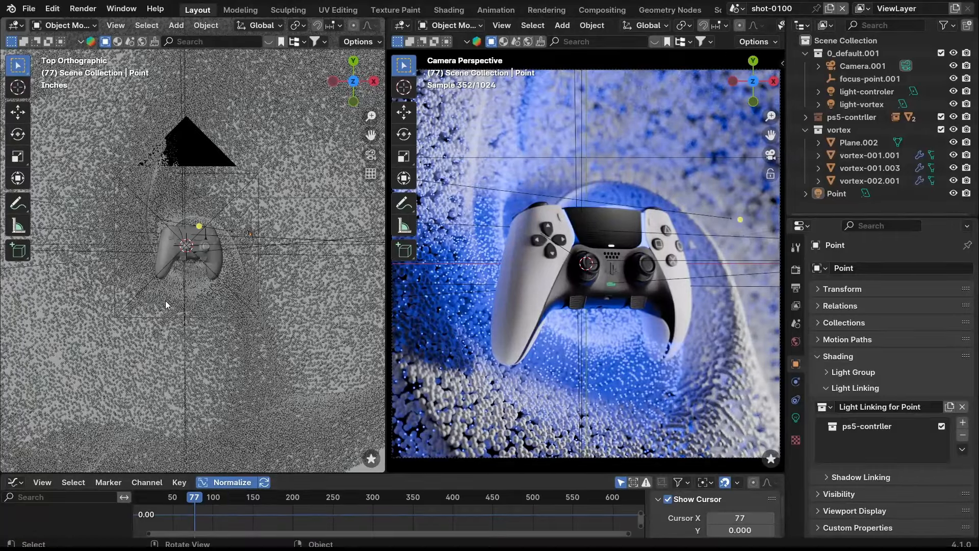
middle_drag(165, 301, 209, 236)
click(203, 243)
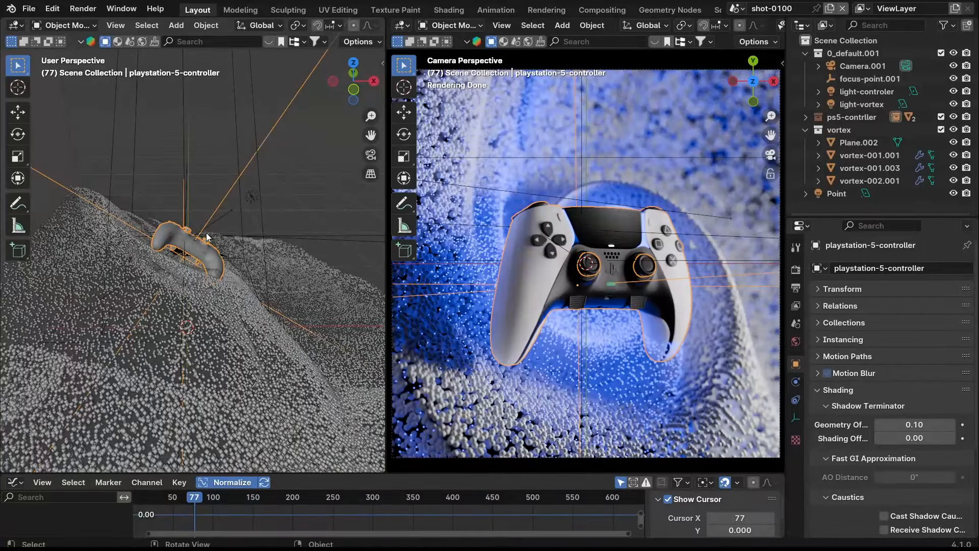
key(g)
key(y)
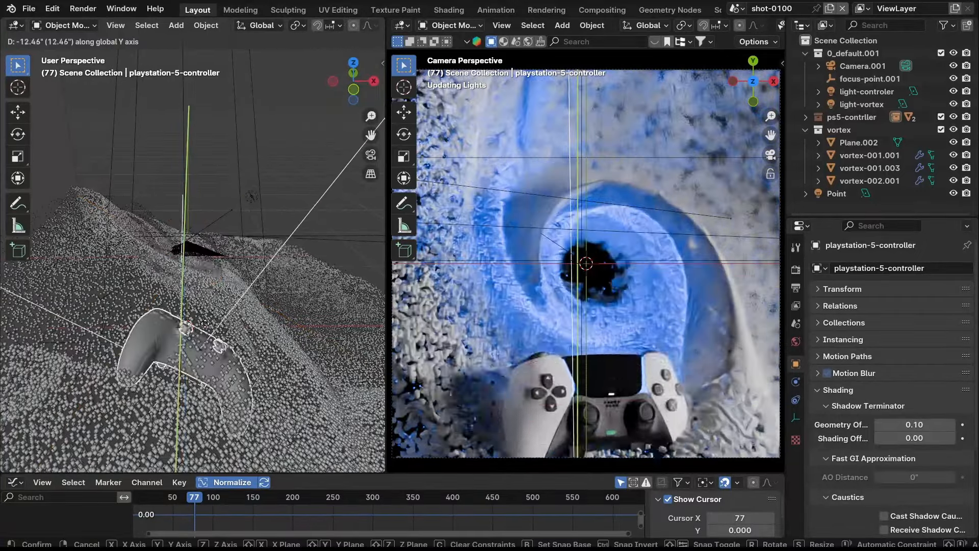
key(z)
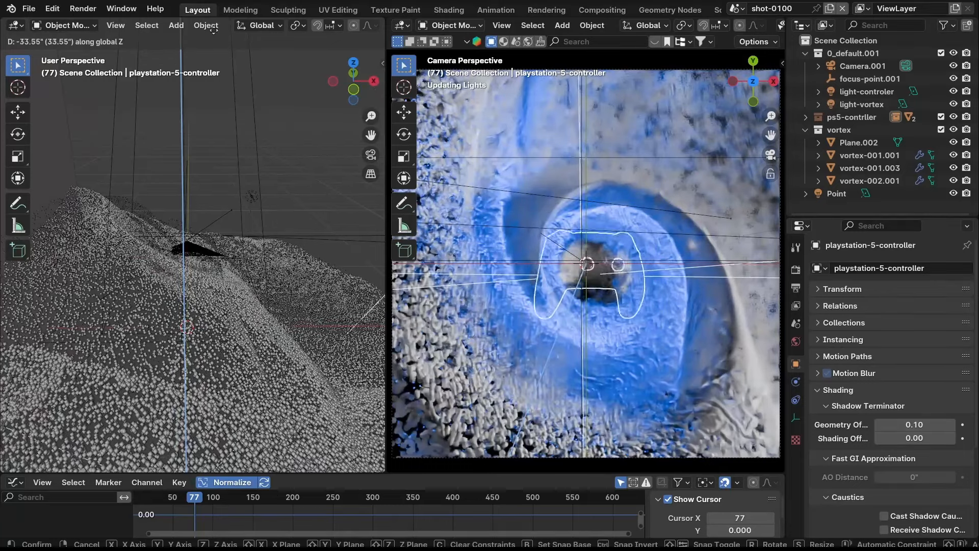
click(212, 409)
mouse_move(220, 331)
middle_down()
mouse_move(221, 309)
mouse_move(218, 318)
middle_up()
- Insert a keyframe for the lowered PS5 controller at frame 1
drag(196, 500, 134, 500)
key(Right)
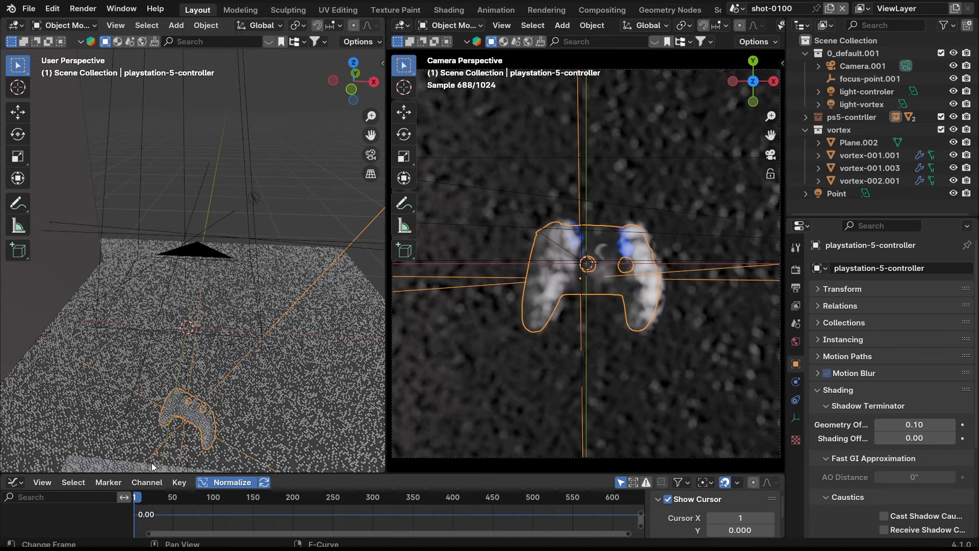
key(i)
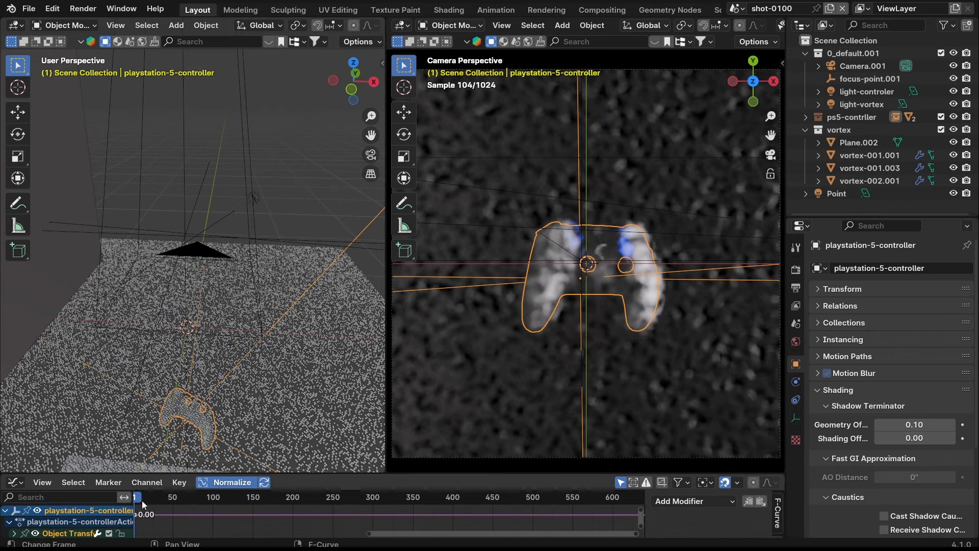
- At frame 174, raise the controller 19.725 inches along global Z, keyframe it, and review the animation up to frame 403
drag(151, 500, 272, 506)
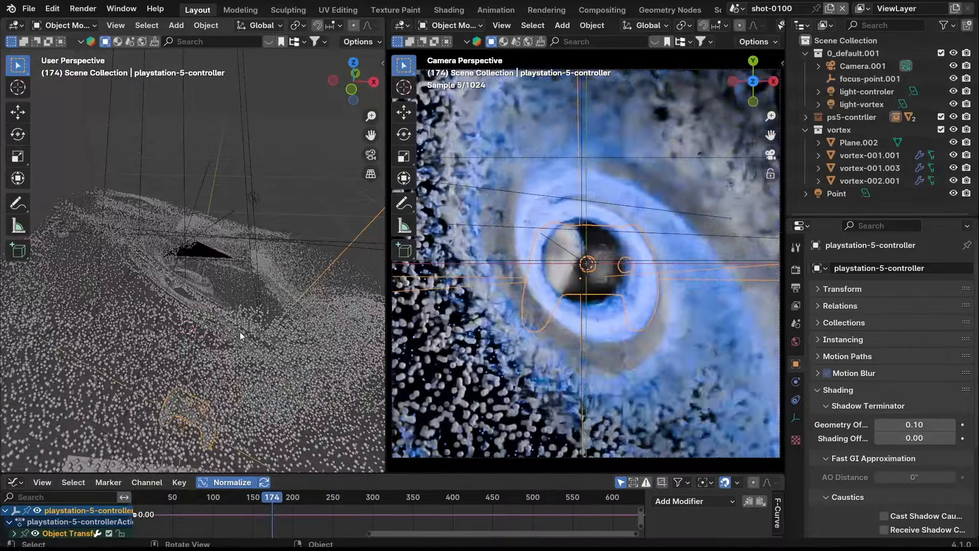
key(i)
key(g)
key(z)
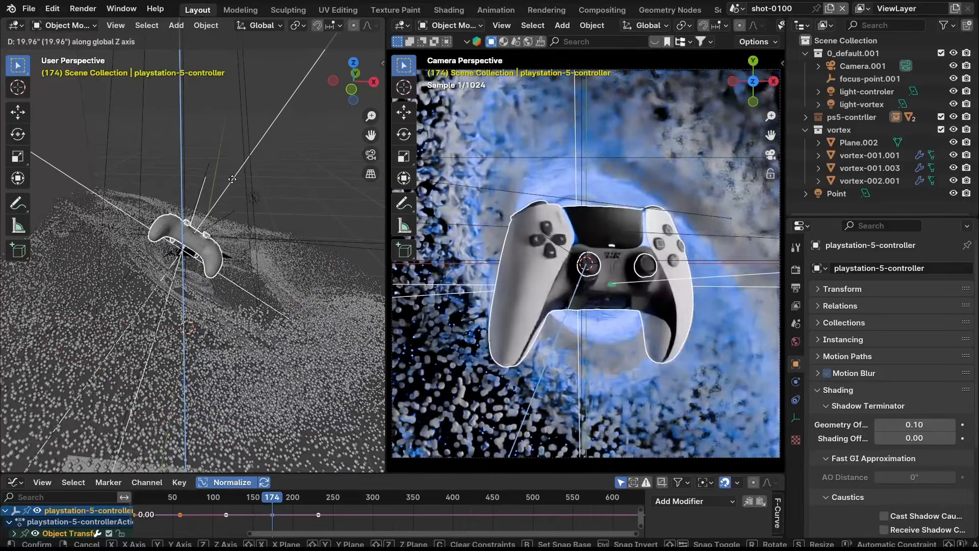
click(232, 183)
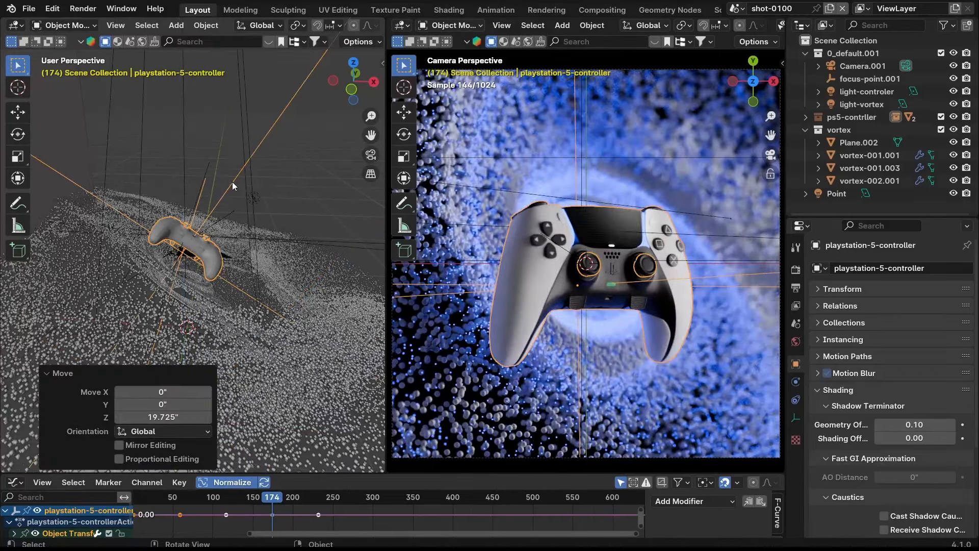
key(i)
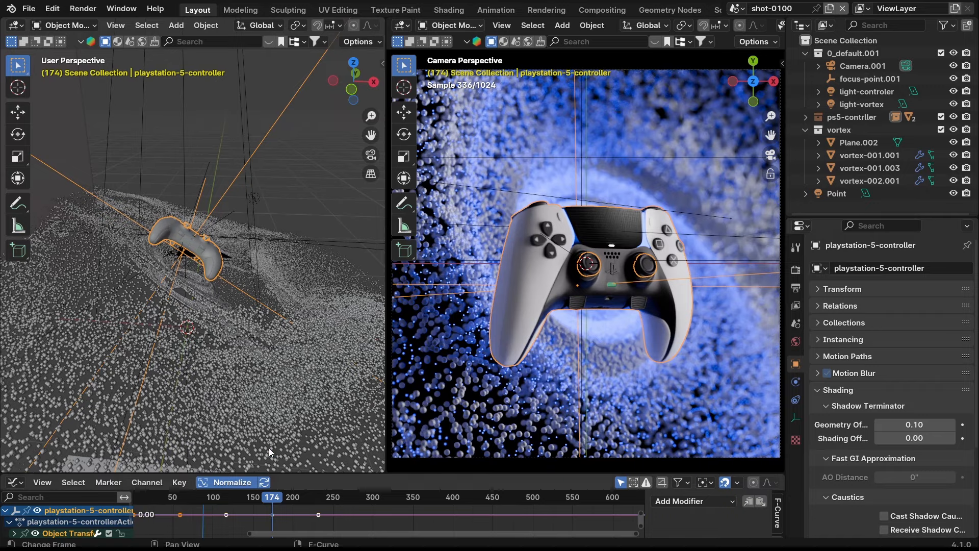
drag(274, 502, 455, 488)
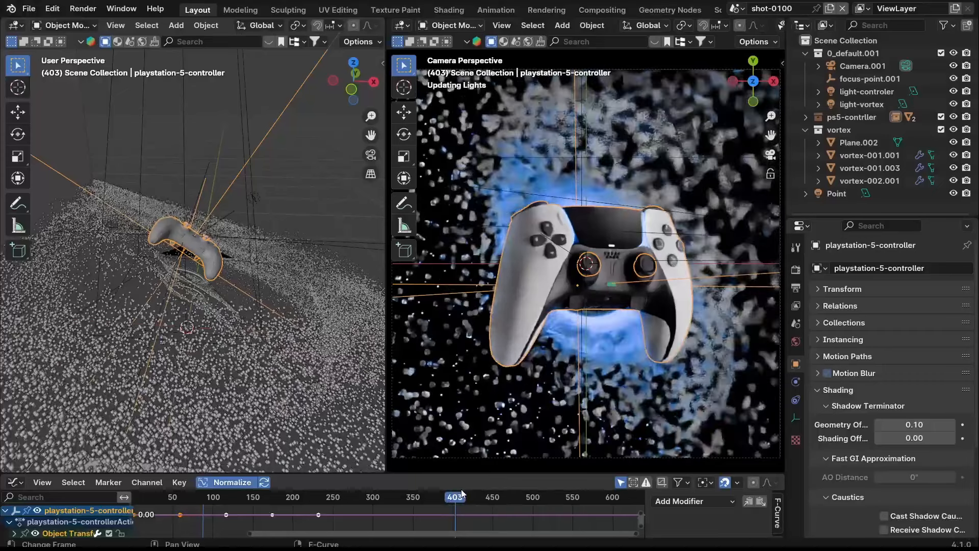
key(alt+a)
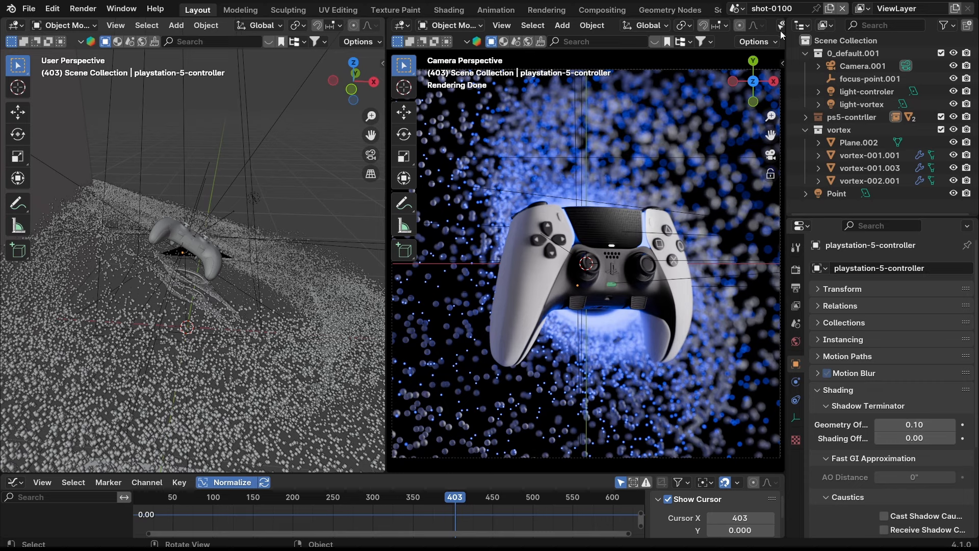
- Switch to the shot-0200 scene and hide Headphones001.002 in both the viewport and renders
click(741, 12)
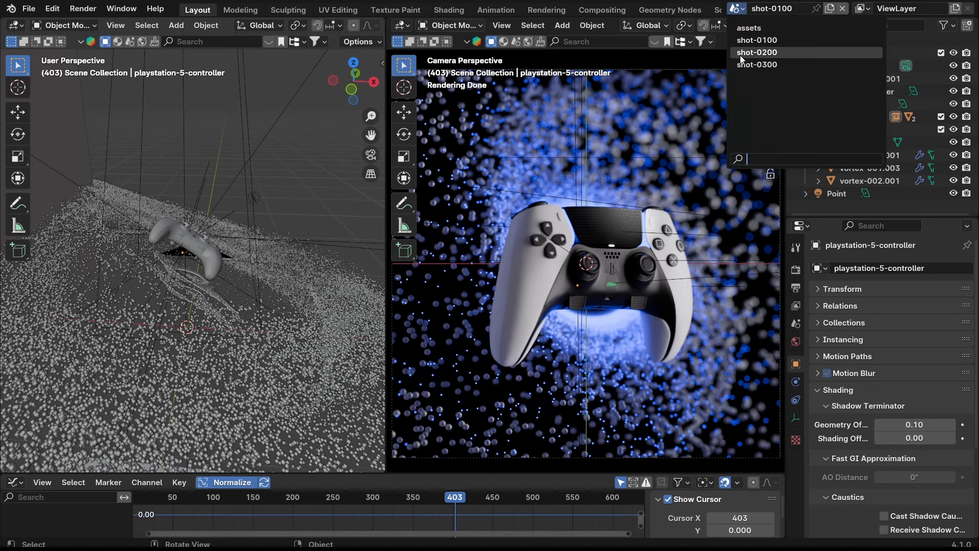
click(757, 52)
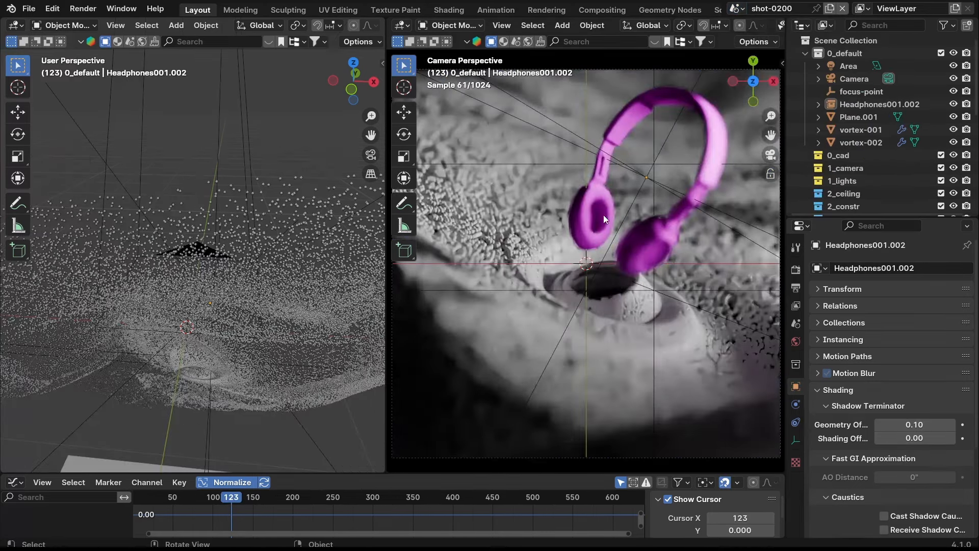
click(861, 130)
click(954, 104)
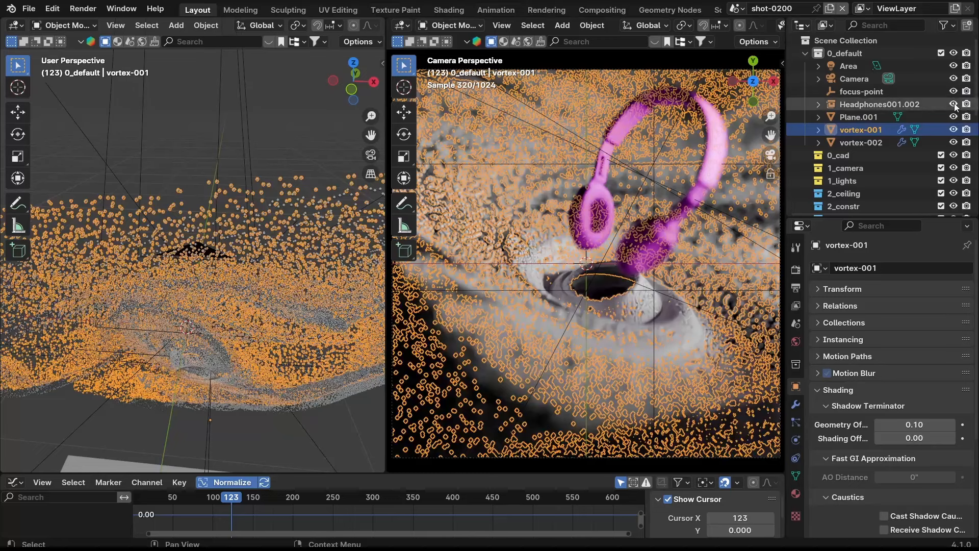
click(965, 104)
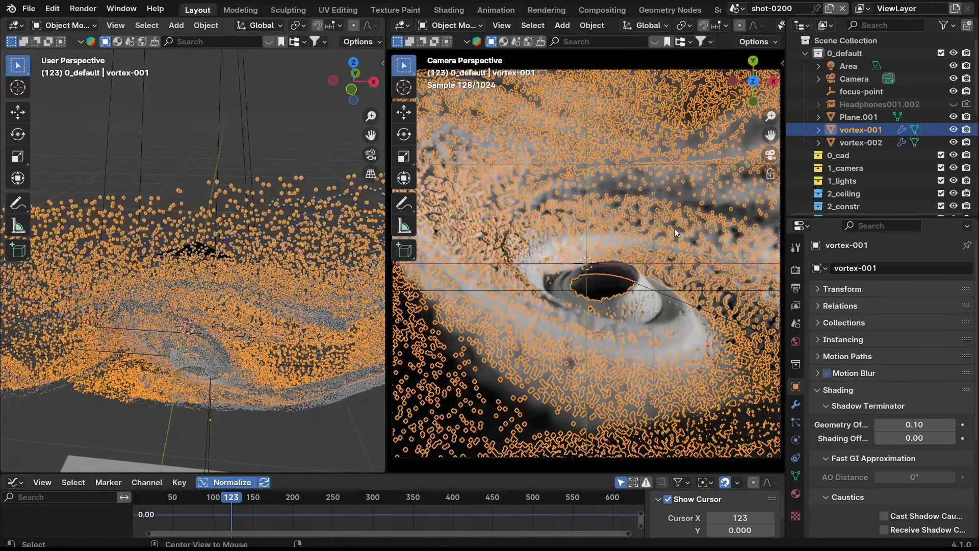
key(alt+a)
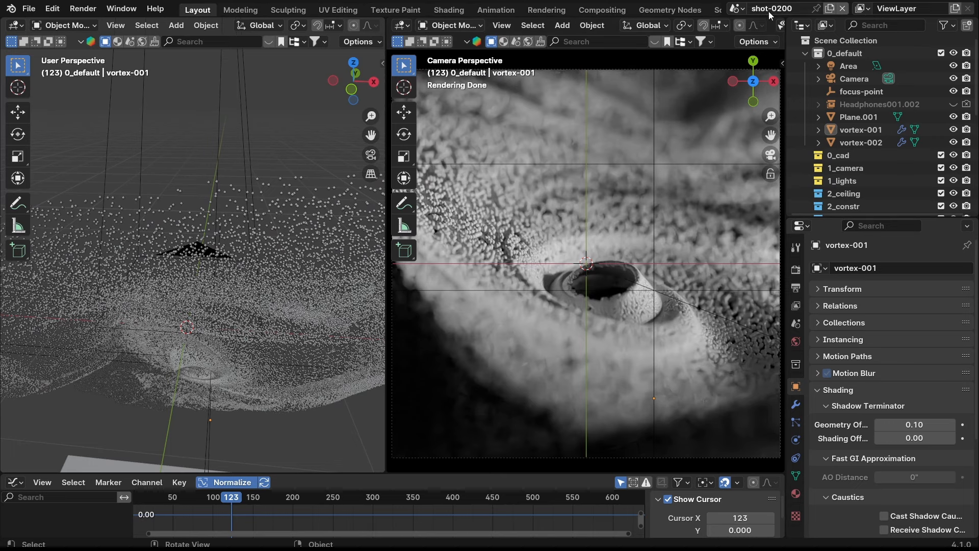
- Switch to the shot-0300 scene and hide Headphones001.003 in the viewport
click(735, 8)
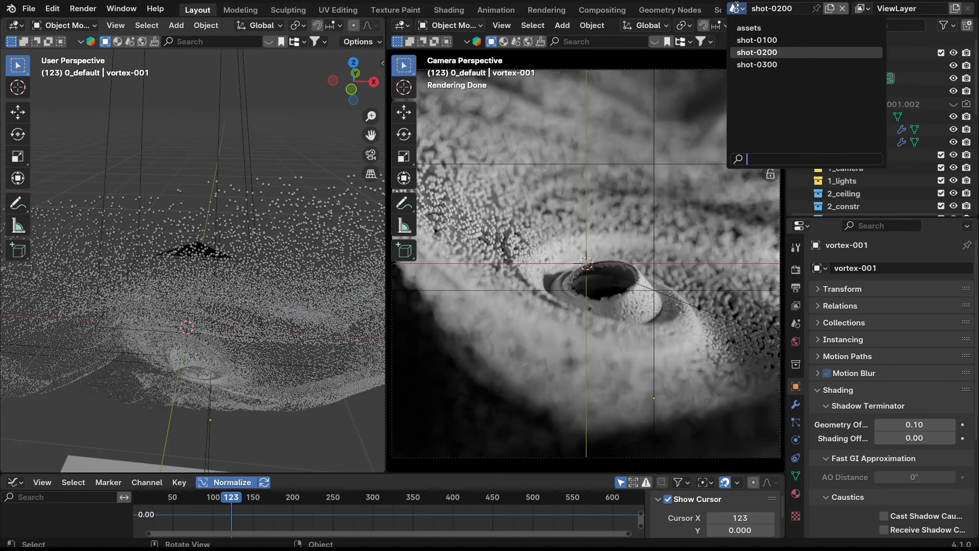
click(748, 65)
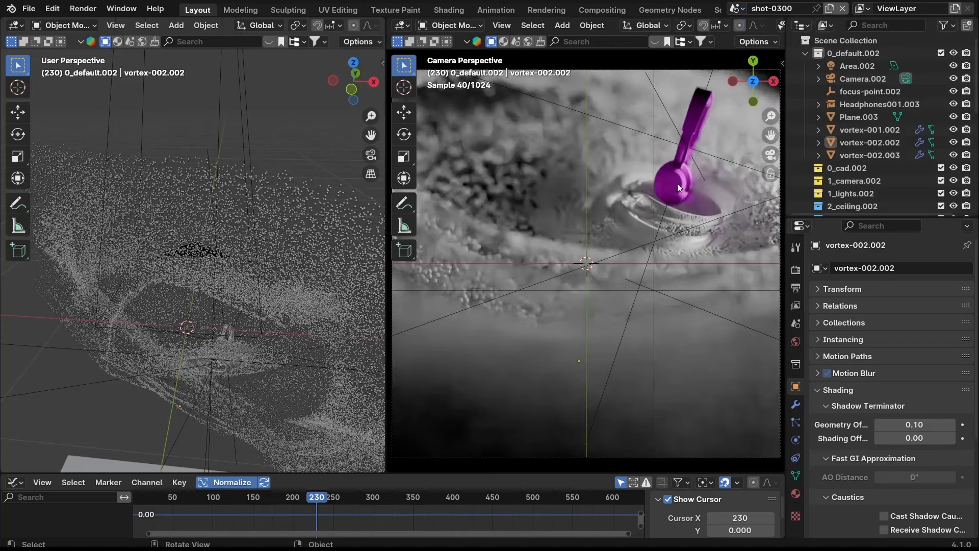
click(952, 104)
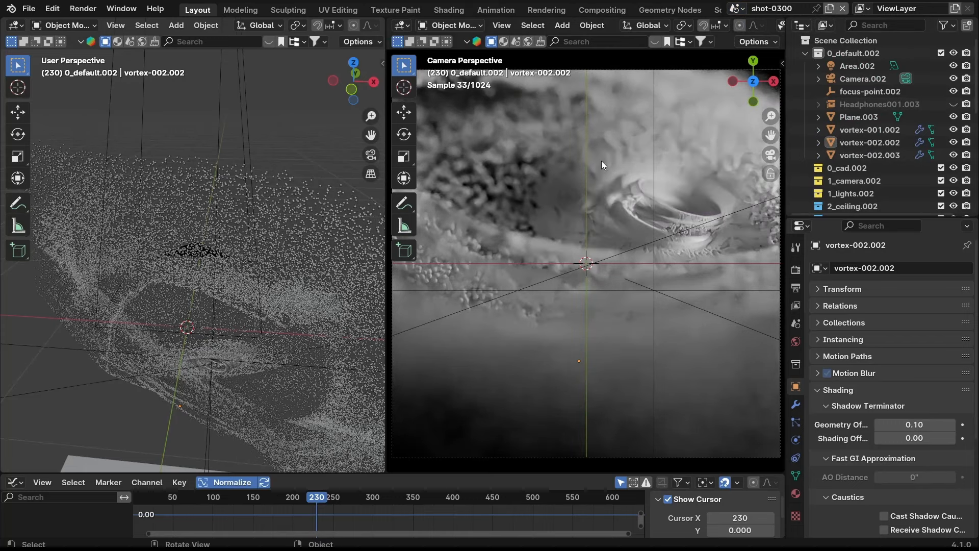
click(628, 213)
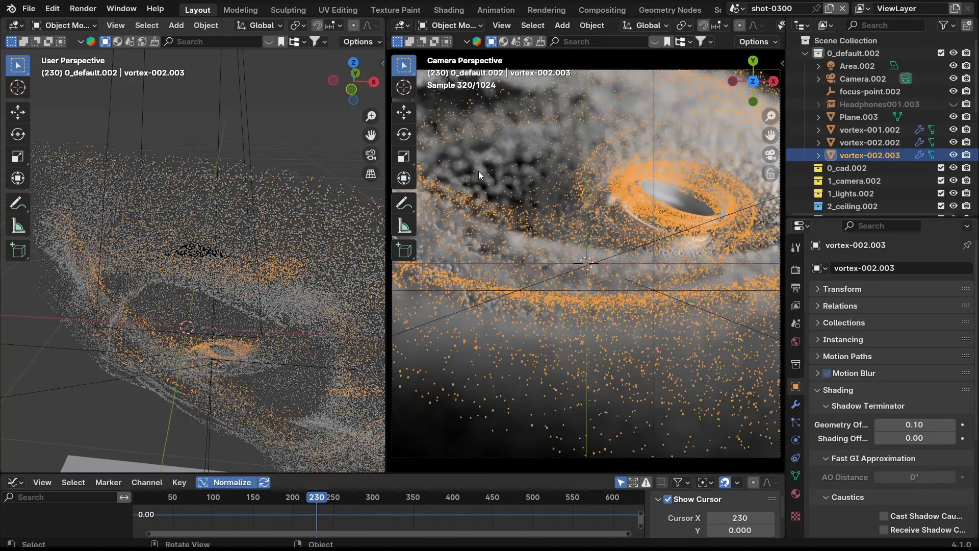
click(604, 171)
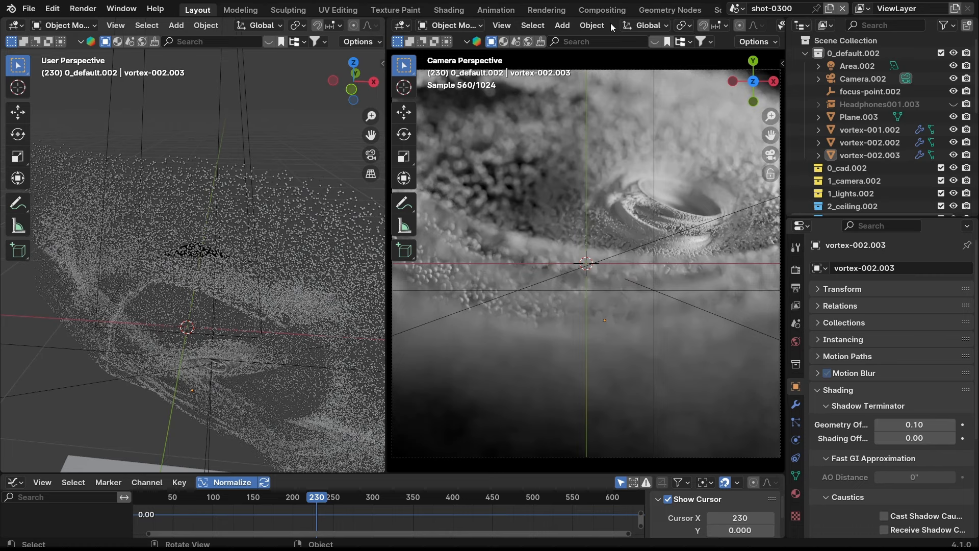
- Return to the shot-0100 scene and open its output path and file format settings
click(736, 9)
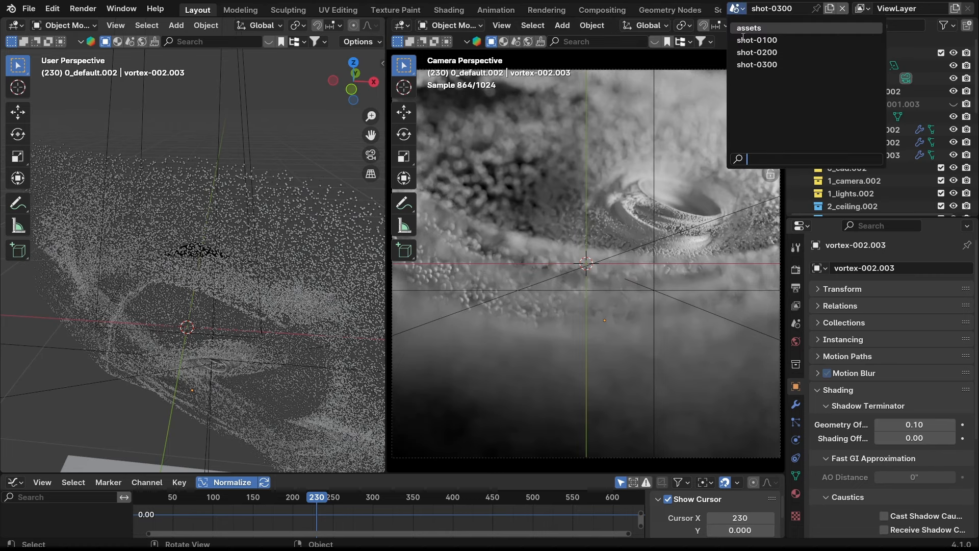
key(Return)
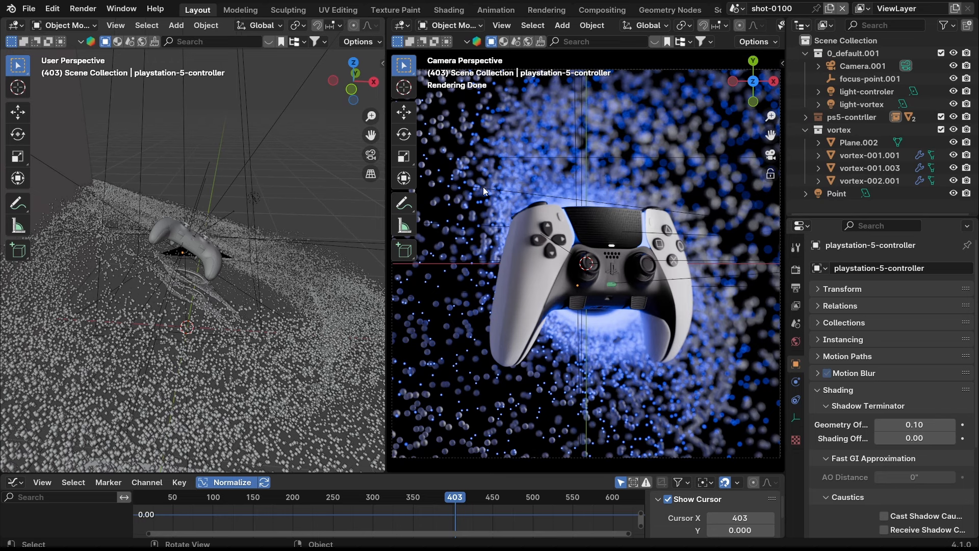
click(795, 287)
click(796, 269)
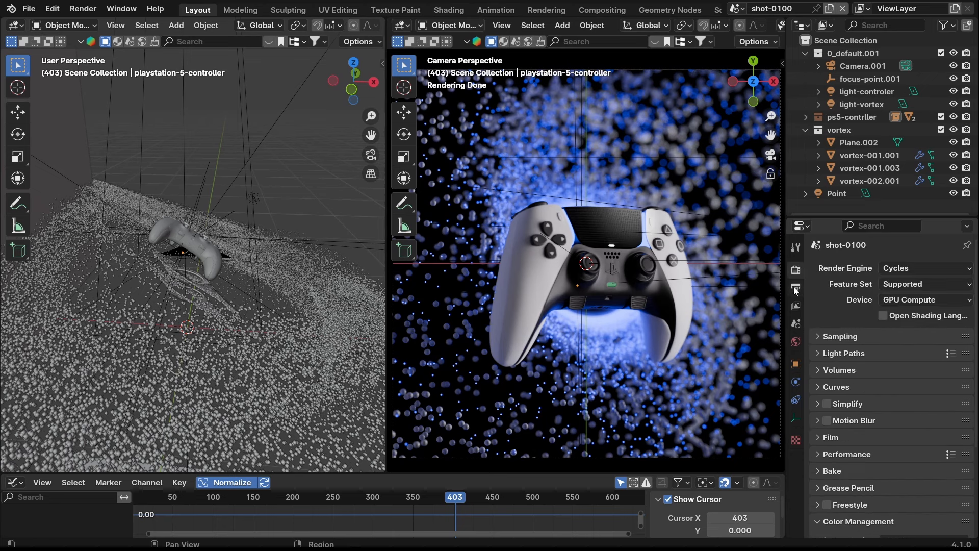
click(796, 321)
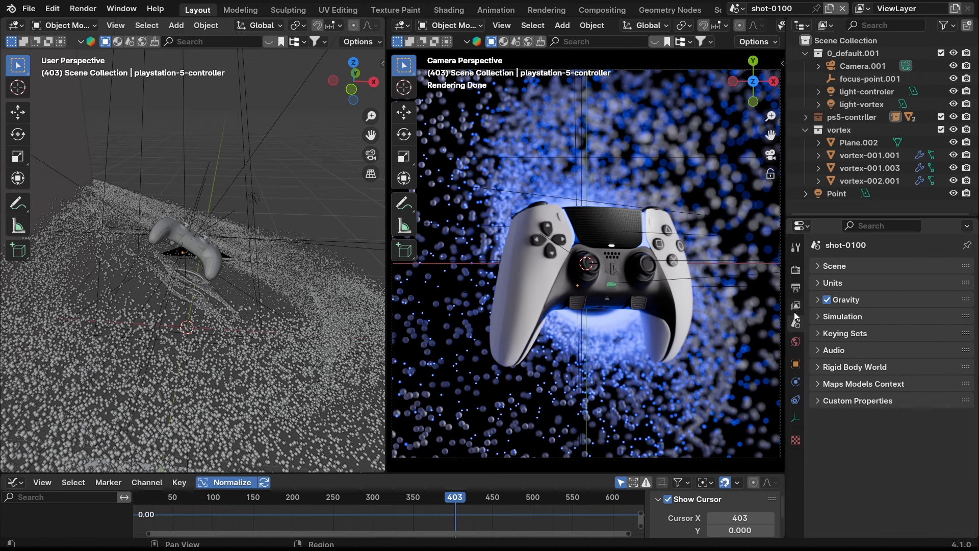
click(794, 306)
click(795, 288)
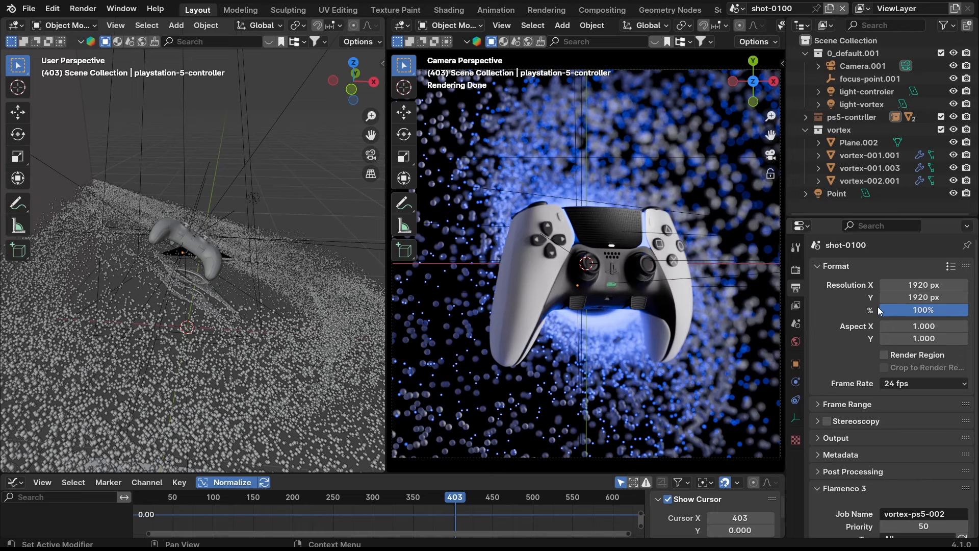
click(847, 437)
scroll(876, 434, down, 6)
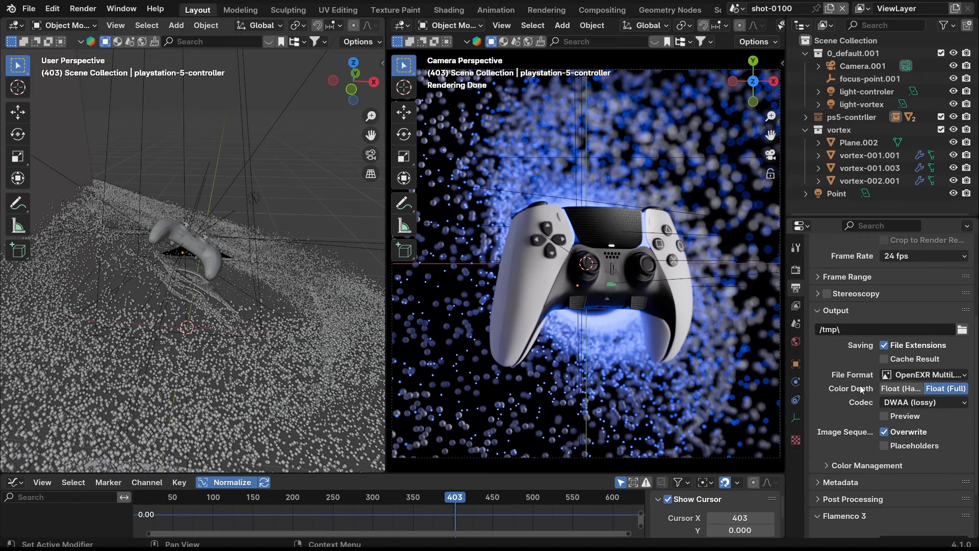
- Examine the shot-0100 output settings and the data passes included in its view layer, and return to the render engine settings
scroll(828, 406, down, 3)
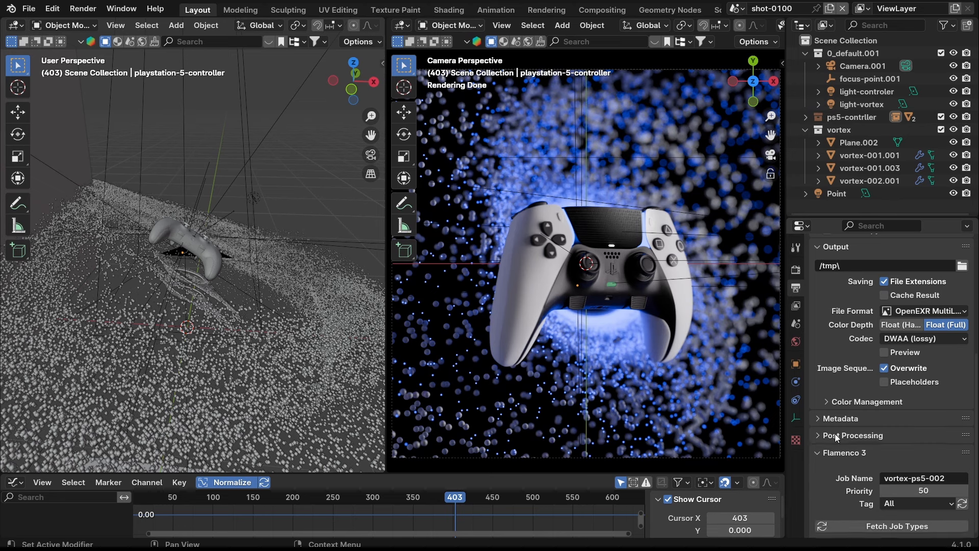
click(797, 324)
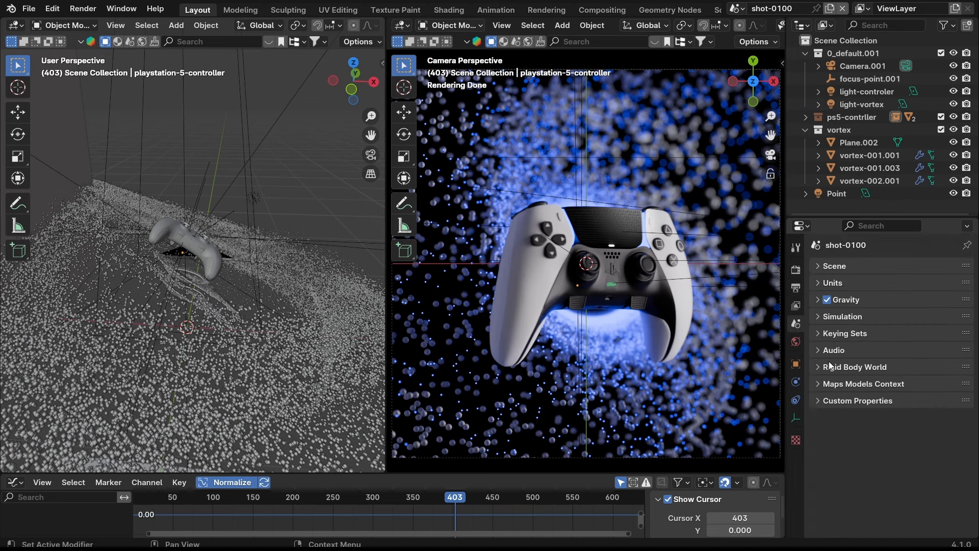
click(796, 305)
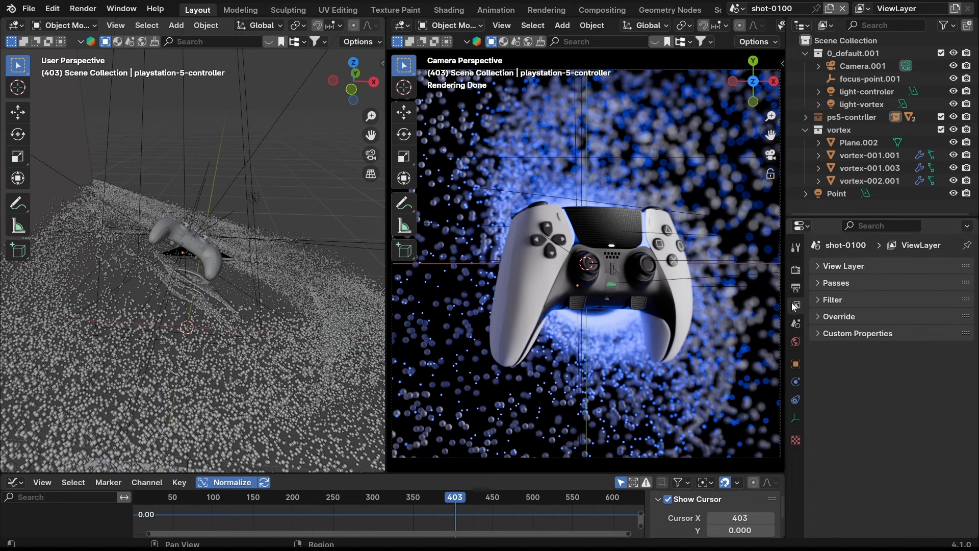
click(835, 283)
scroll(819, 275, down, 3)
scroll(837, 273, down, 1)
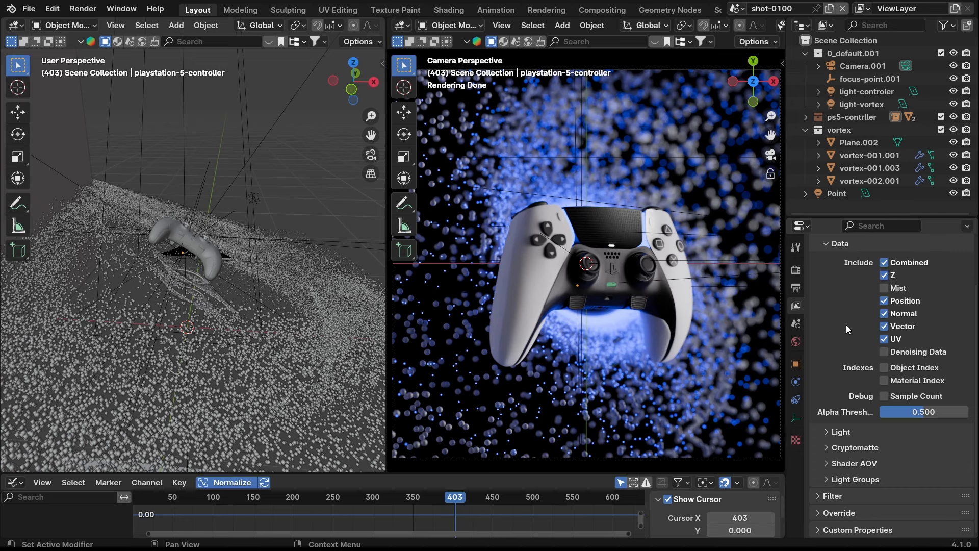
scroll(835, 437, up, 3)
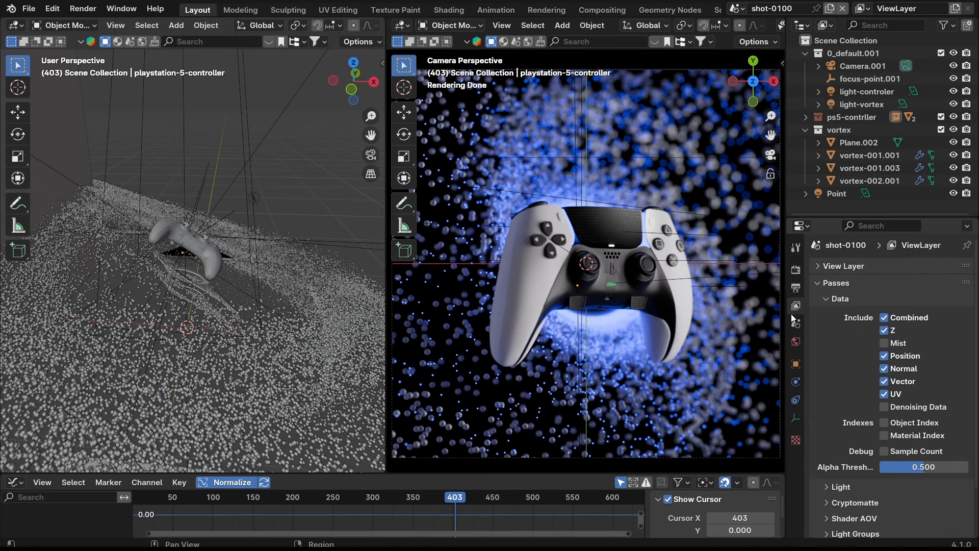
click(796, 288)
click(796, 270)
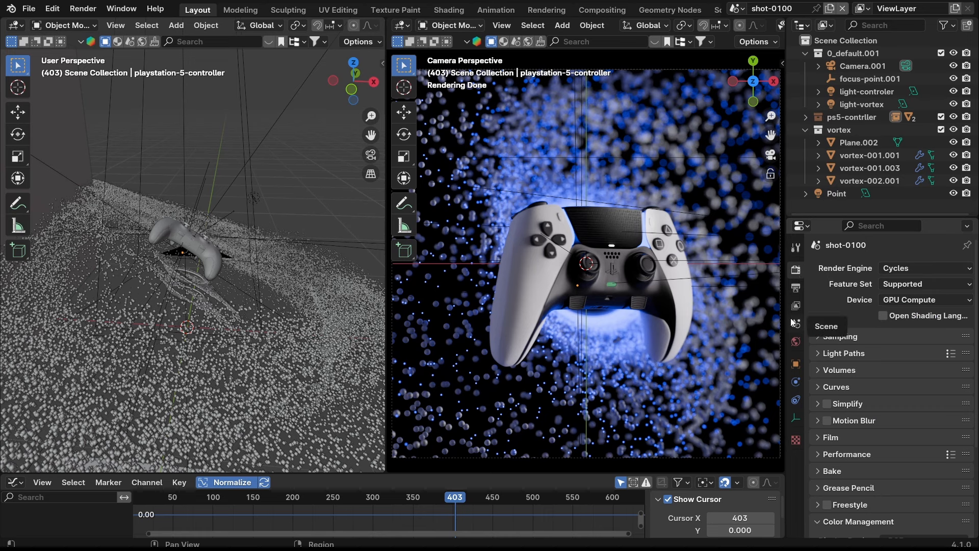